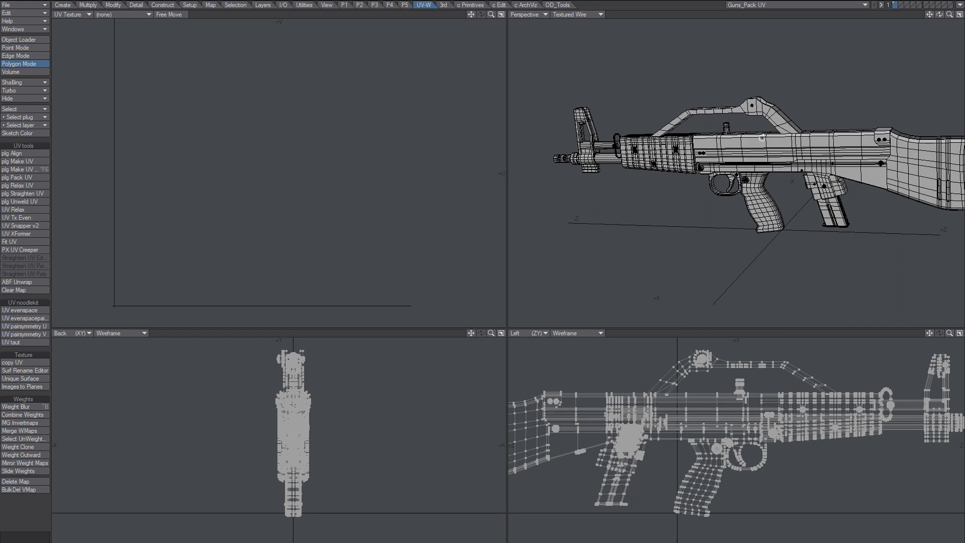
pyautogui.keyDown('alt'); pyautogui.moveTo(762, 138); pyautogui.dragTo(756, 158); pyautogui.keyUp('alt')
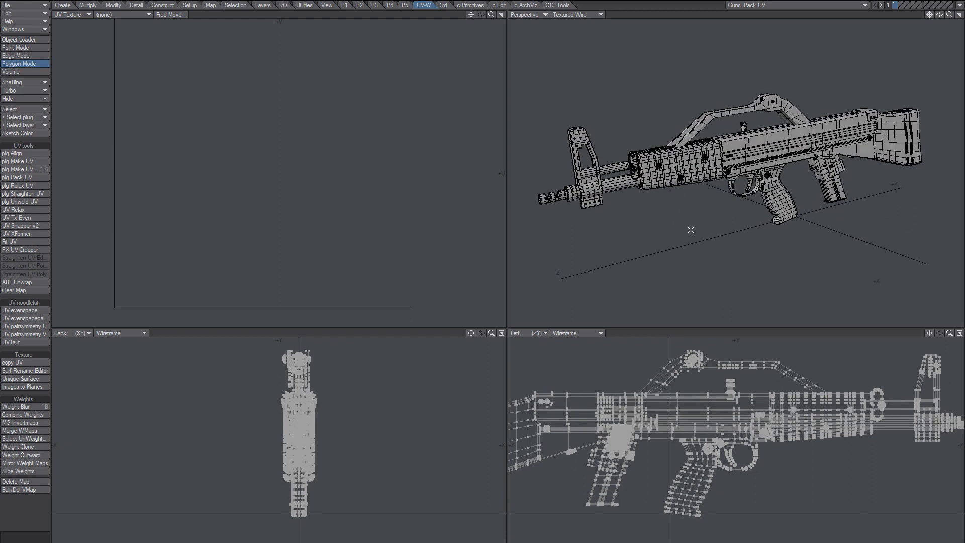
pyautogui.keyDown('ctrl'); pyautogui.keyDown('shift'); pyautogui.click(624, 109); pyautogui.keyUp('shift'); pyautogui.keyUp('ctrl')
pyautogui.click(623, 108)
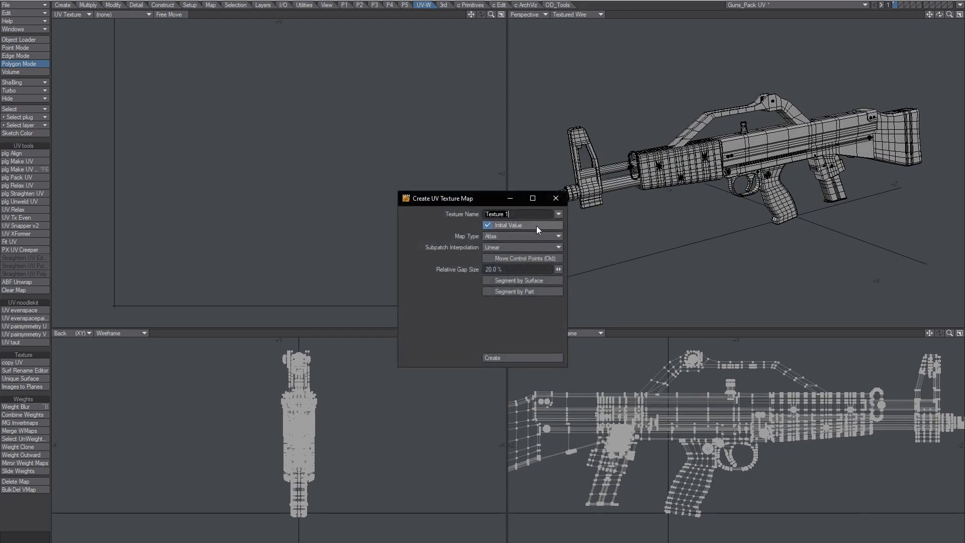
pyautogui.moveTo(473, 199); pyautogui.dragTo(445, 138)
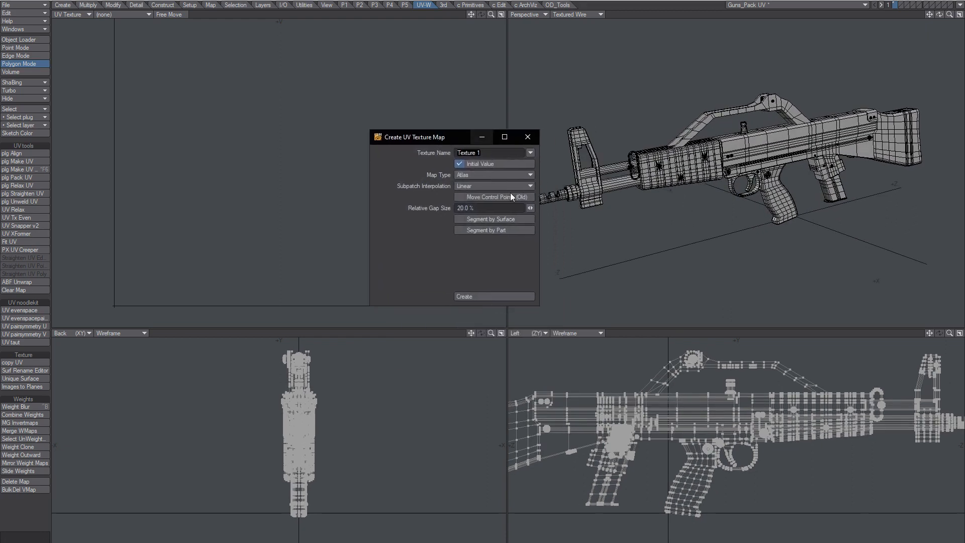
pyautogui.click(530, 152)
pyautogui.click(553, 158)
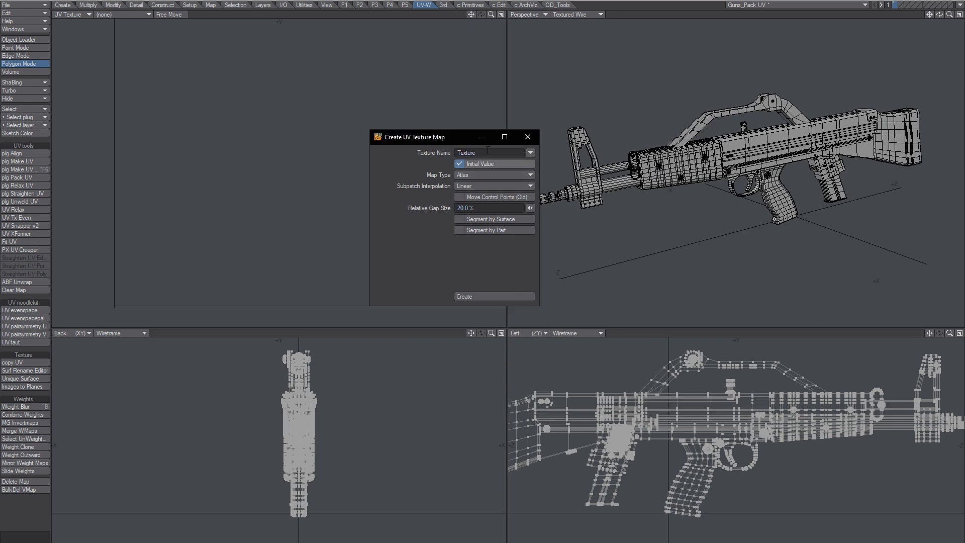
pyautogui.click(530, 153)
pyautogui.click(522, 175)
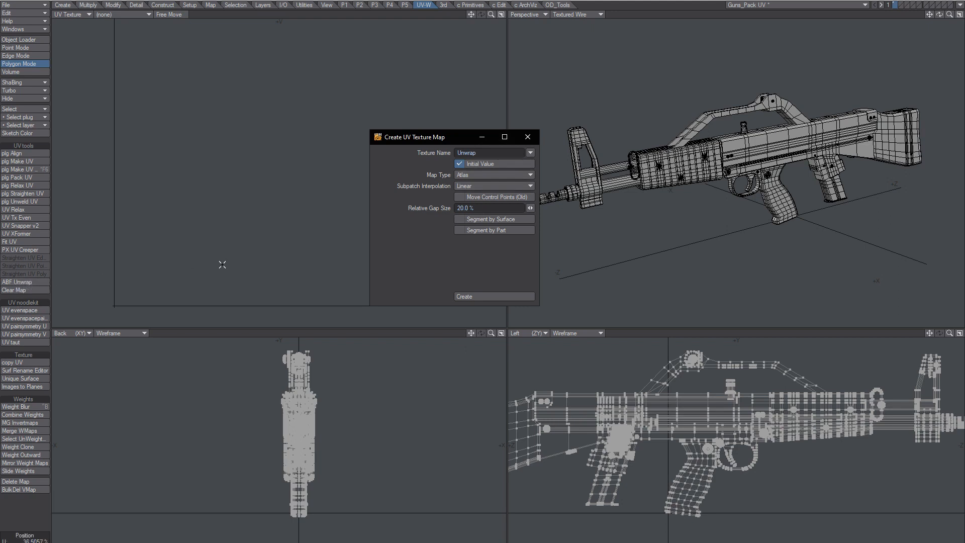
pyautogui.click(480, 153)
pyautogui.moveTo(479, 152); pyautogui.dragTo(452, 154)
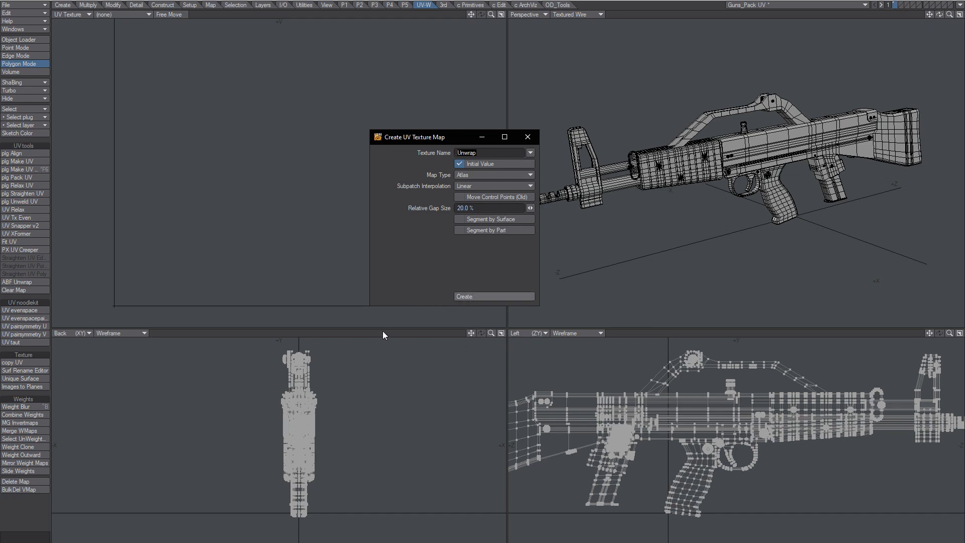
pyautogui.click(527, 139)
# Assign the Unwrap UV map to the image layer in the Default surface's color texture and apply it.
pyautogui.keyDown('alt'); pyautogui.moveTo(768, 115); pyautogui.dragTo(606, 144); pyautogui.keyUp('alt')
pyautogui.press('F5')
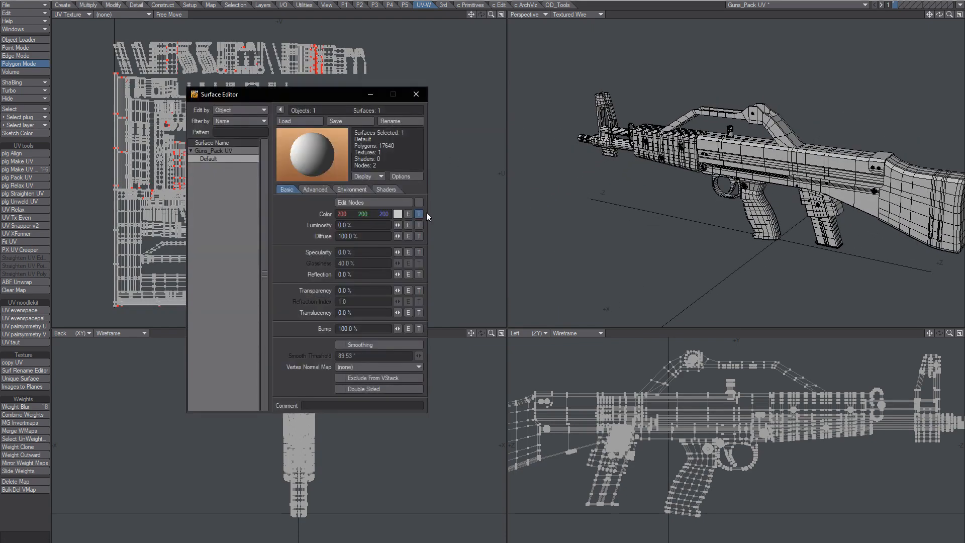
pyautogui.click(418, 213)
pyautogui.click(432, 160)
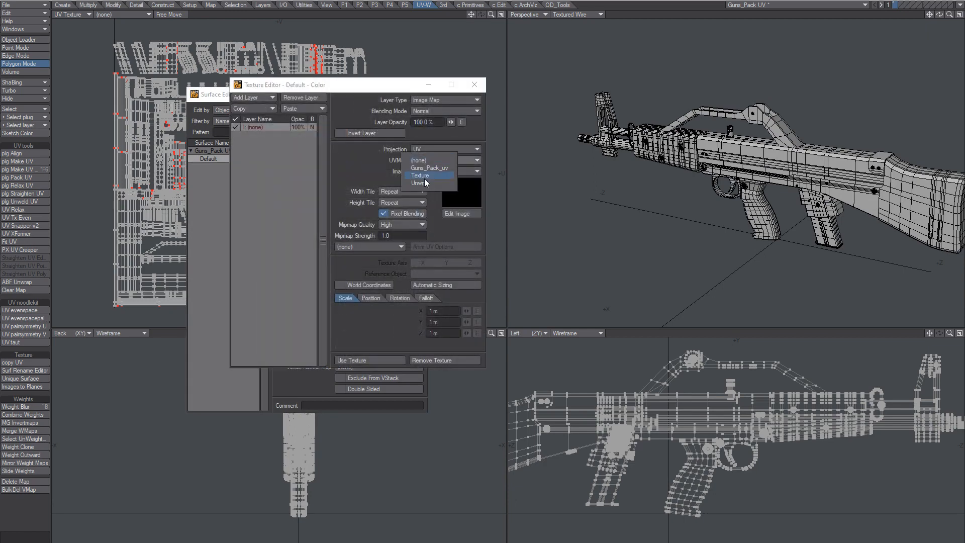
pyautogui.click(426, 183)
pyautogui.click(372, 360)
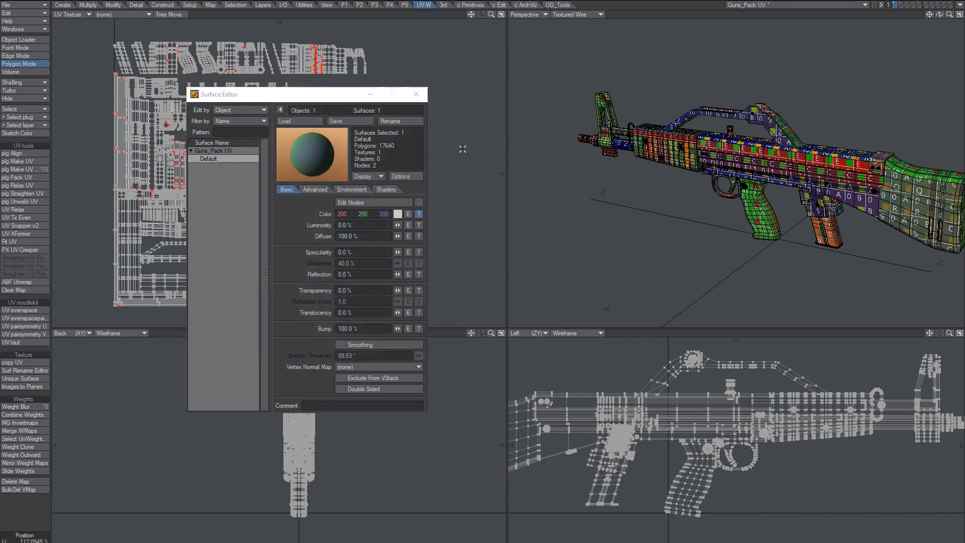
pyautogui.click(416, 94)
# Examine the checker texture on the rifle from both sides for distortion and inconsistent scale between its parts.
pyautogui.keyDown('alt'); pyautogui.moveTo(669, 146); pyautogui.dragTo(839, 90); pyautogui.keyUp('alt')
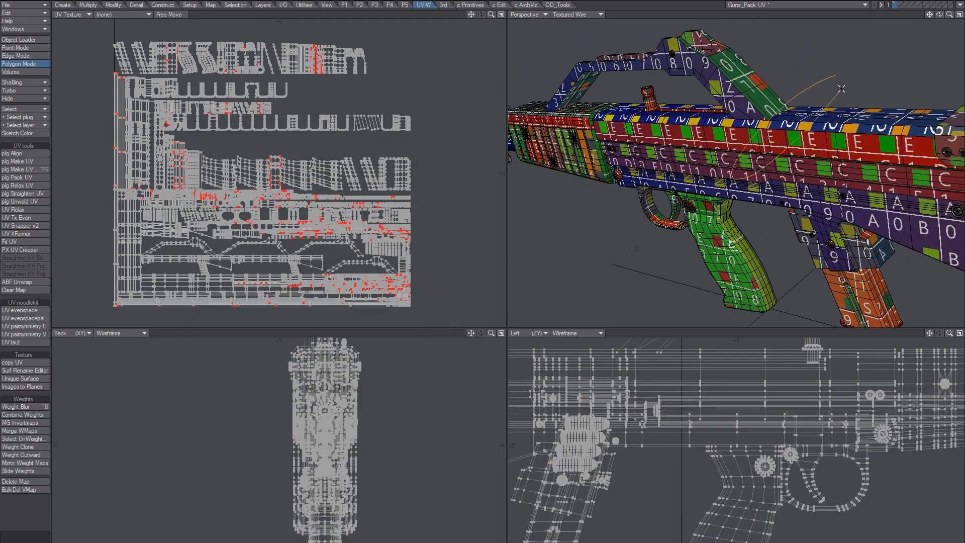
pyautogui.moveTo(842, 88)
pyautogui.mouseDown(button='right')
pyautogui.moveTo(912, 103)
pyautogui.moveTo(885, 68)
pyautogui.moveTo(713, 103)
pyautogui.moveTo(799, 93)
pyautogui.mouseUp(button='right')
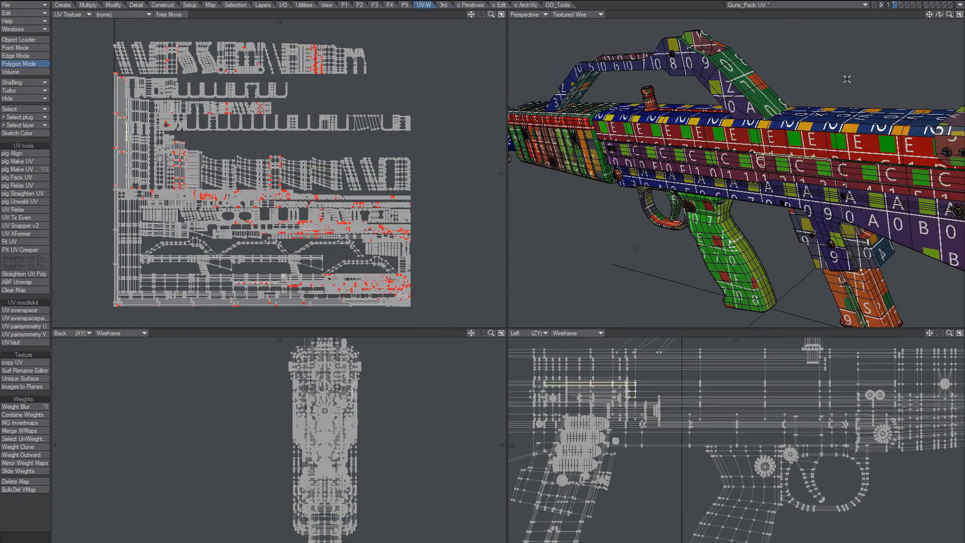
pyautogui.press('/')
pyautogui.keyDown('alt'); pyautogui.moveTo(847, 79); pyautogui.dragTo(778, 173); pyautogui.keyUp('alt')
pyautogui.keyDown('alt'); pyautogui.moveTo(684, 203); pyautogui.dragTo(702, 186); pyautogui.keyUp('alt')
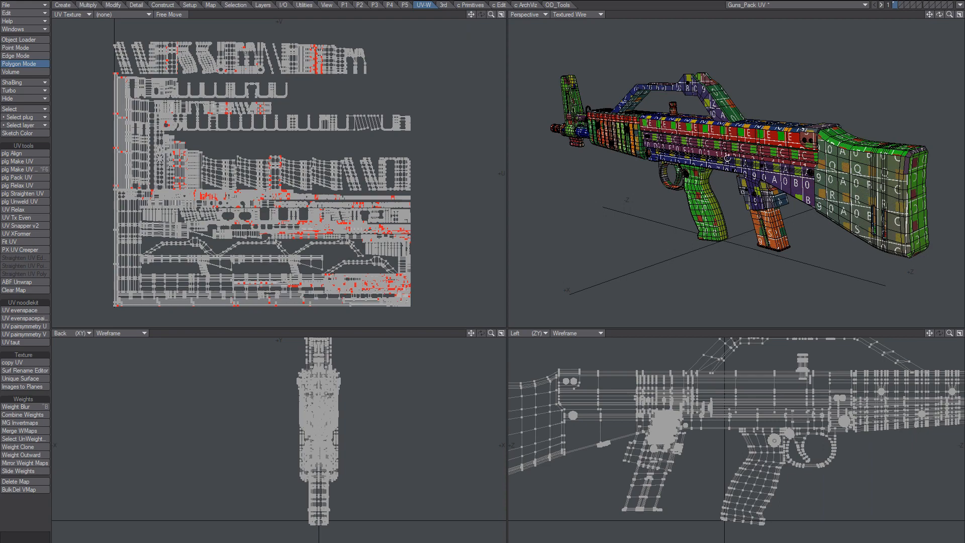
pyautogui.keyDown('alt'); pyautogui.moveTo(728, 158); pyautogui.dragTo(693, 185); pyautogui.keyUp('alt')
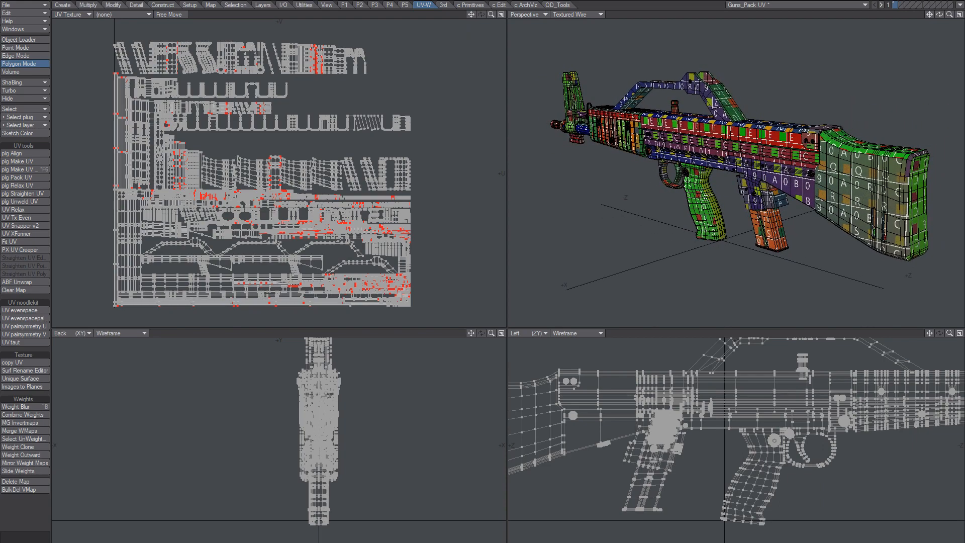
pyautogui.keyDown('alt'); pyautogui.moveTo(716, 196); pyautogui.dragTo(726, 174); pyautogui.keyUp('alt')
pyautogui.keyDown('alt'); pyautogui.moveTo(700, 216); pyautogui.dragTo(748, 151); pyautogui.keyUp('alt')
pyautogui.scroll(-2, 724, 186)
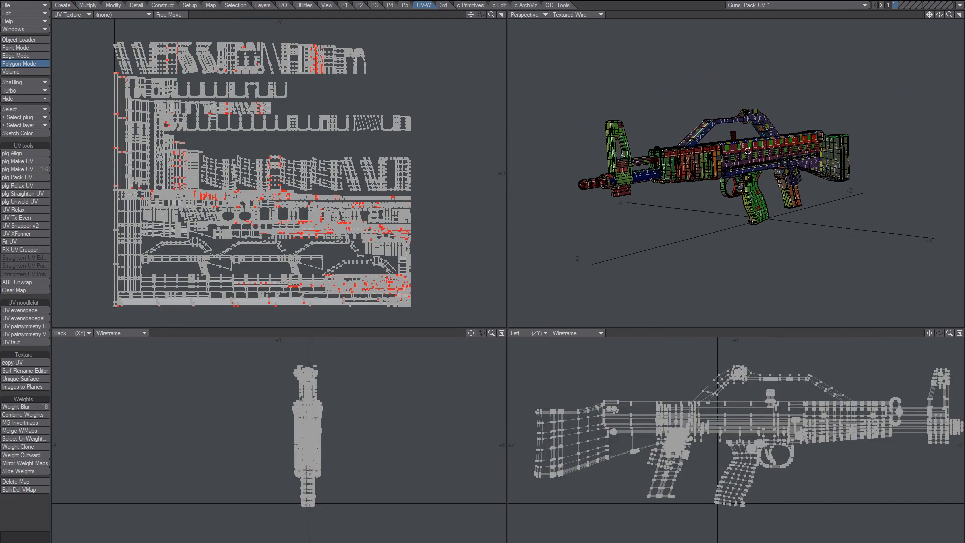
pyautogui.keyDown('alt'); pyautogui.moveTo(789, 208); pyautogui.dragTo(775, 208); pyautogui.keyUp('alt')
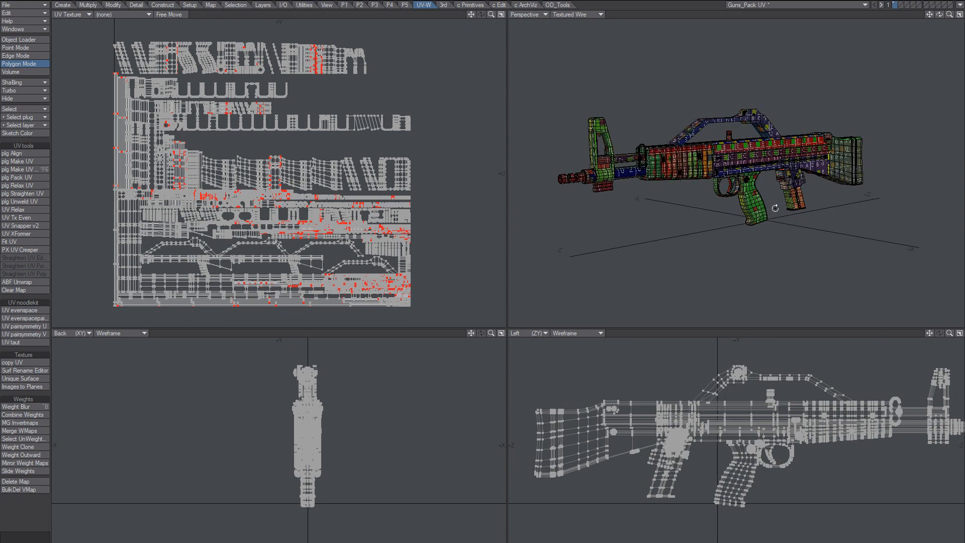
pyautogui.keyDown('alt'); pyautogui.moveTo(784, 168); pyautogui.dragTo(730, 203); pyautogui.keyUp('alt')
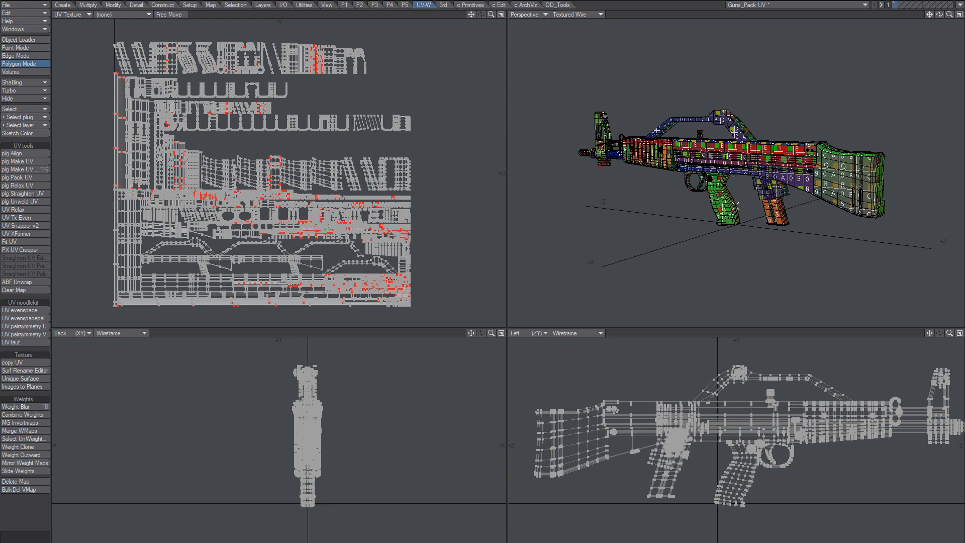
# Select all connected polygons of the pistol grip and move them to the second layer.
pyautogui.moveTo(716, 203)
pyautogui.keyDown('alt'); pyautogui.mouseDown()
pyautogui.moveTo(726, 205)
pyautogui.moveTo(719, 208)
pyautogui.mouseUp(); pyautogui.keyUp('alt')
pyautogui.keyDown('ctrl'); pyautogui.keyDown('alt'); pyautogui.moveTo(719, 209); pyautogui.dragTo(774, 209); pyautogui.keyUp('alt'); pyautogui.keyUp('ctrl')
pyautogui.keyDown('alt'); pyautogui.keyDown('shift'); pyautogui.moveTo(724, 208); pyautogui.dragTo(774, 118); pyautogui.keyUp('shift'); pyautogui.keyUp('alt')
pyautogui.moveTo(774, 118)
pyautogui.keyDown('alt'); pyautogui.mouseDown()
pyautogui.moveTo(747, 185)
pyautogui.moveTo(759, 192)
pyautogui.moveTo(755, 177)
pyautogui.mouseUp(); pyautogui.keyUp('alt')
pyautogui.press(']')
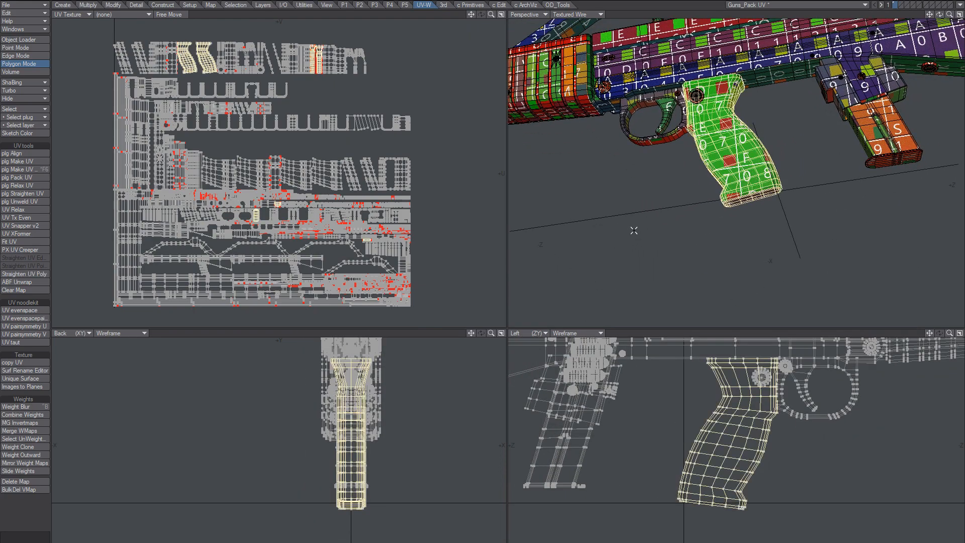
pyautogui.press('"')
pyautogui.press('-')
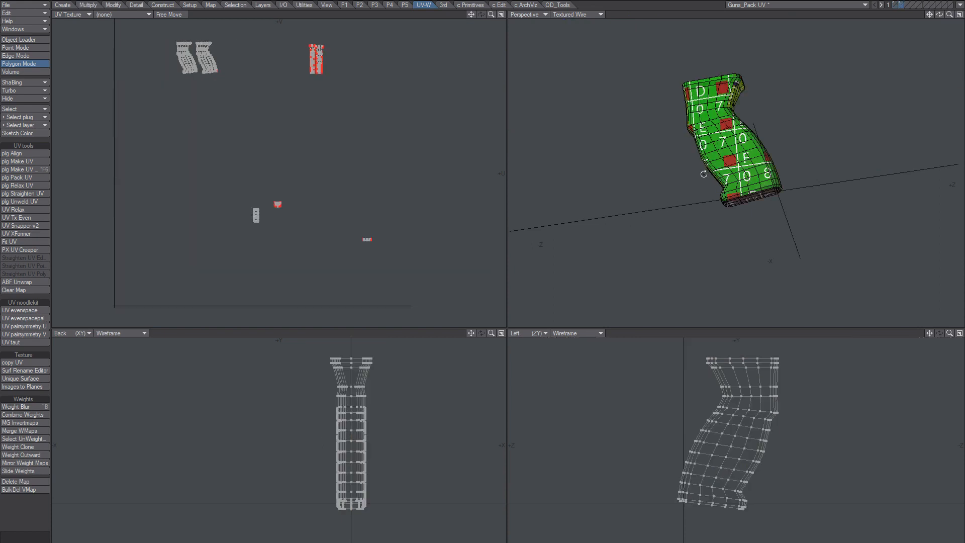
# Select all of the pistol grip's polygons and clear their UV map.
pyautogui.moveTo(425, 70)
pyautogui.mouseDown(button='right')
pyautogui.moveTo(347, 17)
pyautogui.moveTo(440, 231)
pyautogui.mouseUp(button='right')
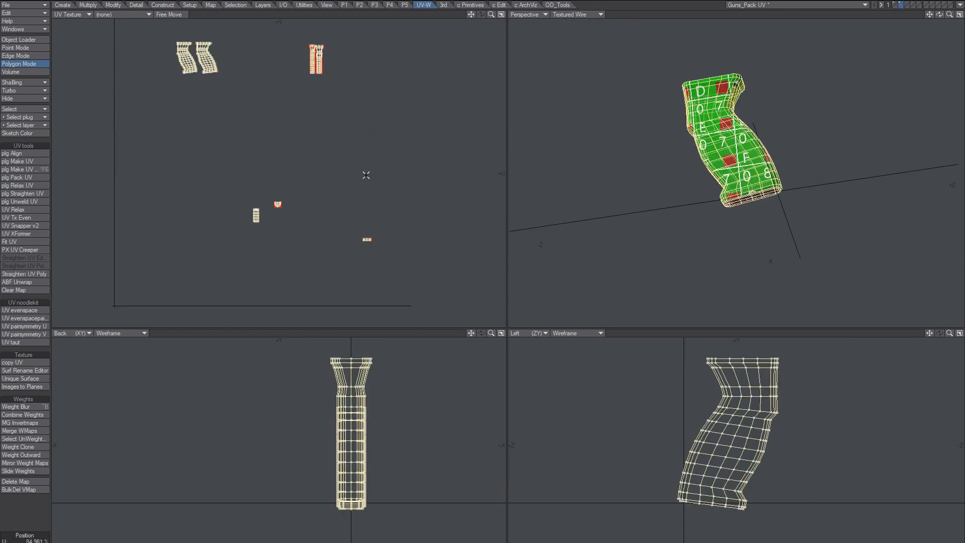
pyautogui.keyDown('alt'); pyautogui.moveTo(706, 163); pyautogui.dragTo(825, 159); pyautogui.keyUp('alt')
pyautogui.keyDown('alt'); pyautogui.keyDown('shift'); pyautogui.moveTo(792, 129); pyautogui.dragTo(751, 164); pyautogui.keyUp('shift'); pyautogui.keyUp('alt')
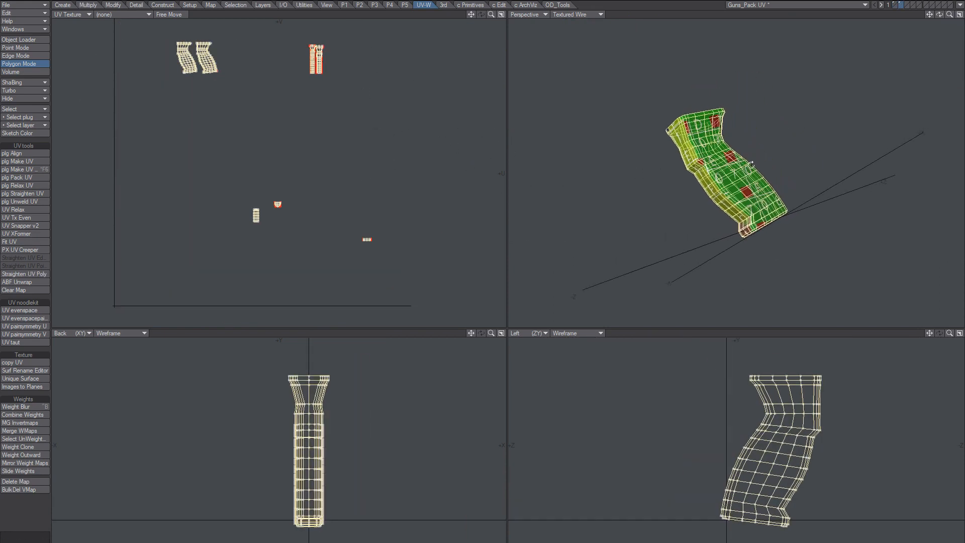
pyautogui.keyDown('ctrl'); pyautogui.keyDown('alt'); pyautogui.moveTo(352, 101); pyautogui.dragTo(359, 135); pyautogui.keyUp('alt'); pyautogui.keyUp('ctrl')
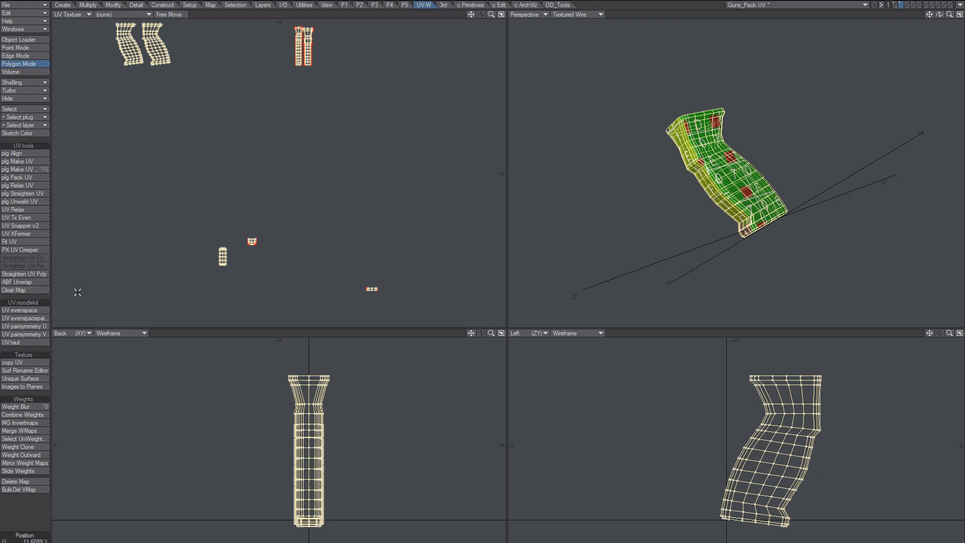
pyautogui.click(24, 290)
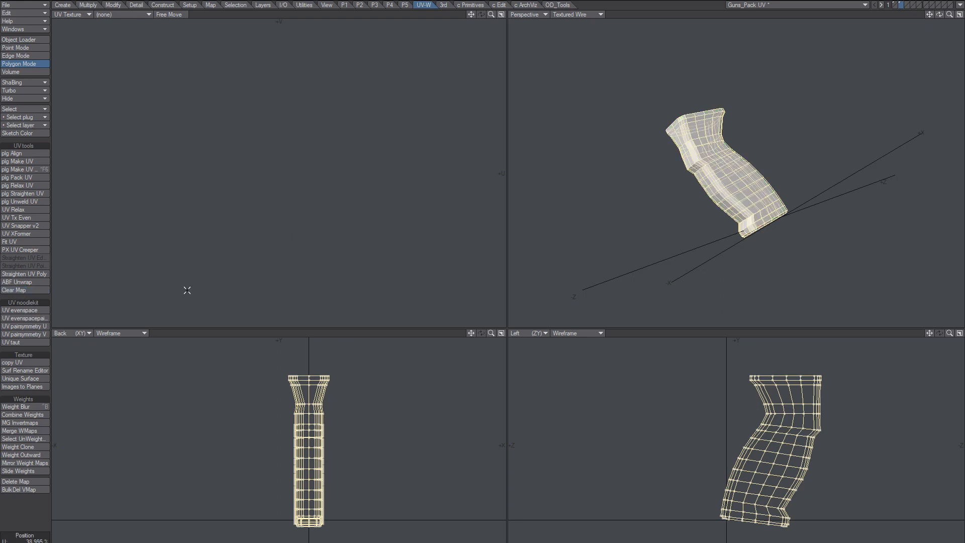
# Check the rifle on the first layer, return to the grip's layer and undo the UV map clearing.
pyautogui.press('1')
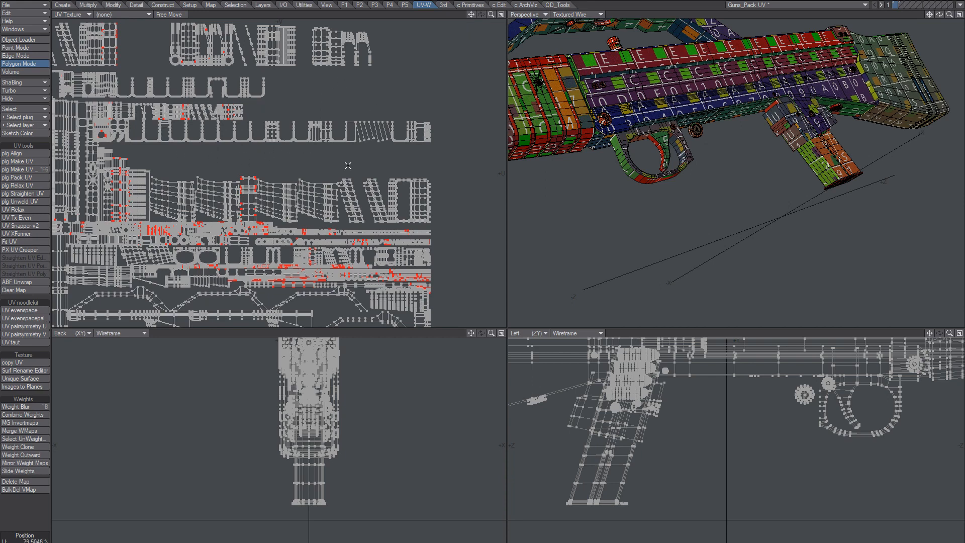
pyautogui.press('2')
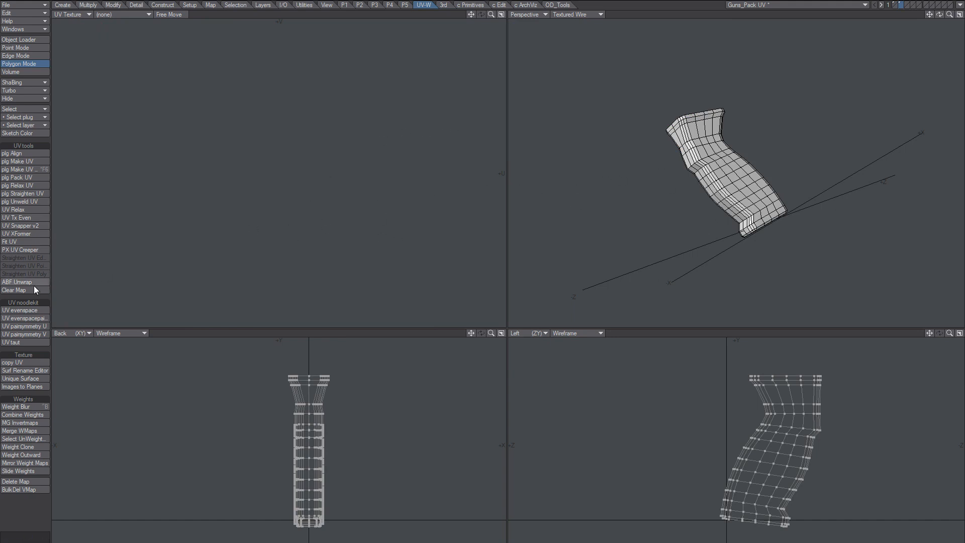
pyautogui.keyDown('alt'); pyautogui.moveTo(773, 208); pyautogui.dragTo(667, 192); pyautogui.keyUp('alt')
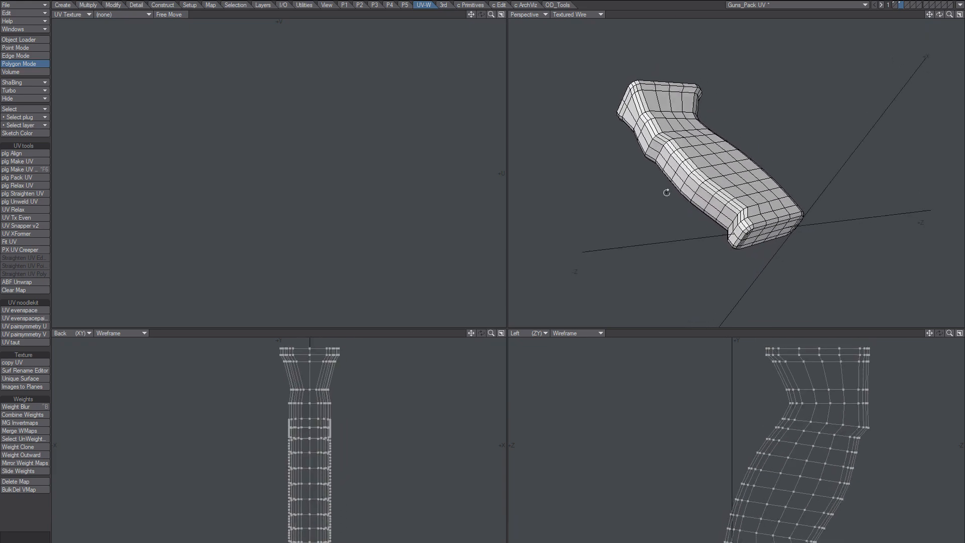
pyautogui.hotkey('ctrl', 'z')
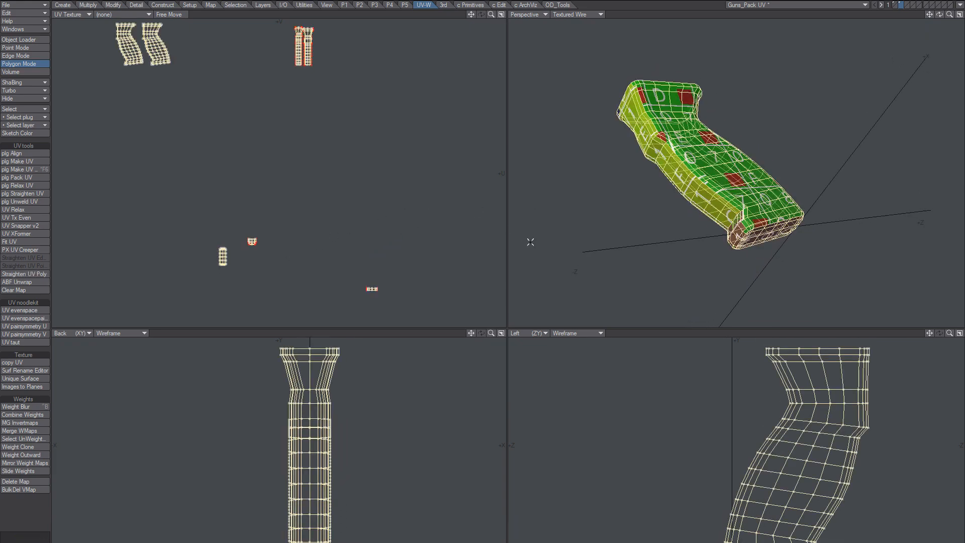
# Switch to edge selection and try to select an edge loop around the pistol grip's base.
pyautogui.press('space')
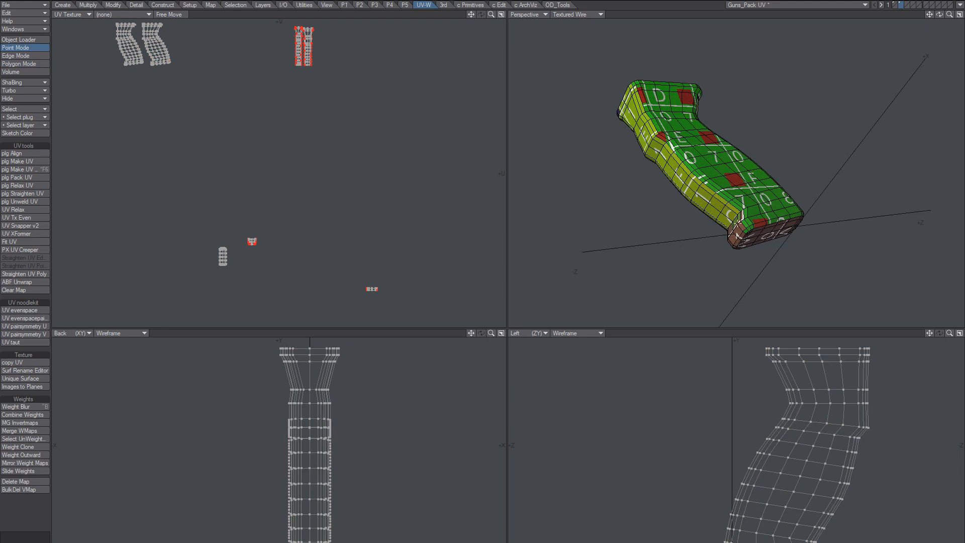
pyautogui.scroll(3, 739, 214)
pyautogui.press('space')
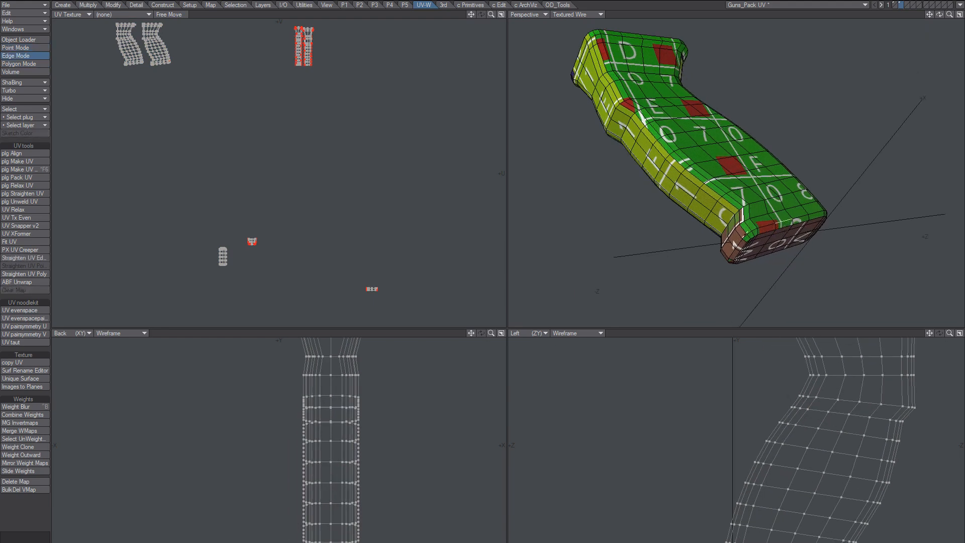
pyautogui.press('l')
pyautogui.keyDown('alt'); pyautogui.moveTo(744, 255); pyautogui.dragTo(750, 199); pyautogui.keyUp('alt')
pyautogui.scroll(1, 811, 207)
pyautogui.scroll(2, 838, 185)
pyautogui.scroll(-1, 791, 192)
pyautogui.scroll(2, 750, 199)
pyautogui.scroll(-1, 753, 202)
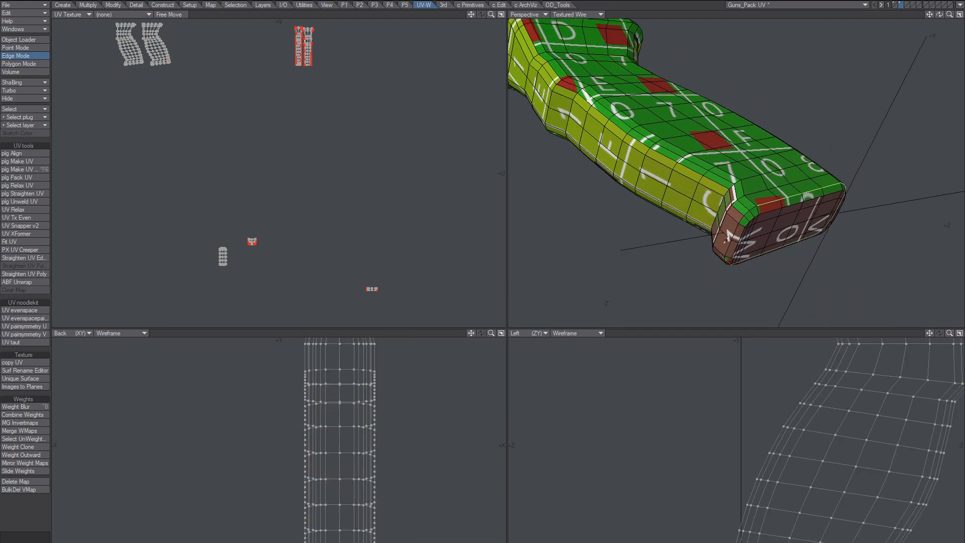
pyautogui.keyDown('alt'); pyautogui.keyDown('shift'); pyautogui.moveTo(734, 231); pyautogui.dragTo(736, 247); pyautogui.keyUp('shift'); pyautogui.keyUp('alt')
pyautogui.keyDown('alt'); pyautogui.moveTo(737, 247); pyautogui.dragTo(705, 221); pyautogui.keyUp('alt')
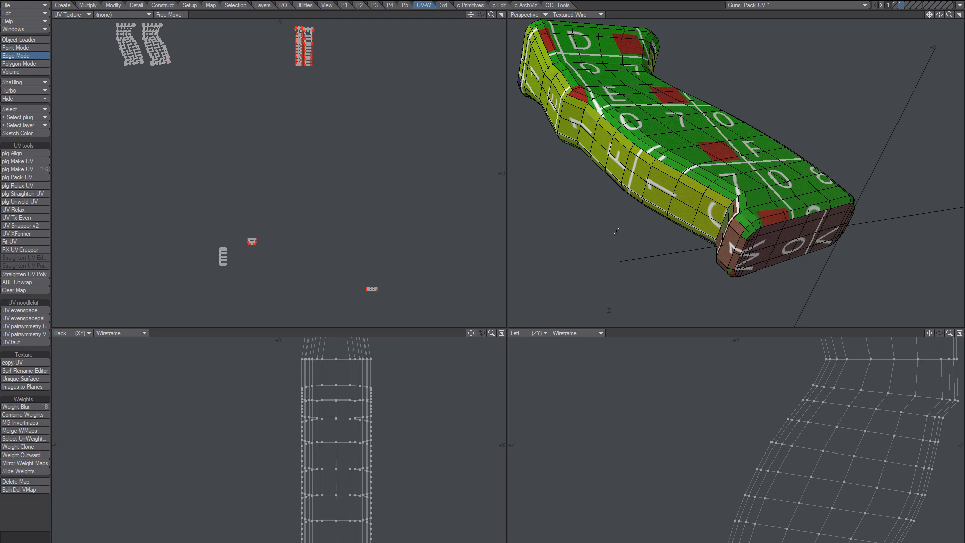
# Merge the pistol grip's coincident points with the Automatic range and check the mesh with subdivision briefly turned on.
pyautogui.press('m')
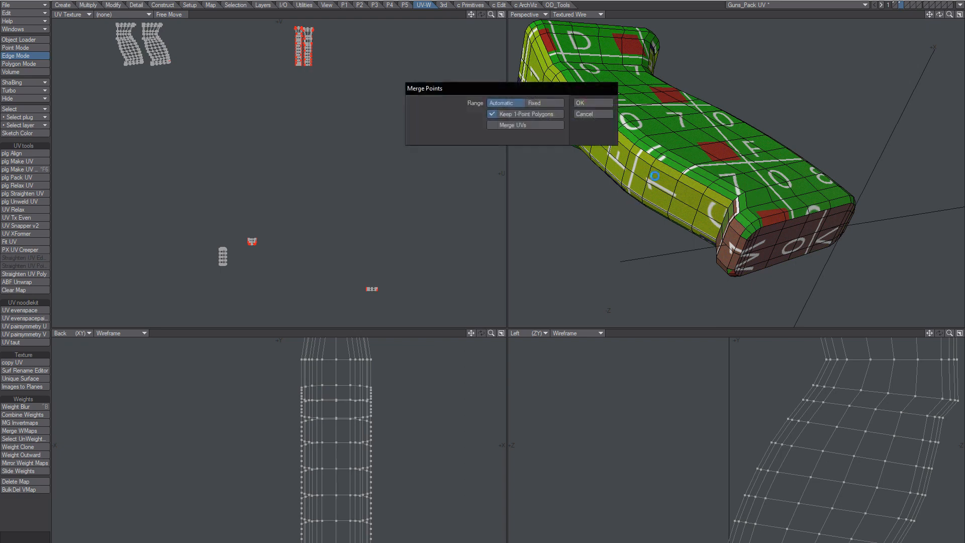
pyautogui.click(588, 103)
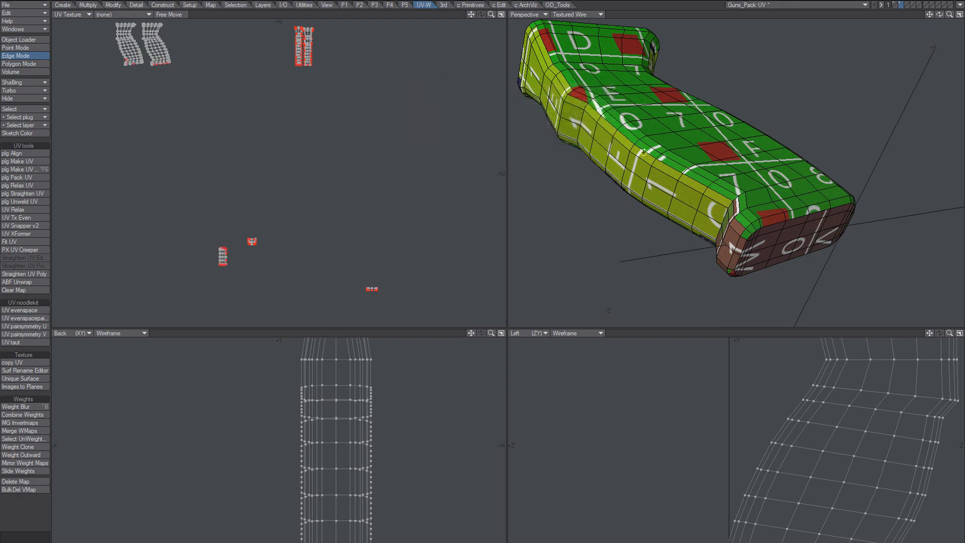
pyautogui.keyDown('alt'); pyautogui.keyDown('shift'); pyautogui.moveTo(644, 152); pyautogui.dragTo(658, 196); pyautogui.keyUp('shift'); pyautogui.keyUp('alt')
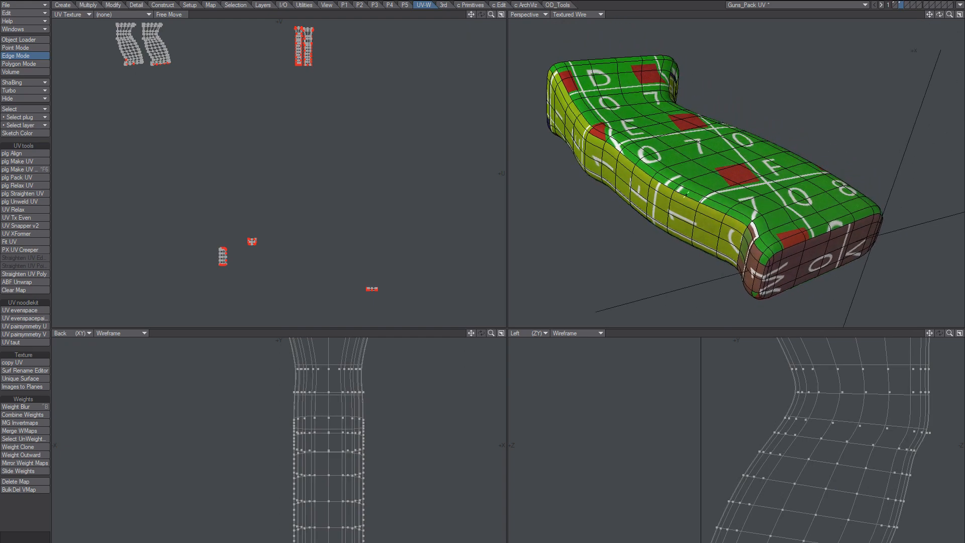
pyautogui.press('Tab')
pyautogui.moveTo(738, 193)
pyautogui.keyDown('alt'); pyautogui.keyDown('shift'); pyautogui.mouseDown()
pyautogui.moveTo(749, 200)
pyautogui.moveTo(752, 191)
pyautogui.moveTo(730, 204)
pyautogui.mouseUp(); pyautogui.keyUp('shift'); pyautogui.keyUp('alt')
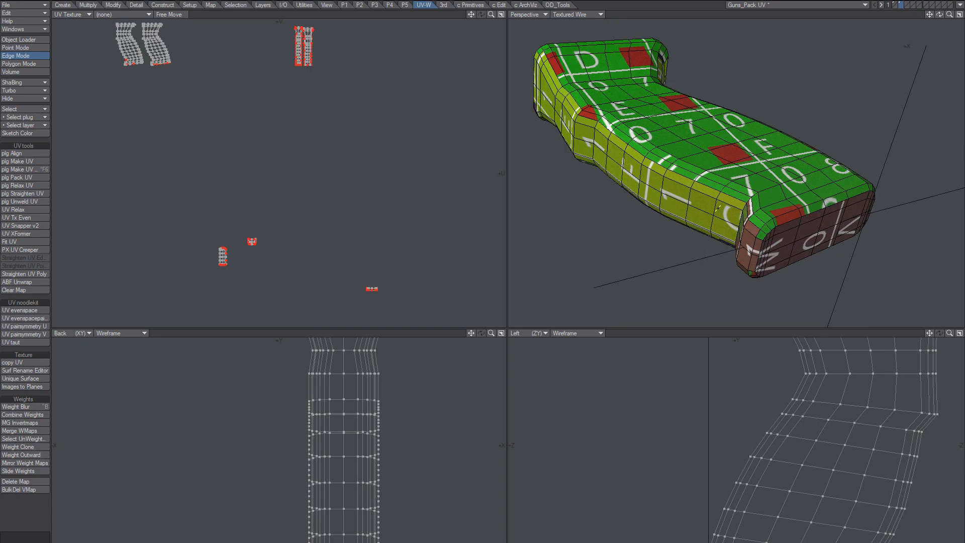
# Select the edge loop around the base end of the pistol grip.
pyautogui.click(779, 215)
pyautogui.press('l')
pyautogui.keyDown('alt'); pyautogui.moveTo(745, 229); pyautogui.dragTo(759, 179); pyautogui.keyUp('alt')
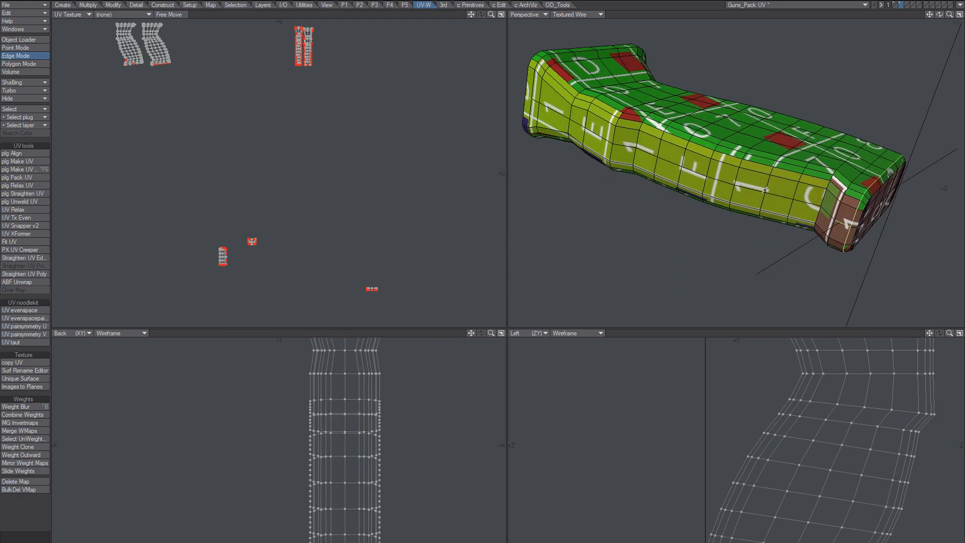
# Try to unwrap the pistol grip with ABF Unwrap along its base edge loop and lengthwise front center edge loop.
pyautogui.press('l')
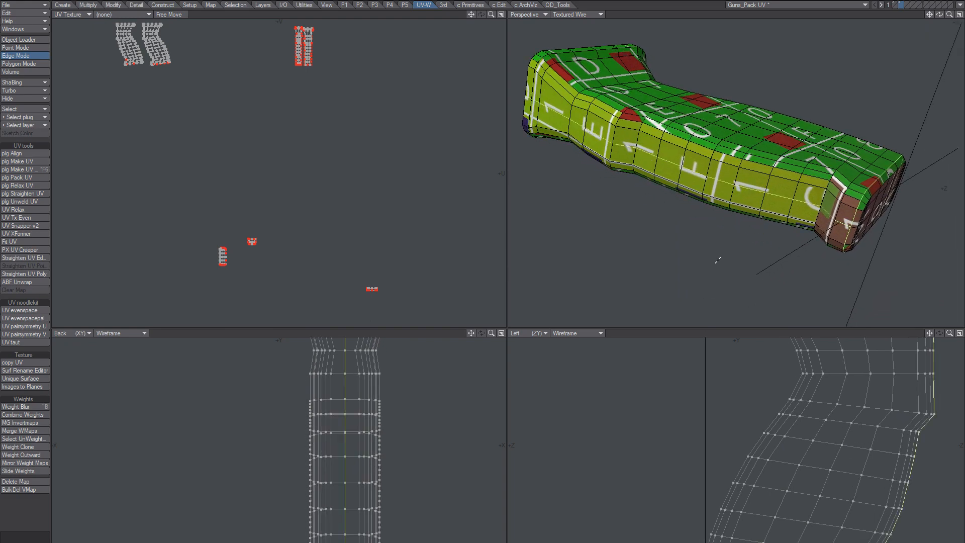
pyautogui.keyDown('alt'); pyautogui.moveTo(783, 224); pyautogui.dragTo(715, 215); pyautogui.keyUp('alt')
pyautogui.scroll(-2, 715, 215)
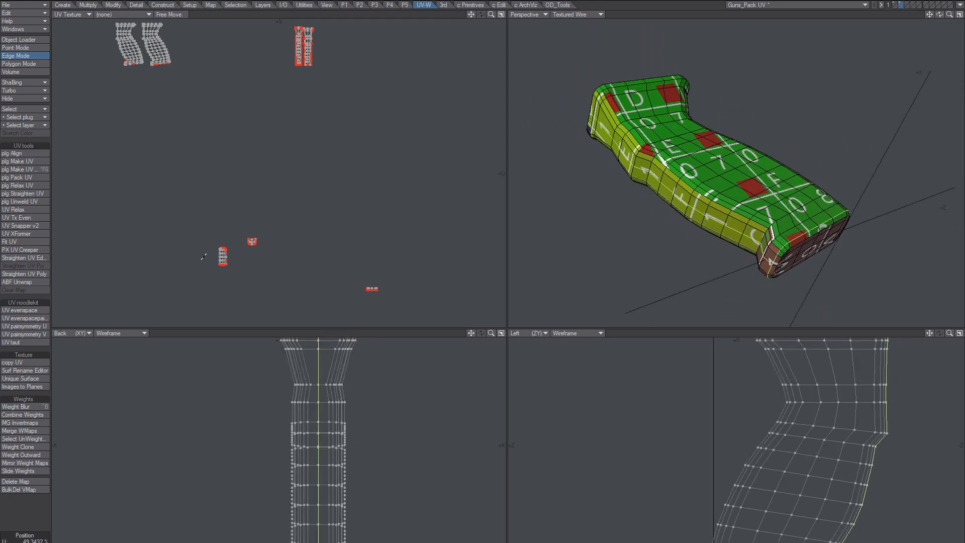
pyautogui.click(32, 283)
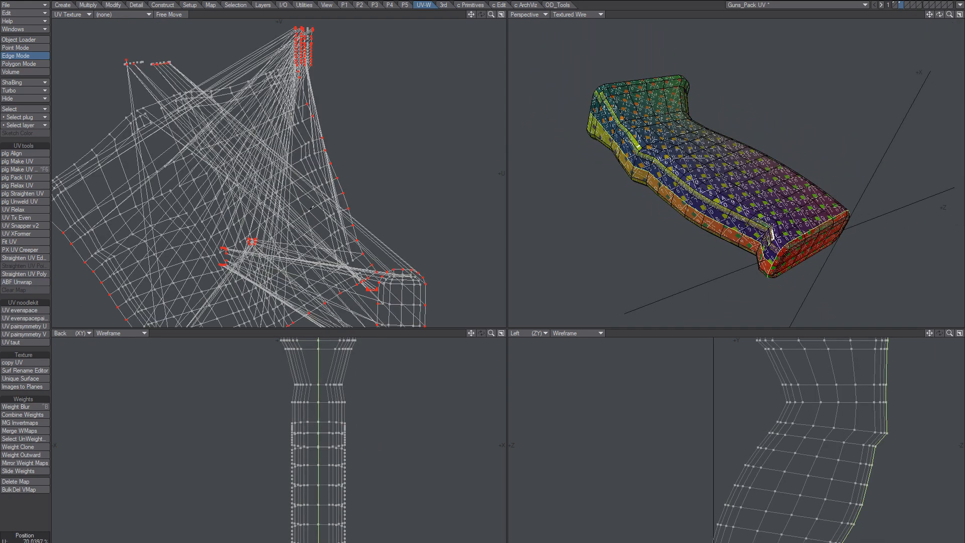
pyautogui.scroll(-4, 312, 208)
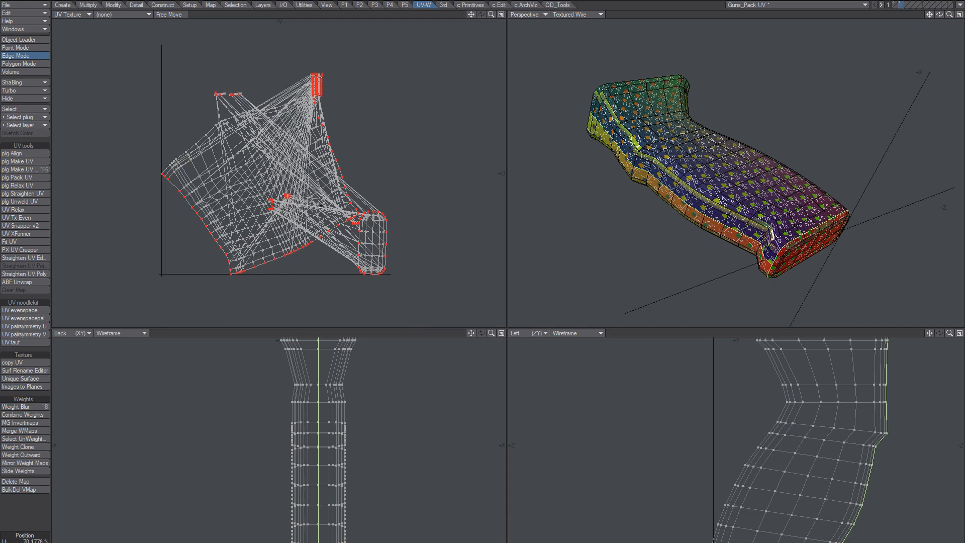
# Select all connected polygons of the pistol grip on the second layer and clear their UV map.
pyautogui.press('space')
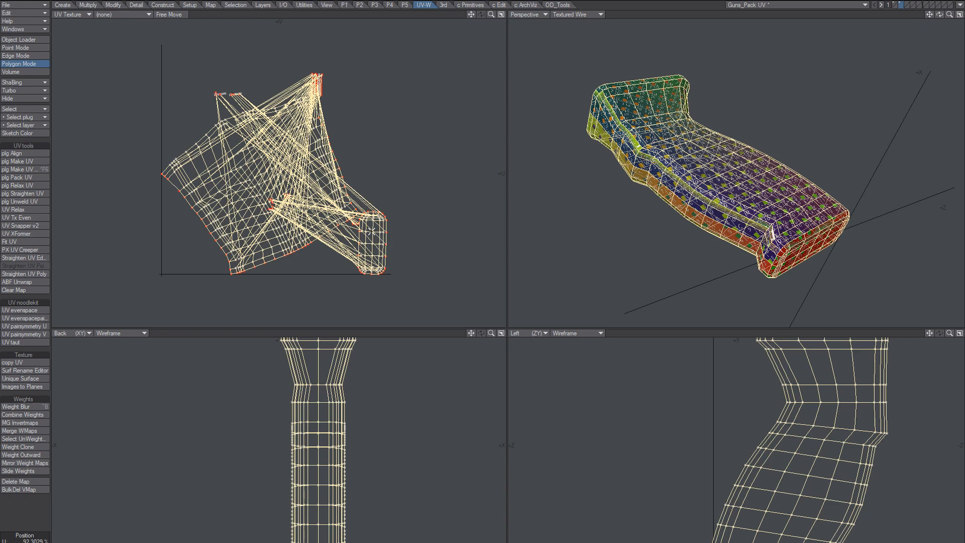
pyautogui.press('1')
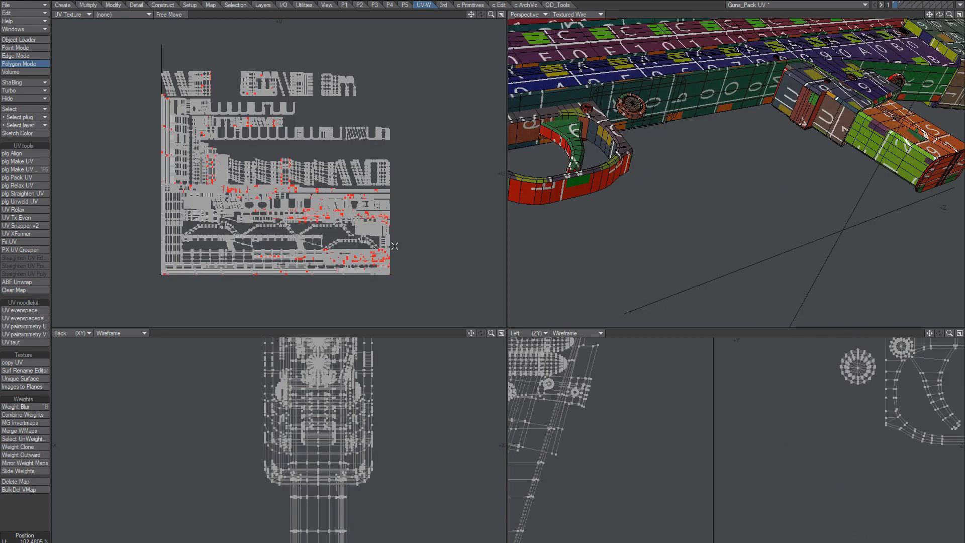
pyautogui.press('2')
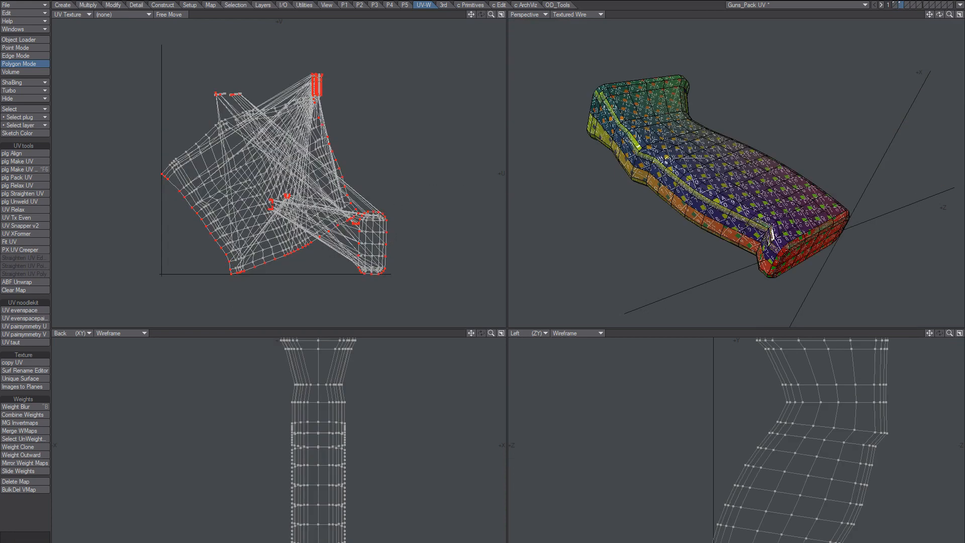
pyautogui.click(686, 161)
pyautogui.press(']')
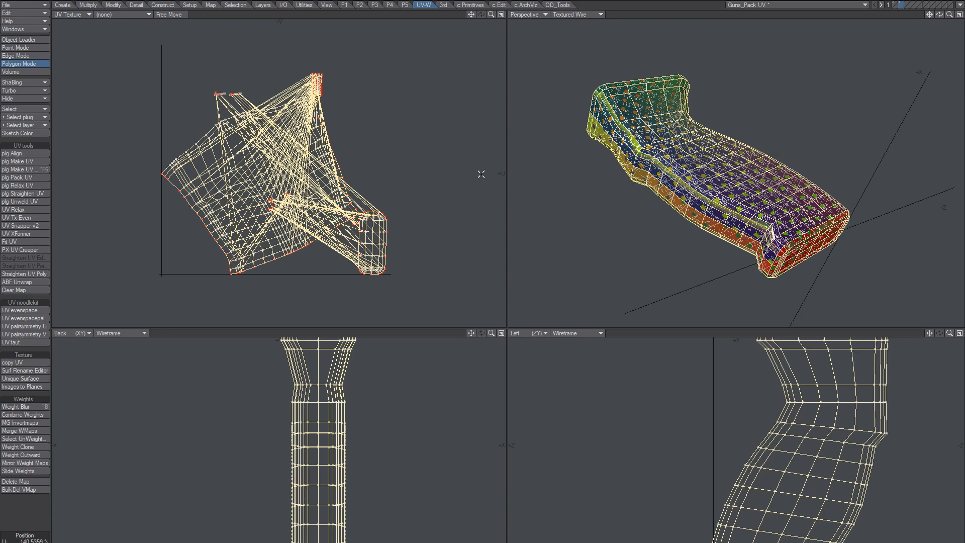
pyautogui.click(24, 290)
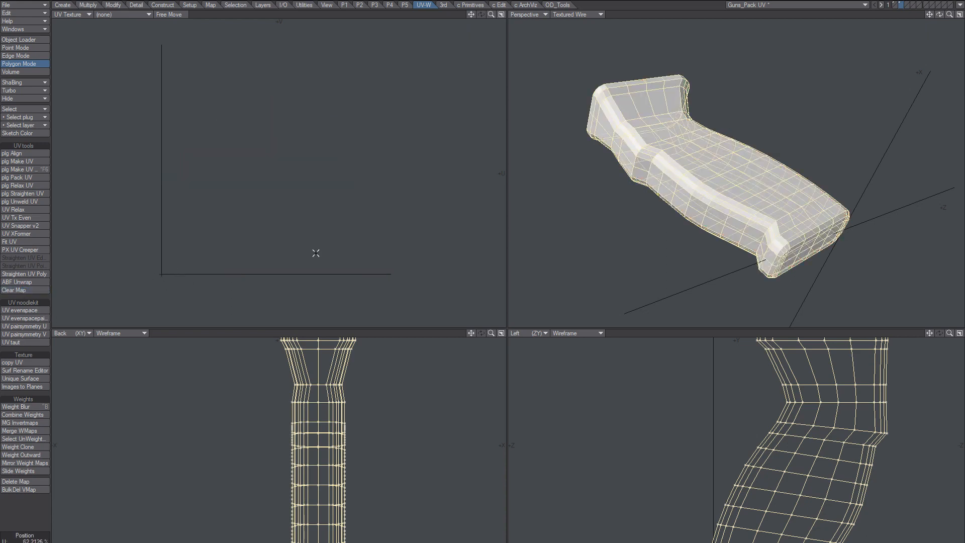
# Select the edge loop around the pistol grip's base and the lengthwise center edge loop along its front as seams.
pyautogui.press('space')
pyautogui.press('space')
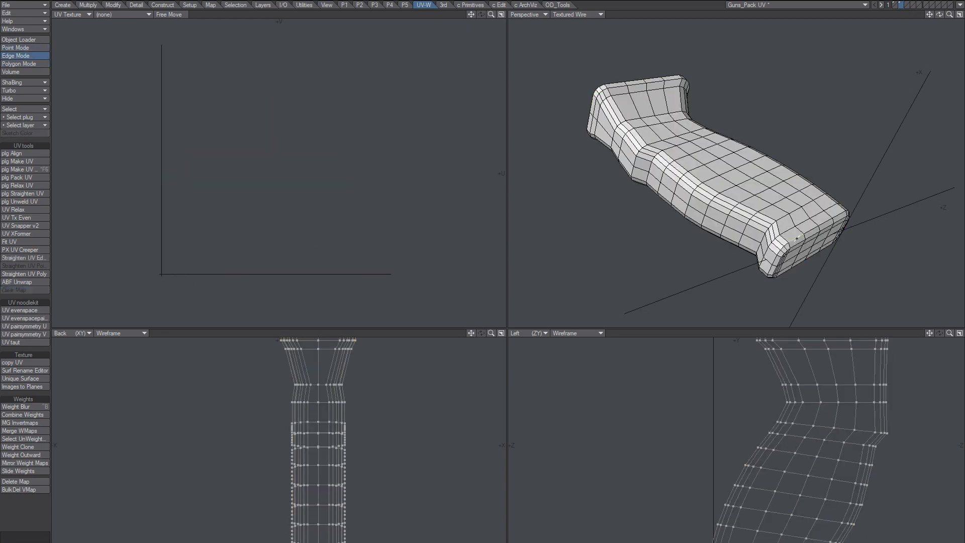
pyautogui.scroll(5, 772, 254)
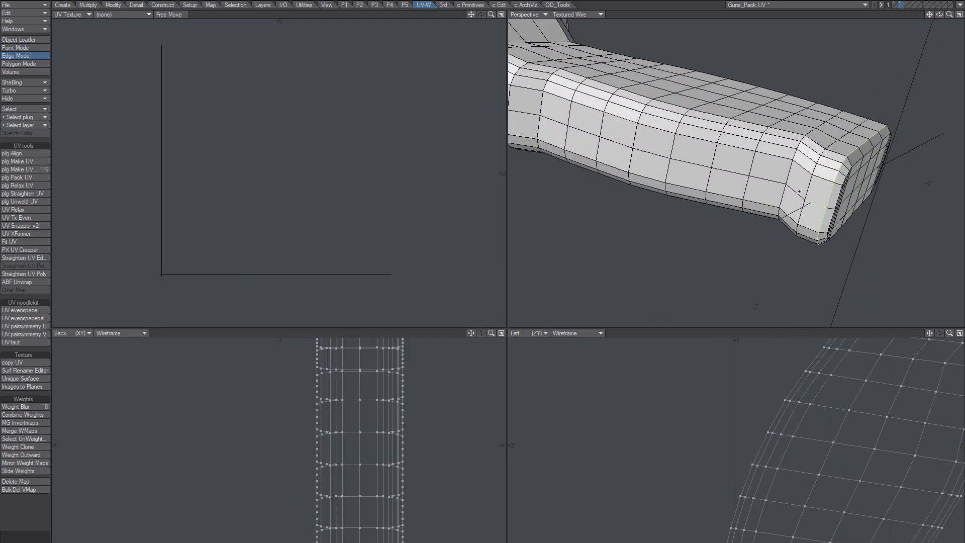
pyautogui.scroll(-3, 799, 191)
pyautogui.click(529, 121)
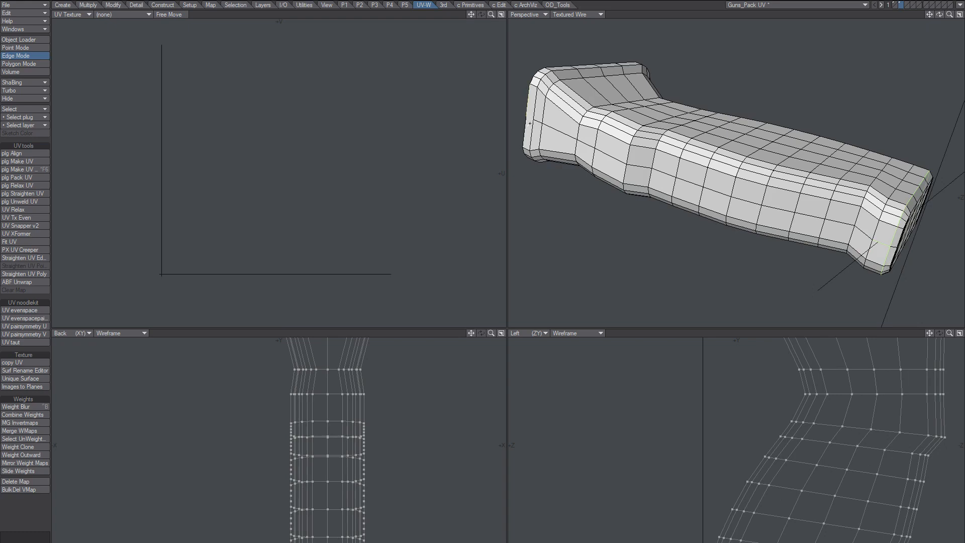
pyautogui.scroll(-1, 646, 159)
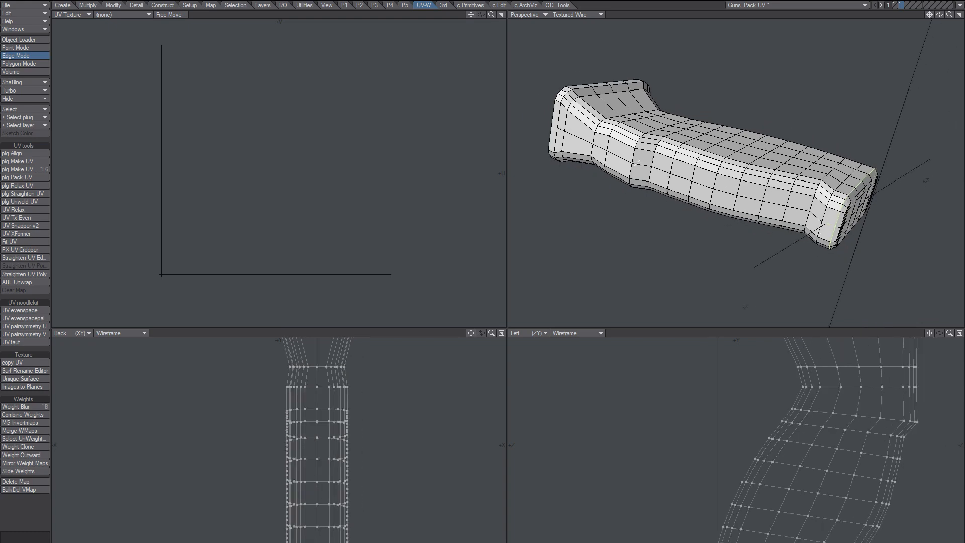
pyautogui.keyDown('shift'); pyautogui.doubleClick(637, 166); pyautogui.keyUp('shift')
pyautogui.keyDown('alt'); pyautogui.moveTo(636, 166); pyautogui.dragTo(722, 176); pyautogui.keyUp('alt')
pyautogui.scroll(-1, 724, 220)
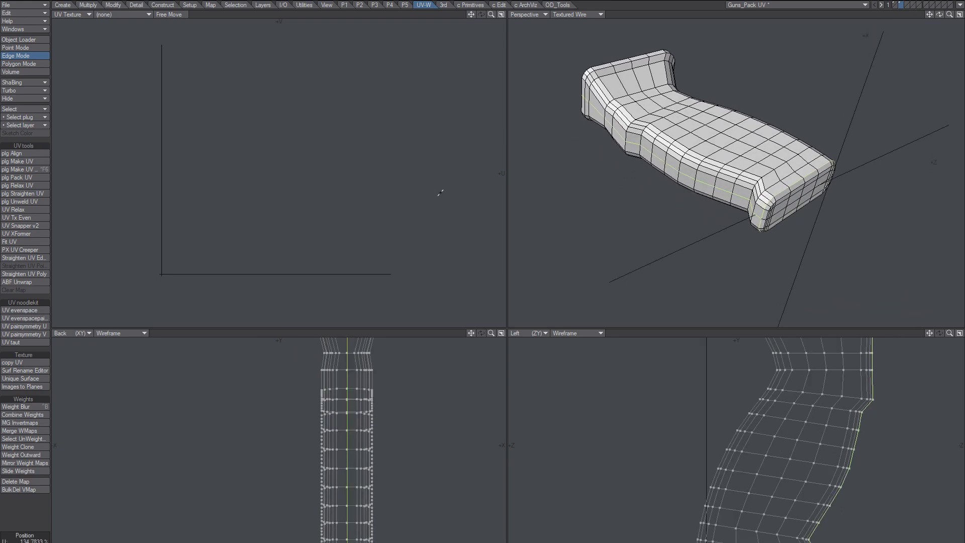
# Unwrap the pistol grip with ABF Unwrap along the selected seams and clear the edge selection.
pyautogui.click(21, 282)
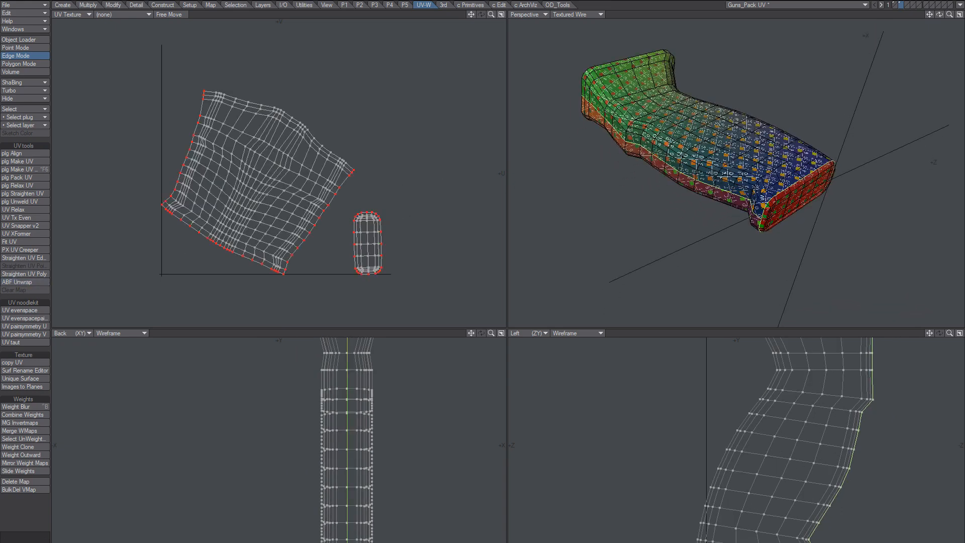
pyautogui.press('space')
pyautogui.press('space')
pyautogui.press('space')
pyautogui.press('space')
pyautogui.press('/')
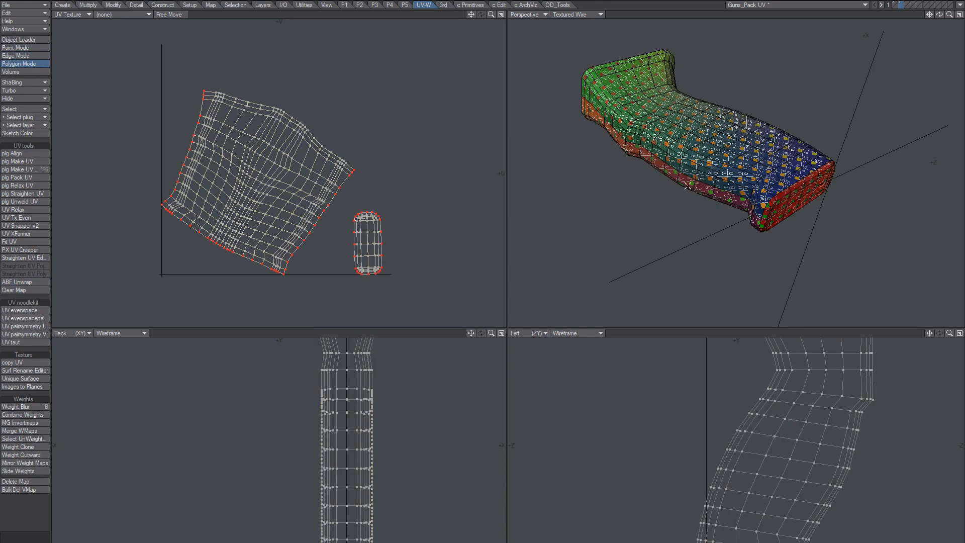
# Cut the unwrapped pistol grip from its layer and paste it into the rifle's first layer.
pyautogui.keyDown('alt'); pyautogui.moveTo(711, 173); pyautogui.dragTo(687, 169); pyautogui.keyUp('alt')
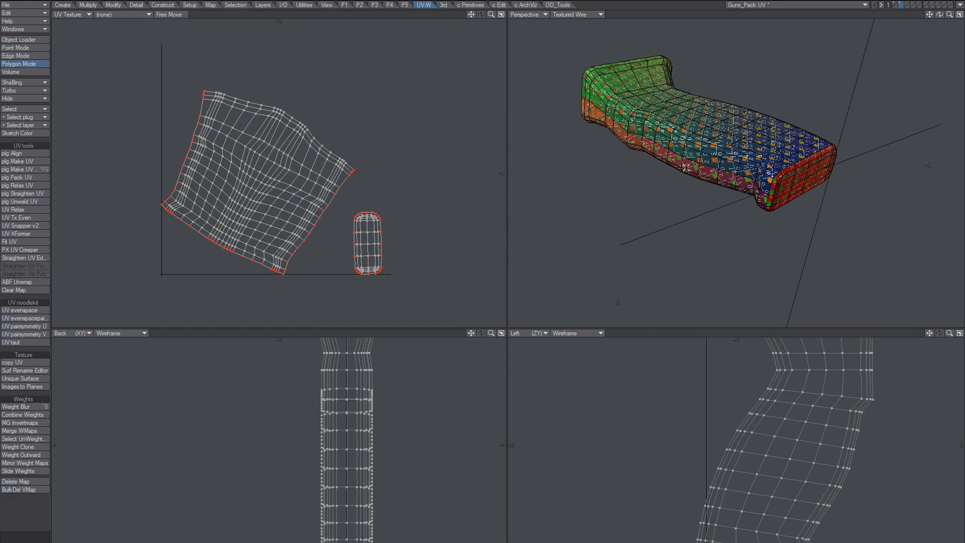
pyautogui.hotkey('ctrl', 'x')
pyautogui.press('1')
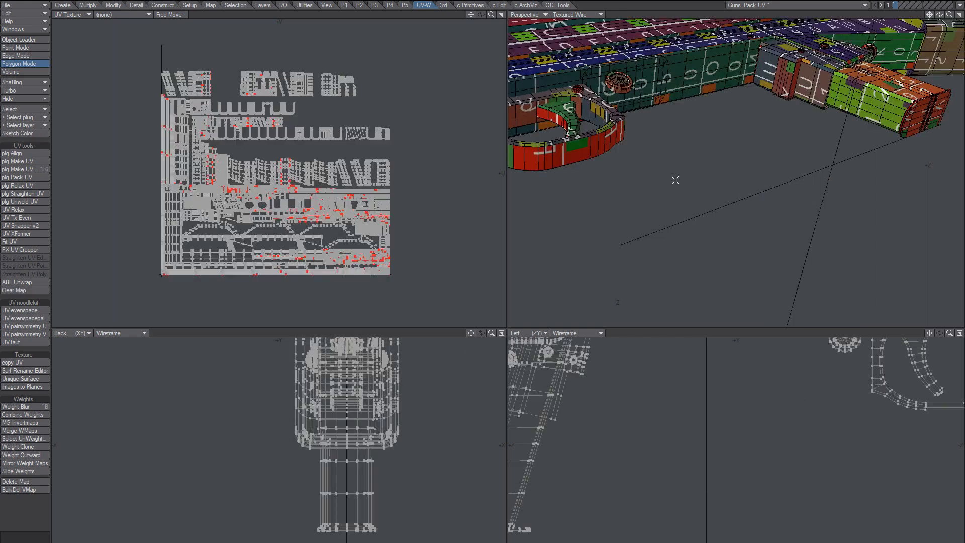
pyautogui.hotkey('ctrl', 'v')
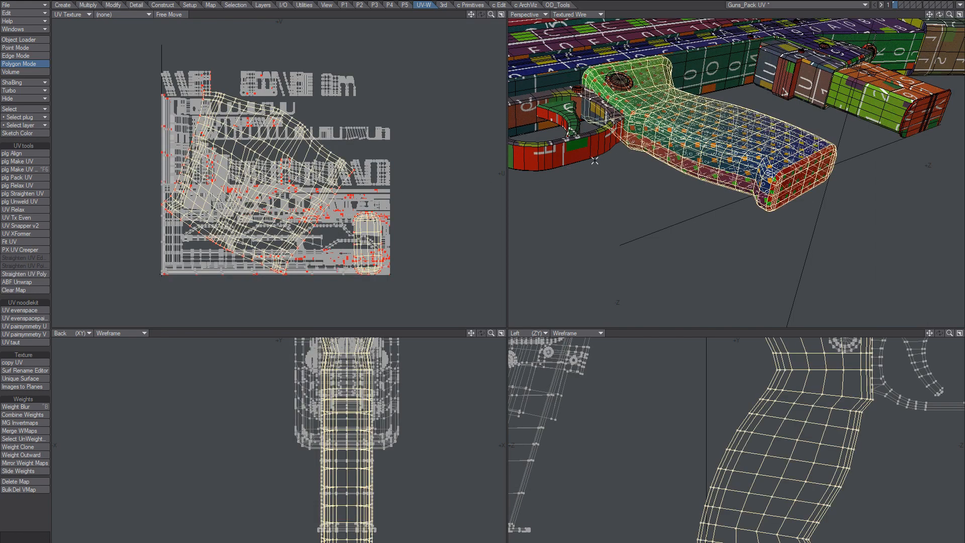
# Scale down the pasted grip's UV islands, rotate the main island upright, place them in empty space outside the rifle's layout and deselect them.
pyautogui.moveTo(289, 195); pyautogui.dragTo(388, 156)
pyautogui.press('t')
pyautogui.hotkey('shift', 'h')
pyautogui.press('y')
pyautogui.scroll(4, 402, 92)
pyautogui.scroll(3, 380, 136)
pyautogui.press('/')
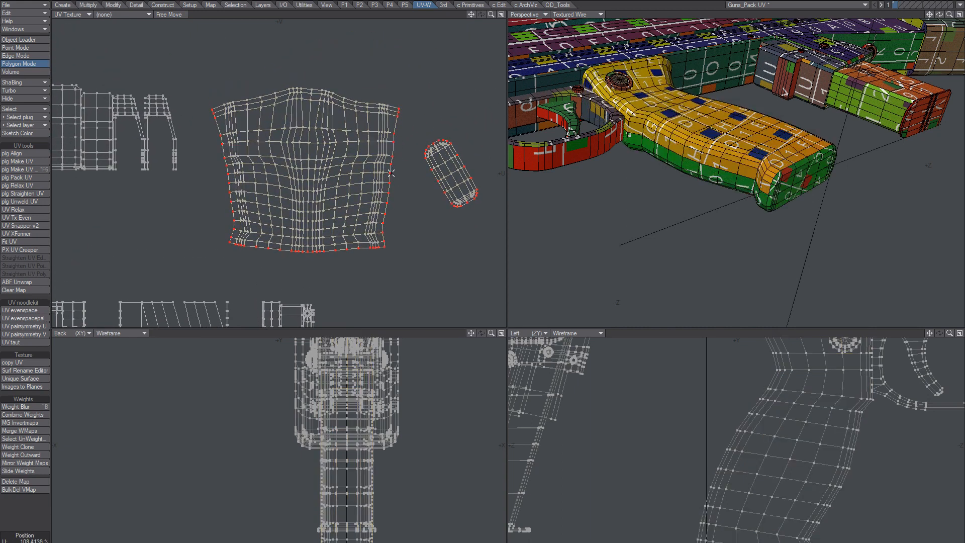
# Select only the polygons of the grip's large UV island, excluding the base cap, and relax them with plg Relax UV.
pyautogui.keyDown('alt'); pyautogui.moveTo(752, 134); pyautogui.dragTo(679, 147); pyautogui.keyUp('alt')
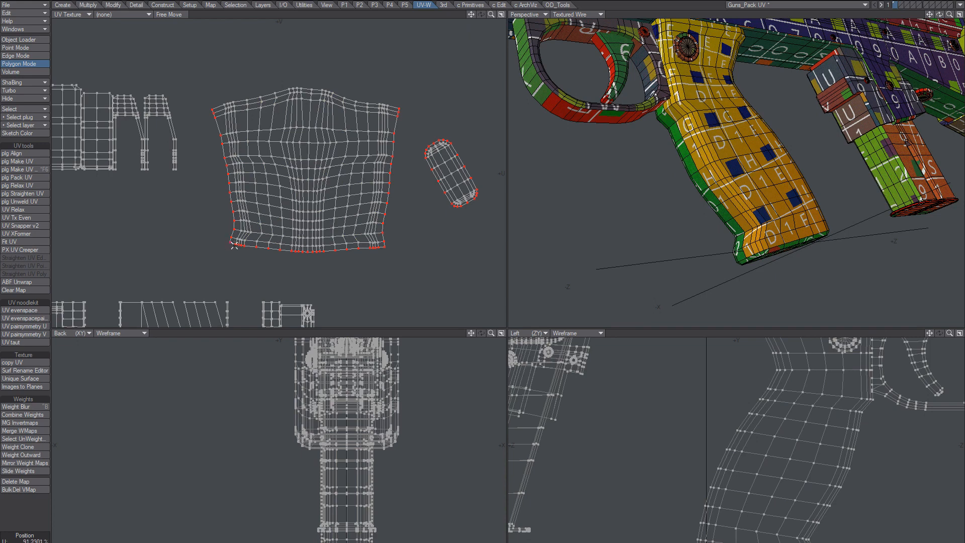
pyautogui.hotkey('ctrl', 'g')
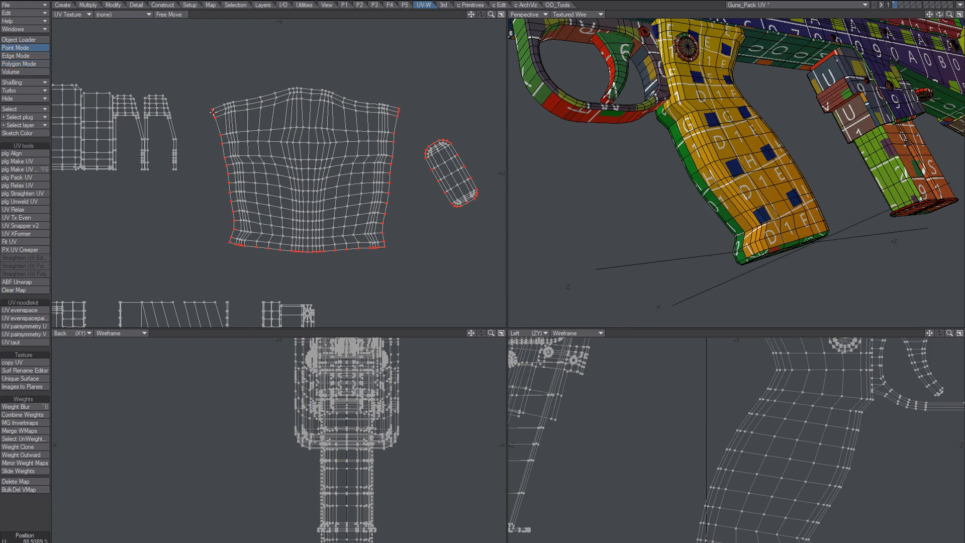
pyautogui.hotkey('ctrl', 'h')
pyautogui.hotkey('ctrl', 'j')
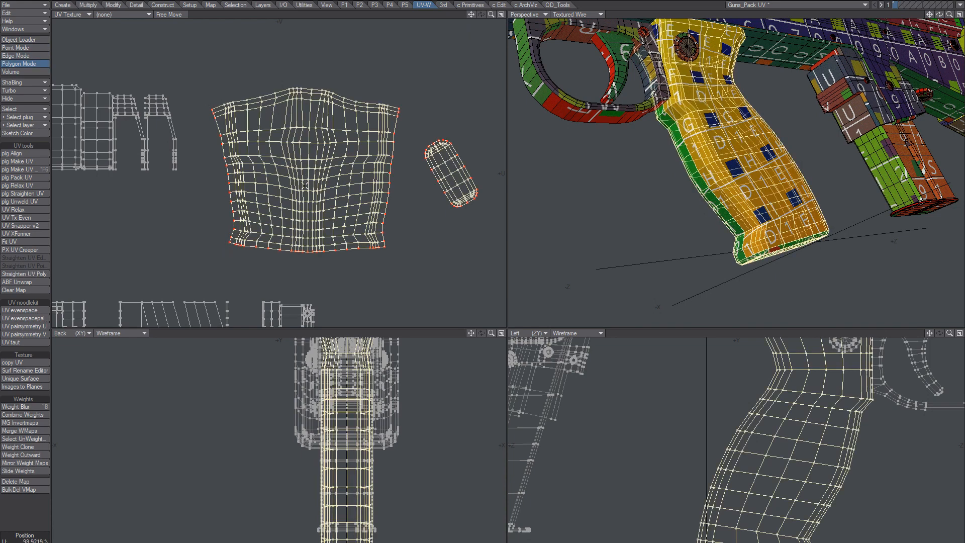
pyautogui.moveTo(425, 81)
pyautogui.mouseDown(button='right')
pyautogui.moveTo(405, 274)
pyautogui.moveTo(204, 276)
pyautogui.moveTo(280, 54)
pyautogui.moveTo(402, 70)
pyautogui.mouseUp(button='right')
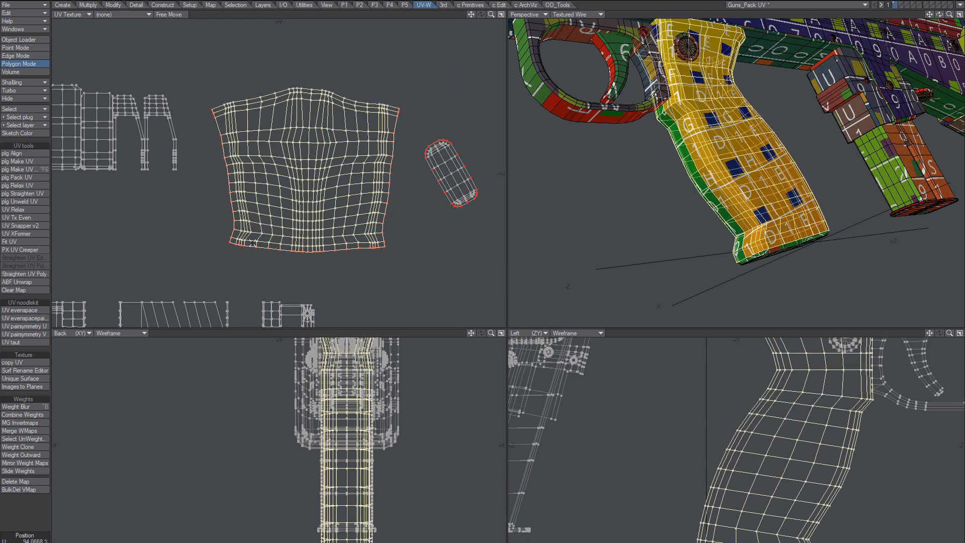
pyautogui.click(32, 185)
pyautogui.click(198, 166)
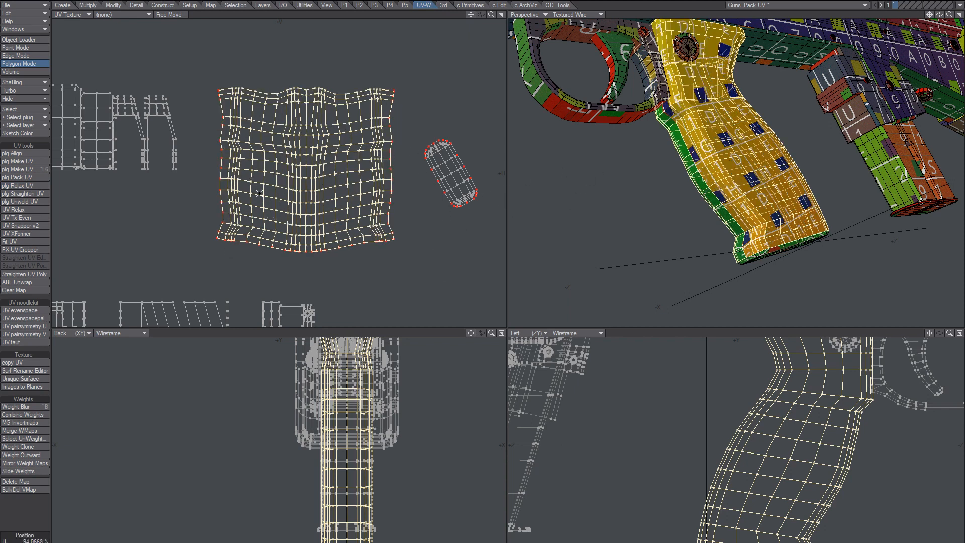
# Select the points on the left border of the grip's large UV island, flatten them into a straight vertical line and deselect them.
pyautogui.hotkey('ctrl', 'g')
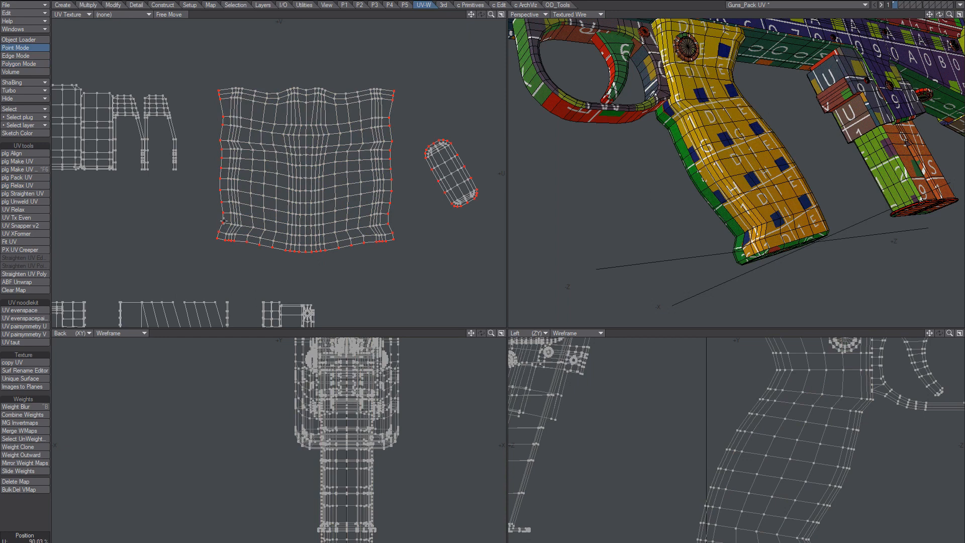
pyautogui.moveTo(206, 247)
pyautogui.mouseDown(button='right')
pyautogui.moveTo(199, 84)
pyautogui.moveTo(223, 124)
pyautogui.mouseUp(button='right')
pyautogui.moveTo(226, 207)
pyautogui.mouseDown(button='right')
pyautogui.moveTo(220, 168)
pyautogui.moveTo(232, 156)
pyautogui.mouseUp(button='right')
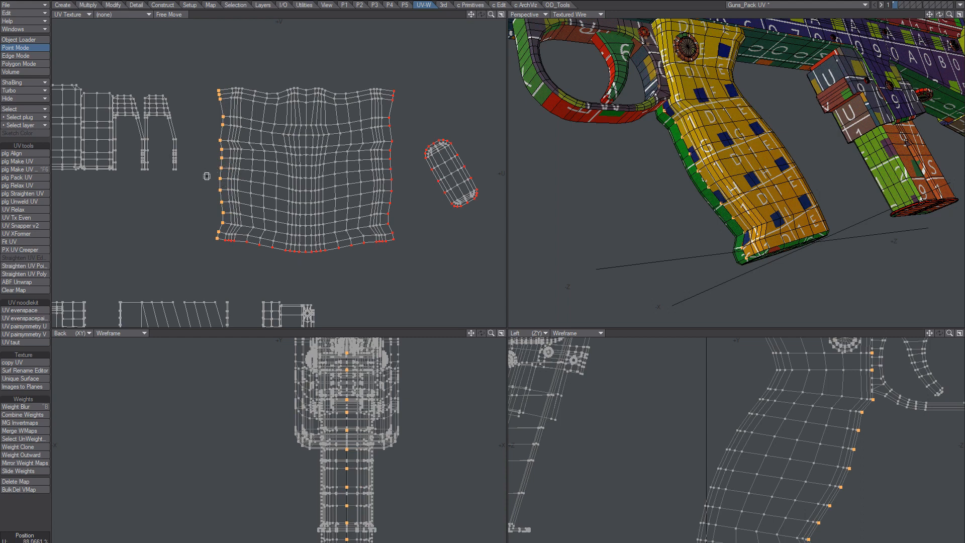
pyautogui.keyDown('ctrl'); pyautogui.moveTo(261, 157); pyautogui.dragTo(88, 179); pyautogui.keyUp('ctrl')
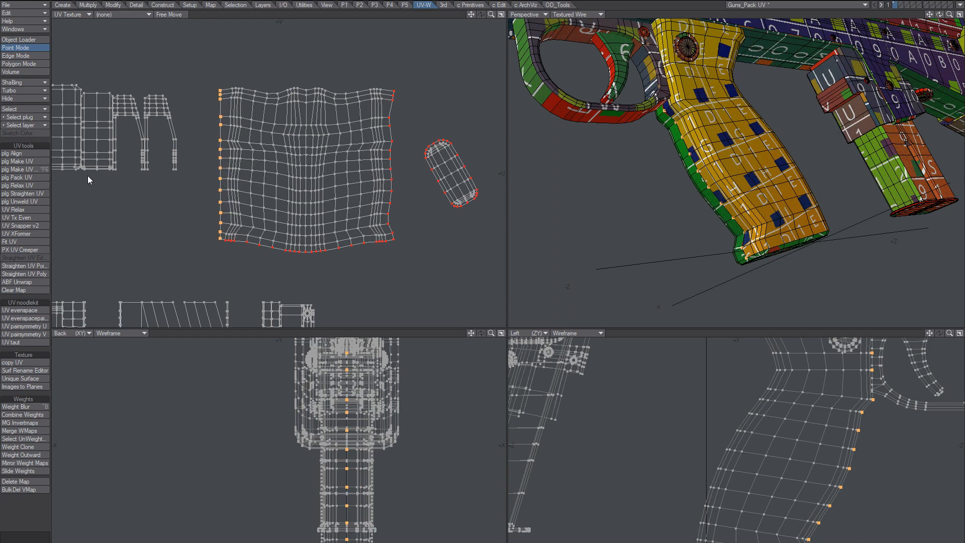
pyautogui.click(409, 182)
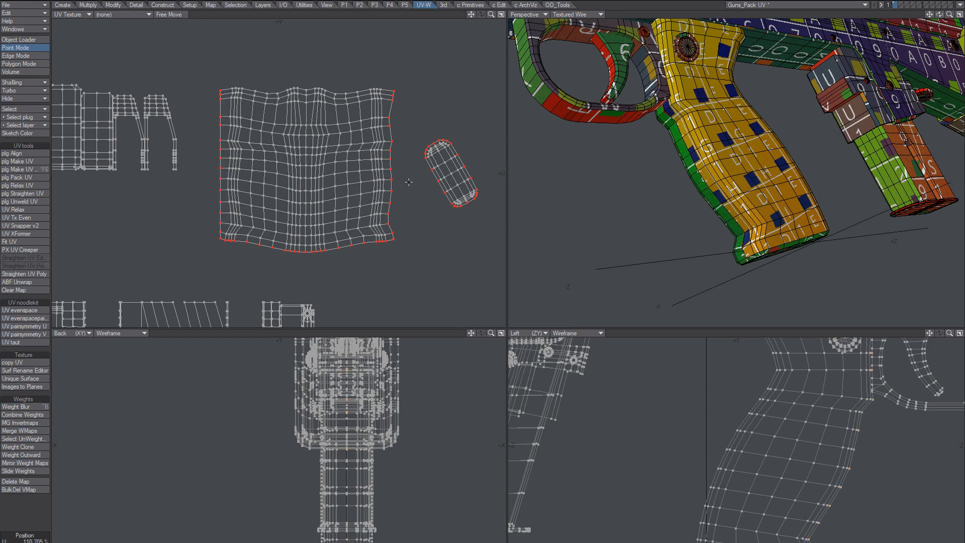
# Straighten the right border points of the grip's large UV island into a vertical line and deselect them.
pyautogui.moveTo(384, 213)
pyautogui.mouseDown(button='right')
pyautogui.moveTo(403, 246)
pyautogui.moveTo(408, 94)
pyautogui.mouseUp(button='right')
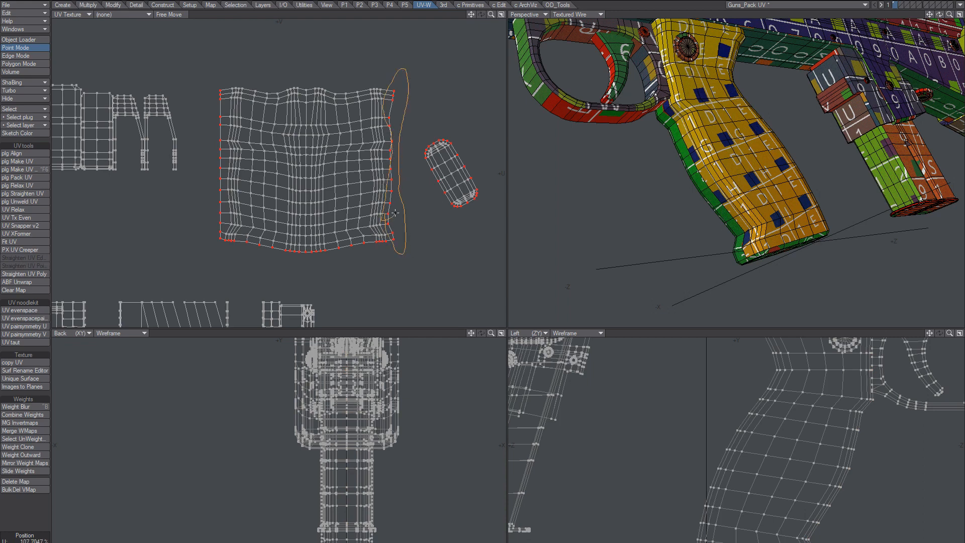
pyautogui.moveTo(394, 212); pyautogui.dragTo(392, 213, button='right')
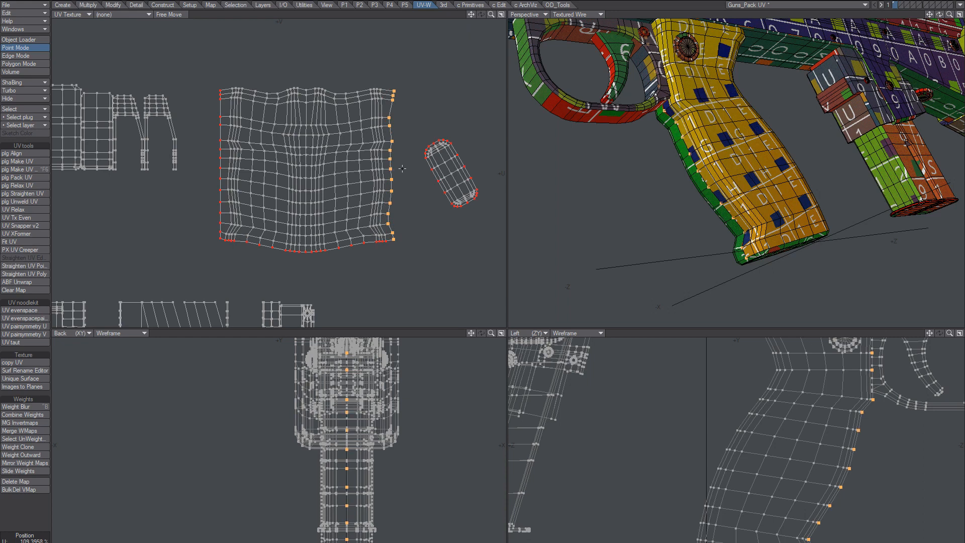
pyautogui.press('h')
pyautogui.keyDown('ctrl'); pyautogui.moveTo(406, 184); pyautogui.dragTo(196, 162); pyautogui.keyUp('ctrl')
pyautogui.press('space')
pyautogui.press('/')
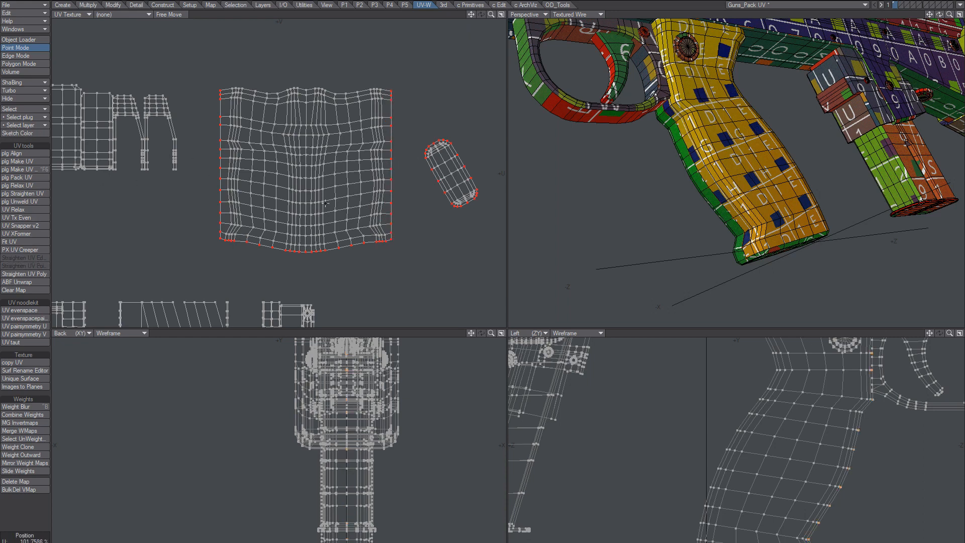
# Rotate the grip's base cap UV island upright, move it to the left of the large island and deselect it.
pyautogui.keyDown('alt'); pyautogui.moveTo(725, 155); pyautogui.dragTo(709, 184); pyautogui.keyUp('alt')
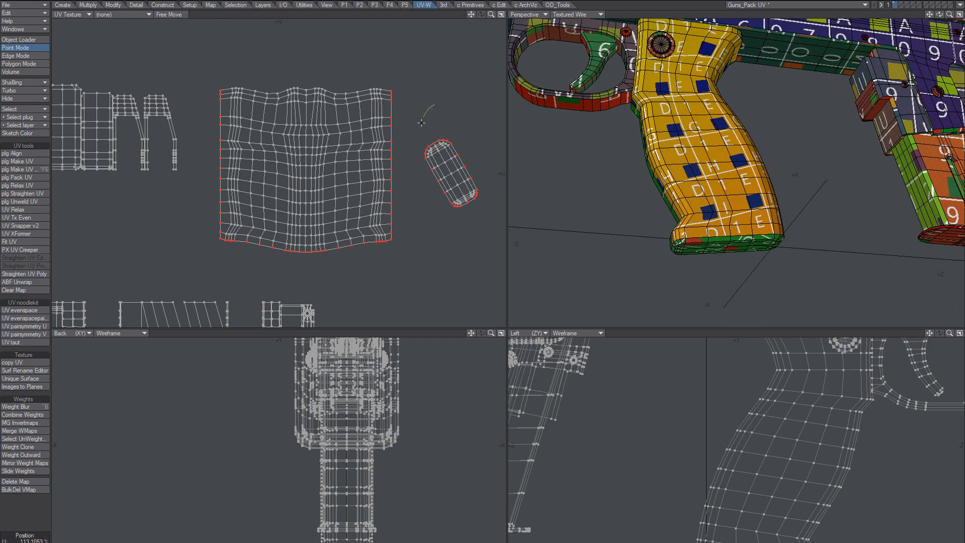
pyautogui.moveTo(421, 122); pyautogui.dragTo(482, 130, button='right')
pyautogui.press('y')
pyautogui.keyDown('ctrl'); pyautogui.moveTo(467, 175); pyautogui.dragTo(479, 175); pyautogui.keyUp('ctrl')
pyautogui.press('t')
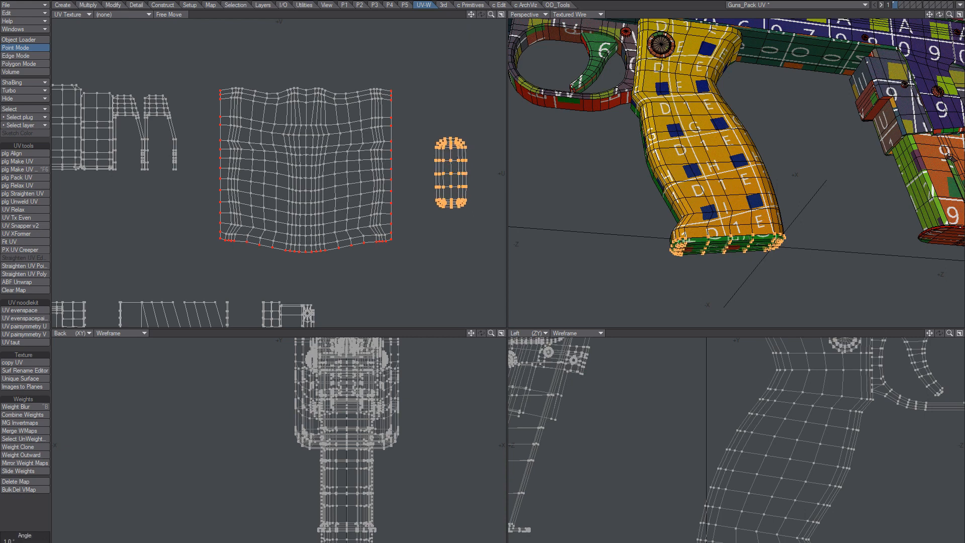
pyautogui.moveTo(454, 171); pyautogui.dragTo(193, 223)
pyautogui.press('/')
pyautogui.scroll(-6, 718, 192)
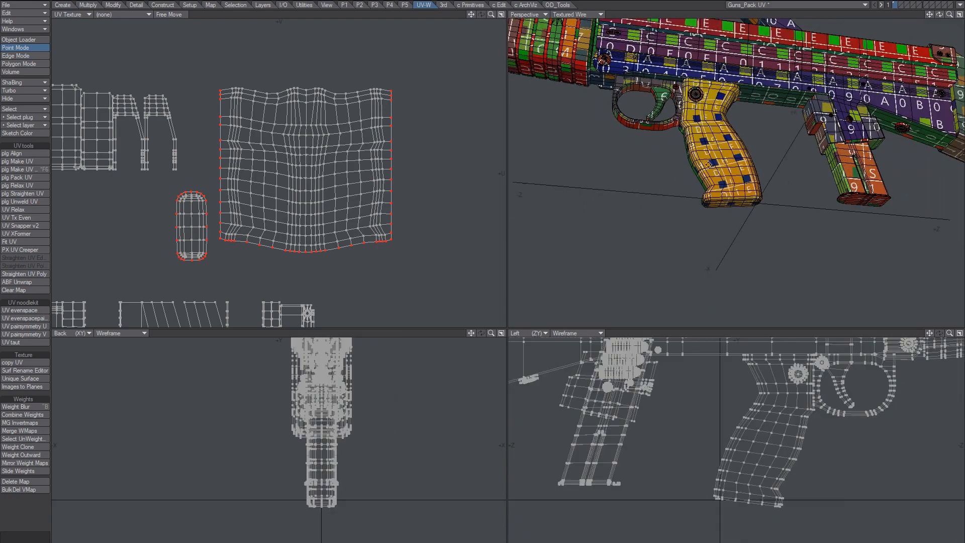
# Inspect the rifle from the pistol grip to the magazine to find the next part for UV work.
pyautogui.press('g')
pyautogui.keyDown('alt'); pyautogui.moveTo(804, 171); pyautogui.dragTo(778, 136); pyautogui.keyUp('alt')
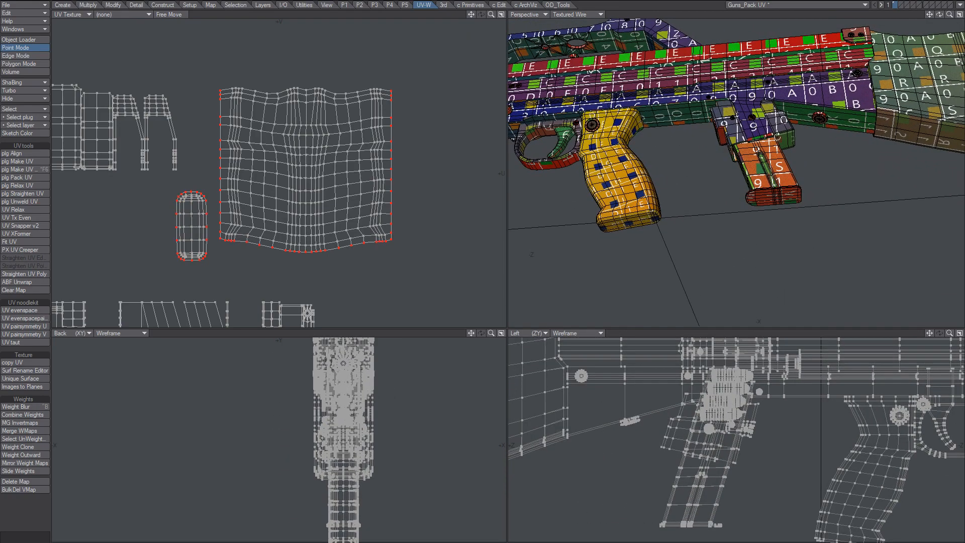
pyautogui.keyDown('alt'); pyautogui.moveTo(716, 176); pyautogui.dragTo(717, 198); pyautogui.keyUp('alt')
pyautogui.scroll(-3, 752, 167)
pyautogui.keyDown('alt'); pyautogui.moveTo(752, 168); pyautogui.dragTo(731, 151); pyautogui.keyUp('alt')
pyautogui.scroll(4, 714, 206)
pyautogui.scroll(-3, 713, 132)
pyautogui.hotkey('ctrl', 'h')
pyautogui.scroll(-5, 651, 160)
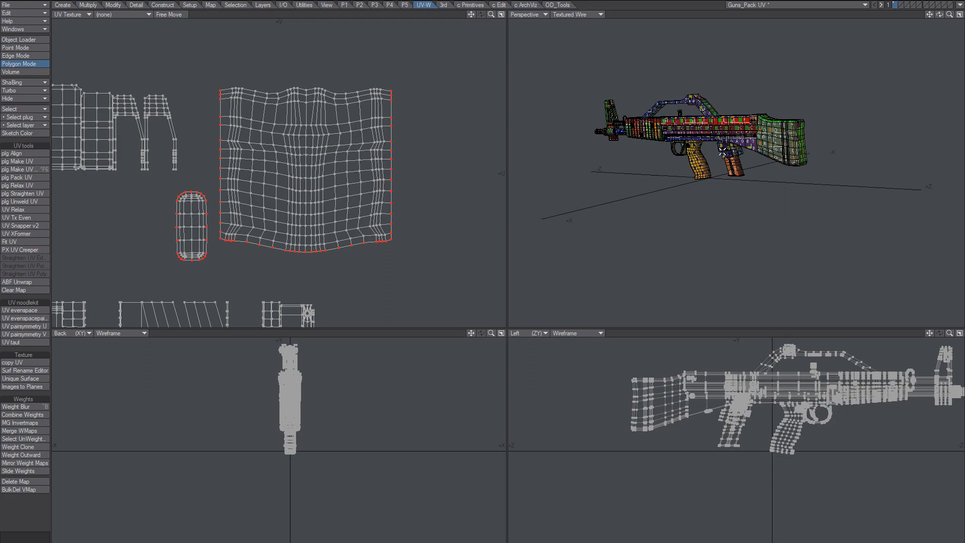
pyautogui.keyDown('ctrl'); pyautogui.keyDown('alt'); pyautogui.moveTo(723, 150); pyautogui.dragTo(742, 141); pyautogui.keyUp('alt'); pyautogui.keyUp('ctrl')
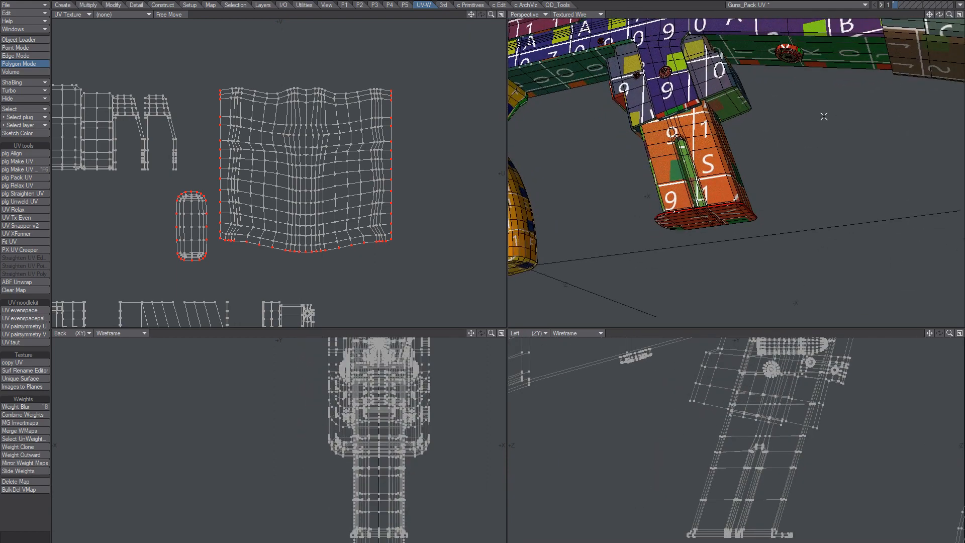
pyautogui.keyDown('alt'); pyautogui.moveTo(785, 169); pyautogui.dragTo(694, 164); pyautogui.keyUp('alt')
# Select the magazine's body polygons, including its lower side sections, and move them from the rifle layer to layer 2.
pyautogui.doubleClick(702, 174)
pyautogui.moveTo(732, 147)
pyautogui.keyDown('alt'); pyautogui.mouseDown()
pyautogui.moveTo(754, 141)
pyautogui.moveTo(726, 163)
pyautogui.mouseUp(); pyautogui.keyUp('alt')
pyautogui.scroll(-3, 726, 162)
pyautogui.scroll(1, 725, 163)
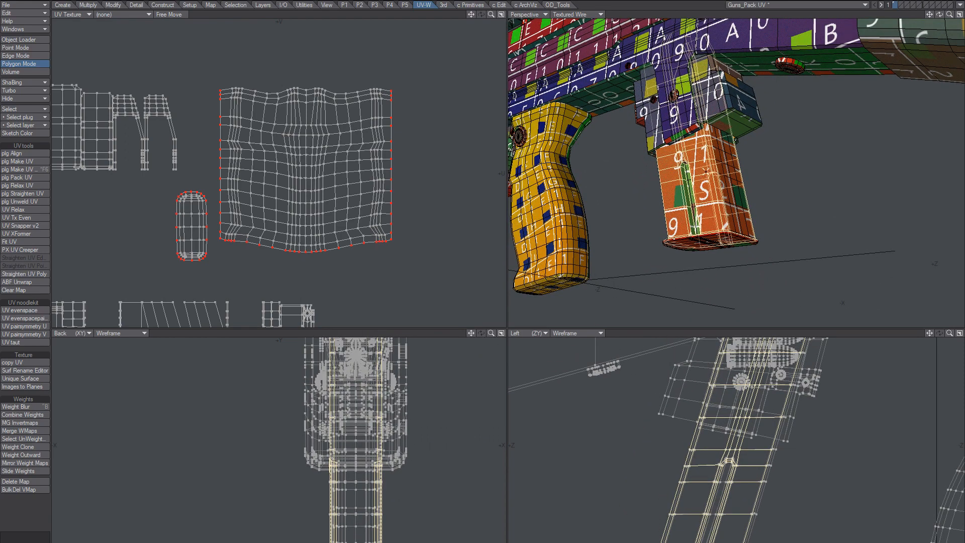
pyautogui.keyDown('alt'); pyautogui.moveTo(703, 183); pyautogui.dragTo(793, 197); pyautogui.keyUp('alt')
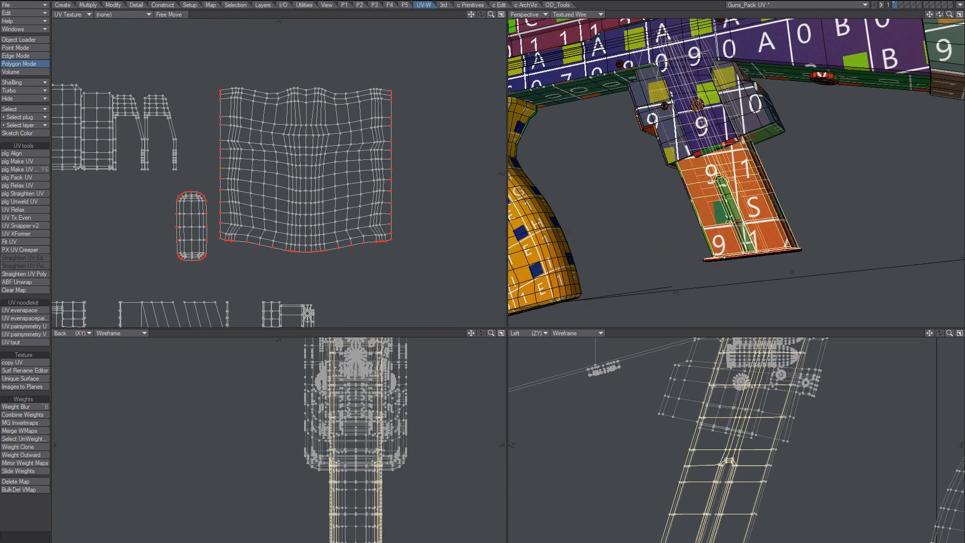
pyautogui.moveTo(703, 469)
pyautogui.keyDown('shift'); pyautogui.mouseDown()
pyautogui.moveTo(727, 509)
pyautogui.moveTo(709, 480)
pyautogui.mouseUp(); pyautogui.keyUp('shift')
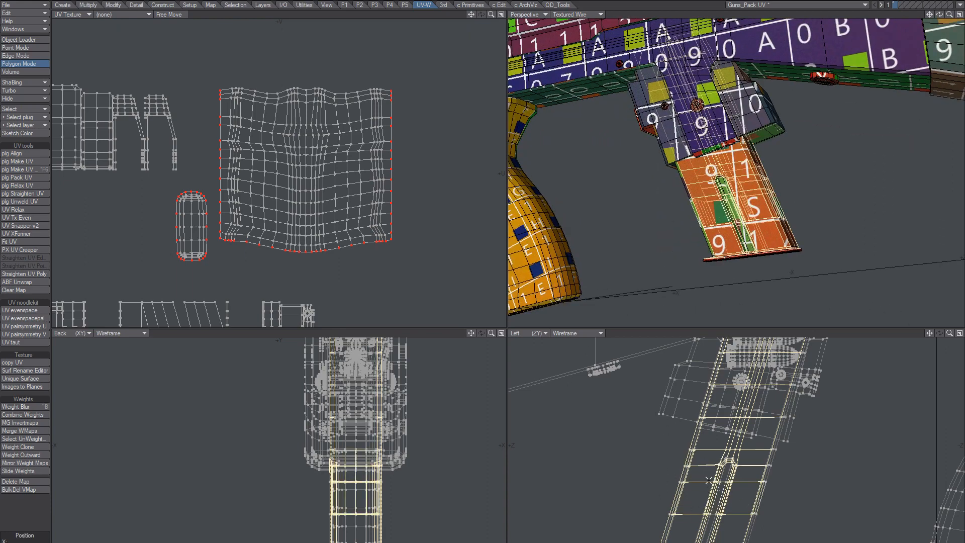
pyautogui.hotkey('shift', 'a')
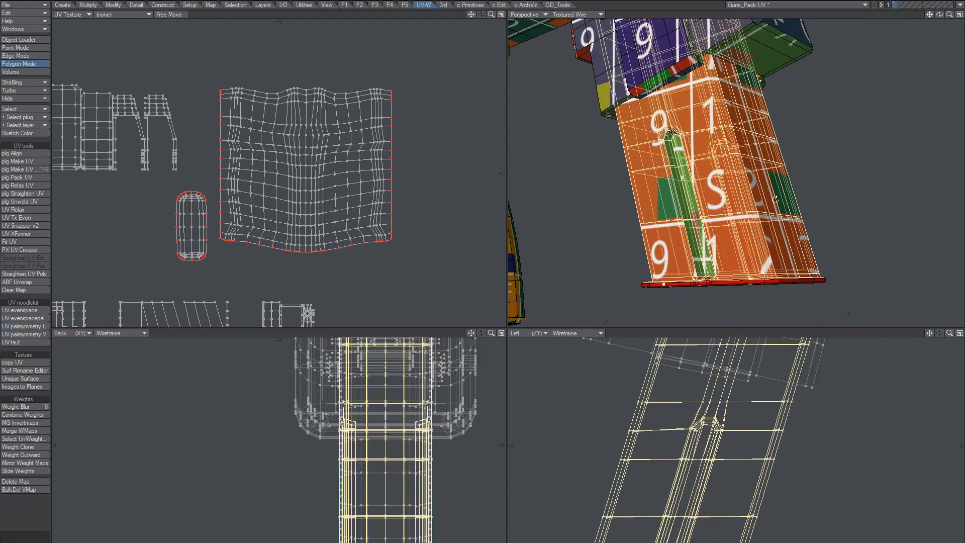
pyautogui.keyDown('alt'); pyautogui.moveTo(775, 199); pyautogui.dragTo(750, 74); pyautogui.keyUp('alt')
pyautogui.hotkey('ctrl', 'x')
pyautogui.press('2')
pyautogui.hotkey('ctrl', 'v')
# Merge the magazine's coincident points in layer 2 with the Automatic range, without merging UVs.
pyautogui.keyDown('alt'); pyautogui.moveTo(716, 101); pyautogui.dragTo(690, 137); pyautogui.keyUp('alt')
pyautogui.click(719, 135)
pyautogui.press(']')
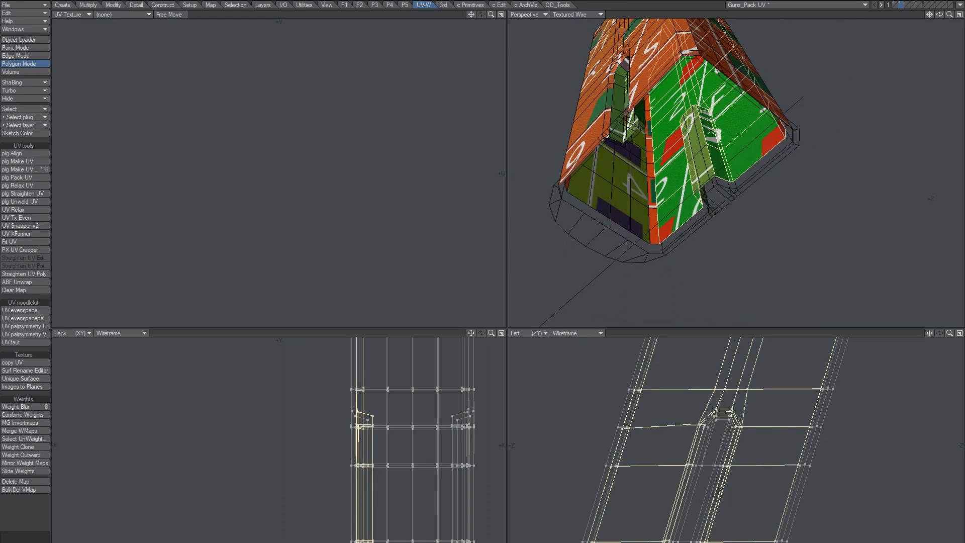
pyautogui.press('/')
pyautogui.press('m')
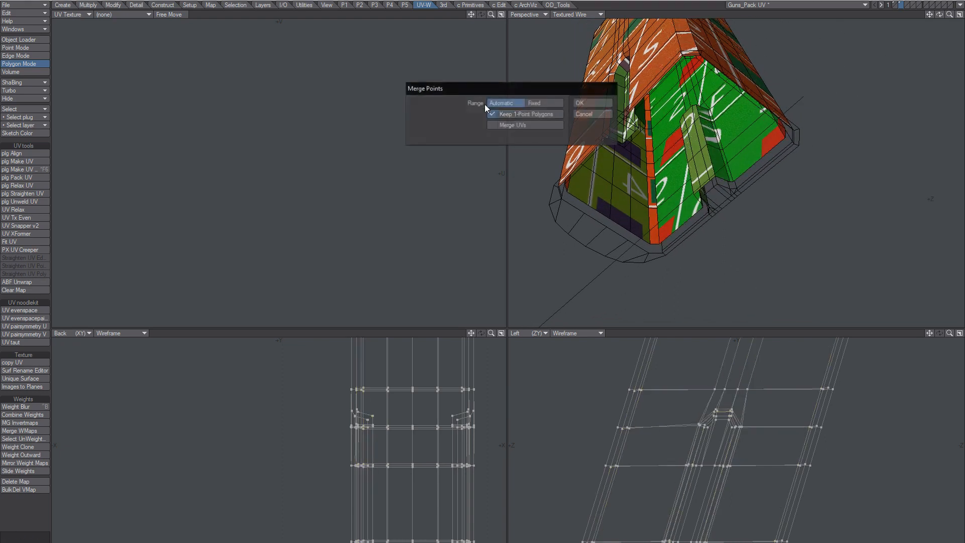
pyautogui.press('Return')
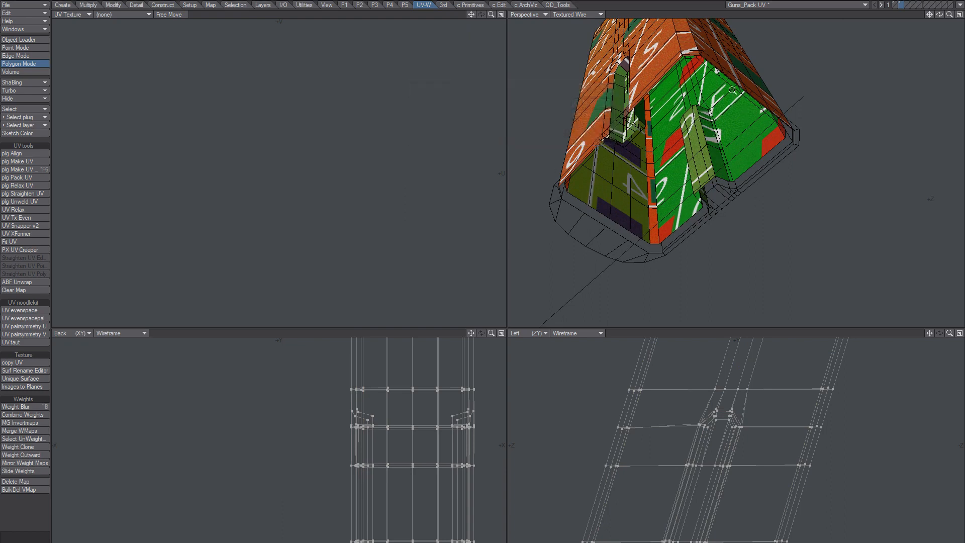
# Check the connectivity of the merged magazine by selecting one polygon and expanding to everything connected.
pyautogui.keyDown('ctrl'); pyautogui.keyDown('alt'); pyautogui.moveTo(731, 89); pyautogui.dragTo(682, 148); pyautogui.keyUp('alt'); pyautogui.keyUp('ctrl')
pyautogui.click(704, 131)
pyautogui.press(']')
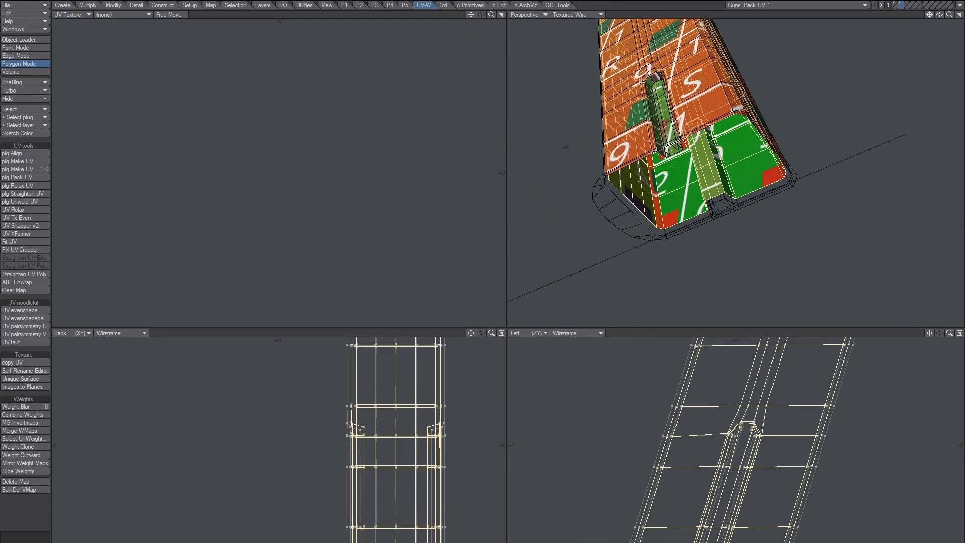
pyautogui.keyDown('alt'); pyautogui.moveTo(714, 106); pyautogui.dragTo(804, 221); pyautogui.keyUp('alt')
pyautogui.press('Delete')
# Move the magazine's front-face polygons from the rifle layer to layer 2 and merge the points with the Automatic range.
pyautogui.keyDown('alt'); pyautogui.moveTo(804, 221); pyautogui.dragTo(755, 173); pyautogui.keyUp('alt')
pyautogui.click(894, 4)
pyautogui.click(761, 180)
pyautogui.press(']')
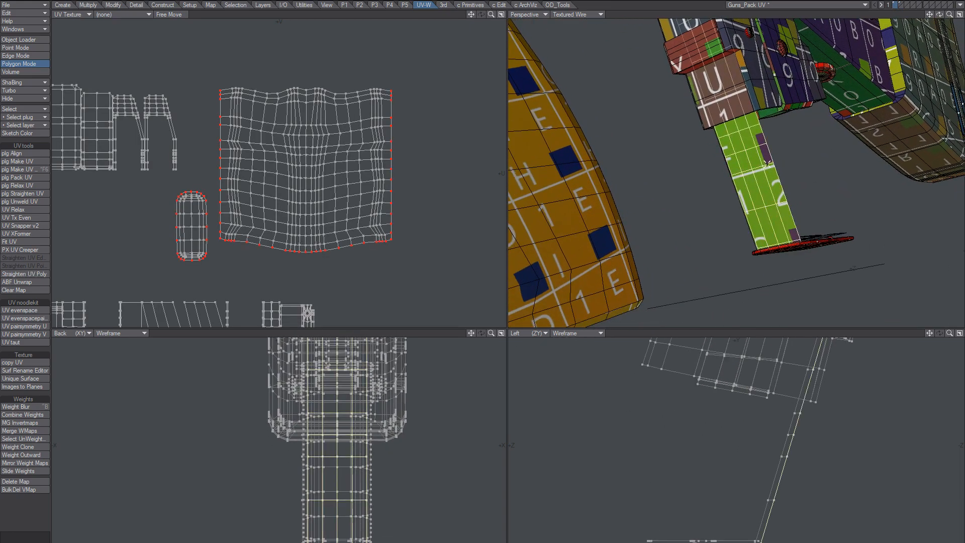
pyautogui.hotkey('ctrl', 'x')
pyautogui.press('2')
pyautogui.hotkey('ctrl', 'v')
pyautogui.press('/')
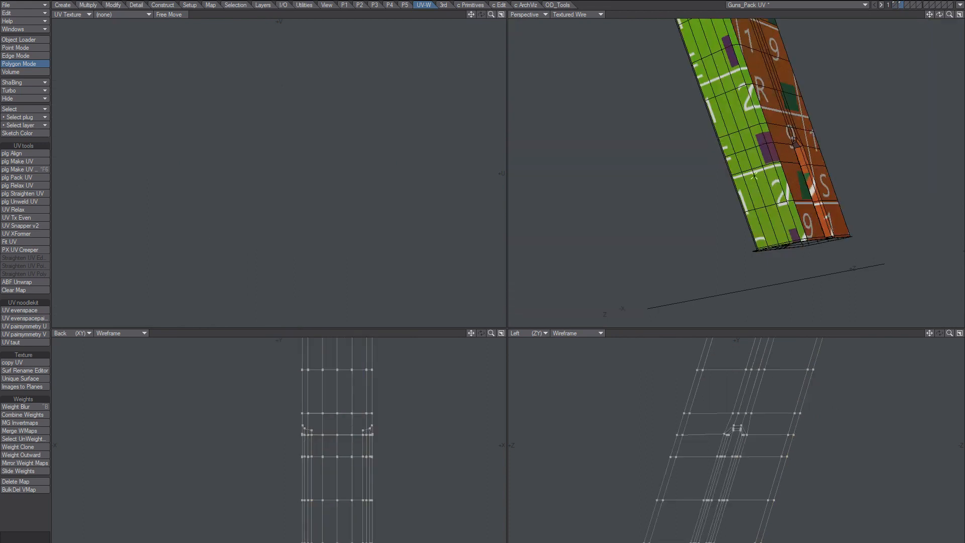
pyautogui.press('m')
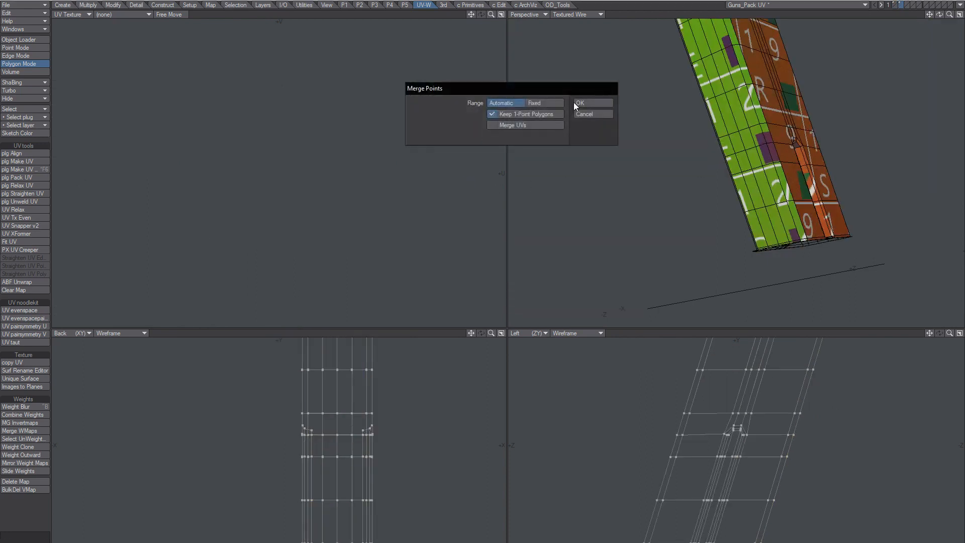
pyautogui.click(577, 107)
# Select the central lengthwise edge loop on the magazine's rear face as the unwrap seam.
pyautogui.keyDown('alt'); pyautogui.moveTo(618, 119); pyautogui.dragTo(749, 199); pyautogui.keyUp('alt')
pyautogui.keyDown('alt'); pyautogui.moveTo(749, 199); pyautogui.dragTo(660, 130); pyautogui.keyUp('alt')
pyautogui.keyDown('alt'); pyautogui.keyDown('shift'); pyautogui.moveTo(708, 172); pyautogui.dragTo(694, 163); pyautogui.keyUp('shift'); pyautogui.keyUp('alt')
pyautogui.press('a')
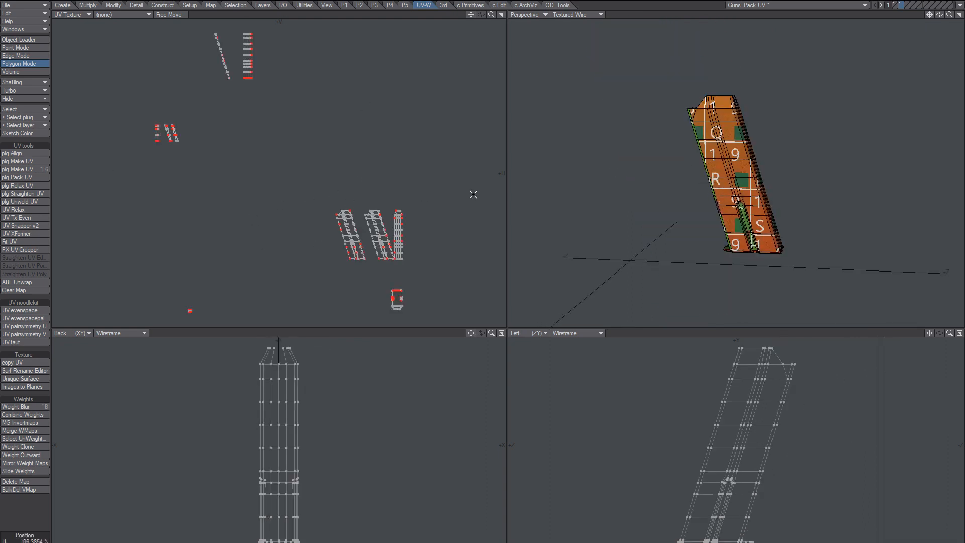
pyautogui.keyDown('alt'); pyautogui.moveTo(757, 177); pyautogui.dragTo(724, 132); pyautogui.keyUp('alt')
pyautogui.keyDown('alt'); pyautogui.keyDown('shift'); pyautogui.moveTo(724, 132); pyautogui.dragTo(720, 156); pyautogui.keyUp('shift'); pyautogui.keyUp('alt')
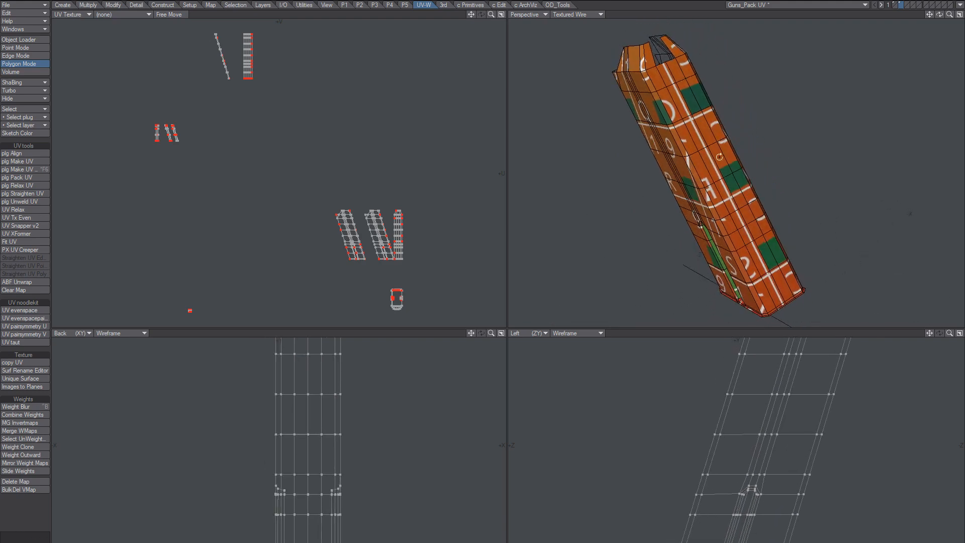
pyautogui.keyDown('alt'); pyautogui.moveTo(756, 232); pyautogui.dragTo(720, 166); pyautogui.keyUp('alt')
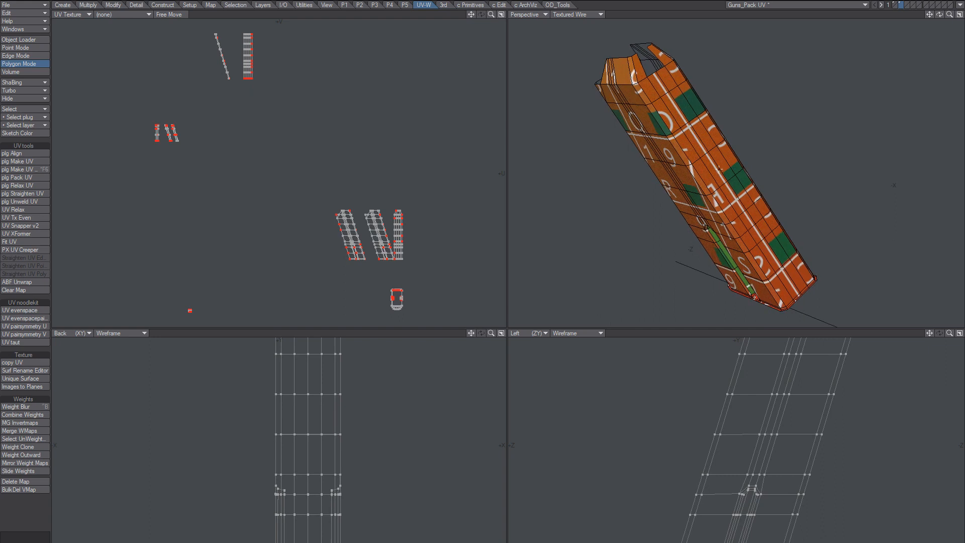
pyautogui.press('space')
pyautogui.press('space')
pyautogui.click(721, 166)
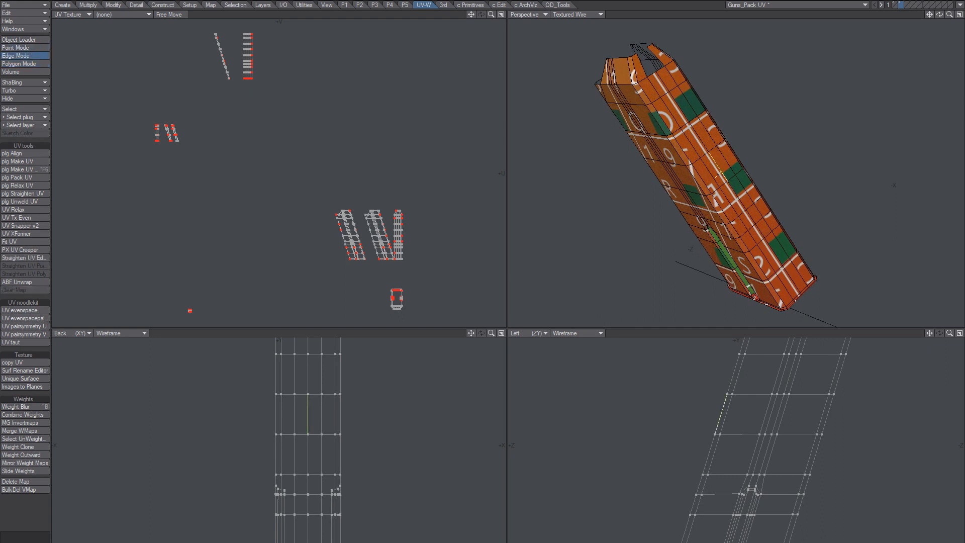
pyautogui.press('l')
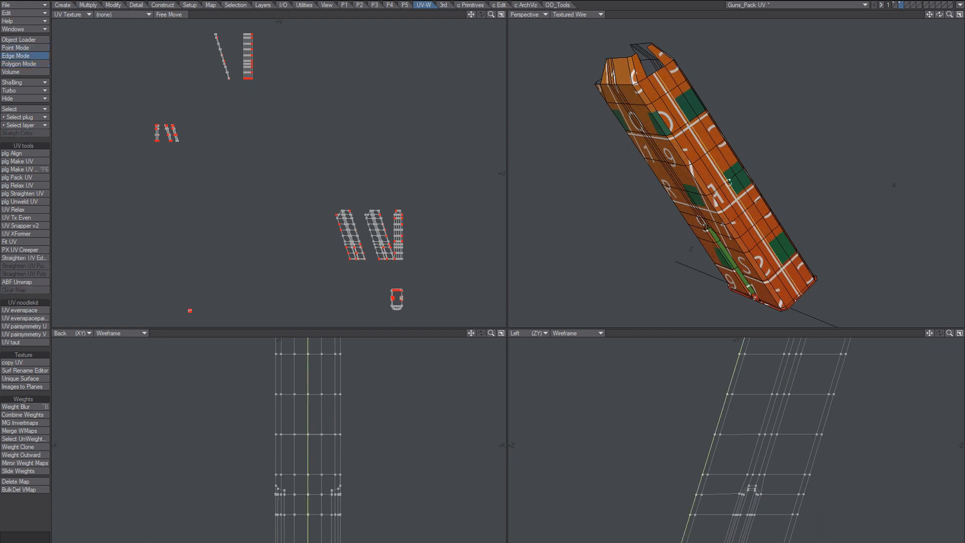
pyautogui.moveTo(728, 182)
pyautogui.keyDown('alt'); pyautogui.mouseDown()
pyautogui.moveTo(789, 146)
pyautogui.moveTo(721, 185)
pyautogui.mouseUp(); pyautogui.keyUp('alt')
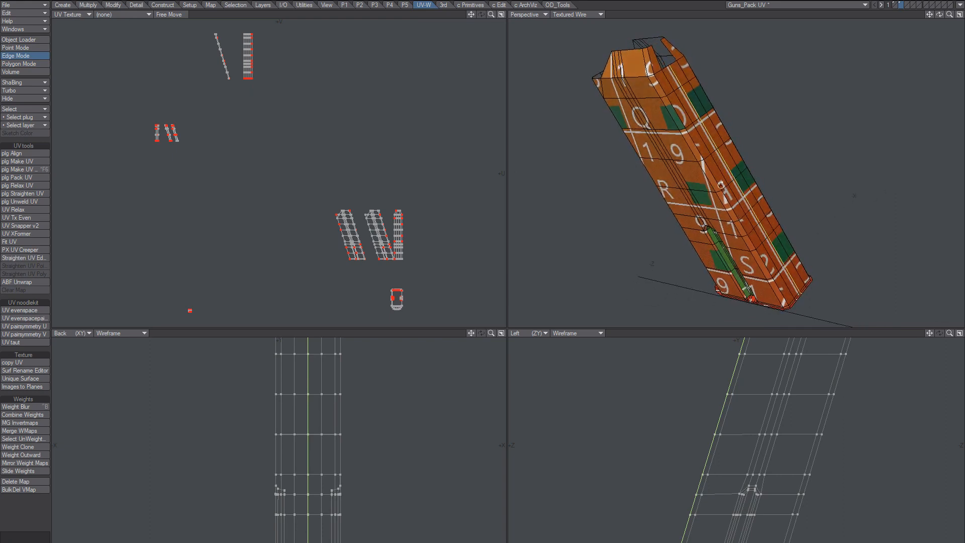
# Clear the UV map from the magazine's polygons and return to the seam edge selection.
pyautogui.hotkey('ctrl', 'h')
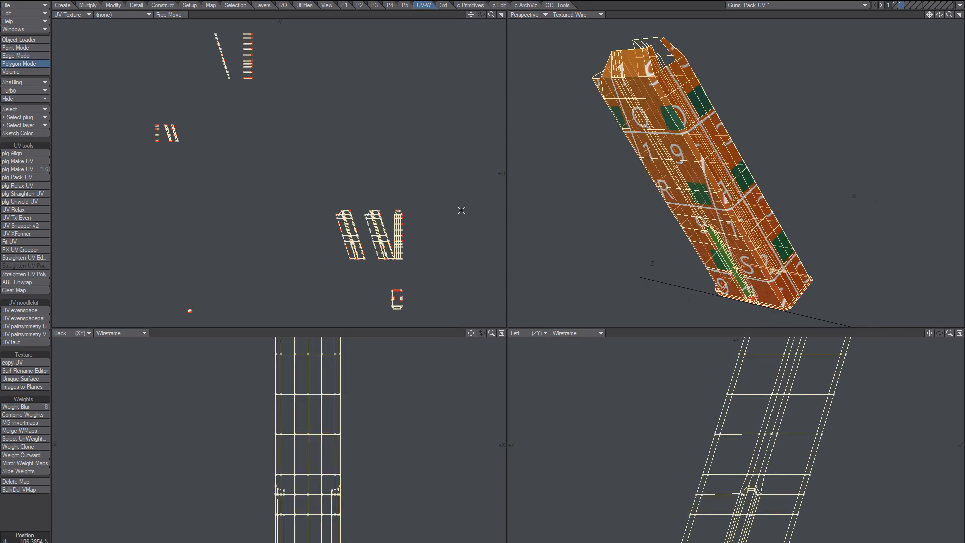
pyautogui.click(33, 291)
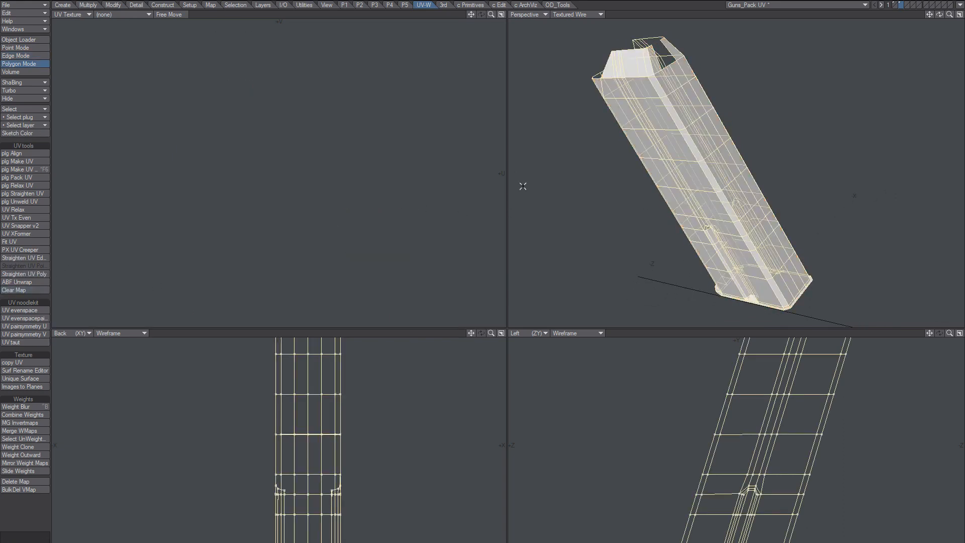
pyautogui.hotkey('ctrl', 'h')
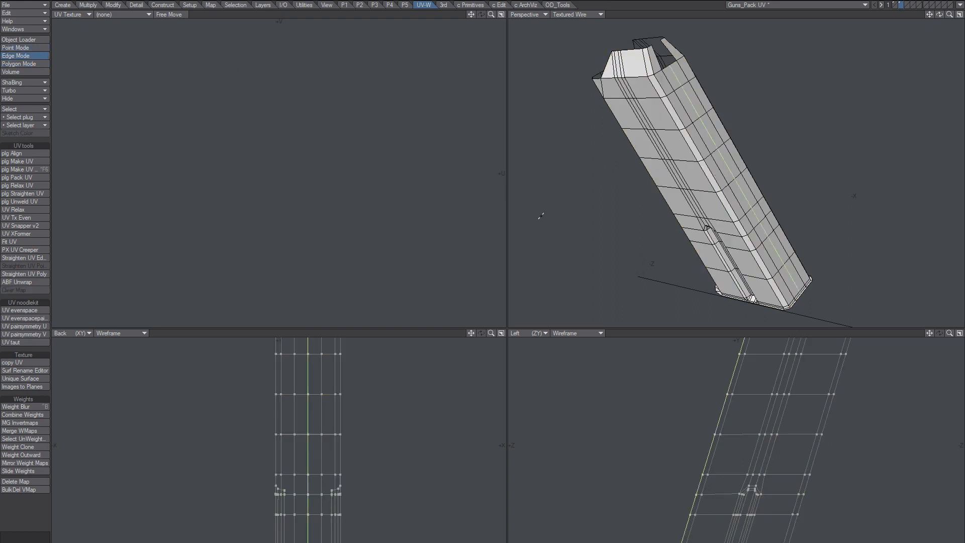
# Try to unwrap the magazine with ABF Unwrap along the rear-face seam.
pyautogui.click(25, 282)
pyautogui.keyDown('ctrl'); pyautogui.keyDown('alt'); pyautogui.moveTo(385, 201); pyautogui.dragTo(333, 212); pyautogui.keyUp('alt'); pyautogui.keyUp('ctrl')
pyautogui.keyDown('alt'); pyautogui.moveTo(333, 212); pyautogui.dragTo(449, 211); pyautogui.keyUp('alt')
pyautogui.keyDown('alt'); pyautogui.moveTo(752, 175); pyautogui.dragTo(772, 155); pyautogui.keyUp('alt')
pyautogui.hotkey('ctrl', 'z')
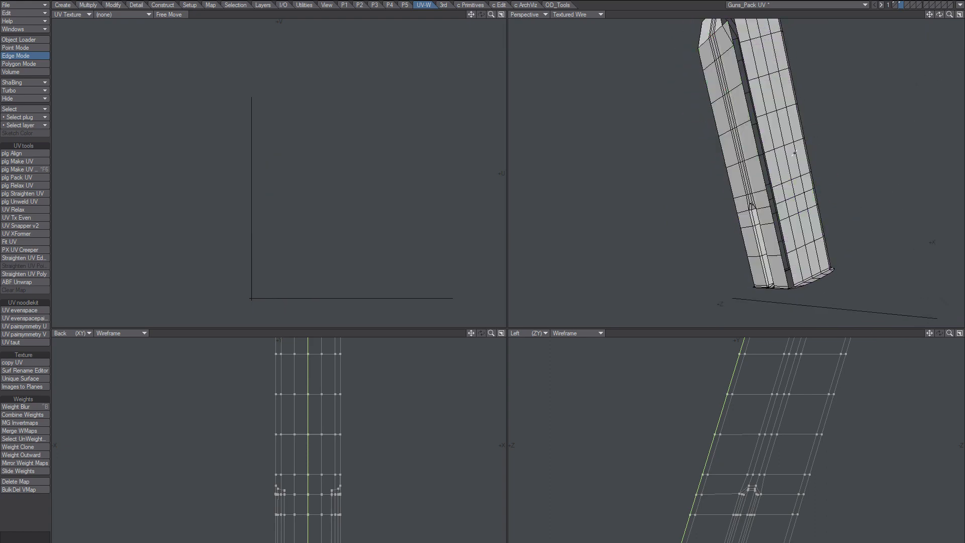
# Move the magazine's leftover narrow polygon strip from the rifle layer to layer 2 and merge the points with the Automatic range.
pyautogui.press('space')
pyautogui.press('/')
pyautogui.scroll(1, 780, 130)
pyautogui.keyDown('alt'); pyautogui.moveTo(779, 130); pyautogui.dragTo(782, 184); pyautogui.keyUp('alt')
pyautogui.scroll(-2, 791, 144)
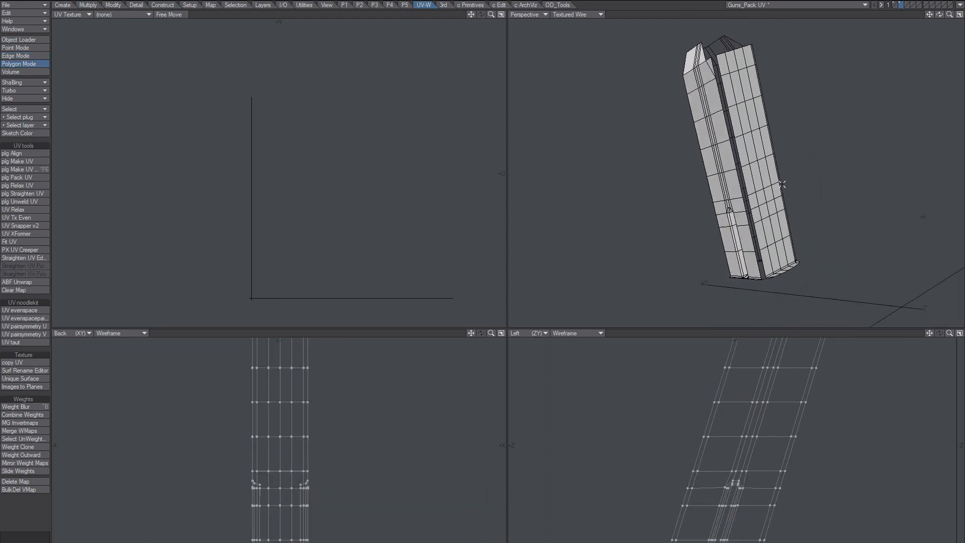
pyautogui.click(896, 6)
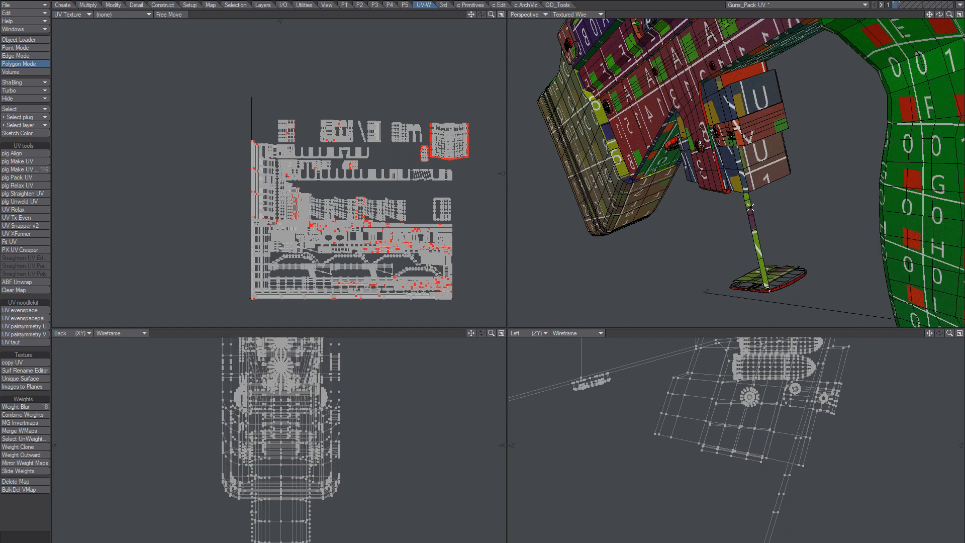
pyautogui.click(750, 207)
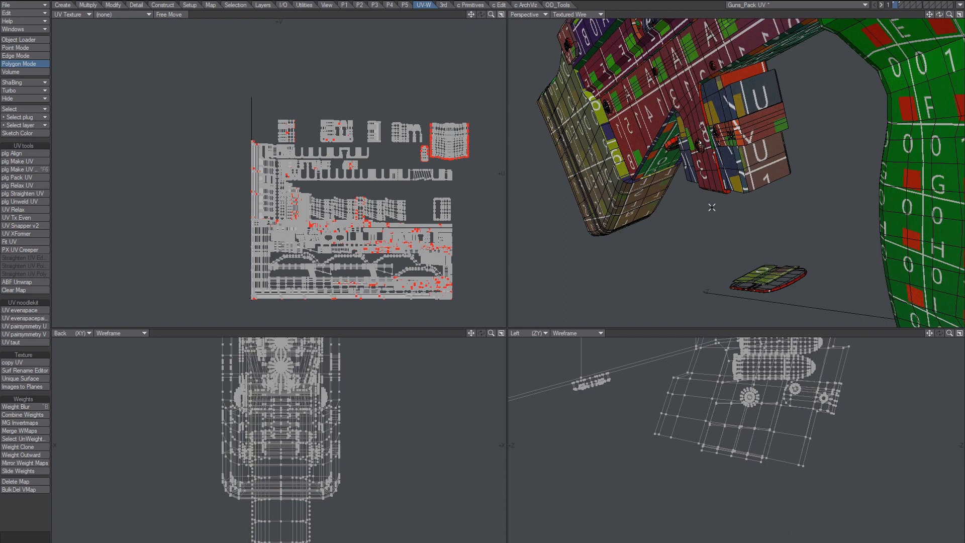
pyautogui.press('2')
pyautogui.hotkey('ctrl', 'v')
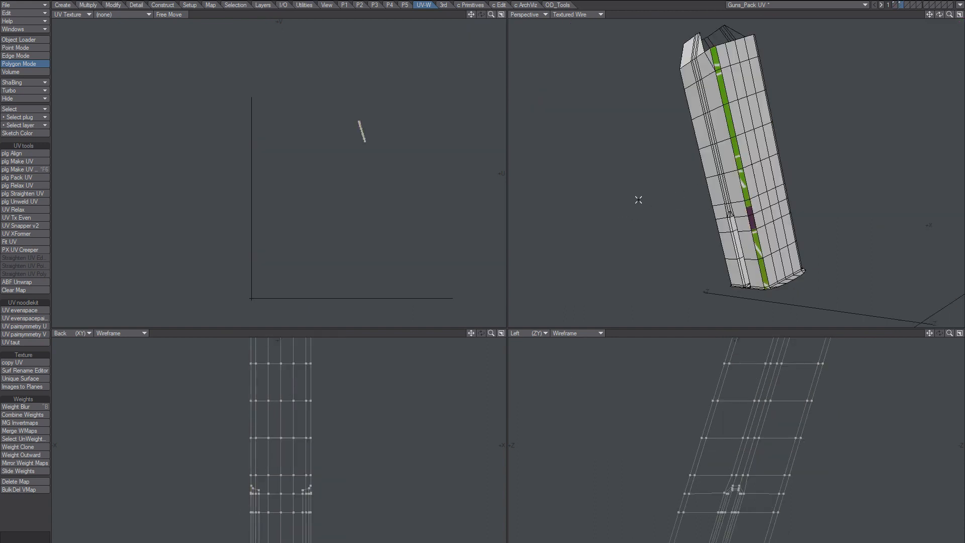
pyautogui.press('m')
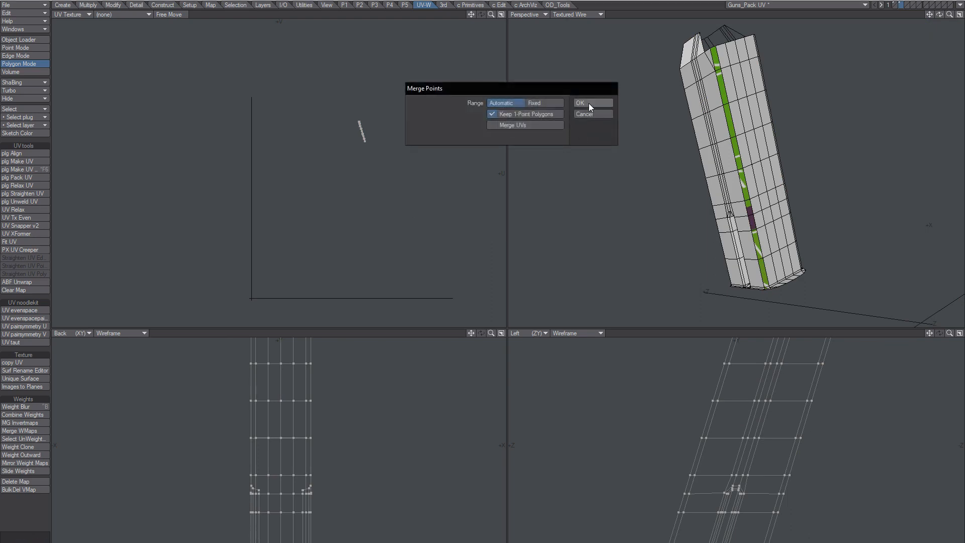
pyautogui.press('Return')
# Select all connected polygons of the magazine and clear their UV map.
pyautogui.keyDown('alt'); pyautogui.moveTo(768, 164); pyautogui.dragTo(708, 166); pyautogui.keyUp('alt')
pyautogui.click(708, 163)
pyautogui.press(']')
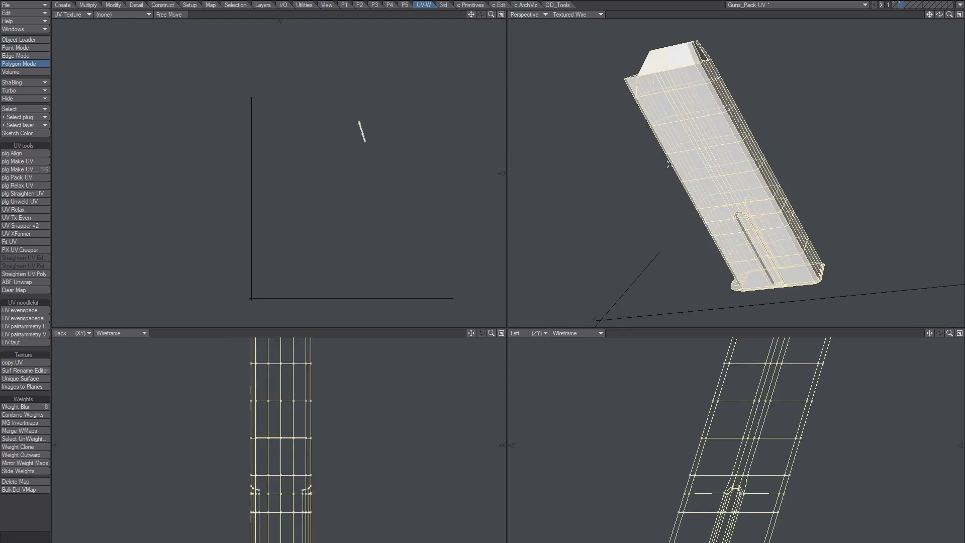
pyautogui.click(20, 290)
# Select the central lengthwise edge loop on the magazine's rear face as the seam and unwrap the magazine with ABF Unwrap.
pyautogui.keyDown('alt'); pyautogui.moveTo(738, 161); pyautogui.dragTo(665, 209); pyautogui.keyUp('alt')
pyautogui.hotkey('ctrl', 'g')
pyautogui.hotkey('ctrl', 'h')
pyautogui.click(755, 193)
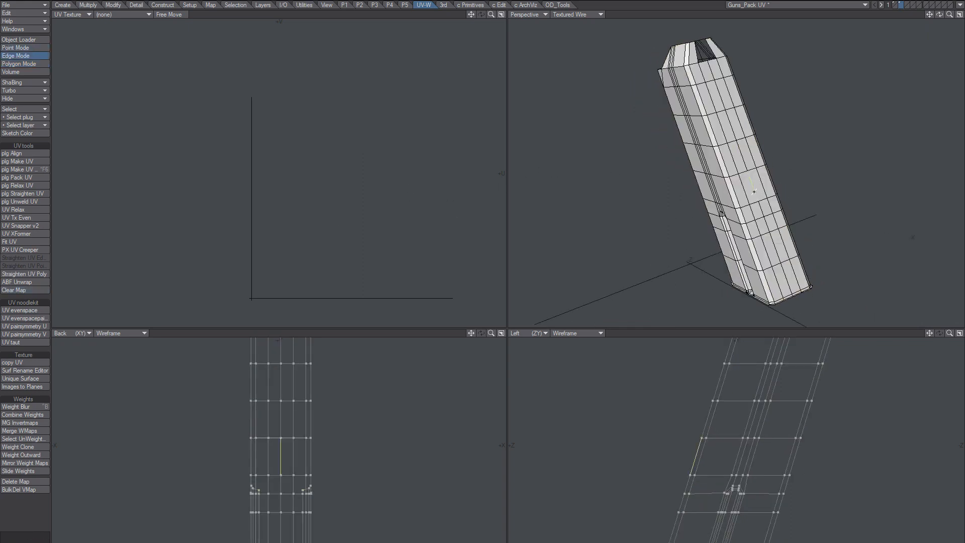
pyautogui.keyDown('alt'); pyautogui.moveTo(755, 193); pyautogui.dragTo(726, 186); pyautogui.keyUp('alt')
pyautogui.click(20, 282)
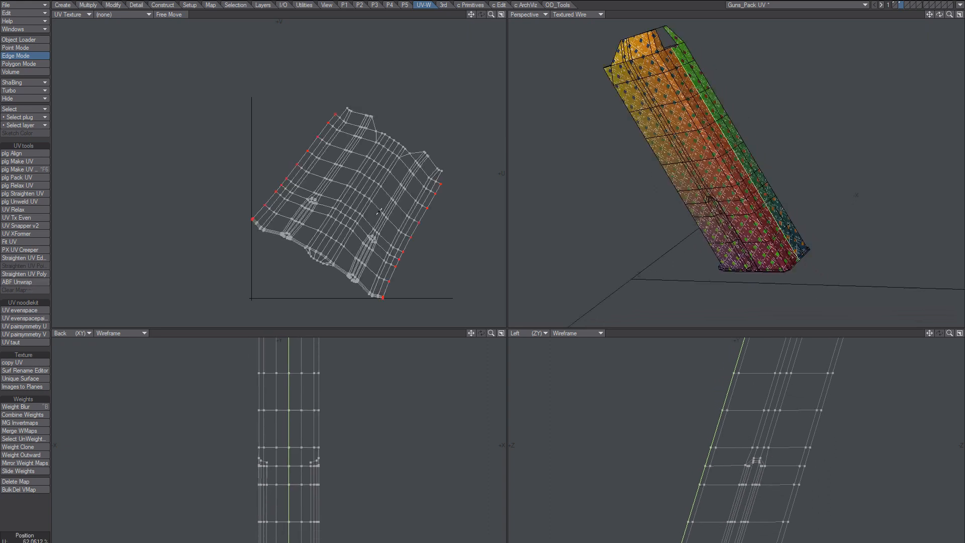
pyautogui.keyDown('alt'); pyautogui.moveTo(397, 219); pyautogui.dragTo(383, 217); pyautogui.keyUp('alt')
pyautogui.keyDown('alt'); pyautogui.moveTo(732, 180); pyautogui.dragTo(688, 214); pyautogui.keyUp('alt')
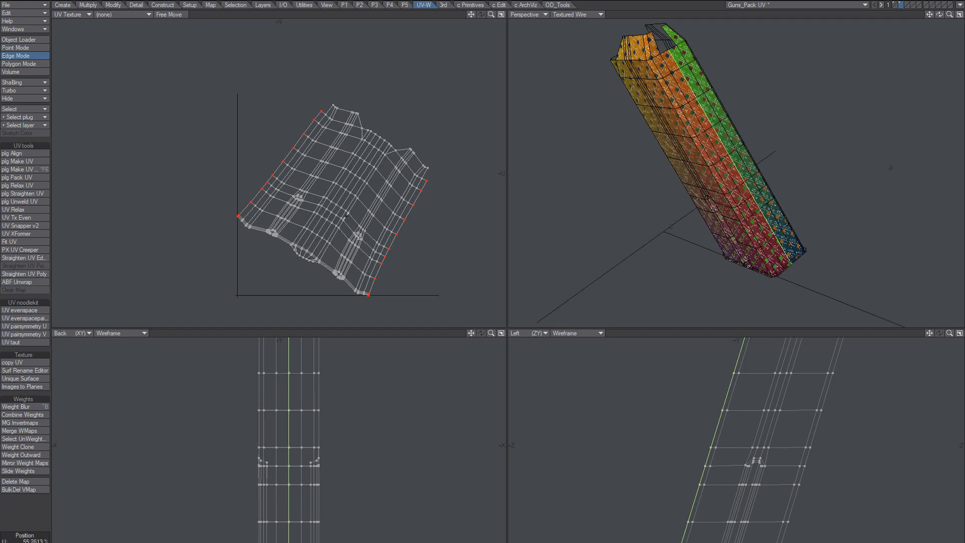
# Try to reorient the magazine's slanted UV island while the seam edges are selected.
pyautogui.moveTo(375, 189); pyautogui.dragTo(293, 211)
pyautogui.hotkey('ctrl', 'z')
pyautogui.hotkey('ctrl', 'z')
pyautogui.hotkey('ctrl', 'z')
pyautogui.moveTo(361, 181); pyautogui.dragTo(306, 183)
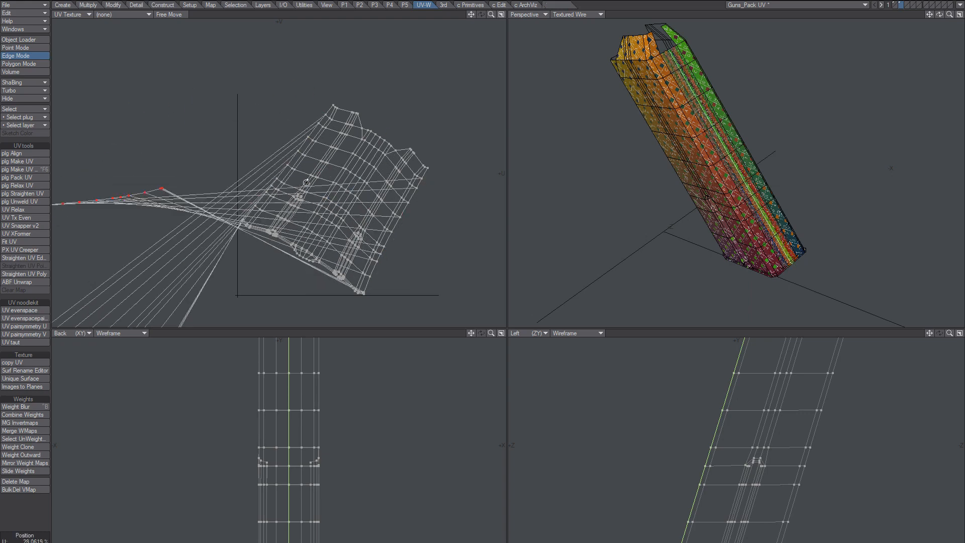
pyautogui.hotkey('ctrl', 'z')
pyautogui.click(174, 15)
pyautogui.moveTo(397, 235); pyautogui.dragTo(363, 238)
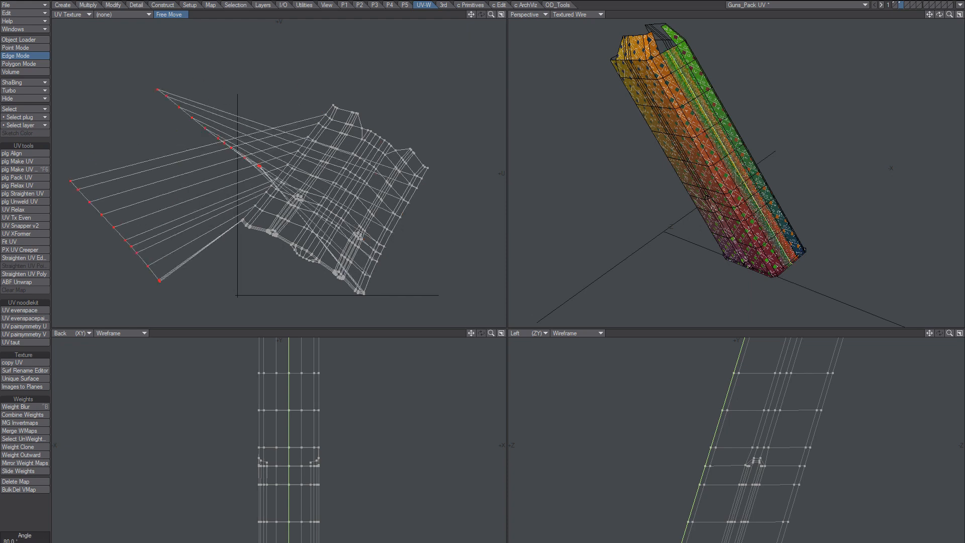
pyautogui.hotkey('ctrl', 'z')
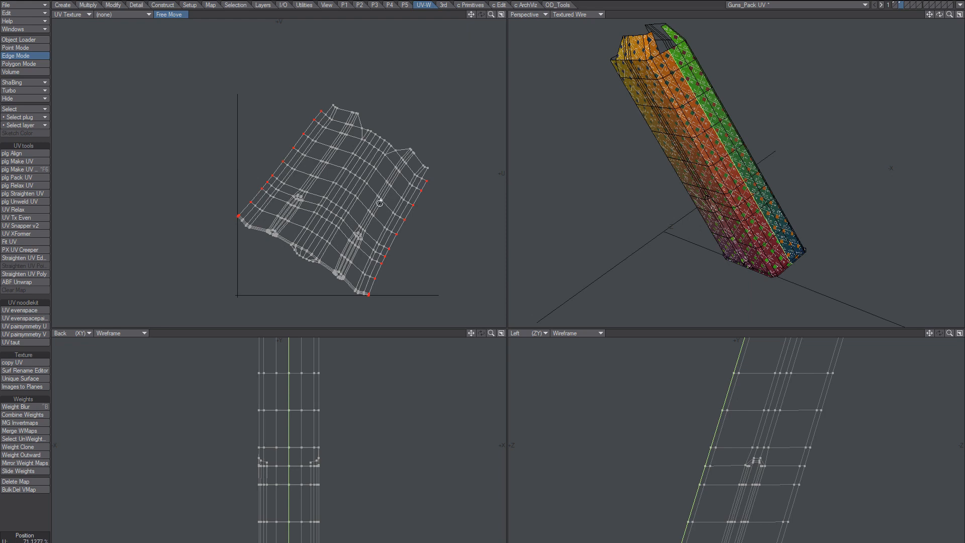
# Select all of the magazine's polygons and rotate its slanted UV island upright with Free Move turned off.
pyautogui.click(177, 14)
pyautogui.press('y')
pyautogui.moveTo(364, 197)
pyautogui.mouseDown()
pyautogui.moveTo(408, 197)
pyautogui.moveTo(333, 196)
pyautogui.moveTo(381, 197)
pyautogui.moveTo(366, 197)
pyautogui.mouseUp()
pyautogui.hotkey('ctrl', 'h')
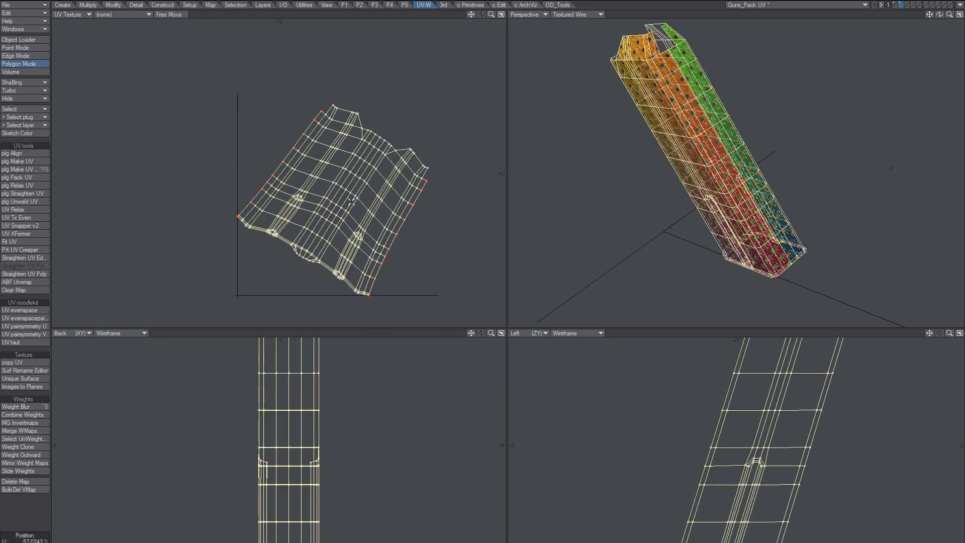
pyautogui.moveTo(352, 187); pyautogui.dragTo(401, 201)
pyautogui.press('/')
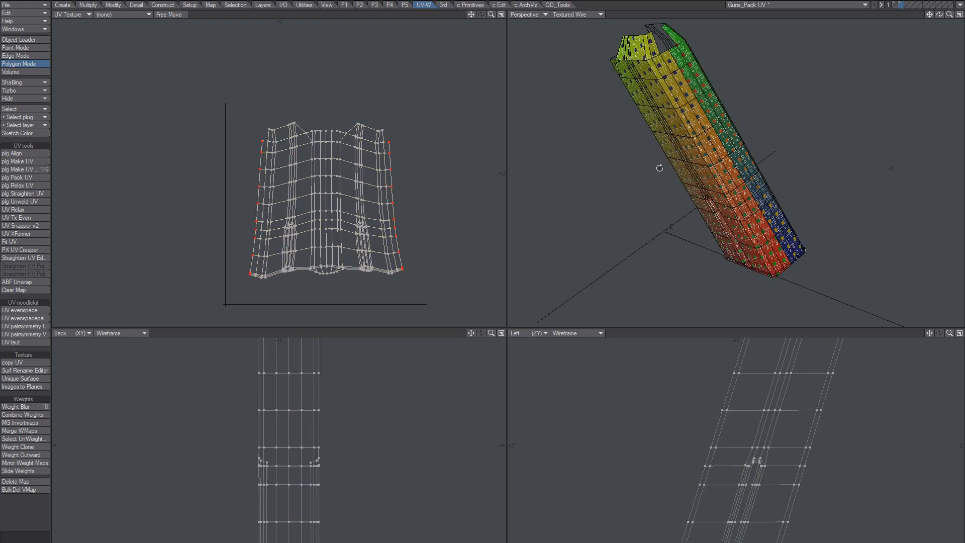
# Clear the edge selection and start the plg Make UV Edge tool with its numeric settings open for the Unwrap map.
pyautogui.scroll(3, 410, 207)
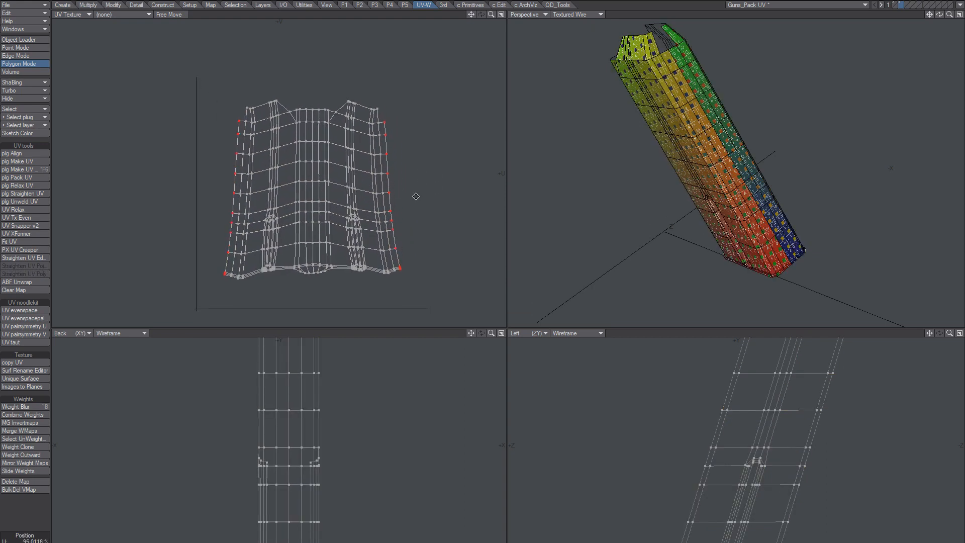
pyautogui.press('1')
pyautogui.press('2')
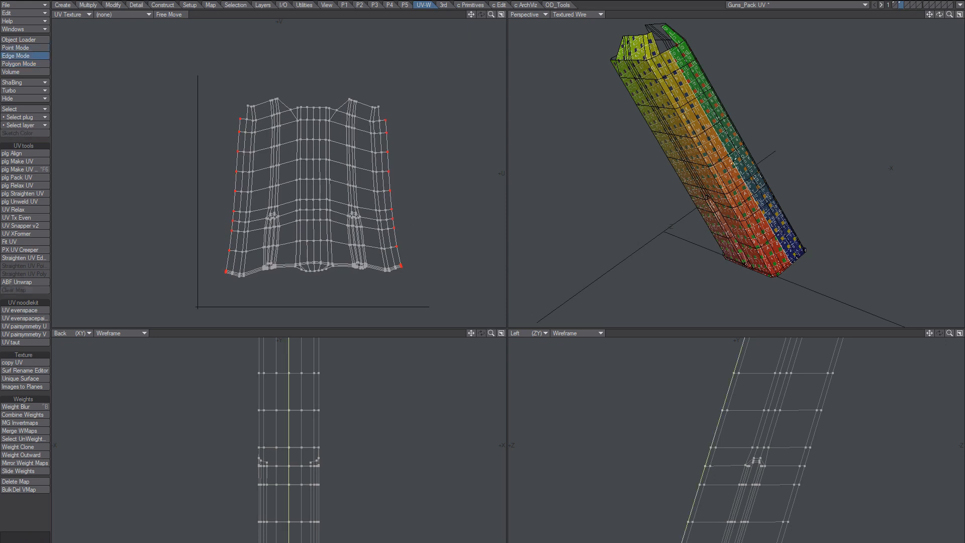
pyautogui.press('/')
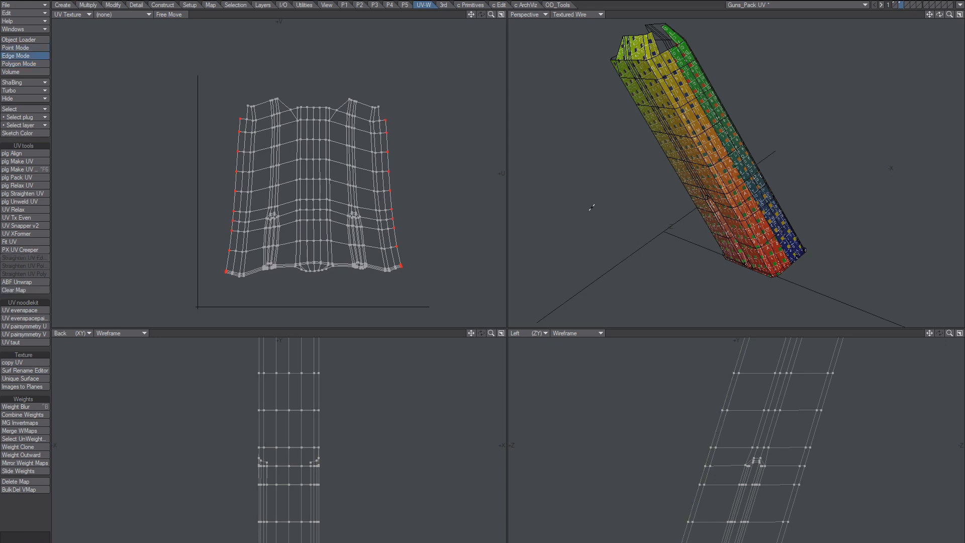
pyautogui.keyDown('ctrl'); pyautogui.keyDown('shift'); pyautogui.rightClick(562, 205); pyautogui.keyUp('shift'); pyautogui.keyUp('ctrl')
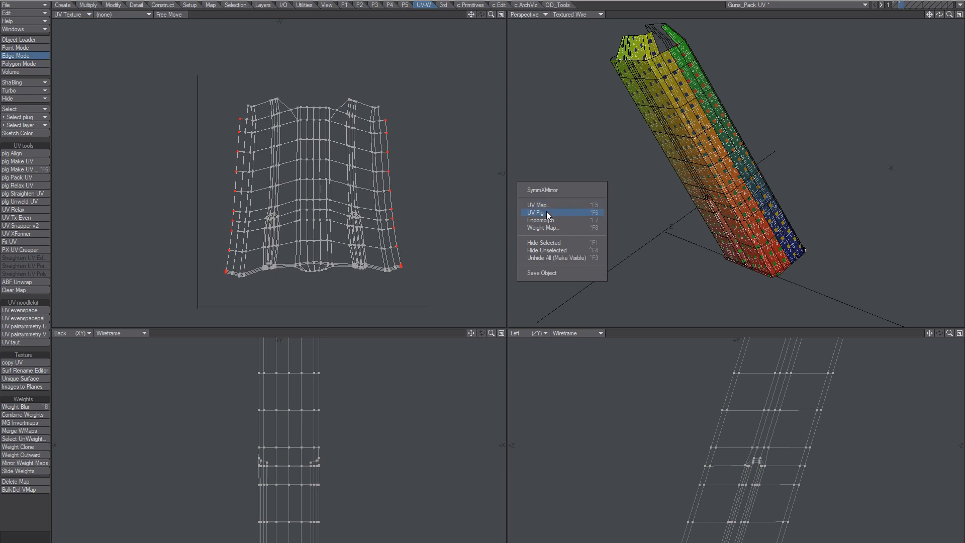
pyautogui.click(547, 212)
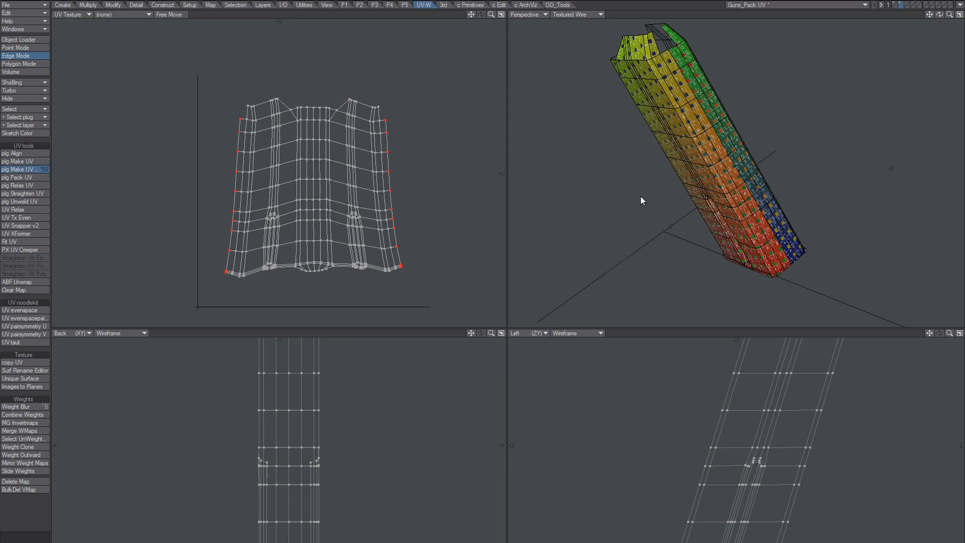
pyautogui.press('n')
pyautogui.moveTo(547, 251); pyautogui.dragTo(485, 83)
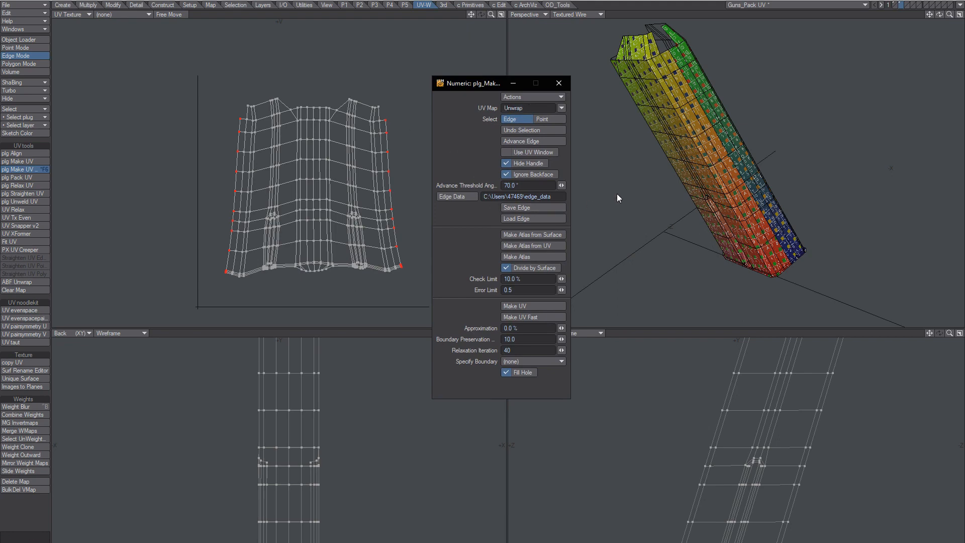
# Mark the magazine's central rear edge line as the seam with Advance Edge and generate its UVs with Make UV.
pyautogui.scroll(4, 749, 231)
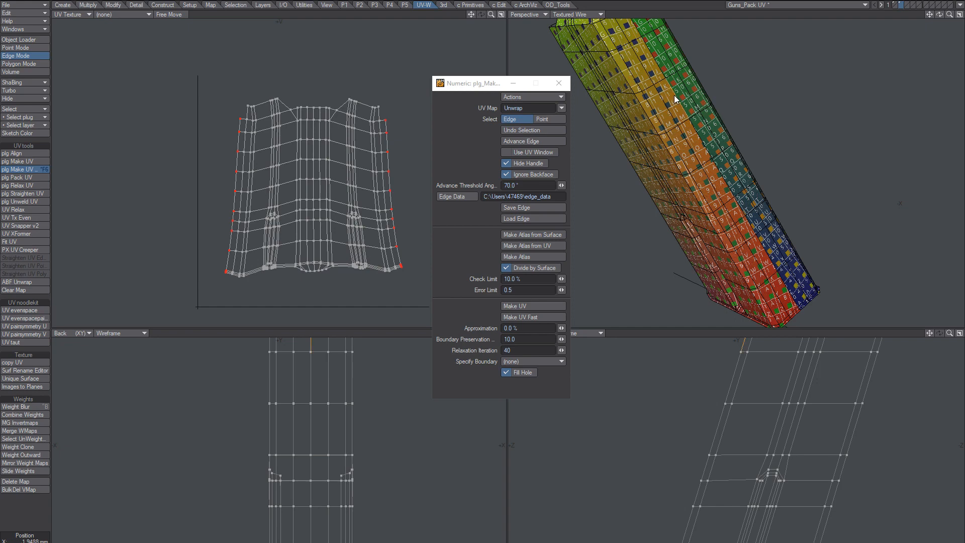
pyautogui.click(520, 141)
pyautogui.click(520, 142)
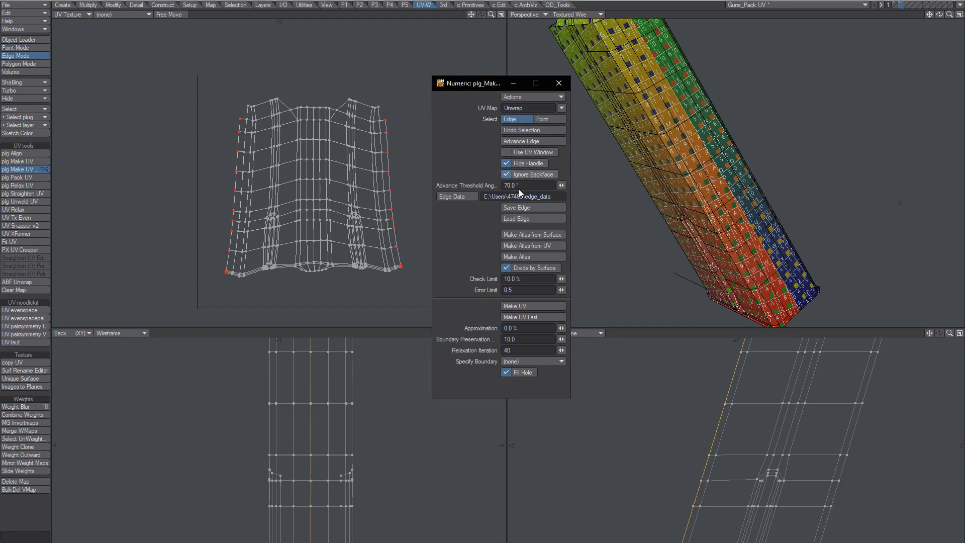
pyautogui.scroll(-3, 721, 213)
pyautogui.keyDown('alt'); pyautogui.keyDown('shift'); pyautogui.moveTo(721, 213); pyautogui.dragTo(728, 179); pyautogui.keyUp('shift'); pyautogui.keyUp('alt')
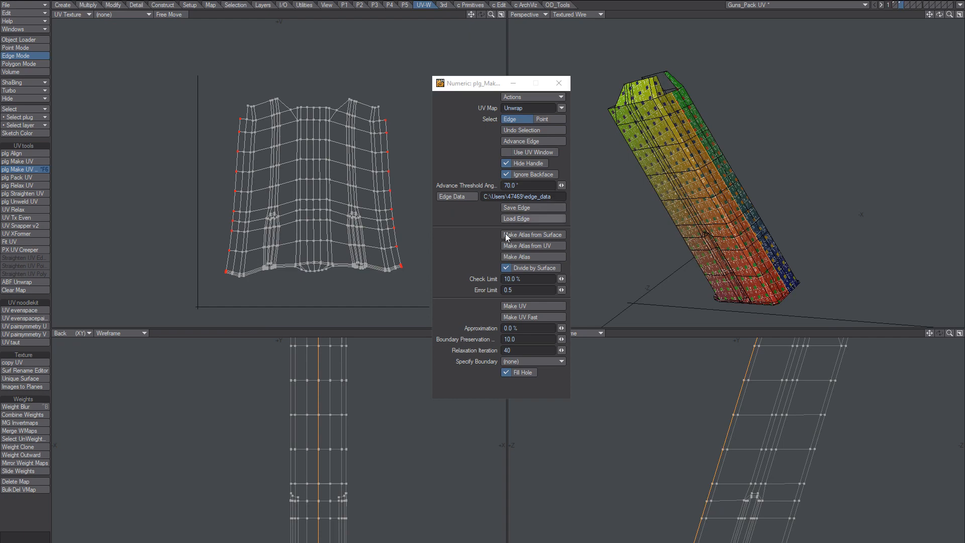
pyautogui.click(524, 306)
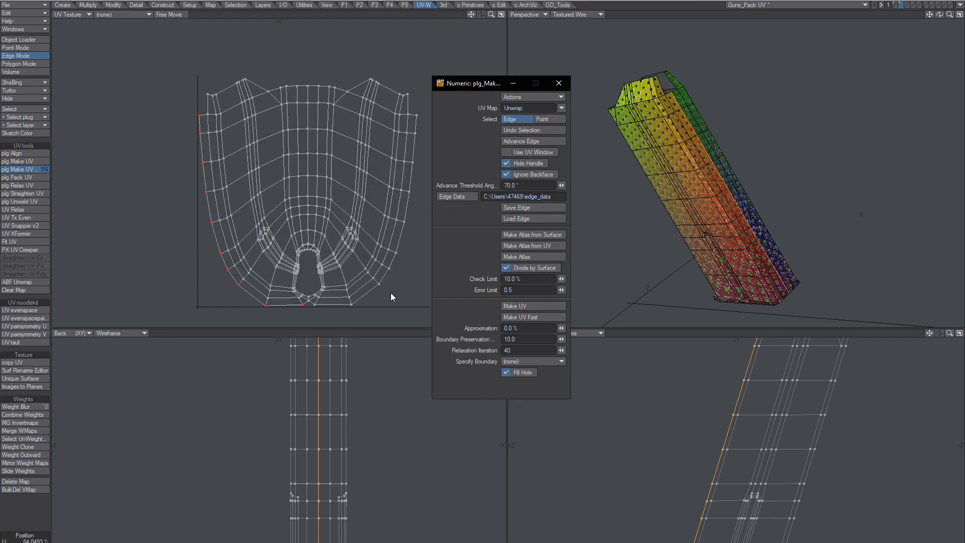
# Add the missing short edge at the lower end of the magazine's rear seam.
pyautogui.keyDown('alt'); pyautogui.moveTo(699, 245); pyautogui.dragTo(739, 233); pyautogui.keyUp('alt')
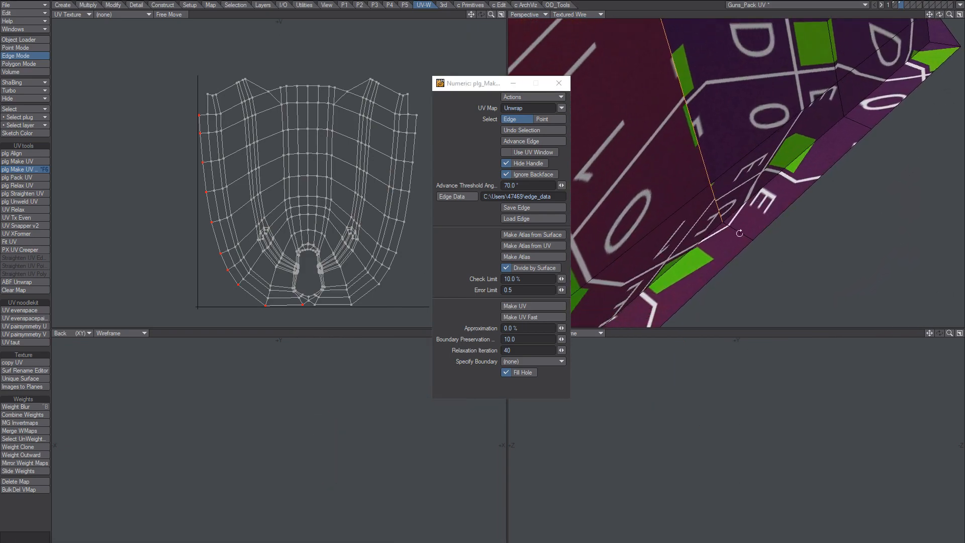
pyautogui.click(740, 233)
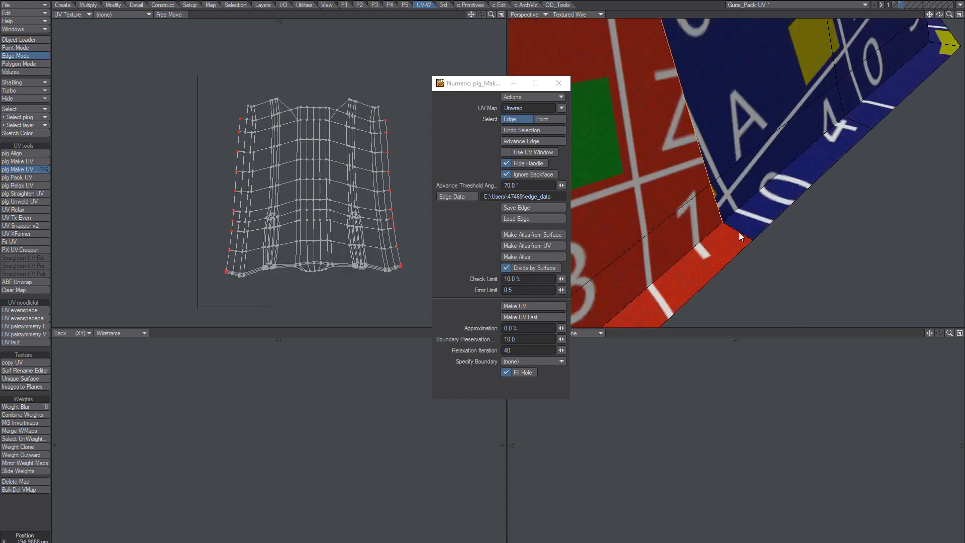
pyautogui.keyDown('alt'); pyautogui.moveTo(739, 233); pyautogui.dragTo(731, 237); pyautogui.keyUp('alt')
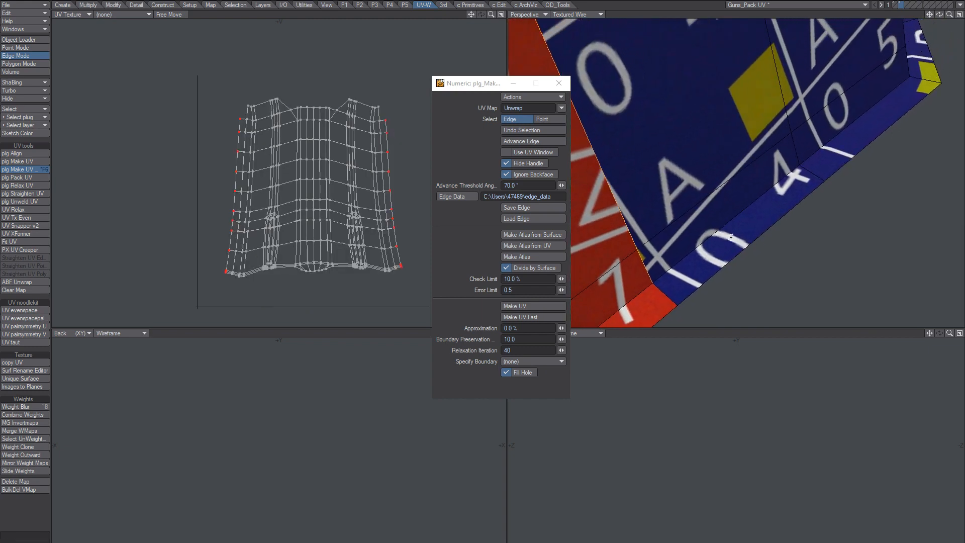
pyautogui.keyDown('alt'); pyautogui.moveTo(676, 276); pyautogui.dragTo(703, 257); pyautogui.keyUp('alt')
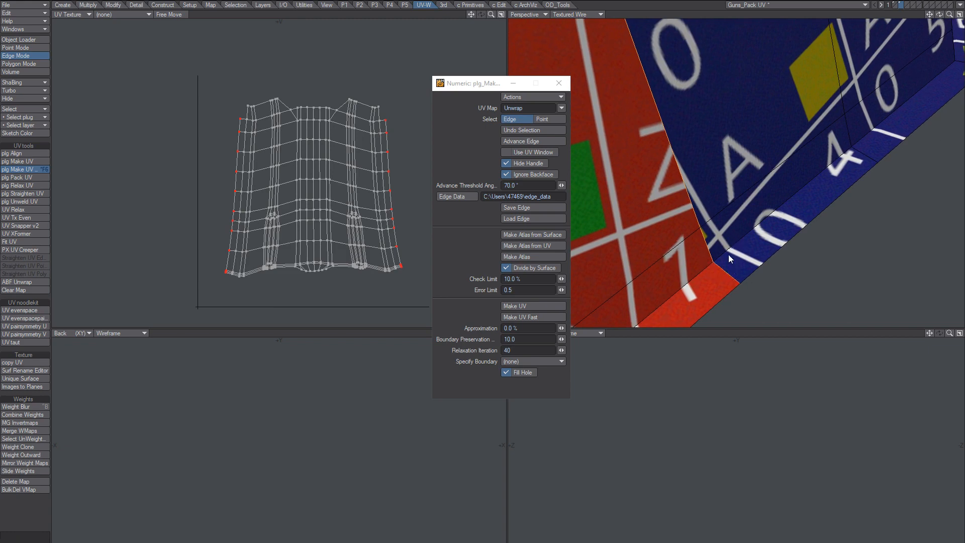
pyautogui.keyDown('ctrl'); pyautogui.keyDown('alt'); pyautogui.moveTo(732, 254); pyautogui.dragTo(686, 247); pyautogui.keyUp('alt'); pyautogui.keyUp('ctrl')
pyautogui.keyDown('alt'); pyautogui.keyDown('shift'); pyautogui.moveTo(716, 206); pyautogui.dragTo(709, 244); pyautogui.keyUp('shift'); pyautogui.keyUp('alt')
pyautogui.scroll(-3, 756, 210)
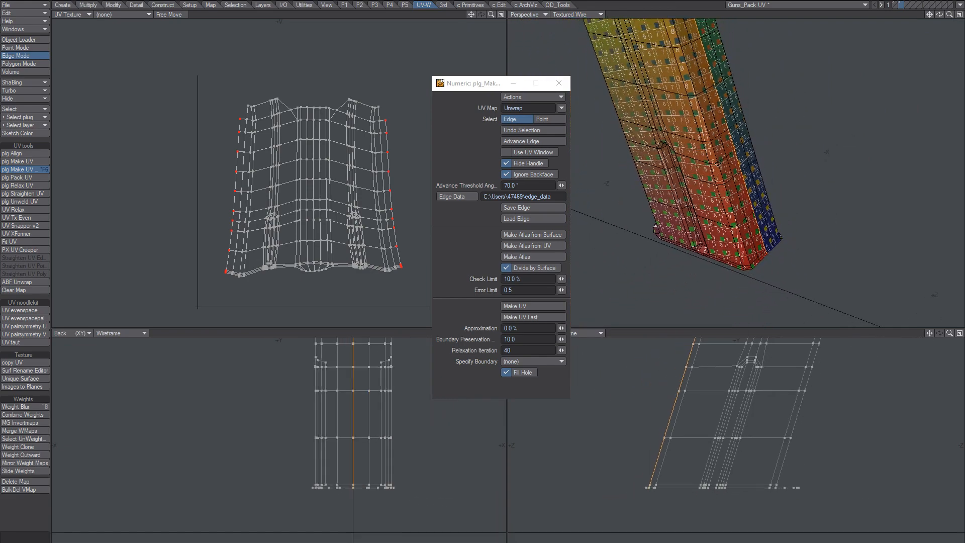
pyautogui.scroll(1, 756, 210)
pyautogui.keyDown('alt'); pyautogui.moveTo(756, 210); pyautogui.dragTo(672, 183); pyautogui.keyUp('alt')
pyautogui.scroll(-2, 749, 178)
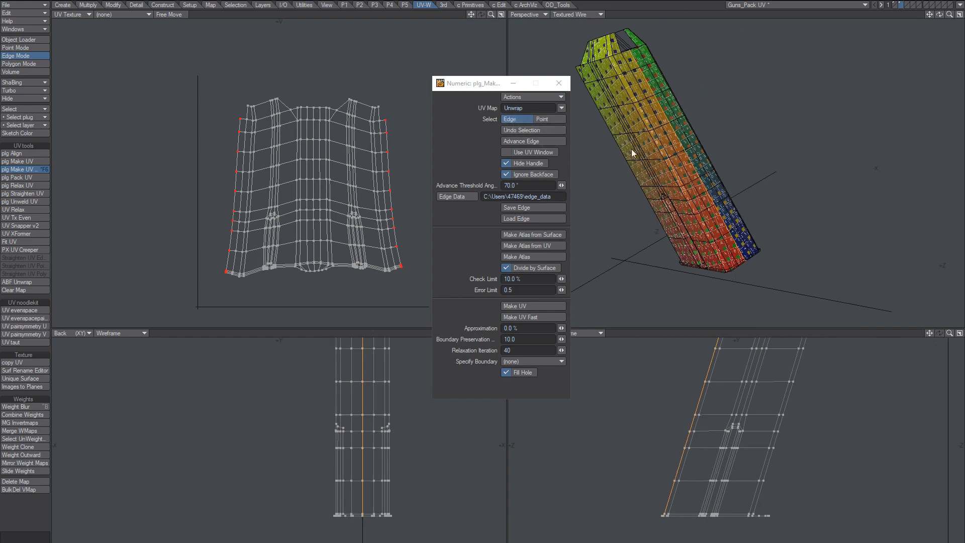
# Regenerate the magazine's UVs from the completed seam with Make UV and close the tool's numeric settings.
pyautogui.click(517, 306)
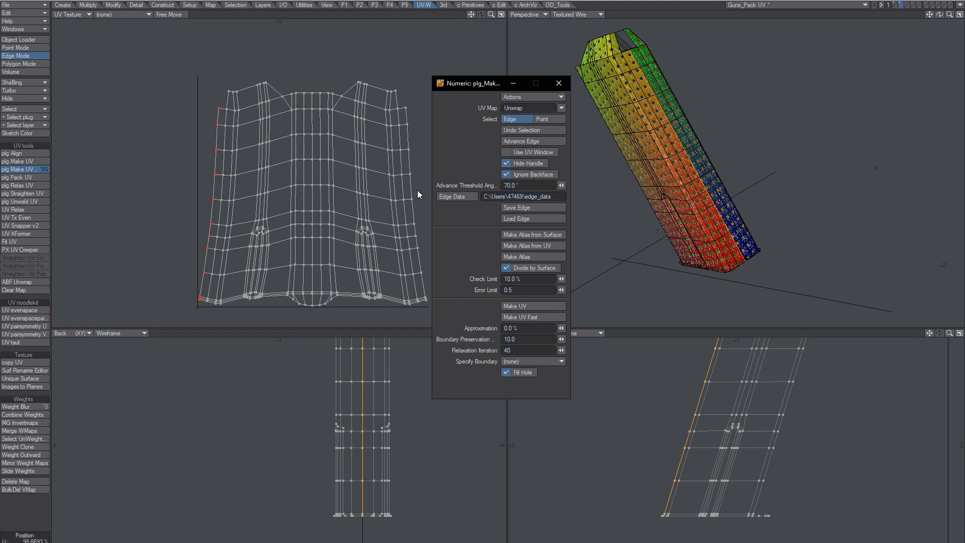
pyautogui.press('space')
pyautogui.click(390, 224)
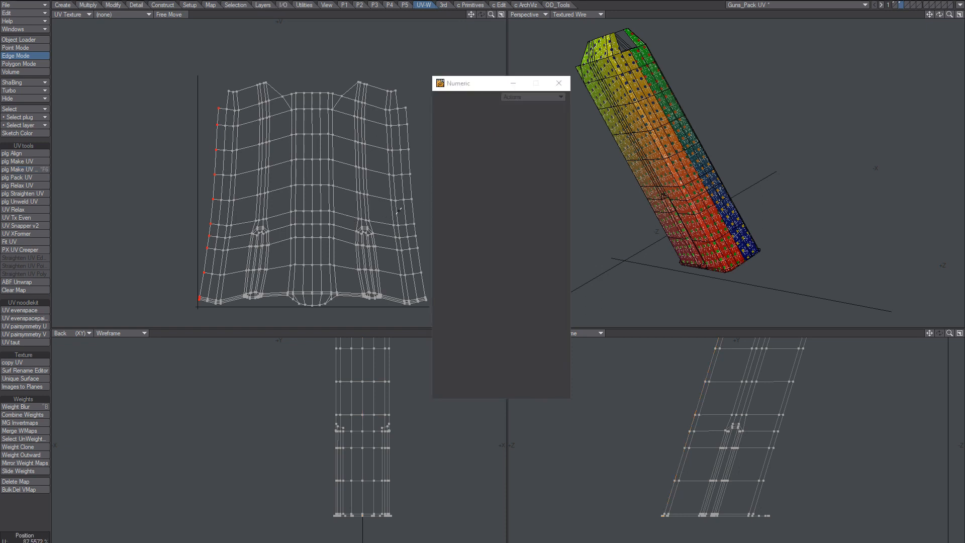
pyautogui.click(558, 83)
pyautogui.press('space')
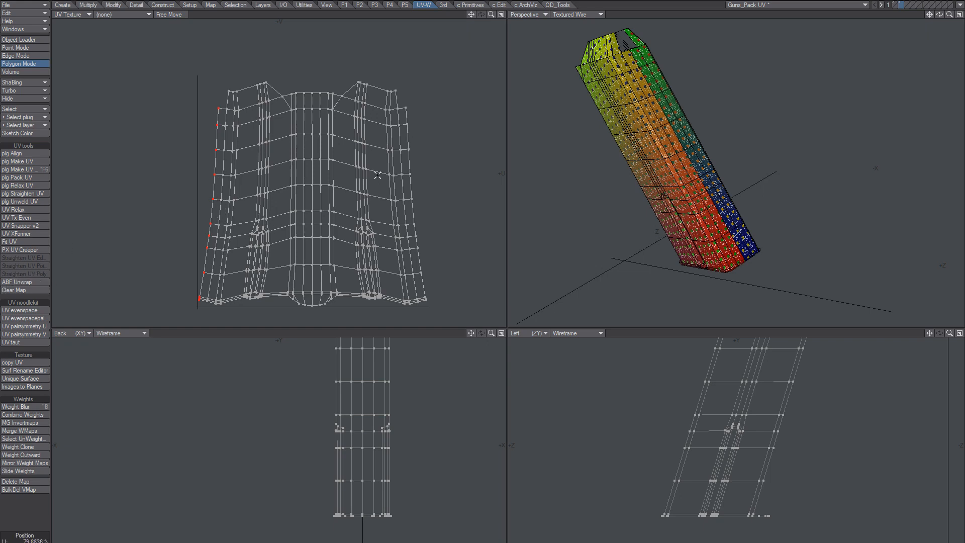
# Select the polygon rows running around the magazine above the side notches, leaving out the uneven rows at its upper end.
pyautogui.click(233, 138)
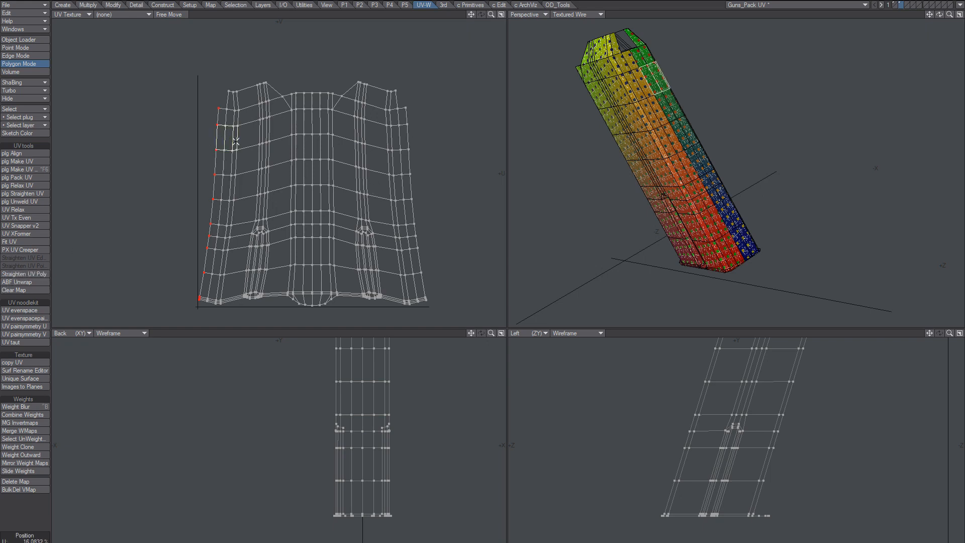
pyautogui.press('/')
pyautogui.moveTo(324, 176); pyautogui.dragTo(349, 177)
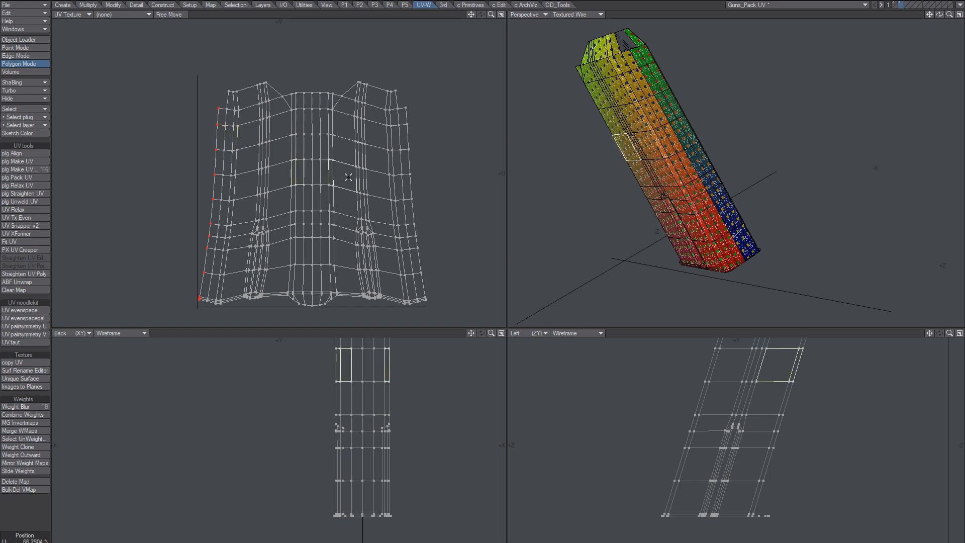
pyautogui.press('l')
pyautogui.hotkey('shift', ']')
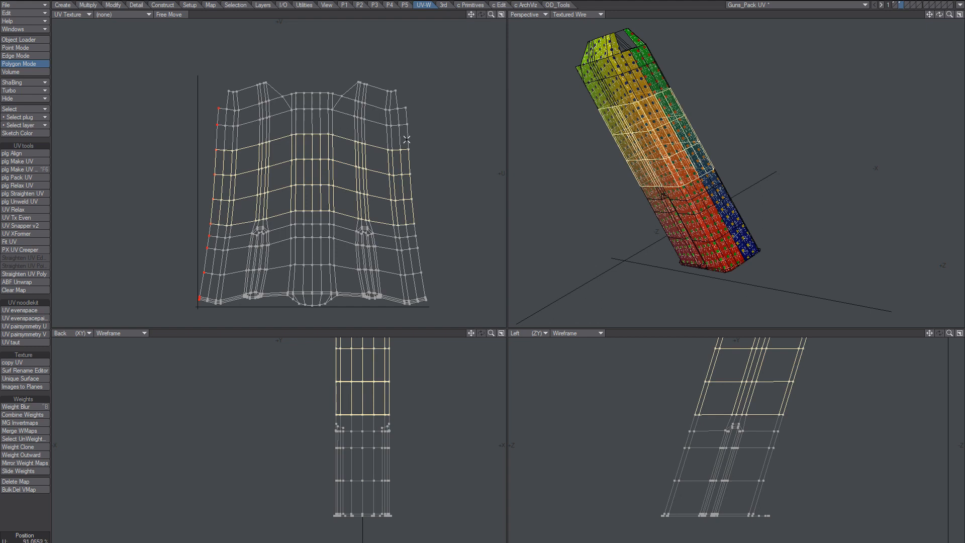
pyautogui.moveTo(406, 140)
pyautogui.mouseDown()
pyautogui.moveTo(232, 137)
pyautogui.moveTo(305, 122)
pyautogui.moveTo(404, 140)
pyautogui.mouseUp()
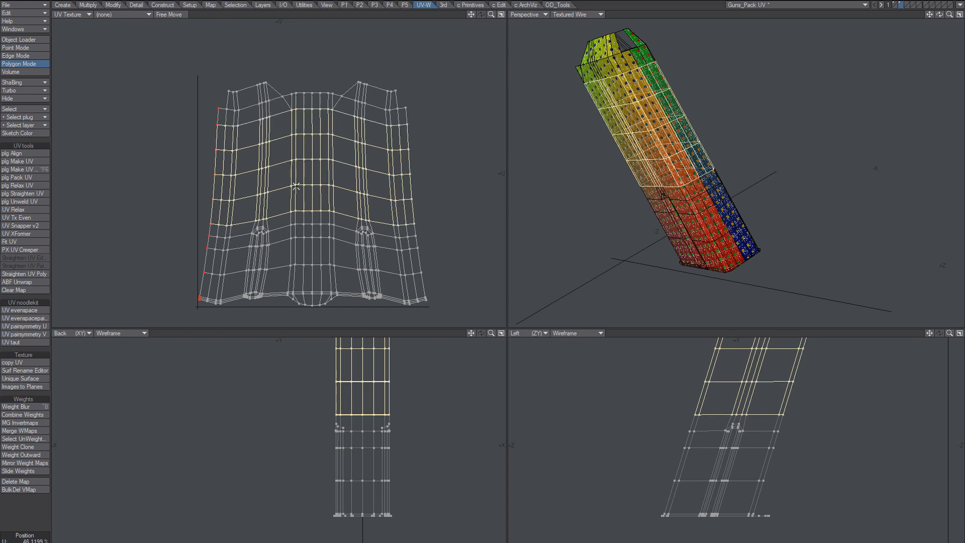
# Try Straighten UV Poly on the selected rows with Axis Aligned and Long axis evenly spaced, inspect the notch area, and undo it.
pyautogui.click(24, 274)
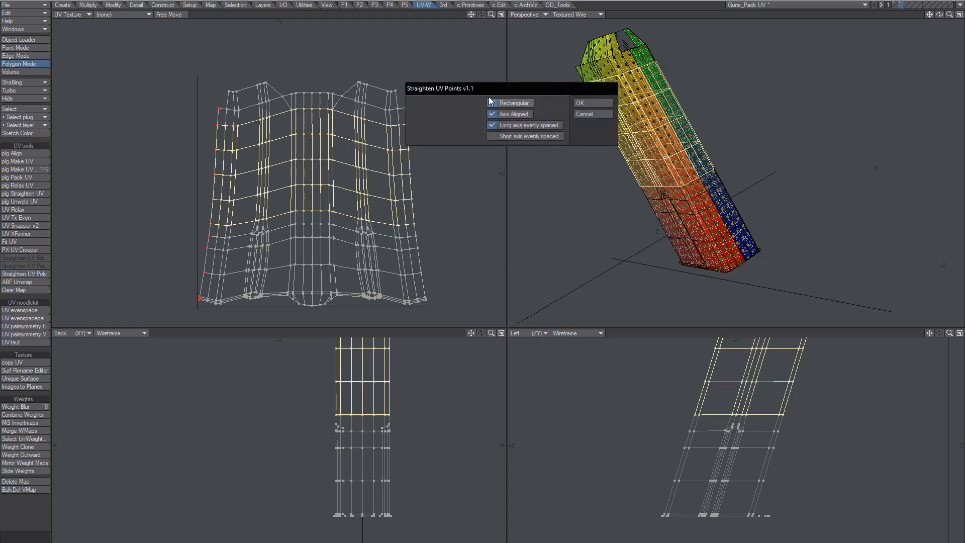
pyautogui.click(585, 103)
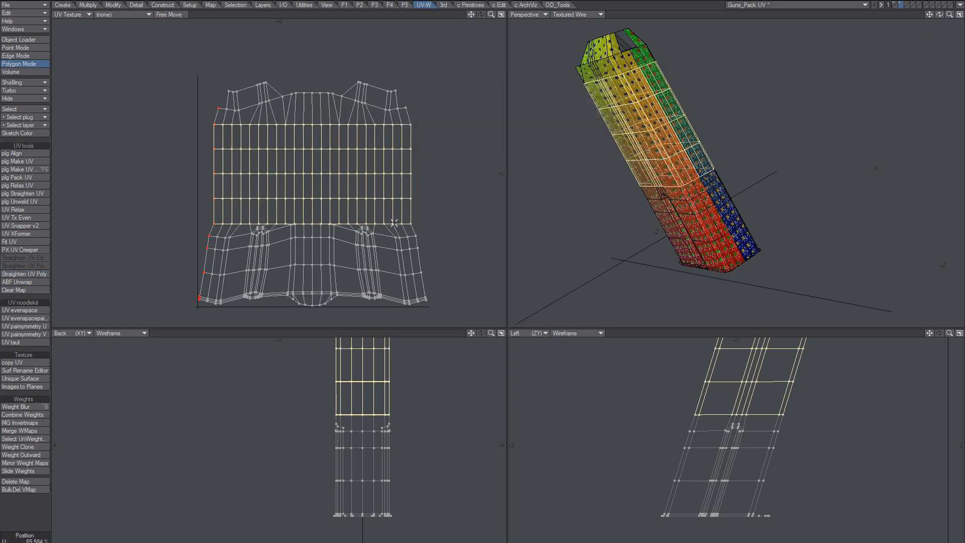
pyautogui.keyDown('alt'); pyautogui.moveTo(653, 134); pyautogui.dragTo(671, 156); pyautogui.keyUp('alt')
pyautogui.keyDown('alt'); pyautogui.moveTo(671, 156); pyautogui.dragTo(648, 161); pyautogui.keyUp('alt')
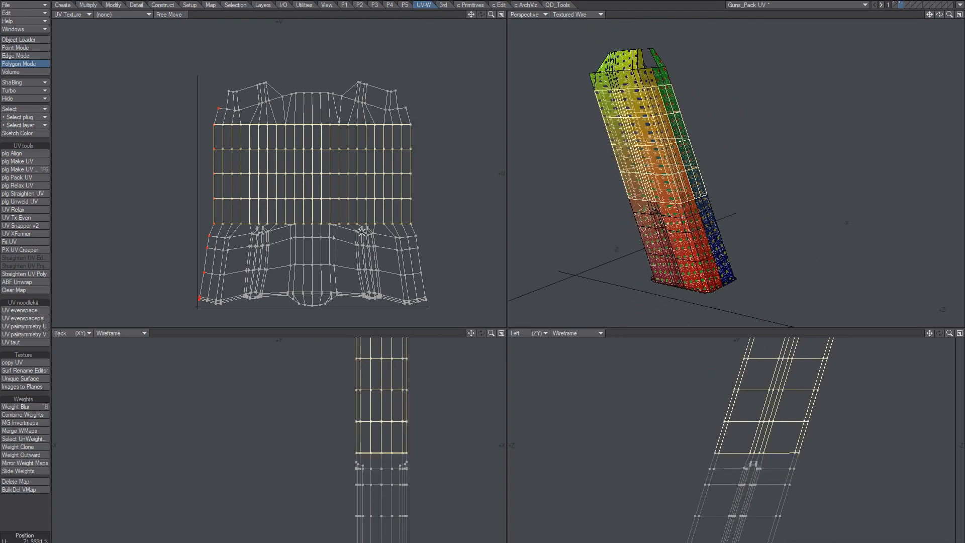
pyautogui.keyDown('ctrl'); pyautogui.keyDown('alt'); pyautogui.moveTo(325, 230); pyautogui.dragTo(425, 218); pyautogui.keyUp('alt'); pyautogui.keyUp('ctrl')
pyautogui.keyDown('alt'); pyautogui.keyDown('shift'); pyautogui.moveTo(425, 218); pyautogui.dragTo(370, 138); pyautogui.keyUp('shift'); pyautogui.keyUp('alt')
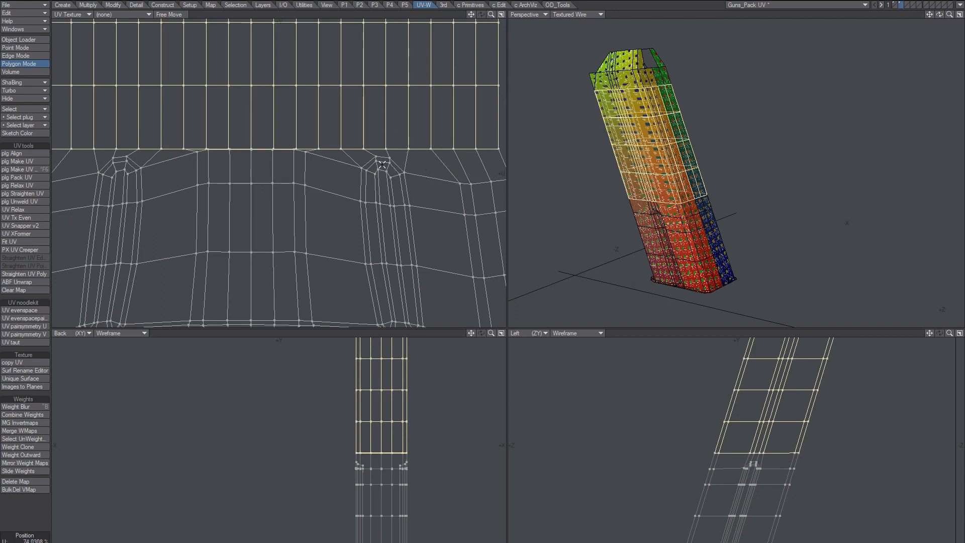
pyautogui.keyDown('alt'); pyautogui.keyDown('shift'); pyautogui.moveTo(389, 174); pyautogui.dragTo(383, 189); pyautogui.keyUp('shift'); pyautogui.keyUp('alt')
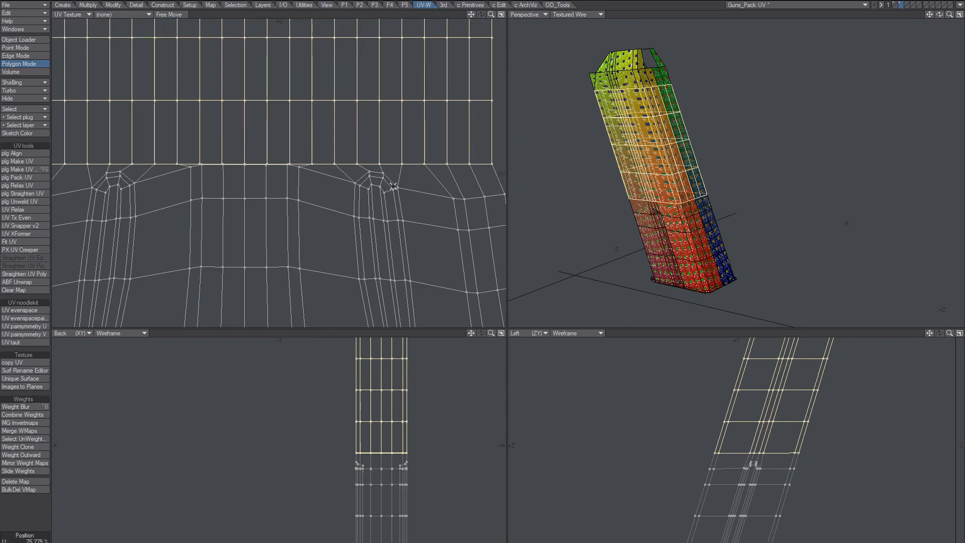
pyautogui.hotkey('ctrl', 'z')
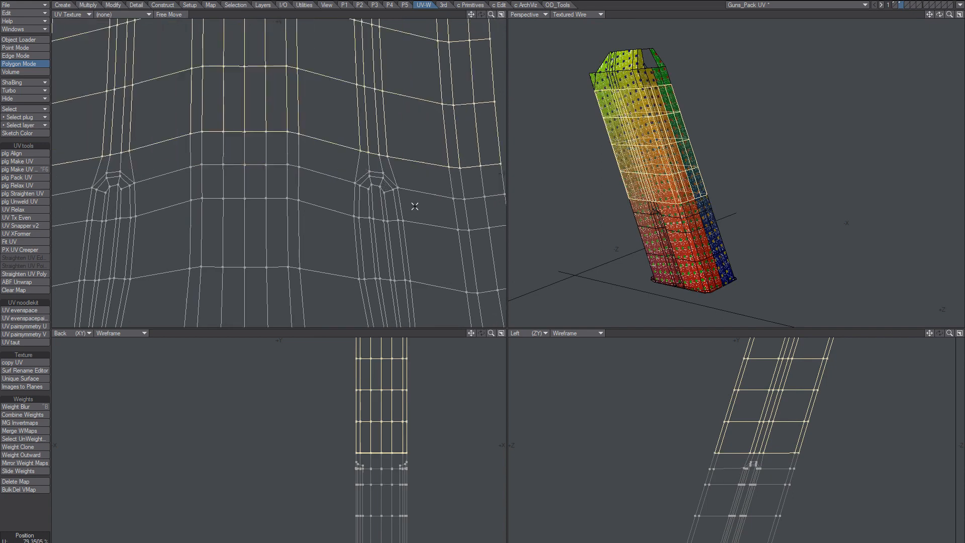
pyautogui.press('/')
# Examine the UV polygons around the magazine's side notch and clear the selection.
pyautogui.moveTo(398, 181)
pyautogui.mouseDown()
pyautogui.moveTo(400, 193)
pyautogui.moveTo(399, 179)
pyautogui.moveTo(448, 163)
pyautogui.moveTo(347, 166)
pyautogui.mouseUp()
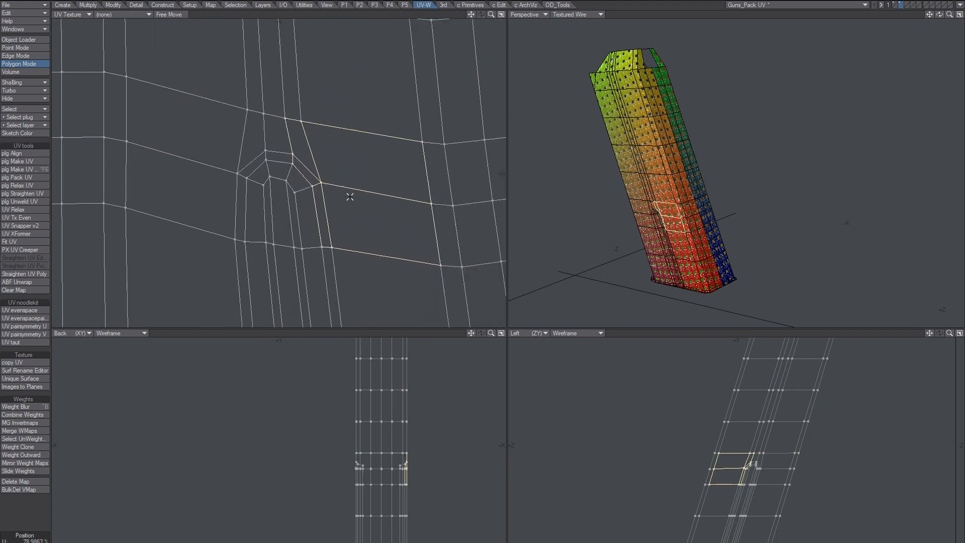
pyautogui.click(321, 184)
pyautogui.keyDown('ctrl'); pyautogui.keyDown('alt'); pyautogui.moveTo(385, 200); pyautogui.dragTo(221, 214); pyautogui.keyUp('alt'); pyautogui.keyUp('ctrl')
pyautogui.keyDown('alt'); pyautogui.keyDown('shift'); pyautogui.moveTo(351, 188); pyautogui.dragTo(295, 179); pyautogui.keyUp('shift'); pyautogui.keyUp('alt')
pyautogui.press('/')
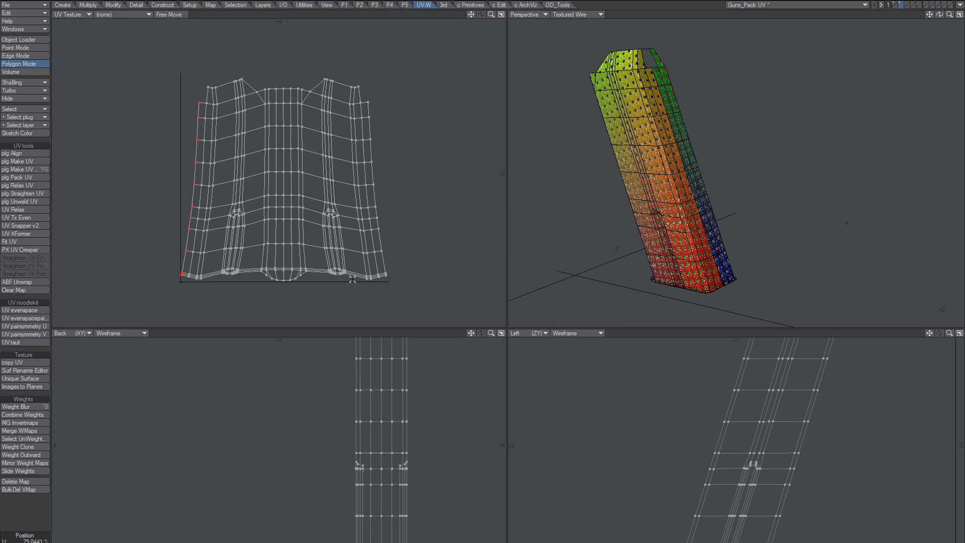
# Straighten the UV points along the magazine island's outer side edge opposite the red seam into a vertical line and shift them outward.
pyautogui.keyDown('alt'); pyautogui.moveTo(671, 217); pyautogui.dragTo(538, 194); pyautogui.keyUp('alt')
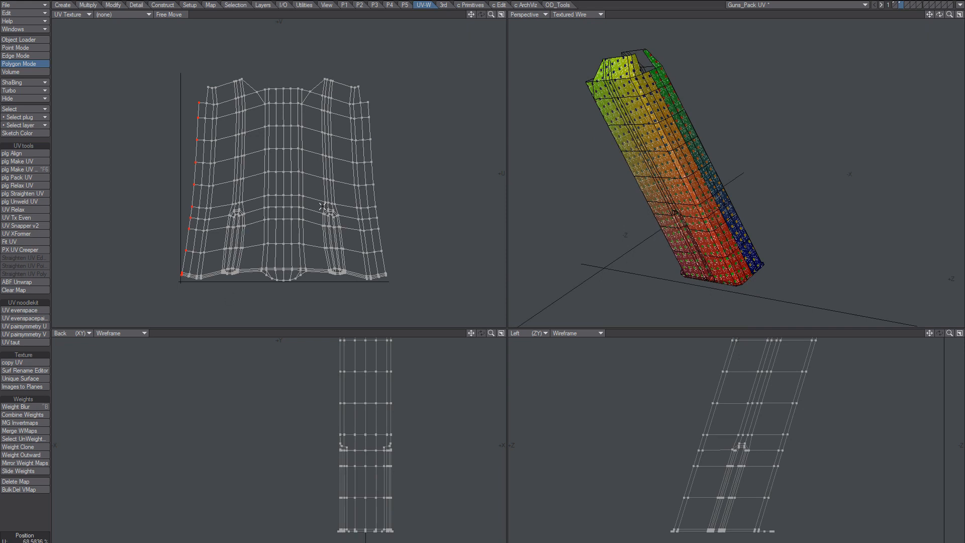
pyautogui.hotkey('ctrl', 'g')
pyautogui.moveTo(364, 94)
pyautogui.mouseDown(button='right')
pyautogui.moveTo(417, 311)
pyautogui.moveTo(382, 288)
pyautogui.moveTo(379, 257)
pyautogui.mouseUp(button='right')
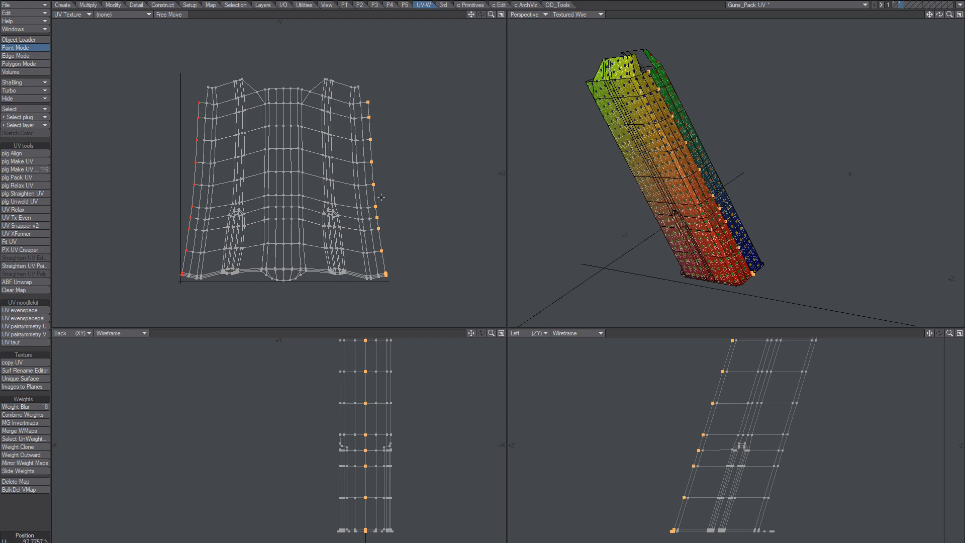
pyautogui.click(25, 265)
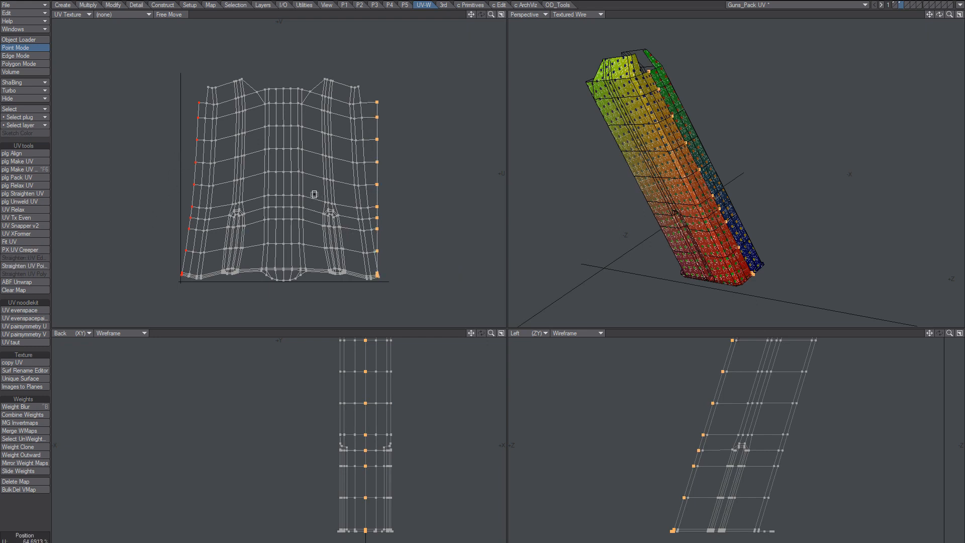
pyautogui.moveTo(314, 202)
pyautogui.mouseDown()
pyautogui.moveTo(332, 202)
pyautogui.moveTo(321, 199)
pyautogui.mouseUp()
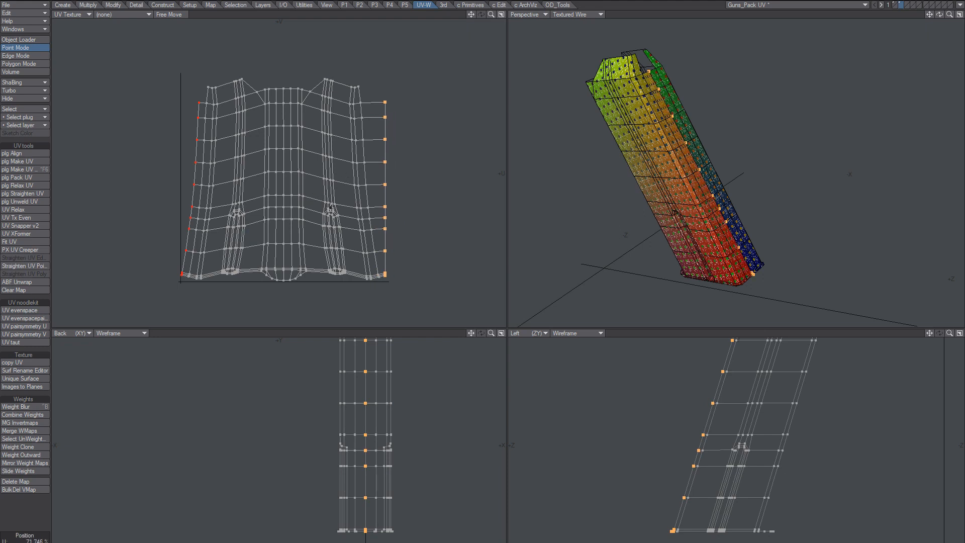
pyautogui.click(162, 261)
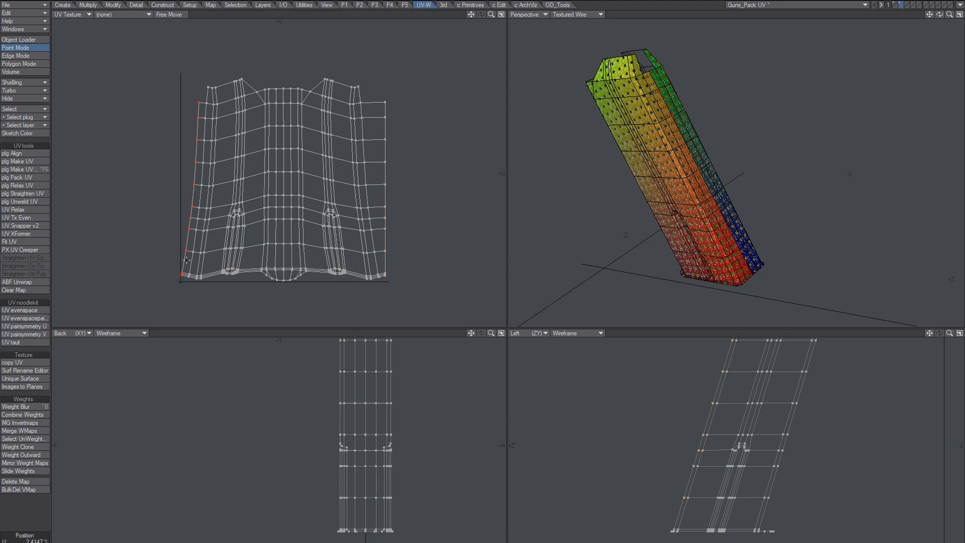
# Straighten the UV points along the magazine island's red seam edge into a vertical line and move them out to the UV border.
pyautogui.click(181, 274)
pyautogui.moveTo(191, 212); pyautogui.dragTo(185, 231)
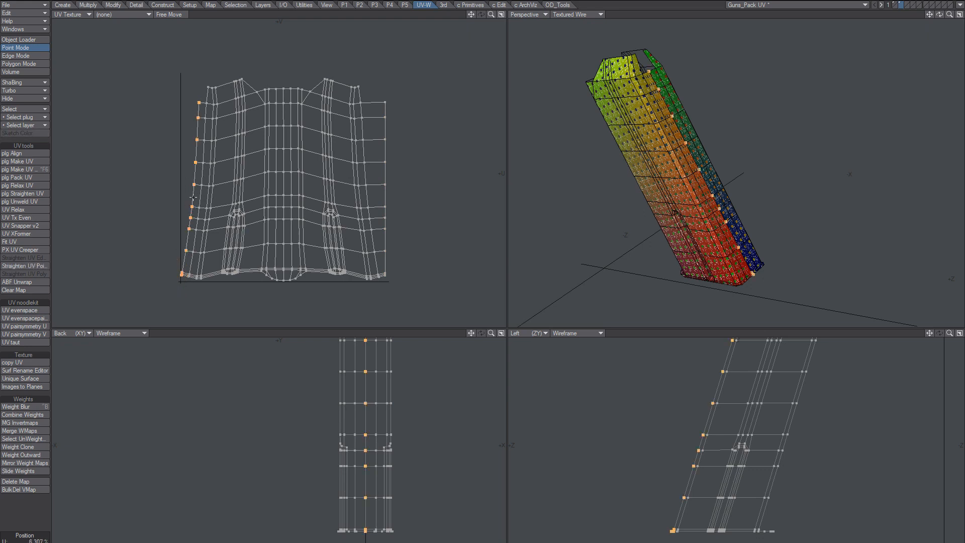
pyautogui.keyDown('ctrl'); pyautogui.moveTo(281, 182); pyautogui.dragTo(73, 191); pyautogui.keyUp('ctrl')
pyautogui.press('space')
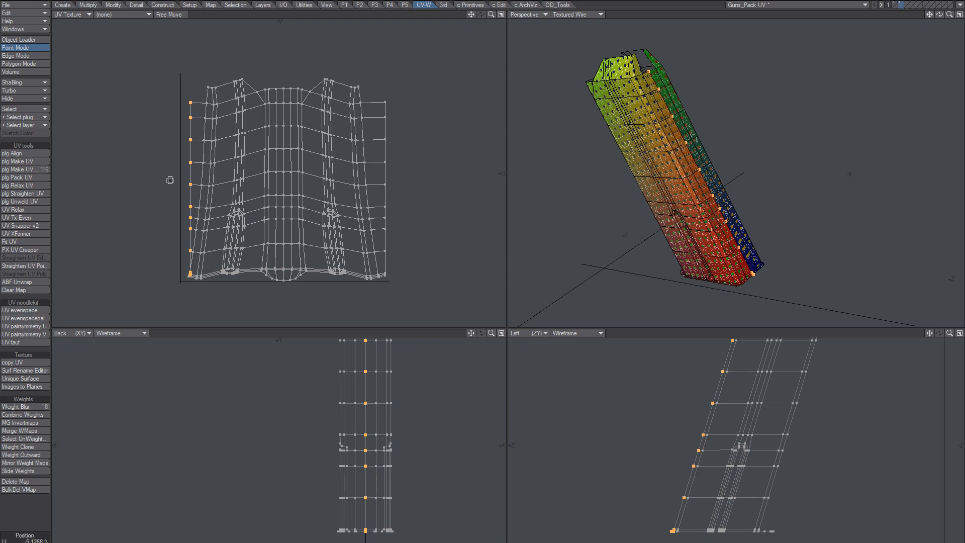
pyautogui.press('t')
pyautogui.moveTo(256, 180)
pyautogui.keyDown('ctrl'); pyautogui.mouseDown()
pyautogui.moveTo(234, 181)
pyautogui.moveTo(248, 180)
pyautogui.mouseUp(); pyautogui.keyUp('ctrl')
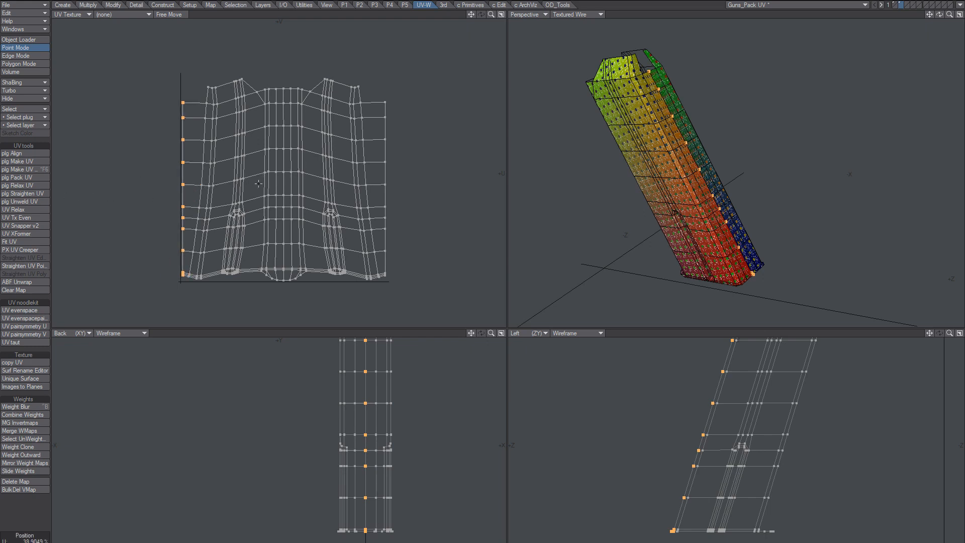
pyautogui.press('space')
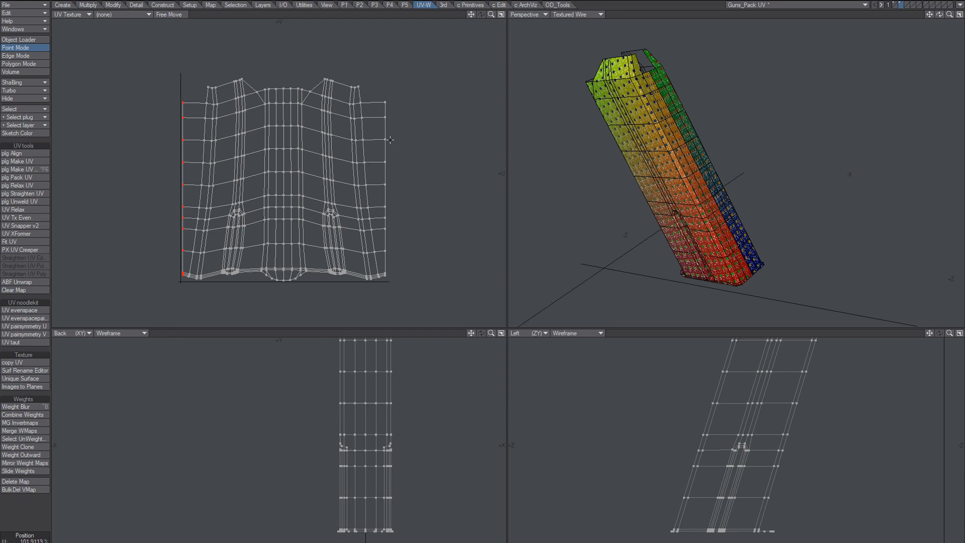
# Select all outer border points of the magazine island and run Relax UV with 2222 iterations, area weight 3 and Fill Hole.
pyautogui.moveTo(181, 103); pyautogui.dragTo(210, 104)
pyautogui.press('l')
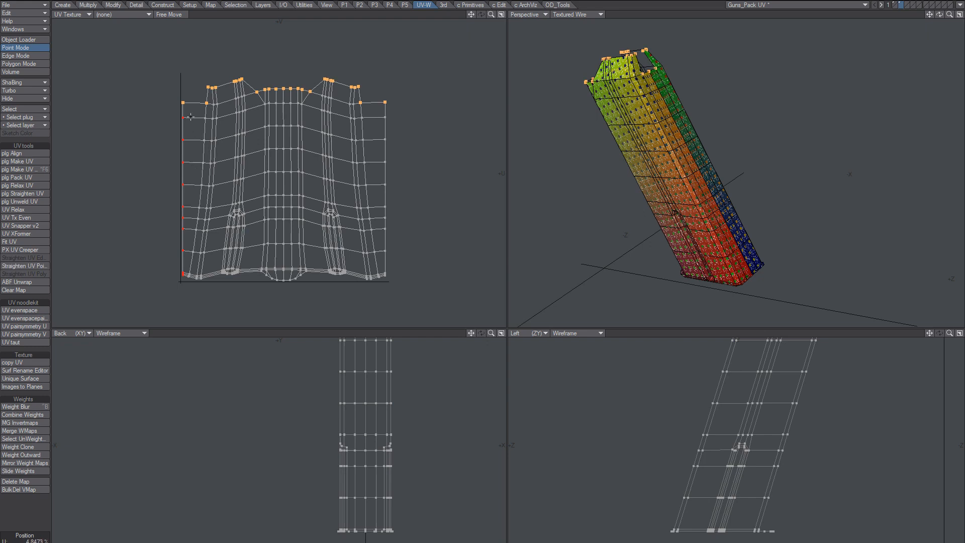
pyautogui.moveTo(185, 135); pyautogui.dragTo(184, 140)
pyautogui.press('l')
pyautogui.press('l')
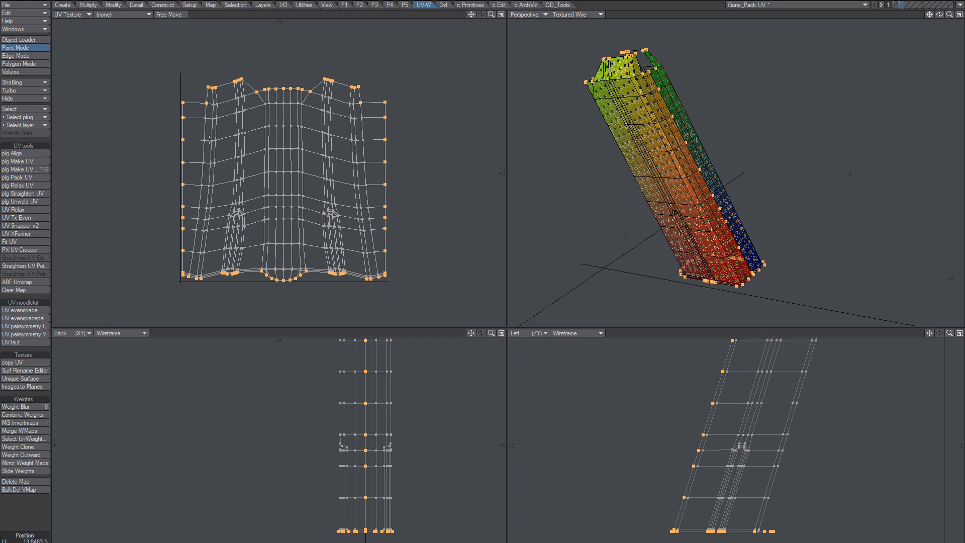
pyautogui.click(29, 186)
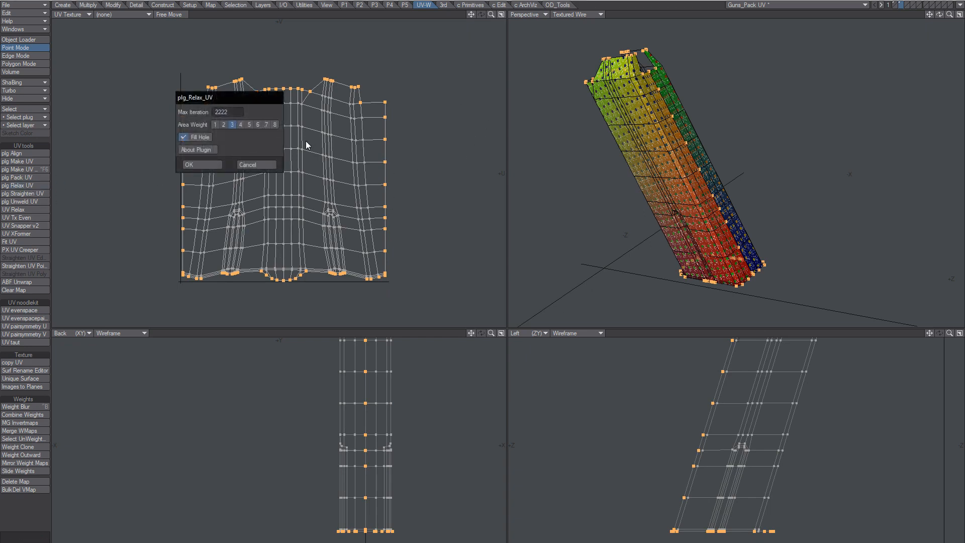
pyautogui.click(203, 165)
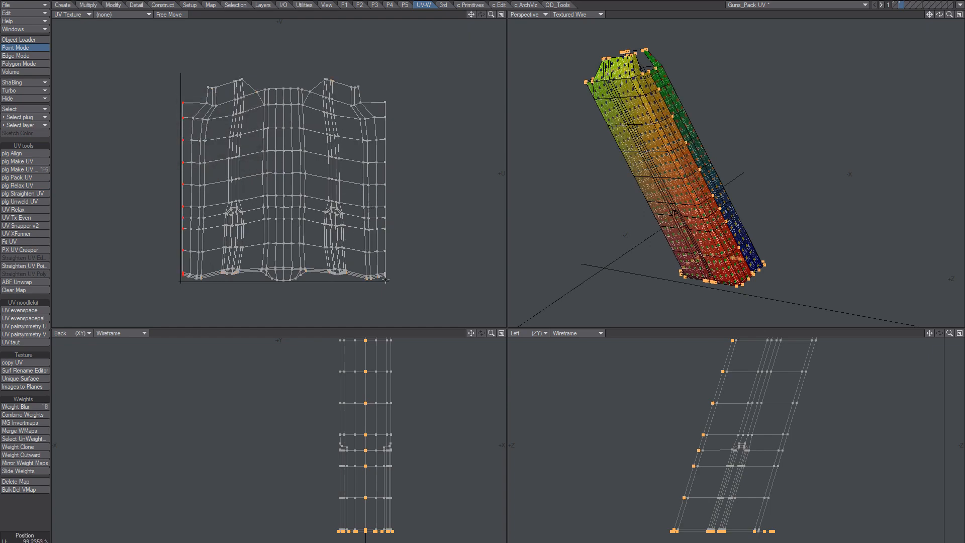
# Compare the magazine's UVs before and after relaxing, and examine the texture distribution around the side notch and body.
pyautogui.moveTo(391, 277); pyautogui.dragTo(391, 276)
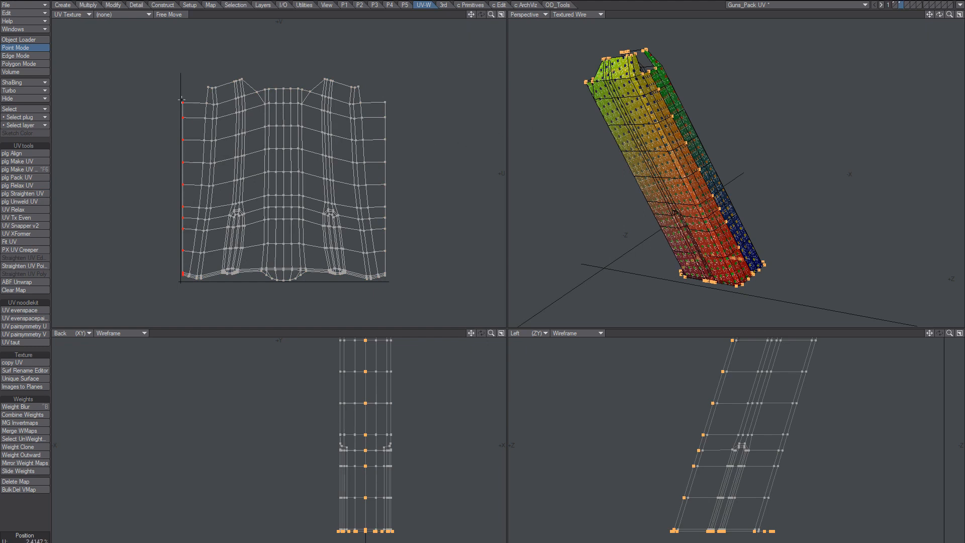
pyautogui.hotkey('ctrl', 'z')
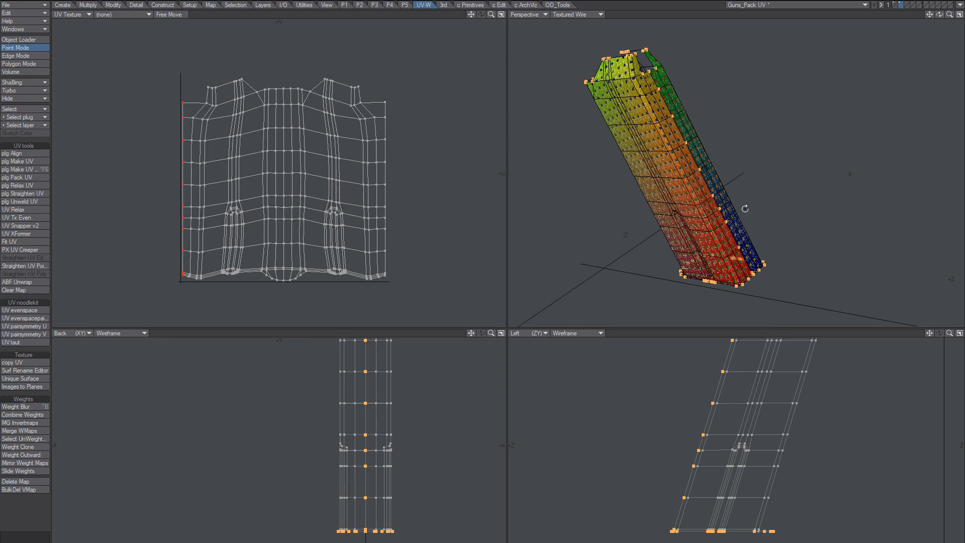
pyautogui.keyDown('alt'); pyautogui.moveTo(746, 209); pyautogui.dragTo(674, 193); pyautogui.keyUp('alt')
pyautogui.press('/')
pyautogui.scroll(3, 655, 146)
pyautogui.keyDown('alt'); pyautogui.moveTo(655, 147); pyautogui.dragTo(784, 159); pyautogui.keyUp('alt')
pyautogui.scroll(-4, 709, 159)
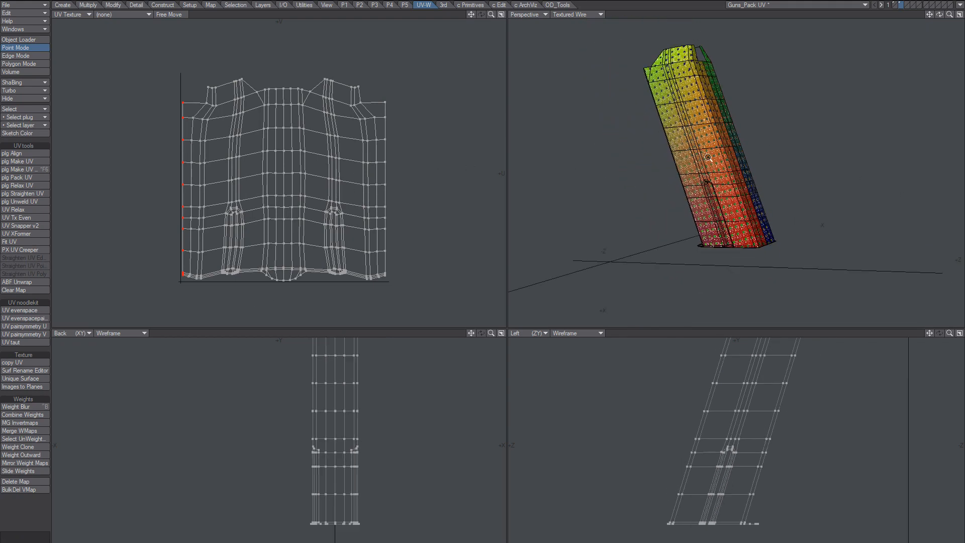
pyautogui.keyDown('alt'); pyautogui.moveTo(709, 159); pyautogui.dragTo(679, 162); pyautogui.keyUp('alt')
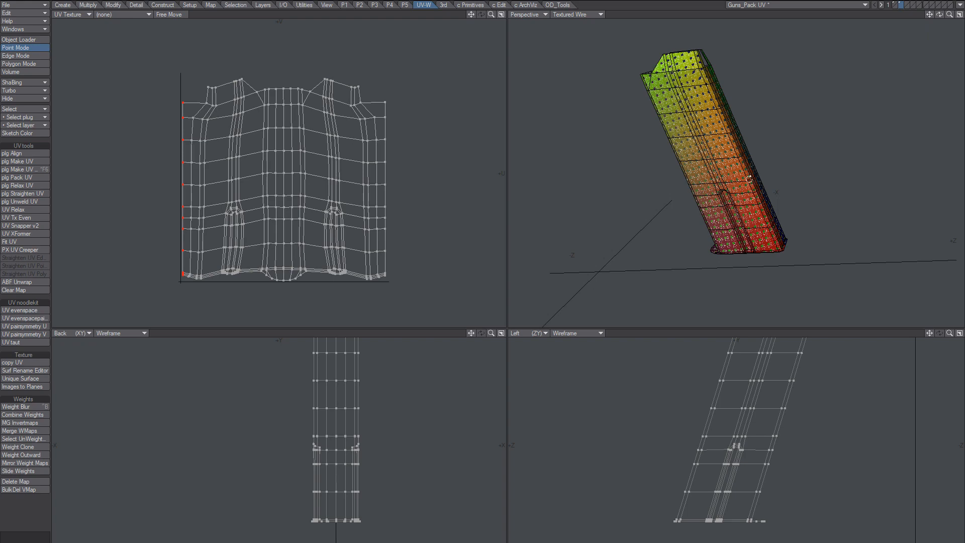
pyautogui.moveTo(730, 173)
pyautogui.keyDown('alt'); pyautogui.mouseDown()
pyautogui.moveTo(729, 187)
pyautogui.moveTo(683, 187)
pyautogui.moveTo(701, 171)
pyautogui.moveTo(759, 182)
pyautogui.moveTo(730, 176)
pyautogui.mouseUp(); pyautogui.keyUp('alt')
pyautogui.scroll(3, 704, 163)
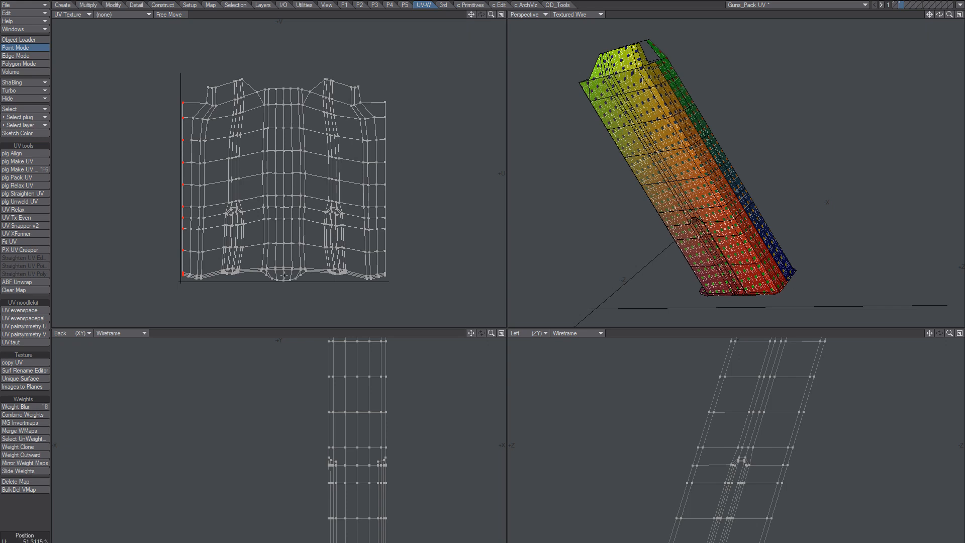
pyautogui.press('space')
pyautogui.press('space')
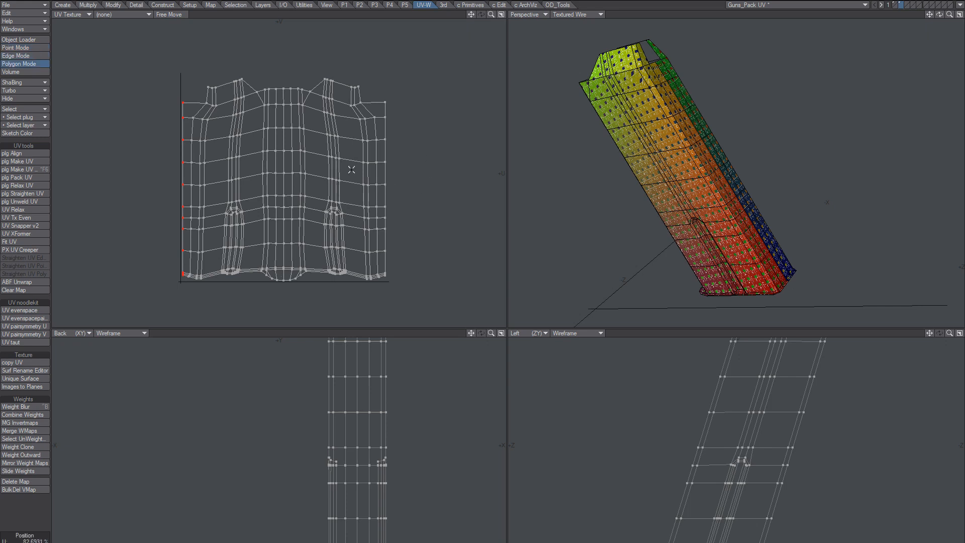
pyautogui.moveTo(227, 206)
pyautogui.mouseDown(button='right')
pyautogui.moveTo(372, 61)
pyautogui.moveTo(289, 100)
pyautogui.moveTo(428, 151)
pyautogui.moveTo(322, 148)
pyautogui.moveTo(455, 126)
pyautogui.moveTo(410, 83)
pyautogui.moveTo(444, 173)
pyautogui.moveTo(423, 129)
pyautogui.mouseUp(button='right')
pyautogui.keyDown('alt'); pyautogui.moveTo(712, 206); pyautogui.dragTo(713, 184); pyautogui.keyUp('alt')
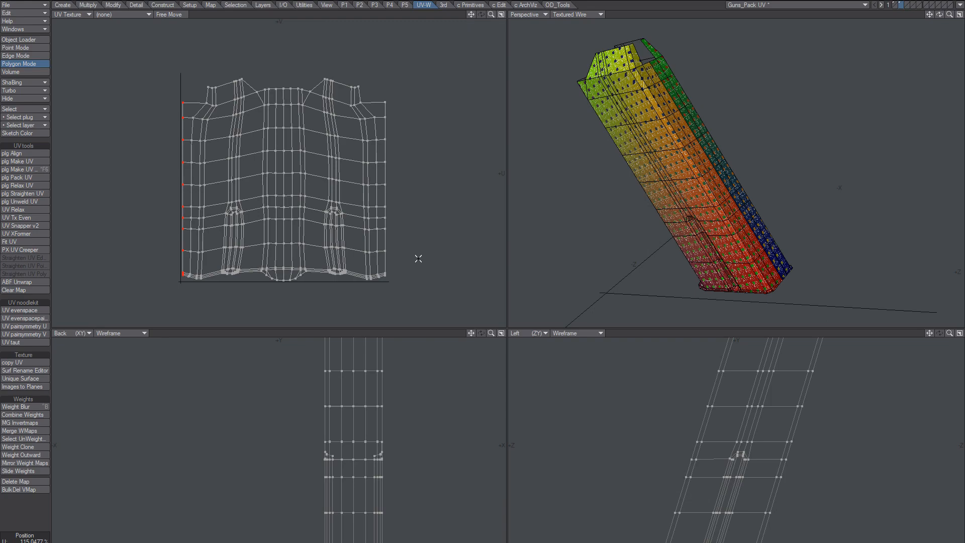
pyautogui.keyDown('alt'); pyautogui.moveTo(721, 173); pyautogui.dragTo(729, 203); pyautogui.keyUp('alt')
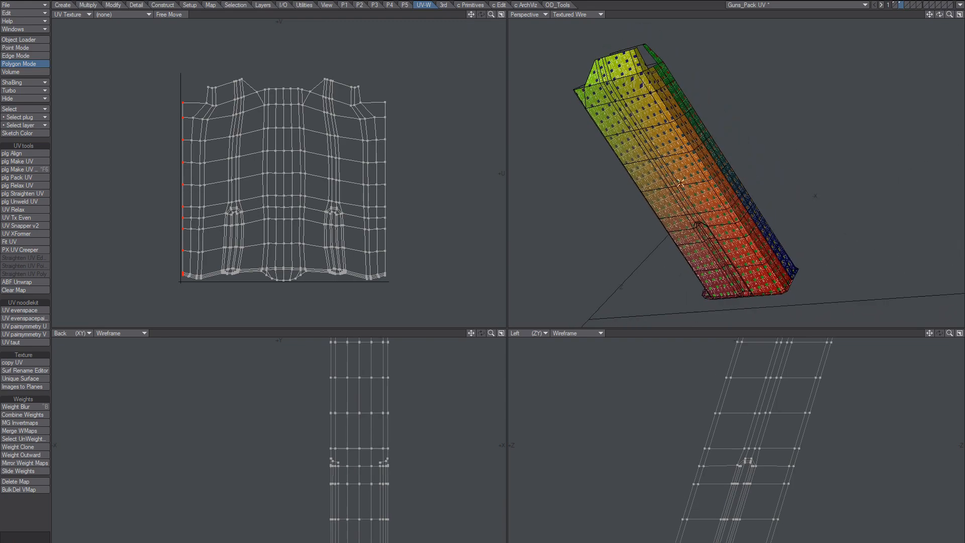
# Move the magazine from its own layer back into layer 1 with the rest of the rifle.
pyautogui.hotkey('ctrl', 'x')
pyautogui.press('1')
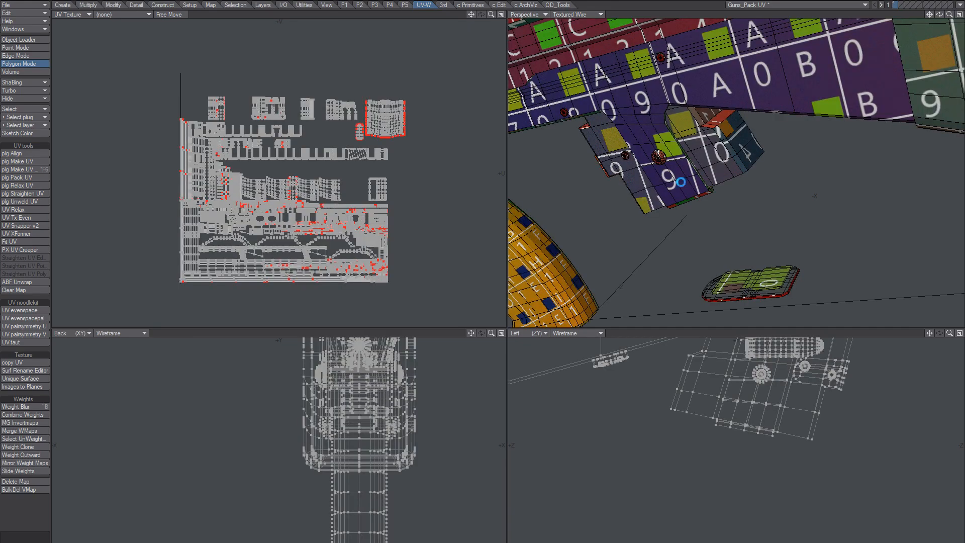
pyautogui.hotkey('ctrl', 'v')
# Select the whole magazine, scale its UV island down to about a fifth, and place it in the empty area beside the layout.
pyautogui.press('/')
pyautogui.keyDown('ctrl'); pyautogui.keyDown('alt'); pyautogui.moveTo(671, 194); pyautogui.dragTo(698, 192); pyautogui.keyUp('alt'); pyautogui.keyUp('ctrl')
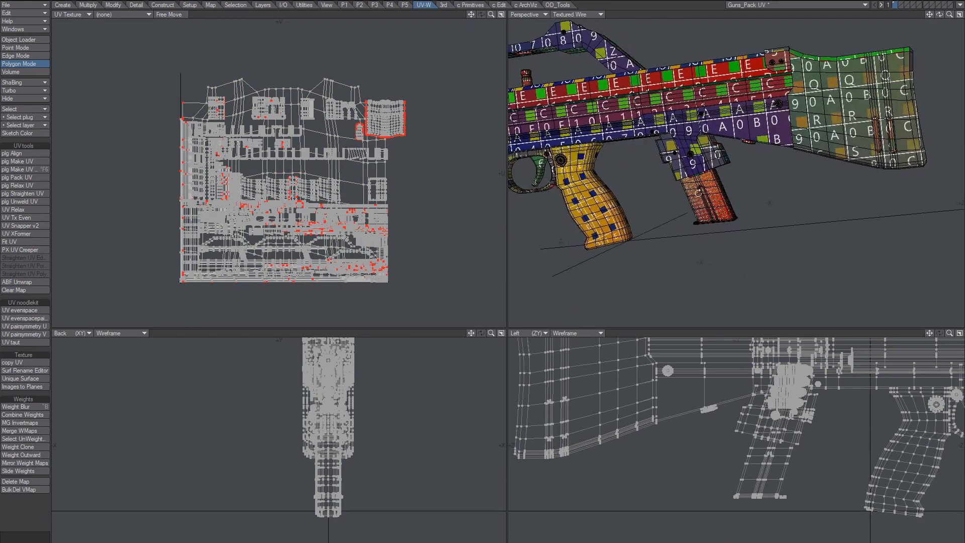
pyautogui.click(706, 192)
pyautogui.press(']')
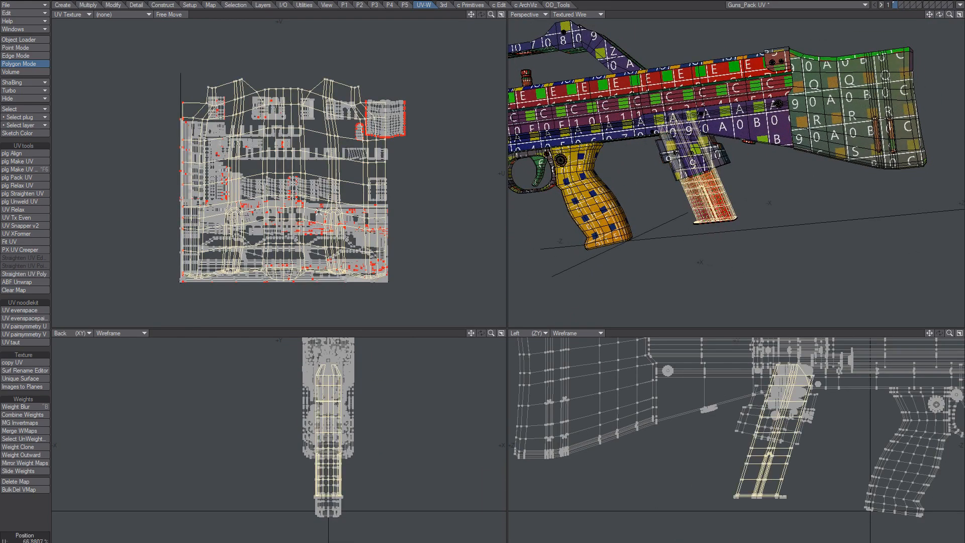
pyautogui.hotkey('shift', 'h')
pyautogui.moveTo(327, 188); pyautogui.dragTo(426, 188)
pyautogui.press('/')
# Select the receiver cover's top and long grooved side pieces and move them out of the rifle into another layer.
pyautogui.keyDown('ctrl'); pyautogui.keyDown('alt'); pyautogui.moveTo(724, 186); pyautogui.dragTo(779, 162); pyautogui.keyUp('alt'); pyautogui.keyUp('ctrl')
pyautogui.keyDown('ctrl'); pyautogui.keyDown('alt'); pyautogui.moveTo(779, 161); pyautogui.dragTo(761, 173); pyautogui.keyUp('alt'); pyautogui.keyUp('ctrl')
pyautogui.moveTo(761, 174)
pyautogui.keyDown('alt'); pyautogui.keyDown('shift'); pyautogui.mouseDown()
pyautogui.moveTo(677, 135)
pyautogui.moveTo(763, 167)
pyautogui.moveTo(754, 160)
pyautogui.mouseUp(); pyautogui.keyUp('shift'); pyautogui.keyUp('alt')
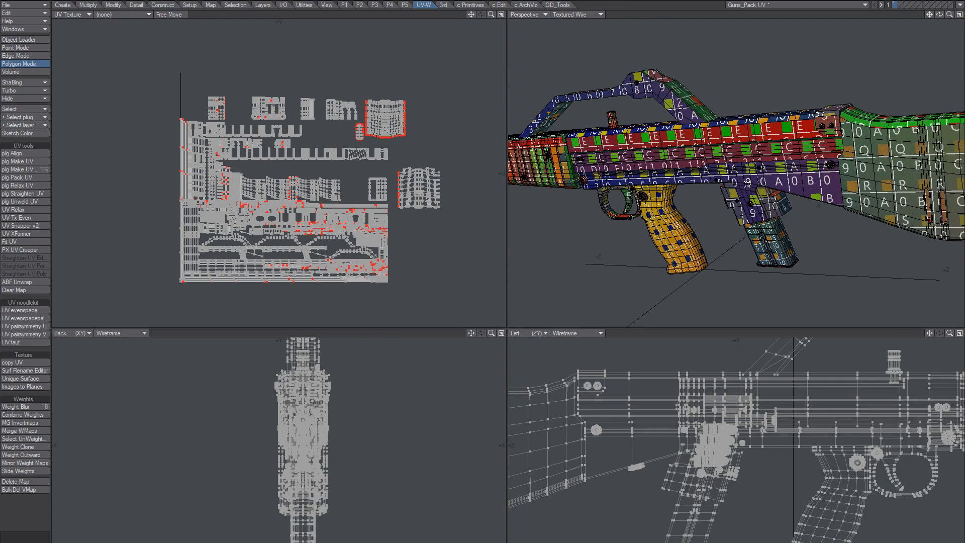
pyautogui.keyDown('alt'); pyautogui.moveTo(792, 142); pyautogui.dragTo(731, 134); pyautogui.keyUp('alt')
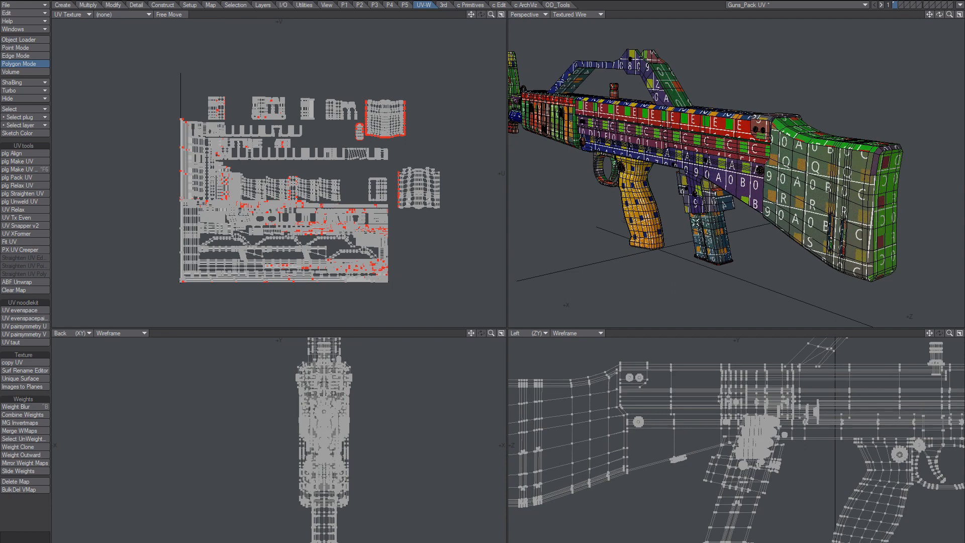
pyautogui.moveTo(688, 363)
pyautogui.mouseDown()
pyautogui.moveTo(697, 403)
pyautogui.moveTo(692, 377)
pyautogui.moveTo(706, 365)
pyautogui.mouseUp()
pyautogui.scroll(3, 803, 125)
pyautogui.keyDown('ctrl'); pyautogui.keyDown('alt'); pyautogui.moveTo(803, 125); pyautogui.dragTo(762, 162); pyautogui.keyUp('alt'); pyautogui.keyUp('ctrl')
pyautogui.scroll(-5, 762, 162)
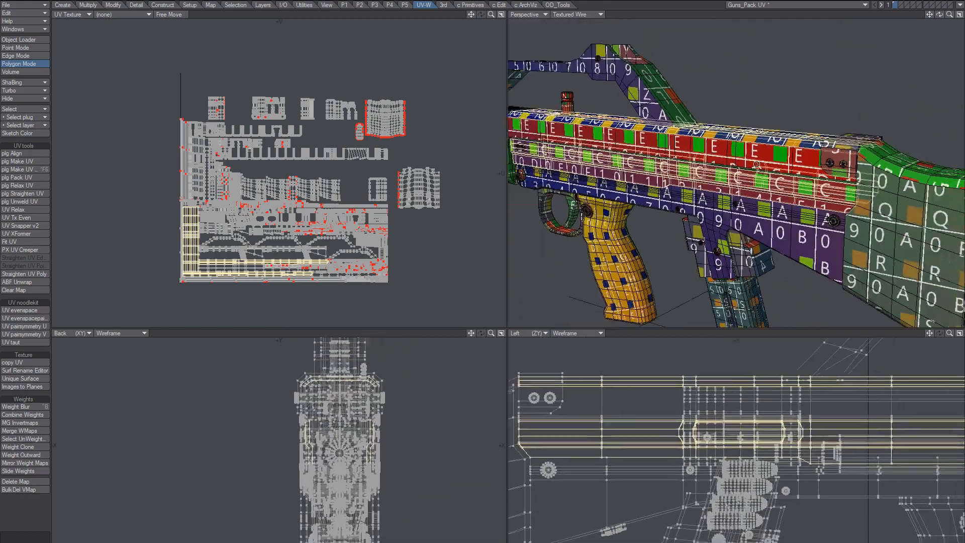
pyautogui.hotkey('ctrl', 'x')
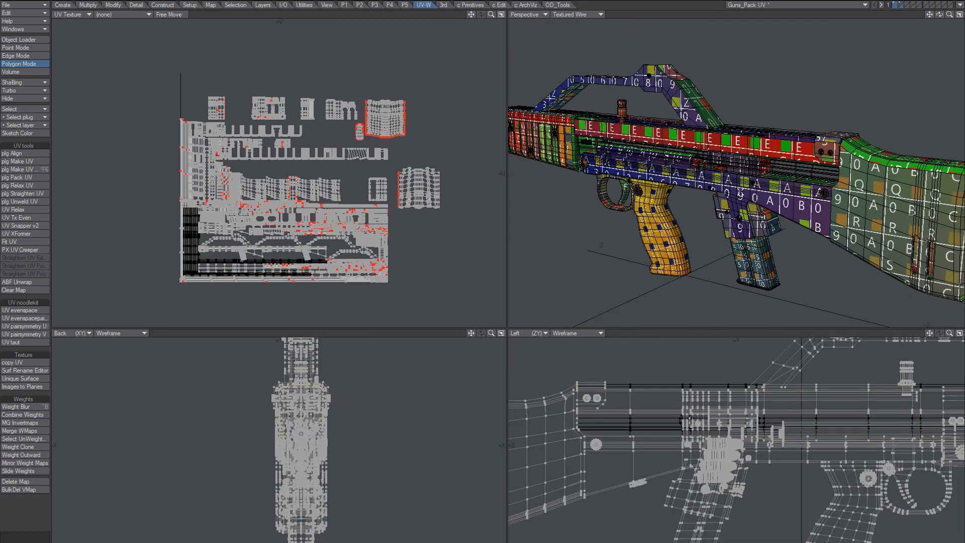
# Select the remaining connected side panels of the receiver cover and move them out of the rifle's layer.
pyautogui.keyDown('alt'); pyautogui.moveTo(767, 195); pyautogui.dragTo(781, 199); pyautogui.keyUp('alt')
pyautogui.click(640, 406)
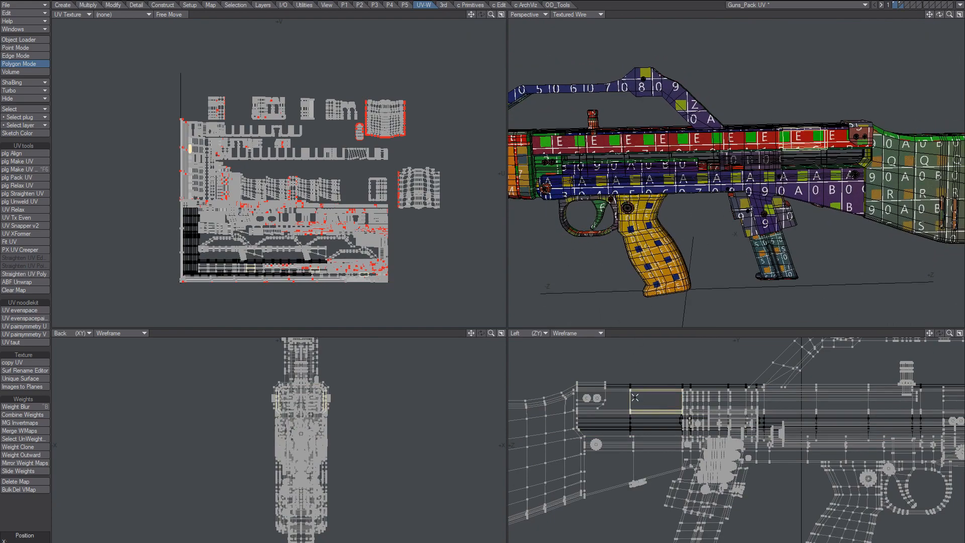
pyautogui.press(']')
pyautogui.press('x')
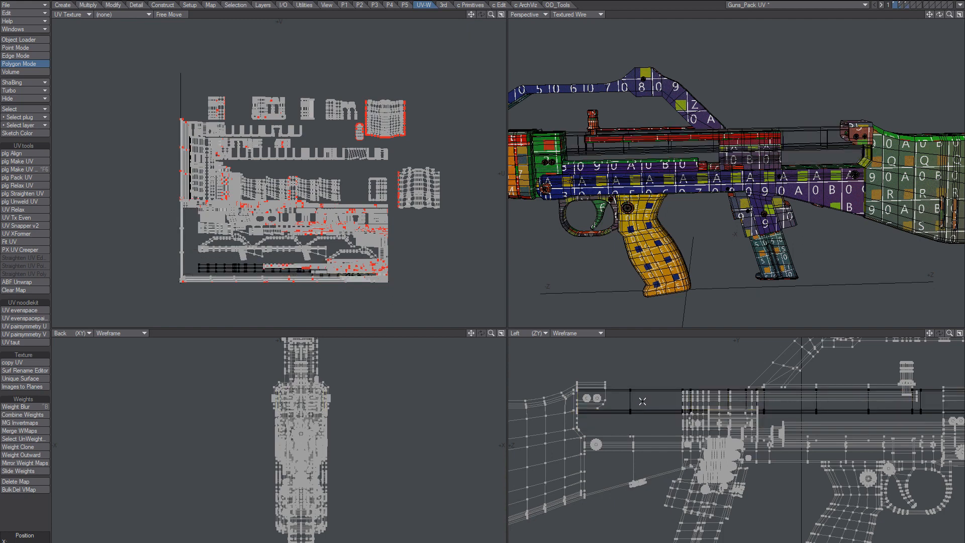
# Show the separated receiver cover pieces and gather them together in layer 2.
pyautogui.keyDown('alt'); pyautogui.moveTo(855, 154); pyautogui.dragTo(757, 191); pyautogui.keyUp('alt')
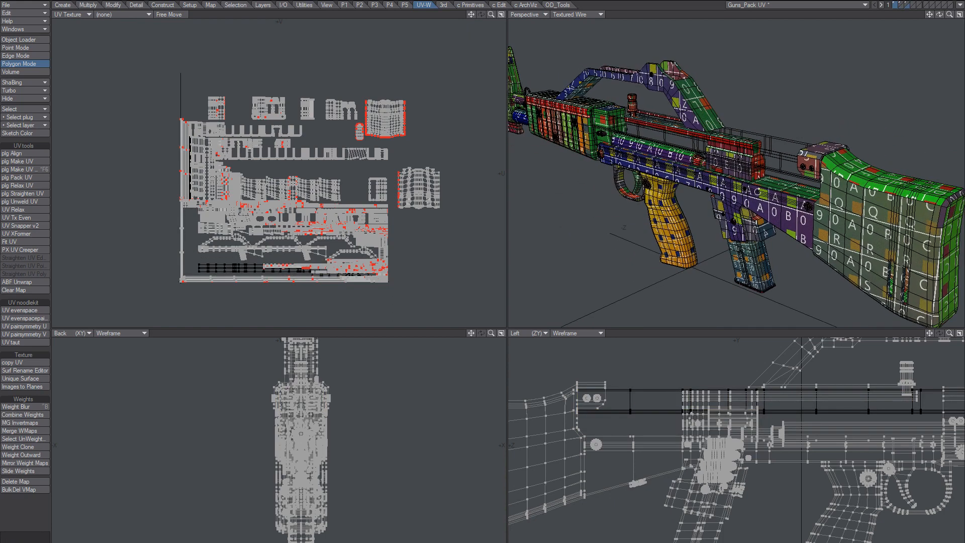
pyautogui.click(901, 5)
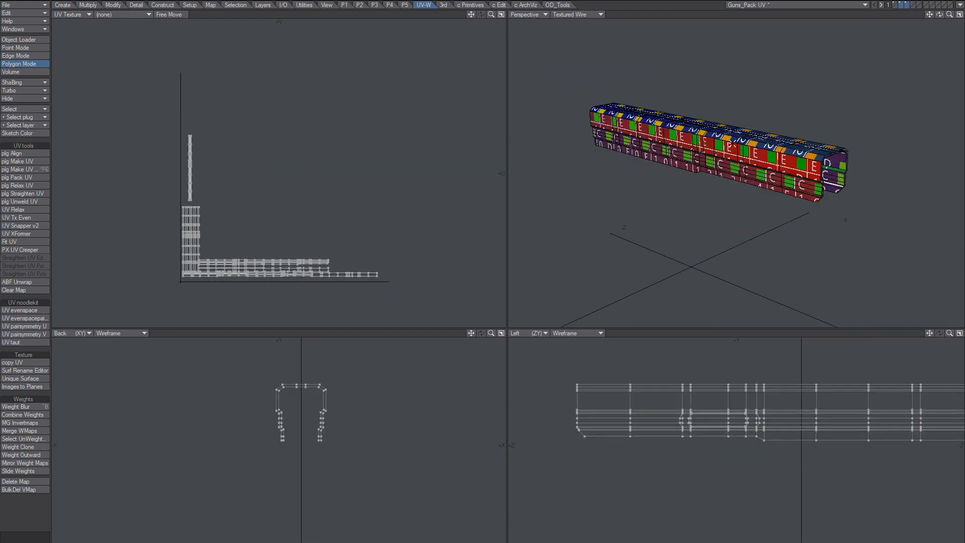
pyautogui.press('x')
pyautogui.press('2')
pyautogui.press('v')
# Merge the duplicate points of the gathered receiver cover pieces using the automatic range.
pyautogui.keyDown('ctrl'); pyautogui.keyDown('alt'); pyautogui.moveTo(725, 183); pyautogui.dragTo(760, 195); pyautogui.keyUp('alt'); pyautogui.keyUp('ctrl')
pyautogui.keyDown('ctrl'); pyautogui.keyDown('alt'); pyautogui.moveTo(760, 195); pyautogui.dragTo(742, 195); pyautogui.keyUp('alt'); pyautogui.keyUp('ctrl')
pyautogui.keyDown('alt'); pyautogui.moveTo(742, 194); pyautogui.dragTo(745, 168); pyautogui.keyUp('alt')
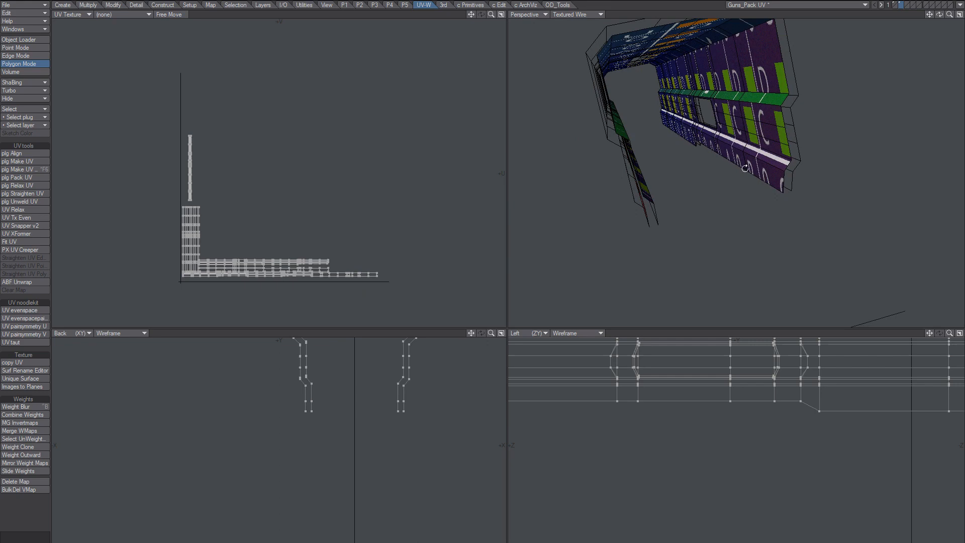
pyautogui.doubleClick(763, 143)
pyautogui.click(717, 197)
pyautogui.keyDown('ctrl'); pyautogui.keyDown('alt'); pyautogui.moveTo(719, 182); pyautogui.dragTo(721, 150); pyautogui.keyUp('alt'); pyautogui.keyUp('ctrl')
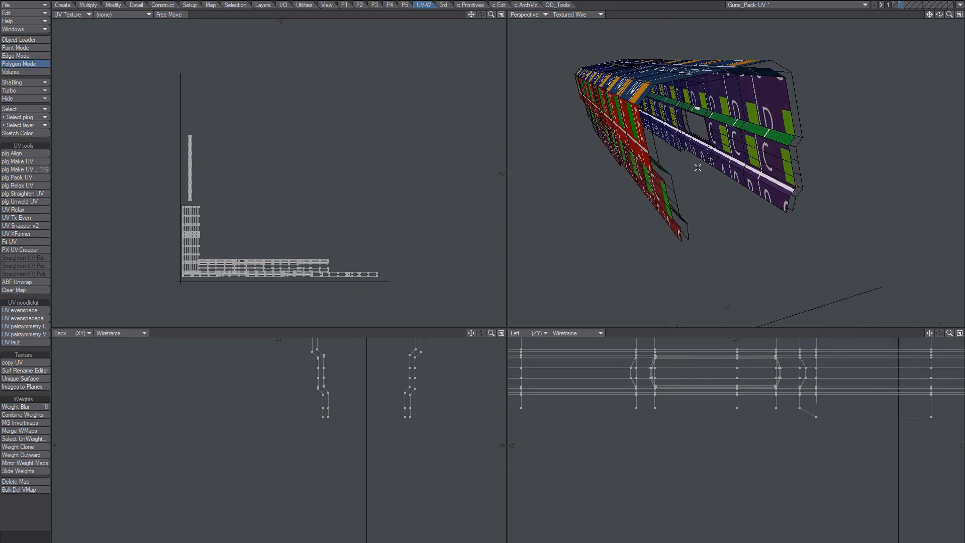
pyautogui.press('m')
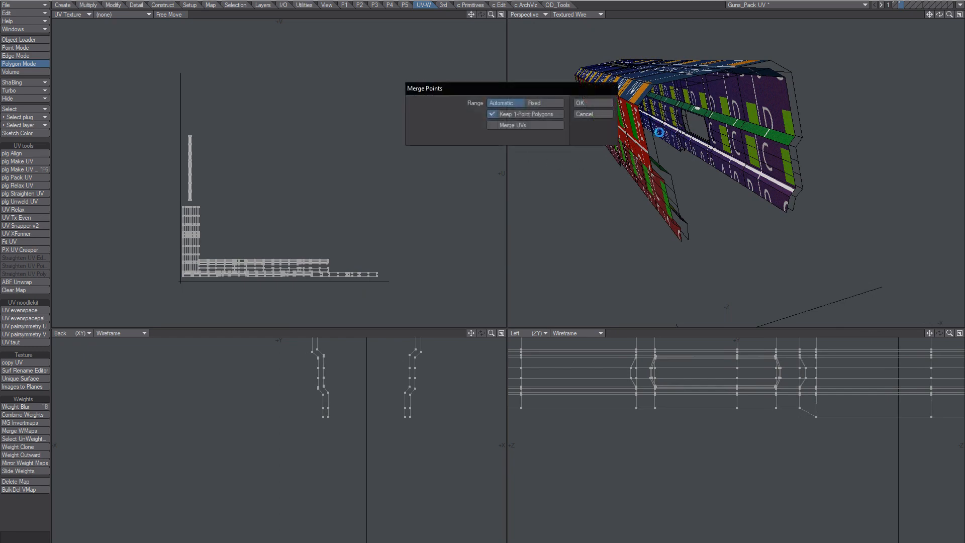
pyautogui.click(593, 104)
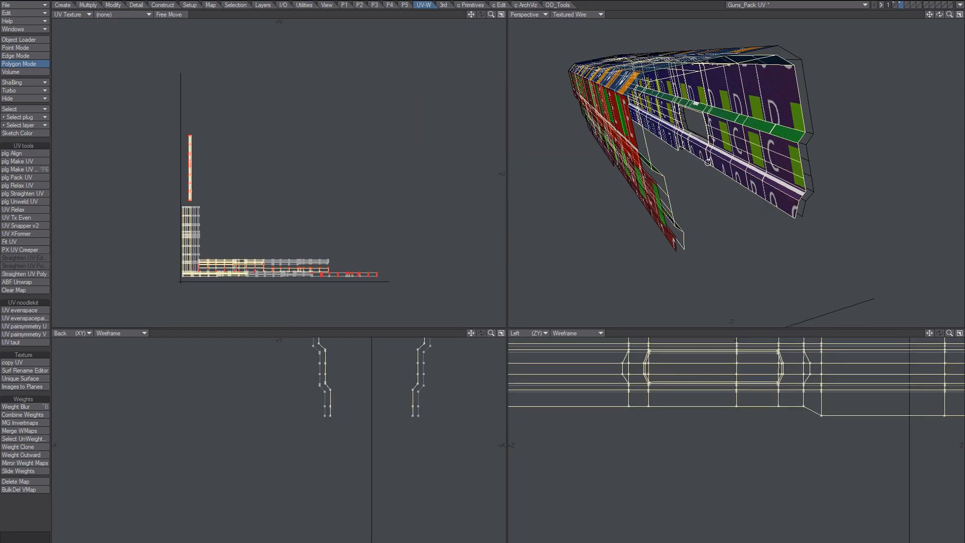
# Delete the connected inner wall of the receiver cover, keeping only its single-sided outer shell.
pyautogui.keyDown('alt'); pyautogui.moveTo(708, 162); pyautogui.dragTo(632, 159); pyautogui.keyUp('alt')
pyautogui.press('Delete')
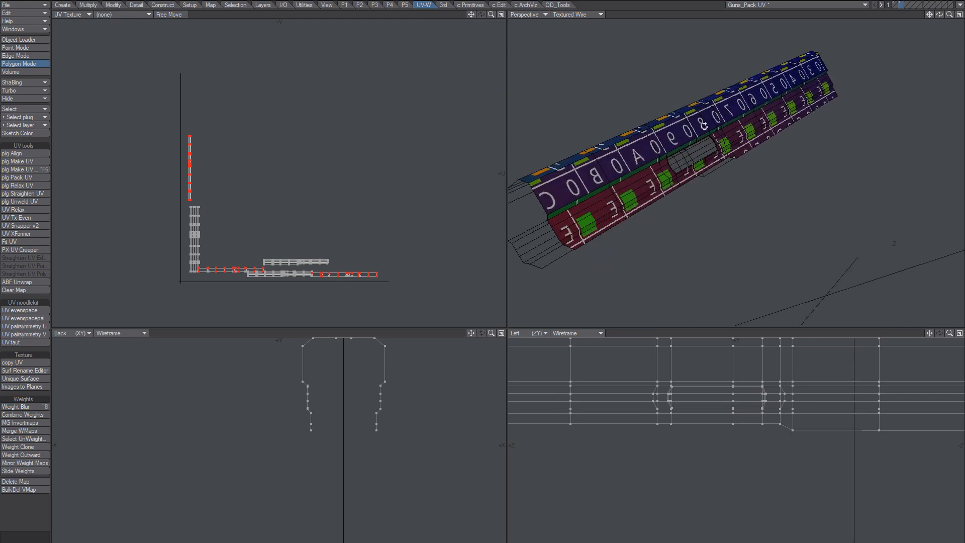
pyautogui.keyDown('alt'); pyautogui.moveTo(705, 126); pyautogui.dragTo(752, 136); pyautogui.keyUp('alt')
pyautogui.scroll(-2, 753, 133)
pyautogui.keyDown('alt'); pyautogui.moveTo(675, 153); pyautogui.dragTo(748, 130); pyautogui.keyUp('alt')
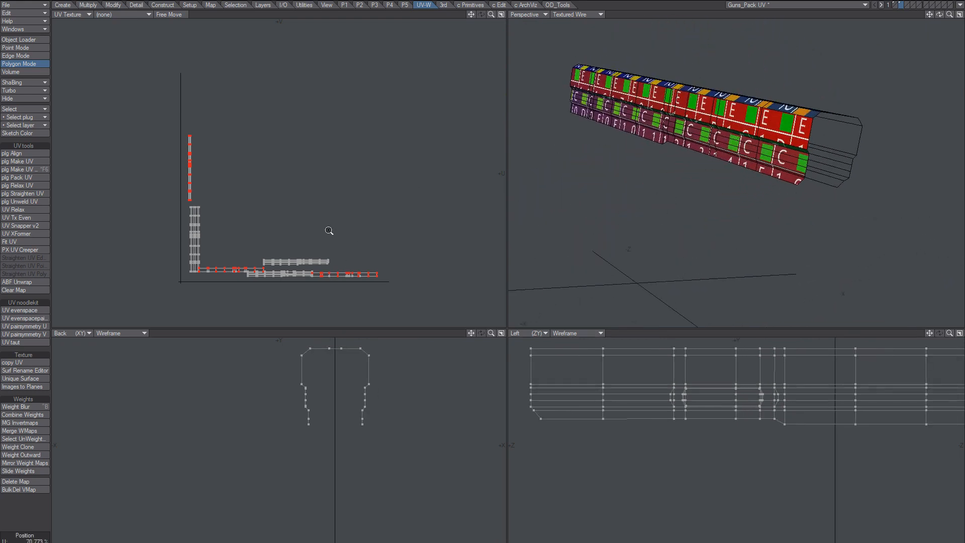
# Clear the receiver cover's old UV mapping and unwrap the whole shell with ABF Unwrap.
pyautogui.scroll(1, 352, 217)
pyautogui.keyDown('alt'); pyautogui.moveTo(362, 211); pyautogui.dragTo(353, 190); pyautogui.keyUp('alt')
pyautogui.moveTo(416, 351)
pyautogui.mouseDown(button='right')
pyautogui.moveTo(239, 437)
pyautogui.moveTo(422, 482)
pyautogui.mouseUp(button='right')
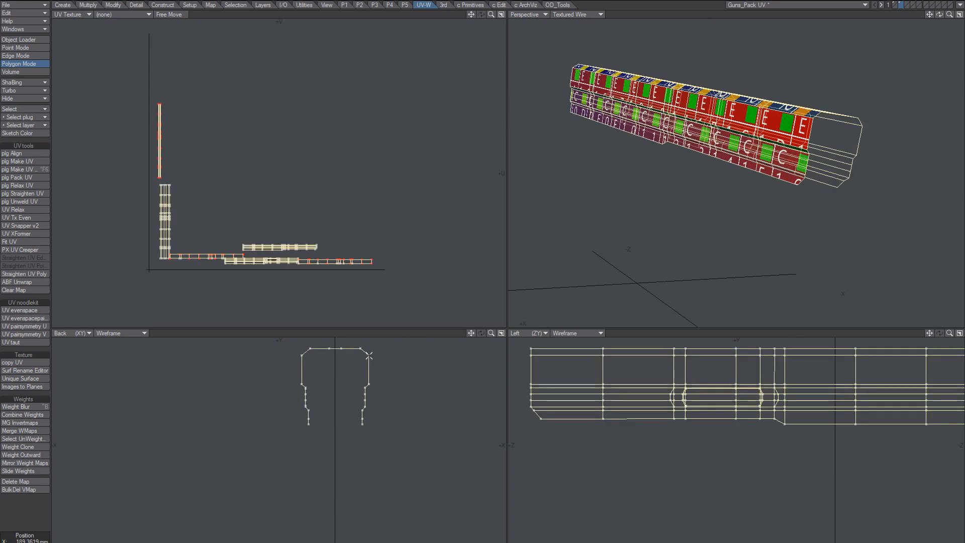
pyautogui.click(267, 217)
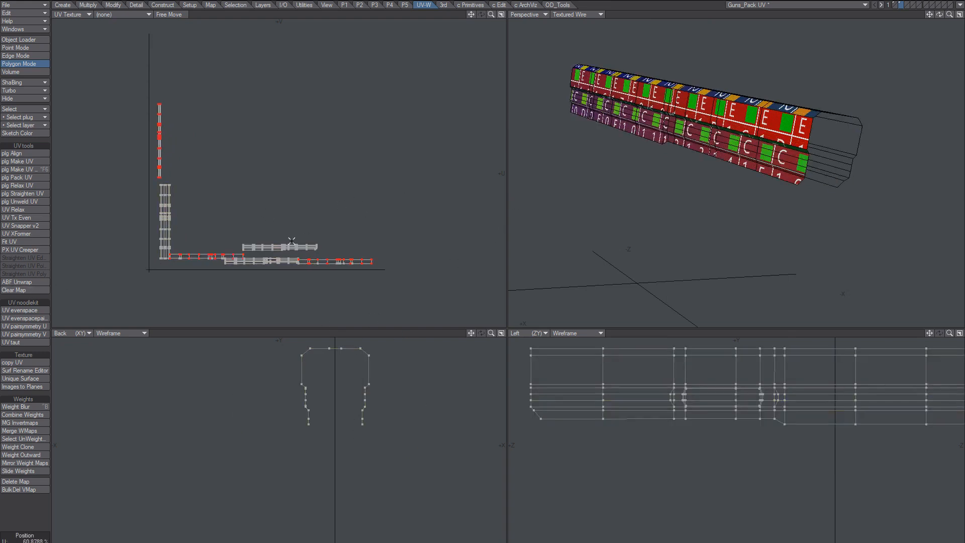
pyautogui.click(30, 283)
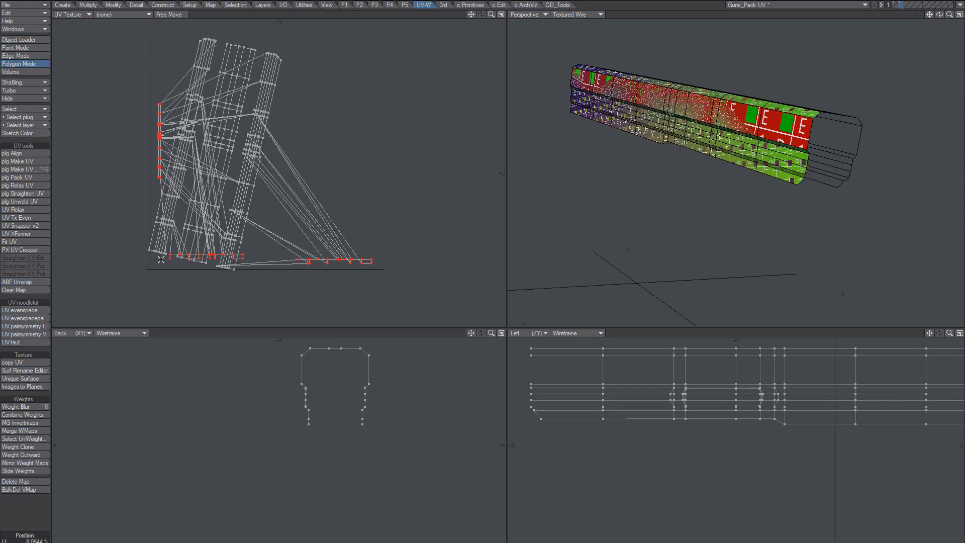
pyautogui.click(20, 290)
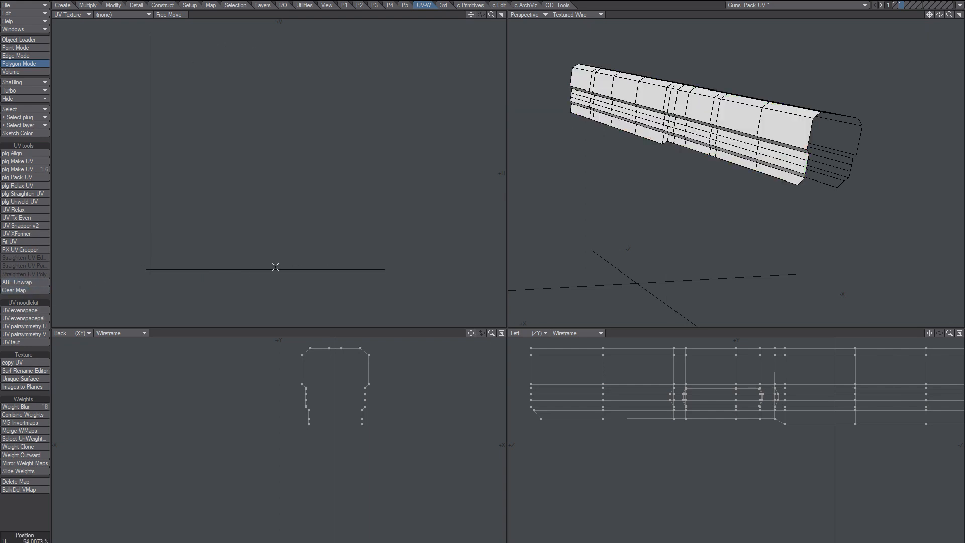
pyautogui.click(25, 283)
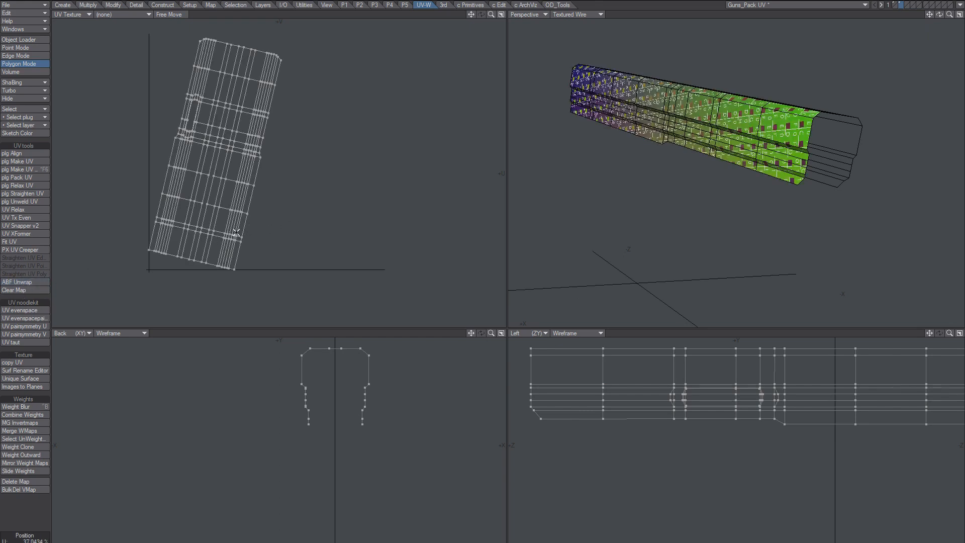
# Rotate the receiver cover's UV island until it stands upright, and undo the last over-rotation.
pyautogui.keyDown('alt'); pyautogui.moveTo(584, 166); pyautogui.dragTo(729, 181); pyautogui.keyUp('alt')
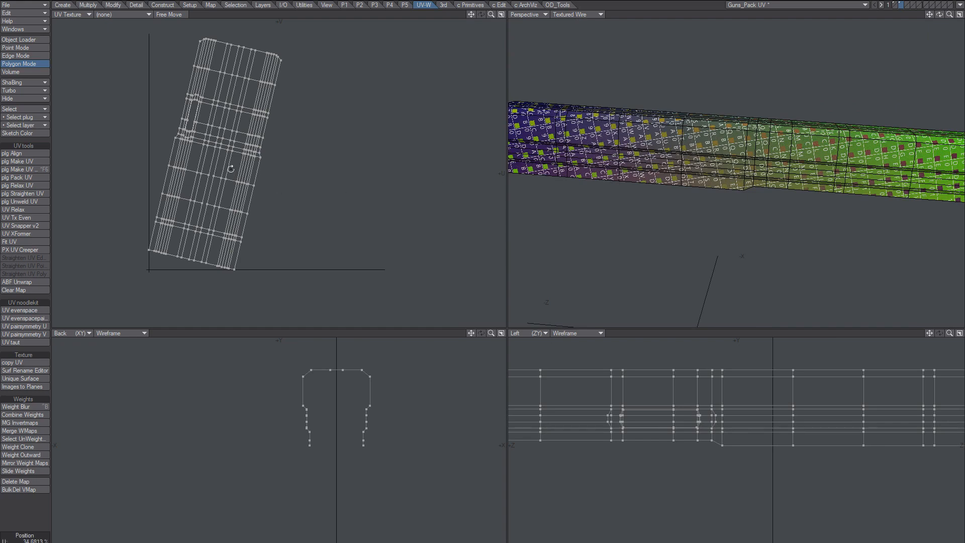
pyautogui.moveTo(230, 169)
pyautogui.mouseDown()
pyautogui.moveTo(239, 161)
pyautogui.moveTo(221, 159)
pyautogui.mouseUp()
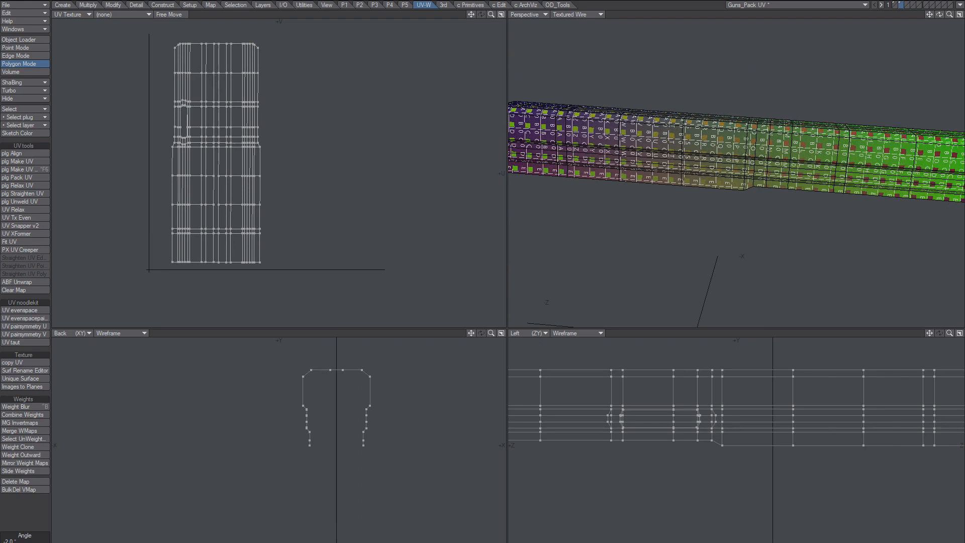
pyautogui.moveTo(222, 160); pyautogui.dragTo(220, 160)
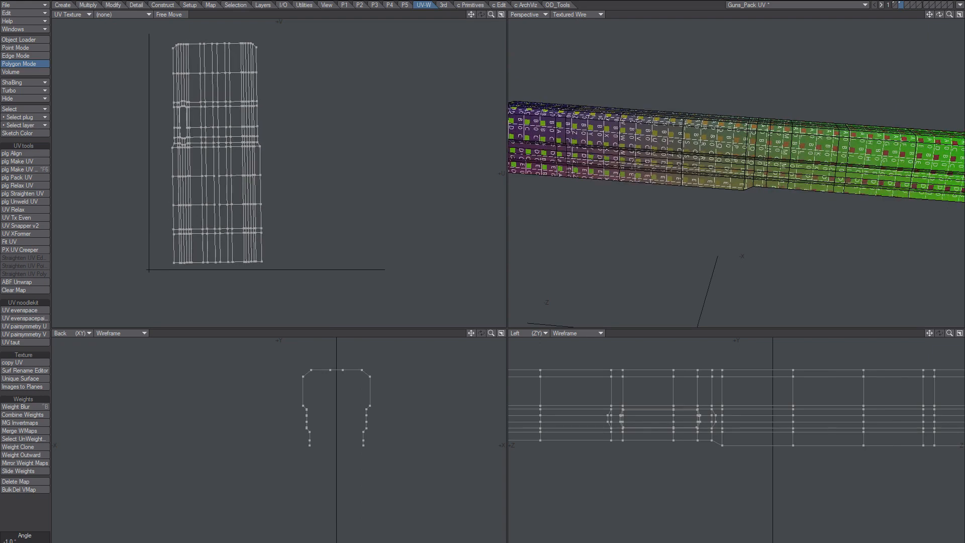
pyautogui.hotkey('ctrl', 'z')
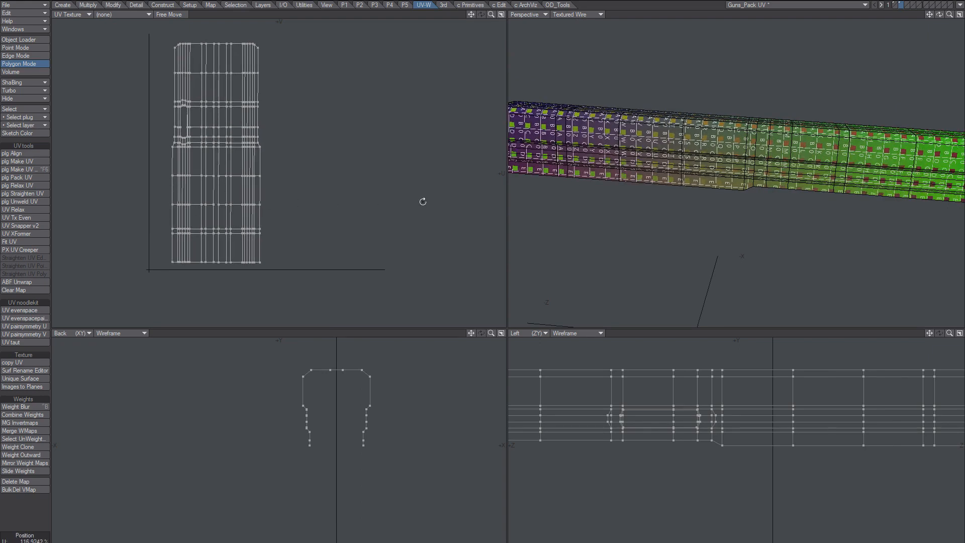
# Cut the unwrapped receiver cover out of its layer and paste it into the rifle's layer 1.
pyautogui.keyDown('alt'); pyautogui.keyDown('shift'); pyautogui.moveTo(752, 141); pyautogui.dragTo(685, 207); pyautogui.keyUp('shift'); pyautogui.keyUp('alt')
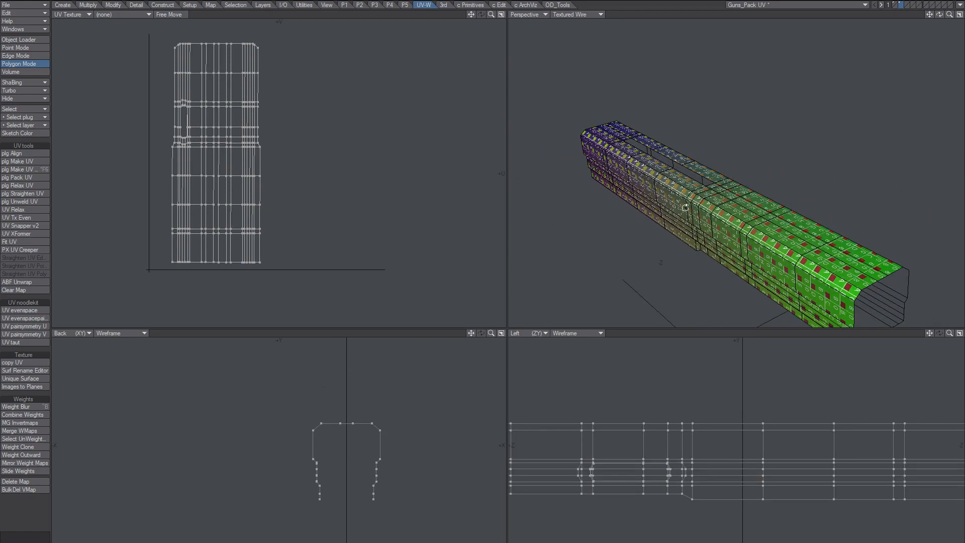
pyautogui.press('x')
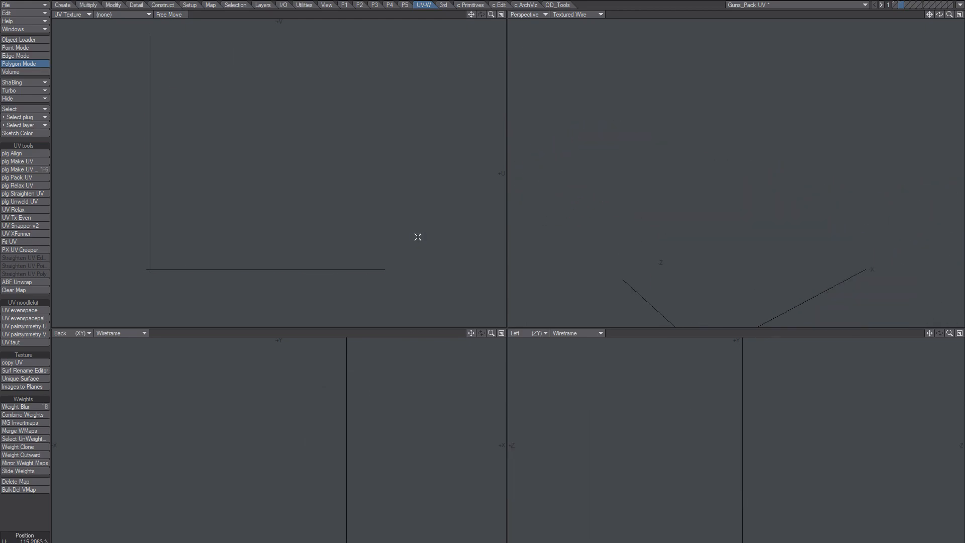
pyautogui.press('1')
pyautogui.press('v')
# Scale down the receiver cover's UV island, place it beneath the magazine's island beside the layout, and deselect it.
pyautogui.keyDown('alt'); pyautogui.moveTo(700, 220); pyautogui.dragTo(682, 196); pyautogui.keyUp('alt')
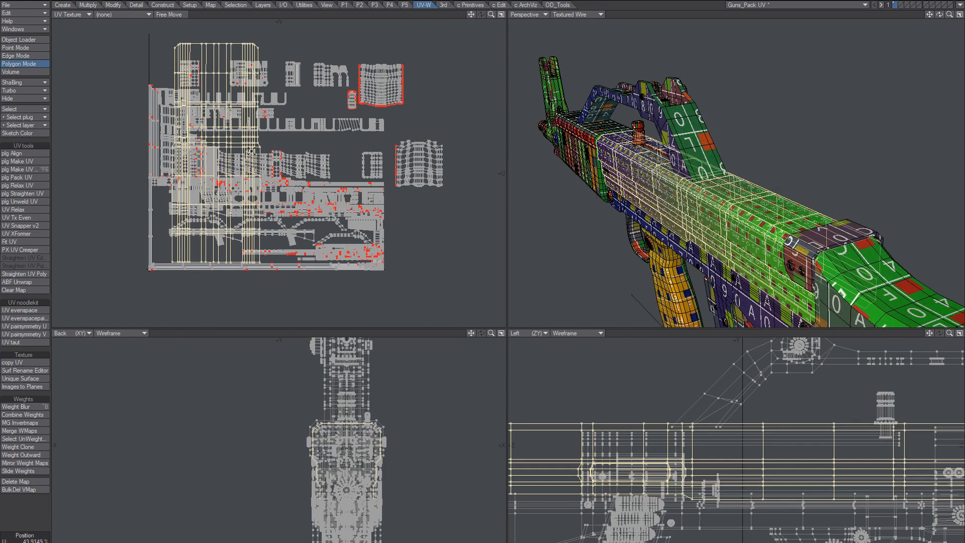
pyautogui.moveTo(251, 150); pyautogui.dragTo(412, 240)
pyautogui.press('/')
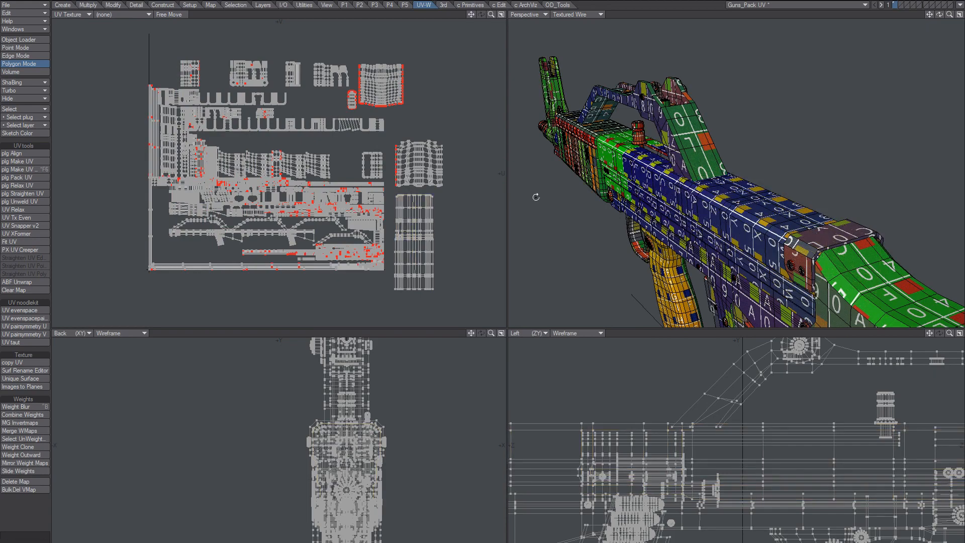
# Select the connected top and side panels of the carrying handle and move them from the rifle into layer 2.
pyautogui.keyDown('alt'); pyautogui.moveTo(536, 196); pyautogui.dragTo(721, 118); pyautogui.keyUp('alt')
pyautogui.click(635, 165)
pyautogui.keyDown('shift'); pyautogui.click(624, 171); pyautogui.keyUp('shift')
pyautogui.keyDown('shift'); pyautogui.click(631, 175); pyautogui.keyUp('shift')
pyautogui.press(']')
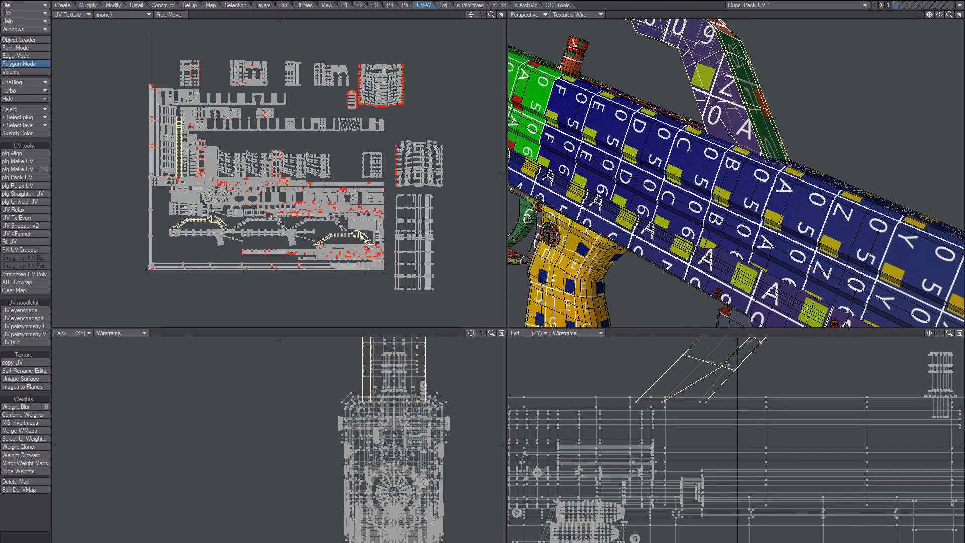
pyautogui.hotkey('ctrl', 'x')
pyautogui.press('2')
pyautogui.hotkey('ctrl', 'v')
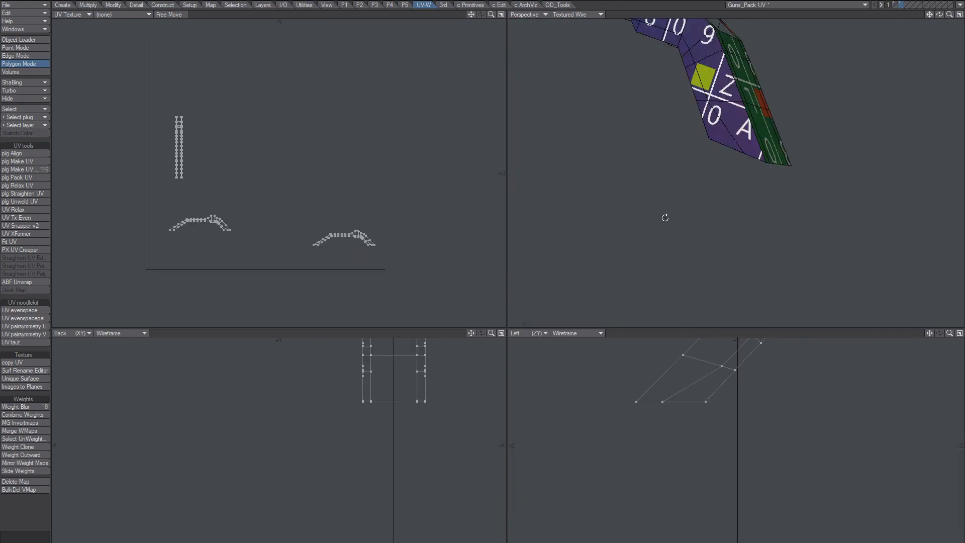
# Clear the UV mapping of the separated carrying handle panels and unwrap them with ABF Unwrap.
pyautogui.keyDown('alt'); pyautogui.moveTo(665, 217); pyautogui.dragTo(704, 256); pyautogui.keyUp('alt')
pyautogui.keyDown('alt'); pyautogui.moveTo(704, 256); pyautogui.dragTo(628, 201); pyautogui.keyUp('alt')
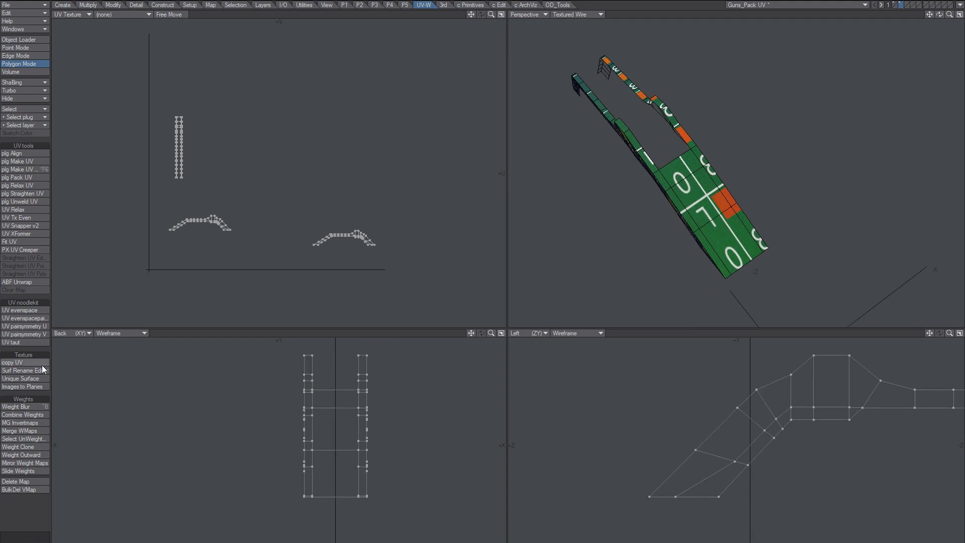
pyautogui.click(28, 290)
pyautogui.keyDown('alt'); pyautogui.moveTo(598, 202); pyautogui.dragTo(676, 186); pyautogui.keyUp('alt')
pyautogui.keyDown('alt'); pyautogui.moveTo(771, 221); pyautogui.dragTo(709, 227); pyautogui.keyUp('alt')
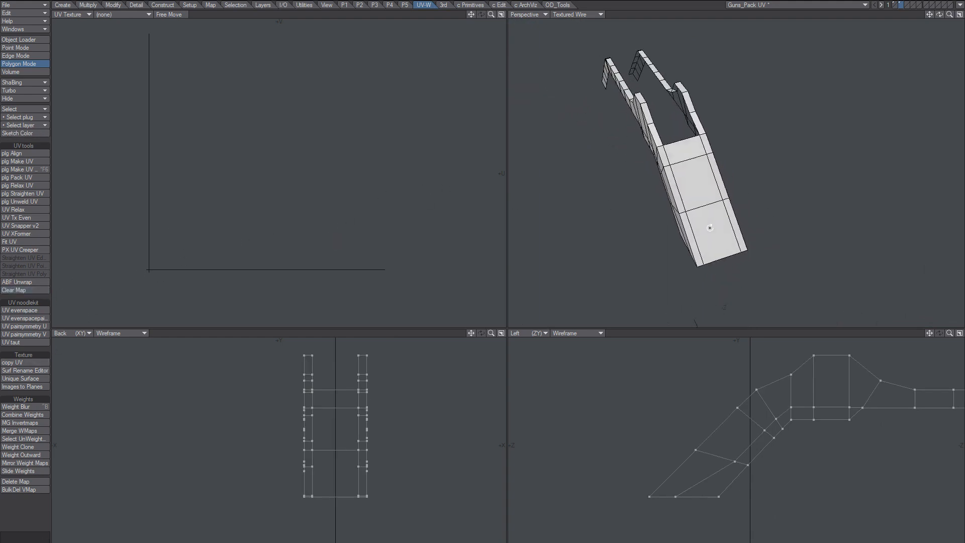
pyautogui.click(23, 282)
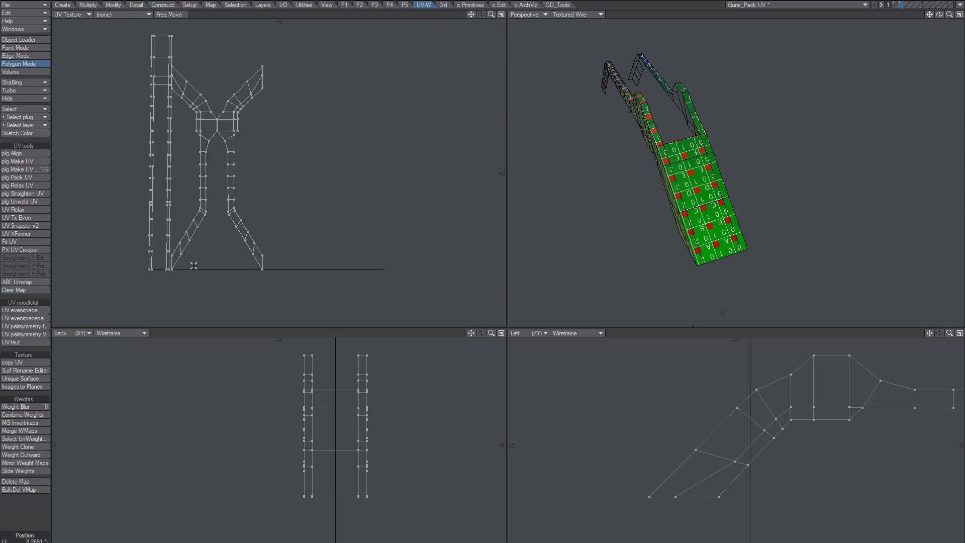
# Merge the points of the carrying handle's separate panels using the automatic range.
pyautogui.keyDown('alt'); pyautogui.moveTo(603, 176); pyautogui.dragTo(680, 206); pyautogui.keyUp('alt')
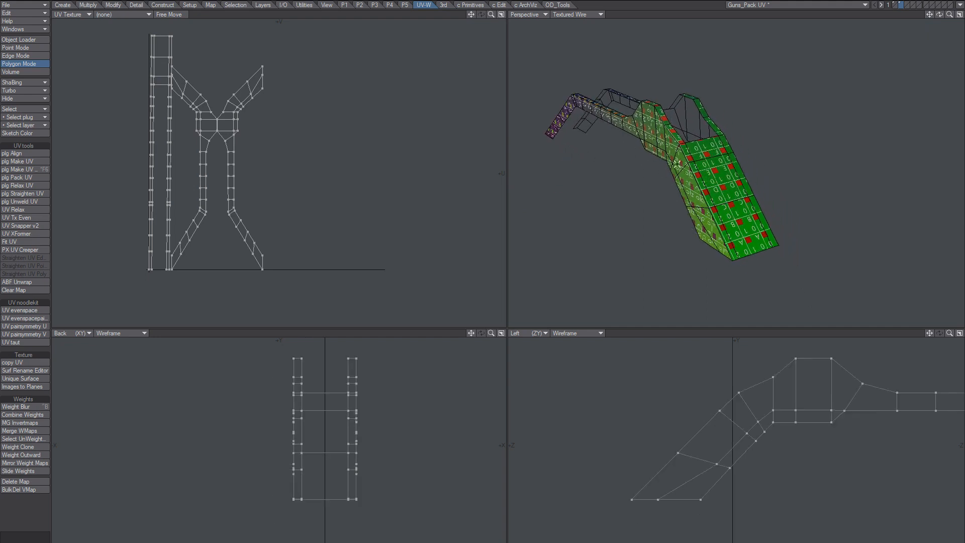
pyautogui.click(691, 181)
pyautogui.press(']')
pyautogui.keyDown('alt'); pyautogui.moveTo(713, 214); pyautogui.dragTo(761, 177); pyautogui.keyUp('alt')
pyautogui.scroll(3, 698, 183)
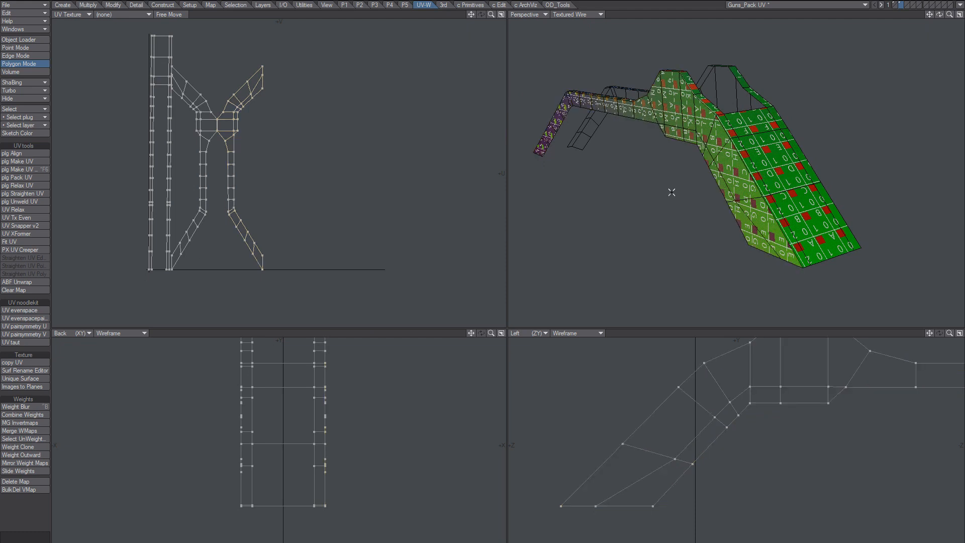
pyautogui.press('m')
pyautogui.click(585, 102)
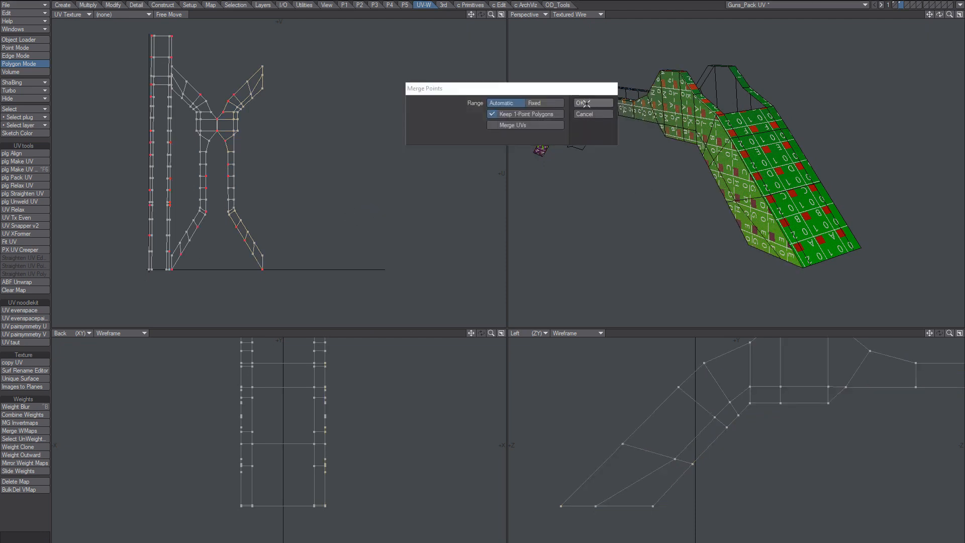
# Examine how the handle's side panel connects to its neighbours in the UV map and along the sloped front edge.
pyautogui.keyDown('alt'); pyautogui.moveTo(758, 200); pyautogui.dragTo(733, 166); pyautogui.keyUp('alt')
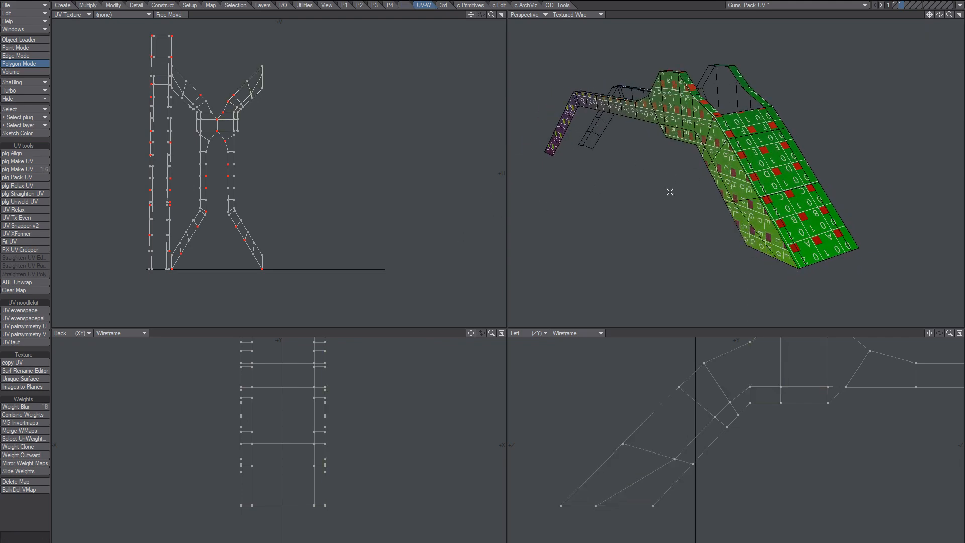
pyautogui.moveTo(285, 92)
pyautogui.mouseDown(button='right')
pyautogui.moveTo(210, 37)
pyautogui.moveTo(277, 59)
pyautogui.mouseUp(button='right')
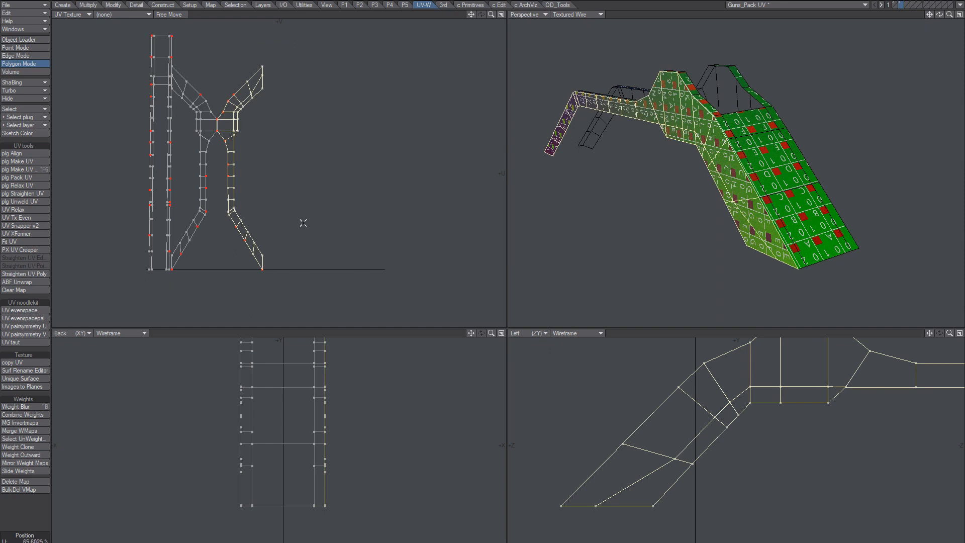
pyautogui.click(323, 193)
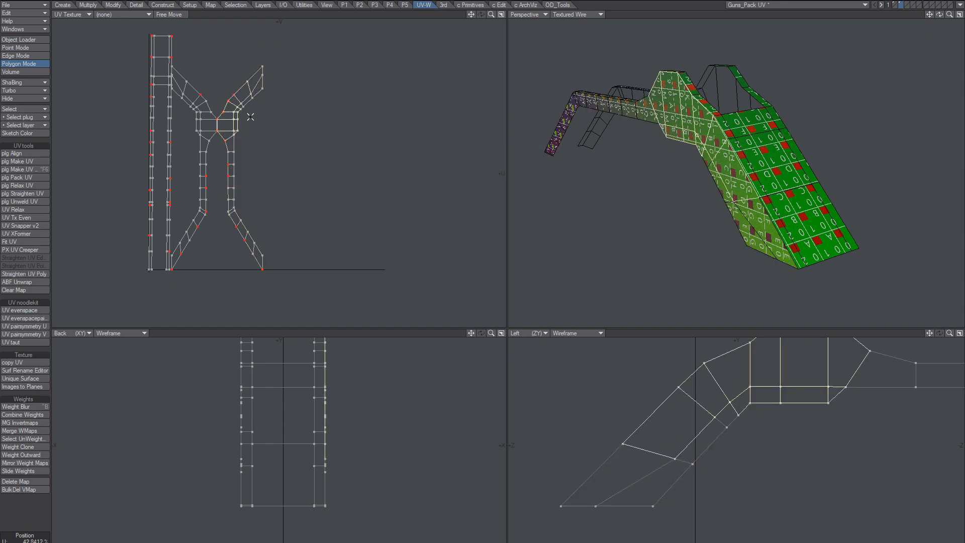
pyautogui.moveTo(228, 40)
pyautogui.mouseDown(button='right')
pyautogui.moveTo(332, 56)
pyautogui.moveTo(282, 126)
pyautogui.mouseUp(button='right')
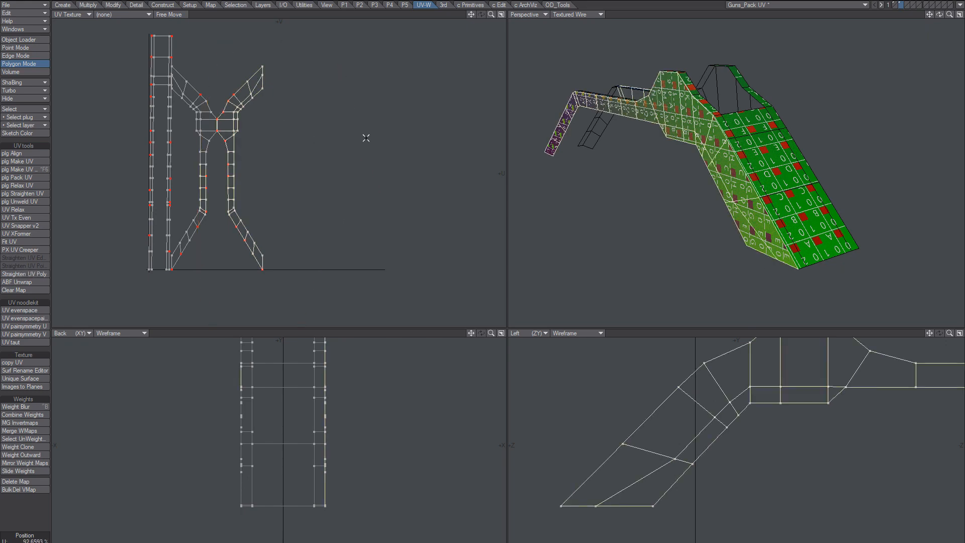
pyautogui.press('/')
pyautogui.moveTo(762, 171)
pyautogui.keyDown('ctrl'); pyautogui.keyDown('alt'); pyautogui.mouseDown()
pyautogui.moveTo(815, 155)
pyautogui.moveTo(784, 165)
pyautogui.moveTo(754, 151)
pyautogui.moveTo(782, 150)
pyautogui.mouseUp(); pyautogui.keyUp('alt'); pyautogui.keyUp('ctrl')
pyautogui.moveTo(701, 151); pyautogui.dragTo(731, 150)
pyautogui.press('/')
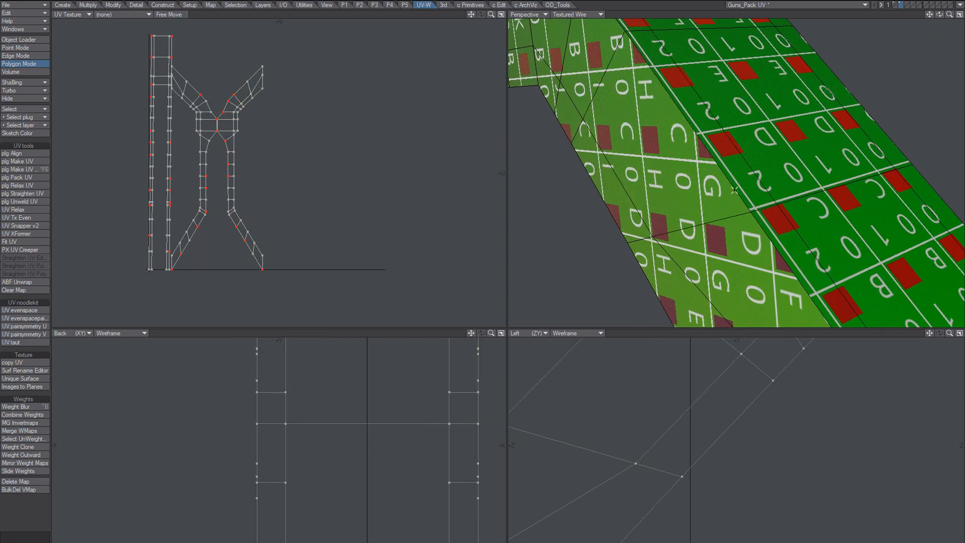
pyautogui.moveTo(734, 190); pyautogui.dragTo(689, 111)
pyautogui.press('/')
pyautogui.keyDown('ctrl'); pyautogui.keyDown('alt'); pyautogui.moveTo(765, 203); pyautogui.dragTo(744, 191); pyautogui.keyUp('alt'); pyautogui.keyUp('ctrl')
pyautogui.keyDown('alt'); pyautogui.keyDown('shift'); pyautogui.moveTo(744, 191); pyautogui.dragTo(556, 154); pyautogui.keyUp('shift'); pyautogui.keyUp('alt')
# Merge the handle's points again, clear its old UV mapping and unwrap it with ABF Unwrap.
pyautogui.press('m')
pyautogui.click(579, 104)
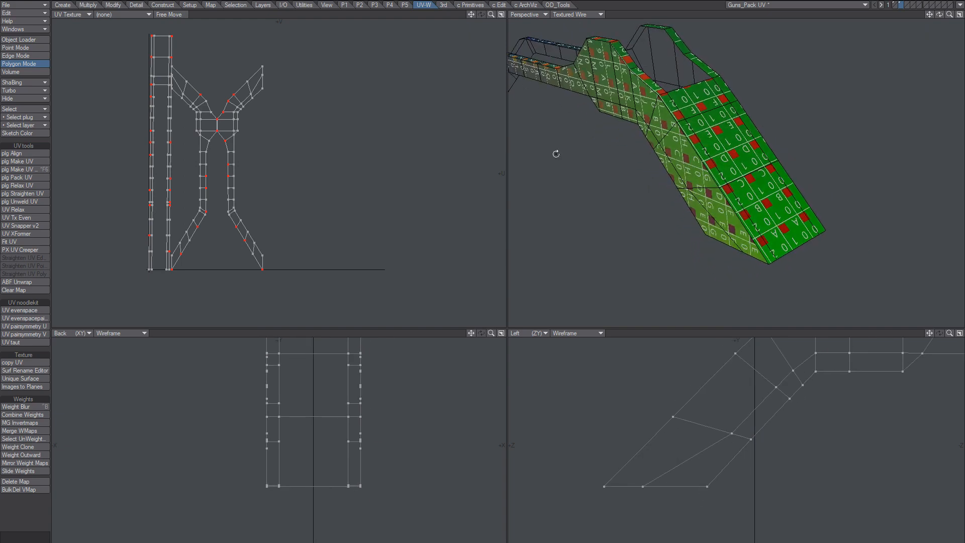
pyautogui.click(25, 284)
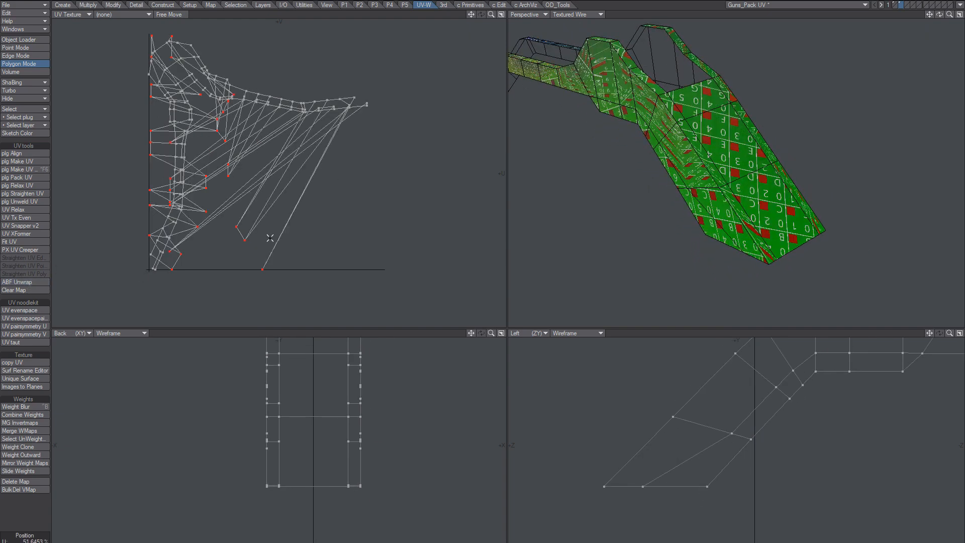
pyautogui.click(30, 290)
pyautogui.click(18, 282)
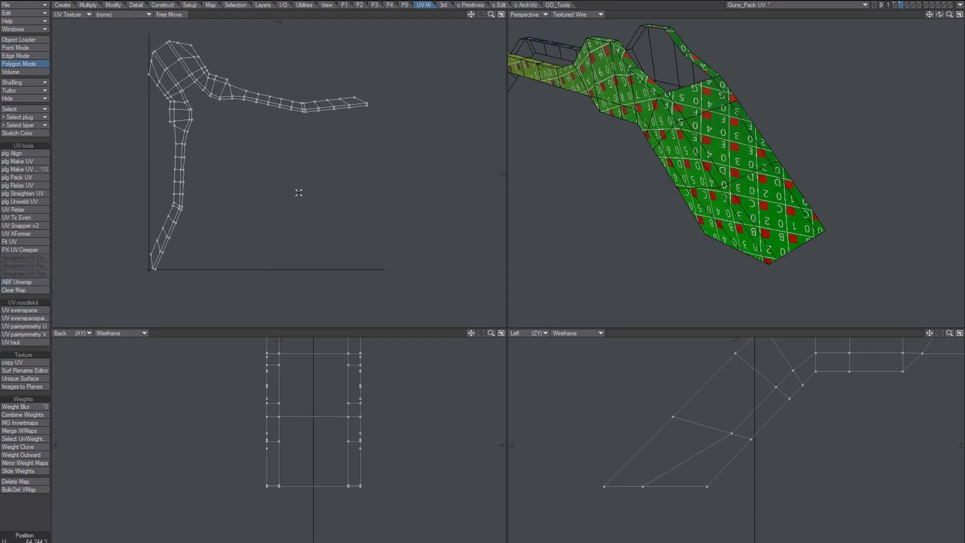
# Rotate the carrying handle's UV island until its two arms form an upright V.
pyautogui.scroll(5, 668, 173)
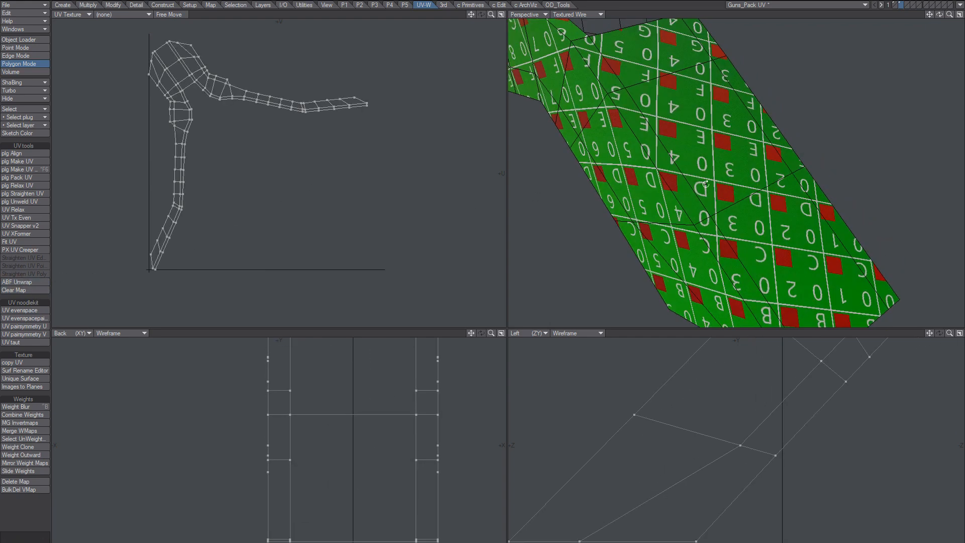
pyautogui.keyDown('alt'); pyautogui.moveTo(704, 180); pyautogui.dragTo(648, 100); pyautogui.keyUp('alt')
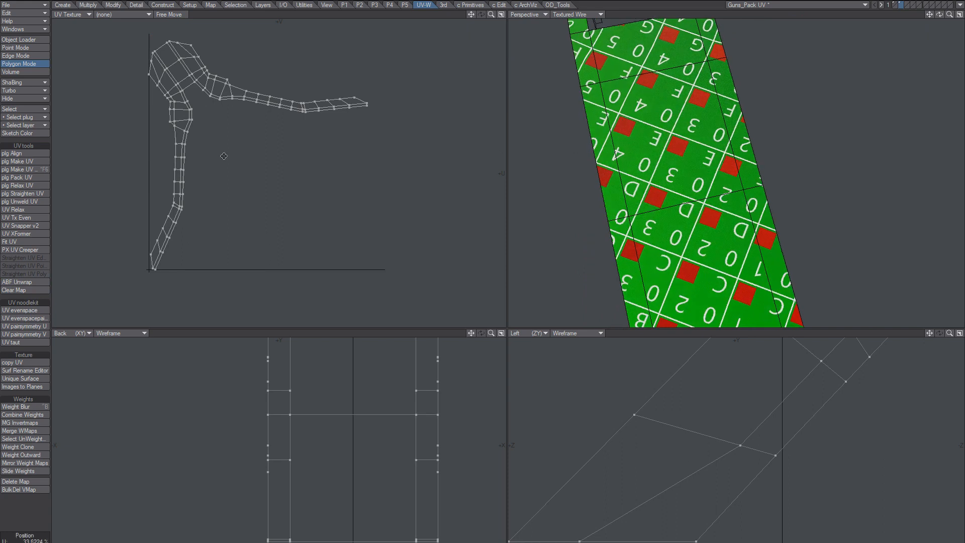
pyautogui.scroll(-2, 224, 155)
pyautogui.keyDown('alt'); pyautogui.moveTo(219, 158); pyautogui.dragTo(279, 172); pyautogui.keyUp('alt')
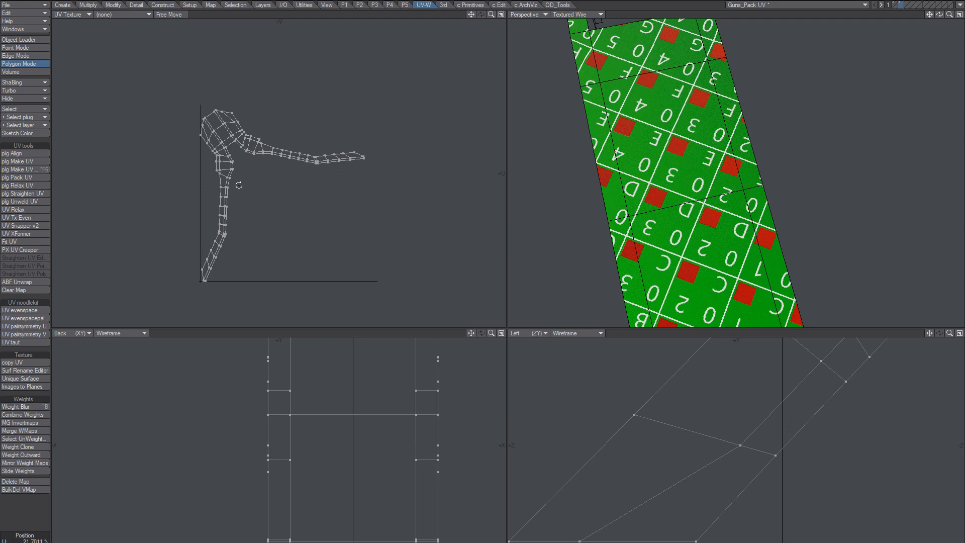
pyautogui.moveTo(239, 185); pyautogui.dragTo(302, 151)
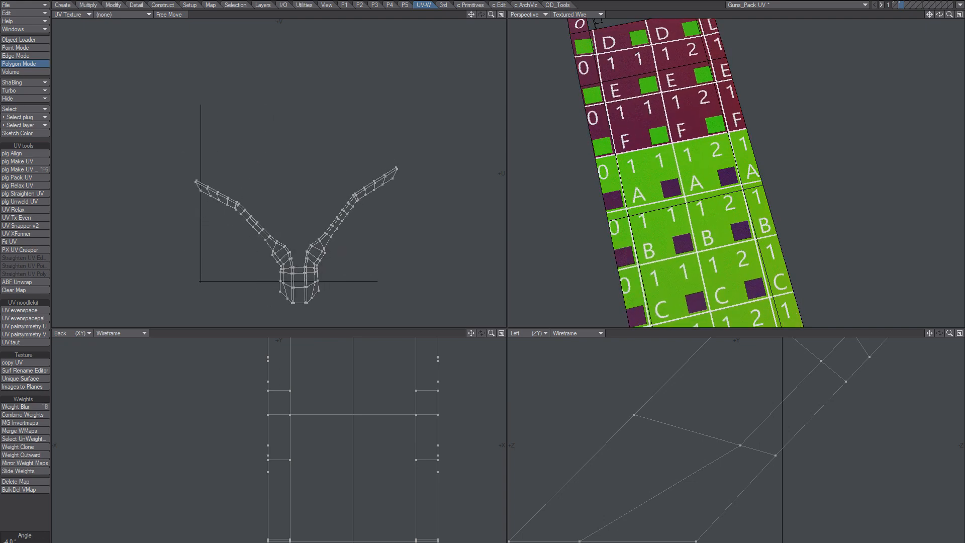
# Fine-tune the handle island's rotation and move it up into the UV square.
pyautogui.hotkey('ctrl', 'z')
pyautogui.hotkey('ctrl', 'z')
pyautogui.press('z')
pyautogui.press('z')
pyautogui.moveTo(289, 234); pyautogui.dragTo(285, 234)
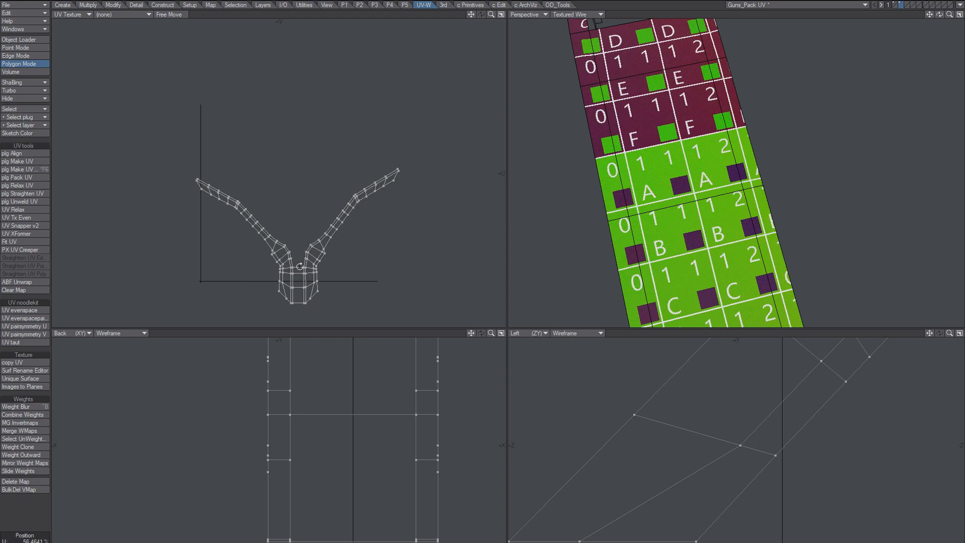
pyautogui.moveTo(300, 267)
pyautogui.mouseDown()
pyautogui.moveTo(288, 266)
pyautogui.moveTo(308, 273)
pyautogui.mouseUp()
pyautogui.keyDown('alt'); pyautogui.moveTo(308, 273); pyautogui.dragTo(311, 236); pyautogui.keyUp('alt')
pyautogui.keyDown('alt'); pyautogui.moveTo(724, 139); pyautogui.dragTo(713, 194); pyautogui.keyUp('alt')
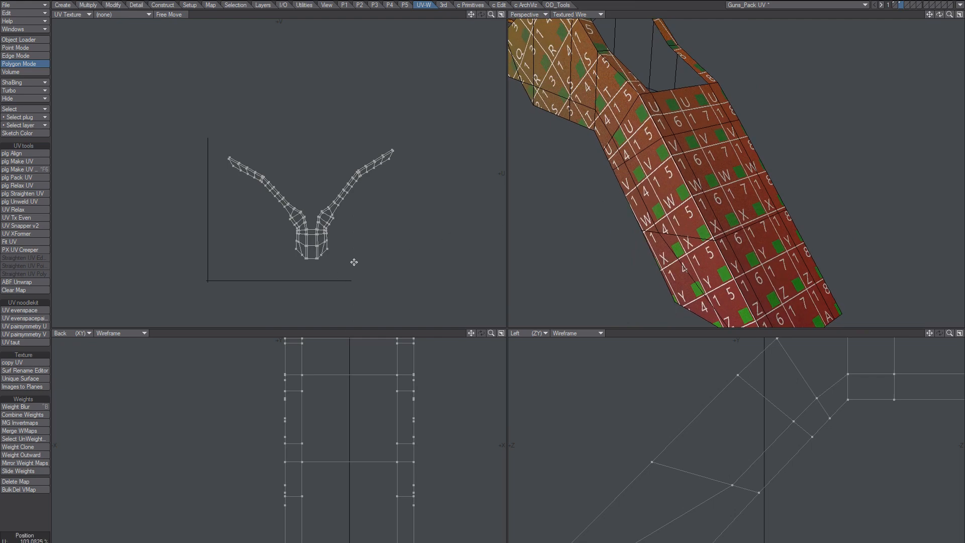
# Move the handle back into layer 1 with the rest of the rifle and place its UV island beside the UV square.
pyautogui.hotkey('ctrl', 'x')
pyautogui.press('1')
pyautogui.hotkey('ctrl', 'v')
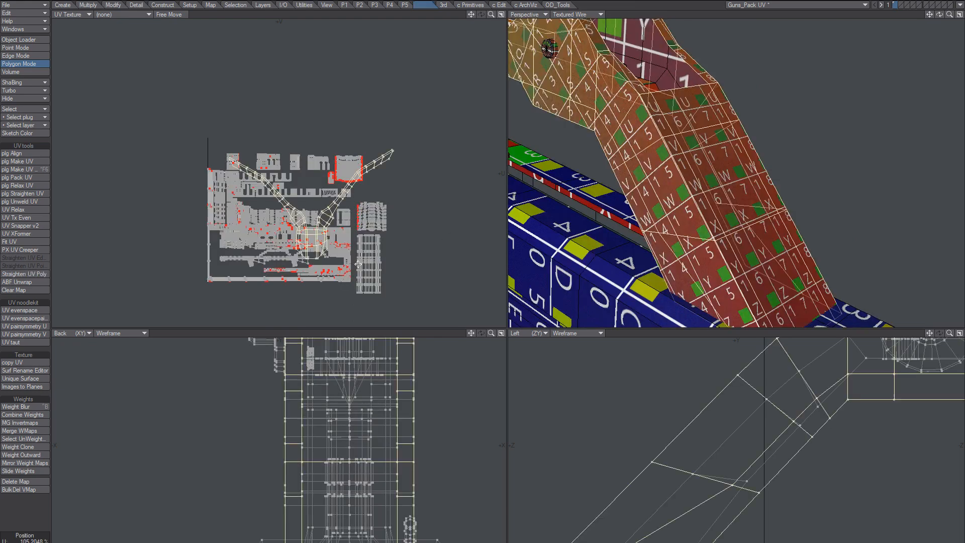
pyautogui.moveTo(312, 203); pyautogui.dragTo(367, 207)
pyautogui.press('t')
pyautogui.press('/')
# Examine the checker texture over the whole rifle and its stock in a maximized perspective view.
pyautogui.keyDown('alt'); pyautogui.moveTo(649, 211); pyautogui.dragTo(703, 185); pyautogui.keyUp('alt')
pyautogui.scroll(-4, 658, 211)
pyautogui.scroll(-4, 701, 206)
pyautogui.keyDown('alt'); pyautogui.moveTo(702, 185); pyautogui.dragTo(722, 159); pyautogui.keyUp('alt')
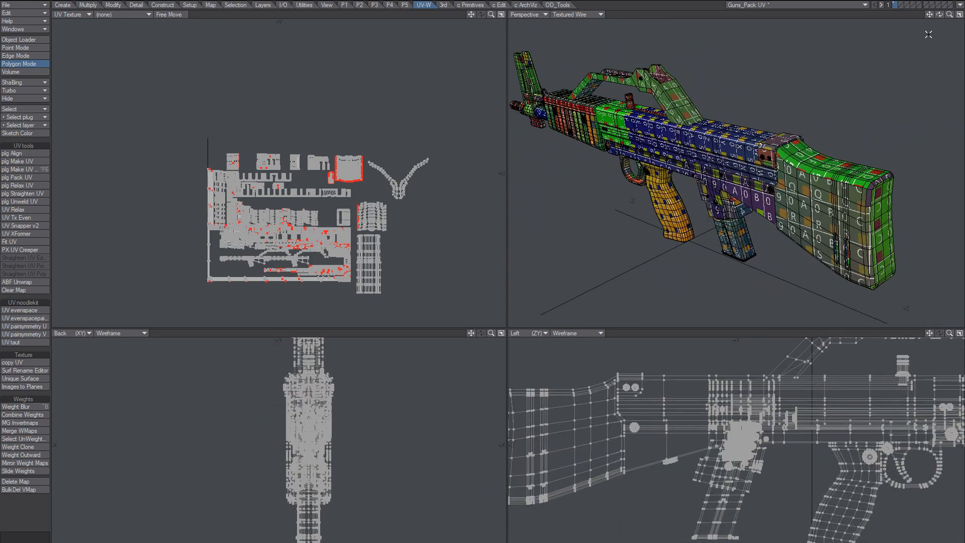
pyautogui.click(959, 14)
pyautogui.scroll(5, 534, 308)
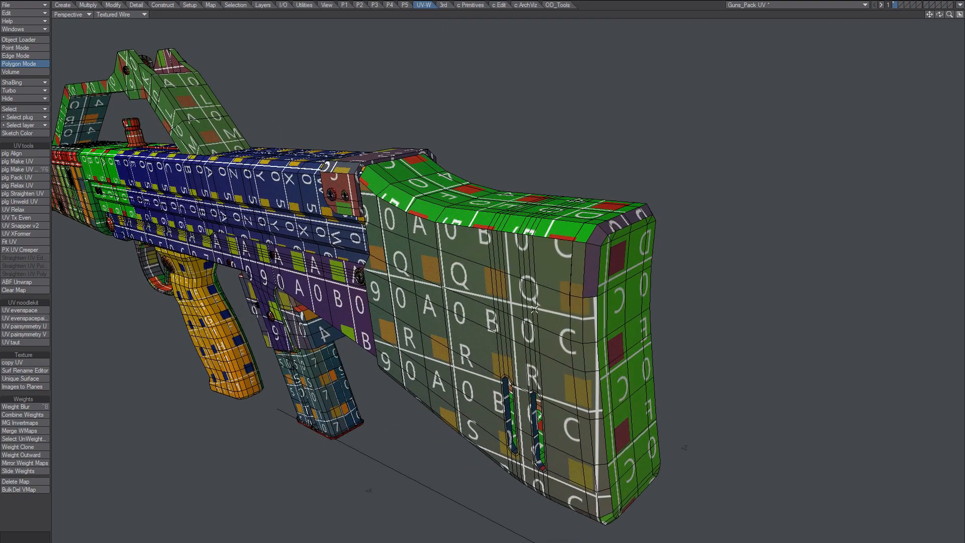
pyautogui.scroll(-5, 535, 308)
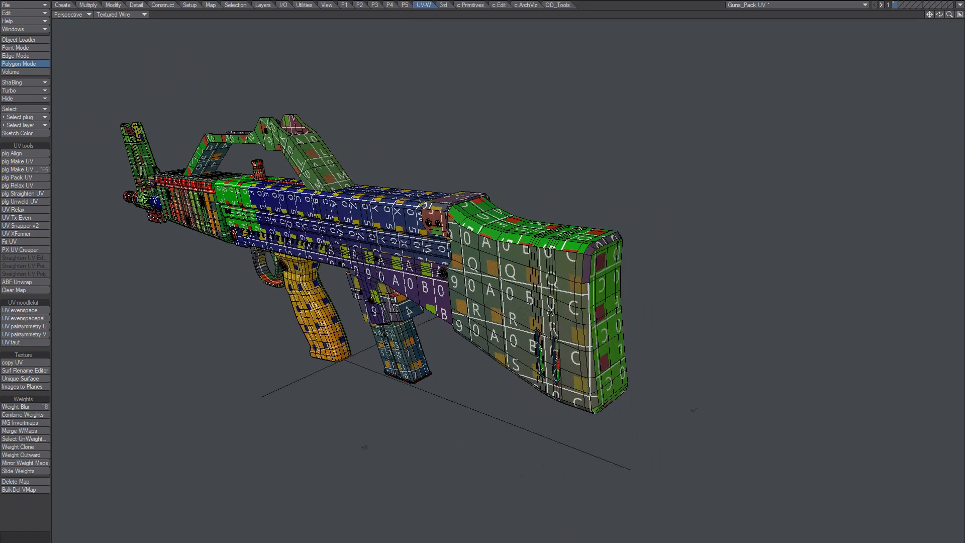
pyautogui.keyDown('alt'); pyautogui.moveTo(550, 313); pyautogui.dragTo(587, 225); pyautogui.keyUp('alt')
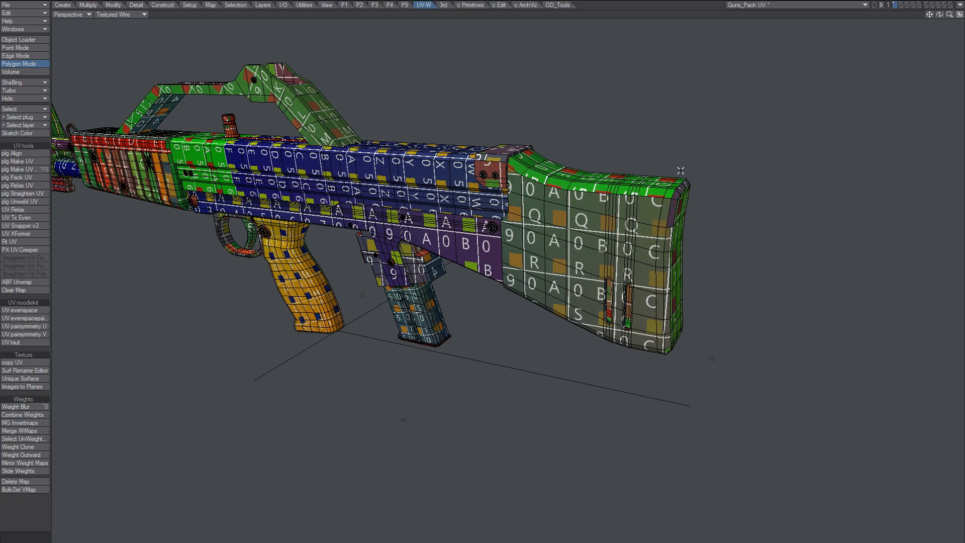
pyautogui.keyDown('alt'); pyautogui.moveTo(681, 171); pyautogui.dragTo(665, 197); pyautogui.keyUp('alt')
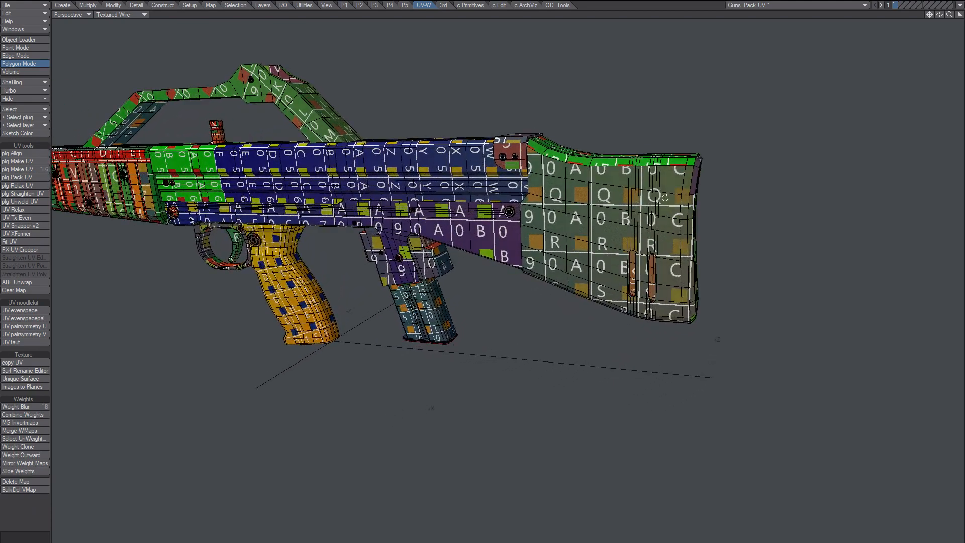
# Select the whole stock in Wireframe display, move it to its own layer and show it in Wireframe Shade.
pyautogui.click(132, 14)
pyautogui.click(132, 4)
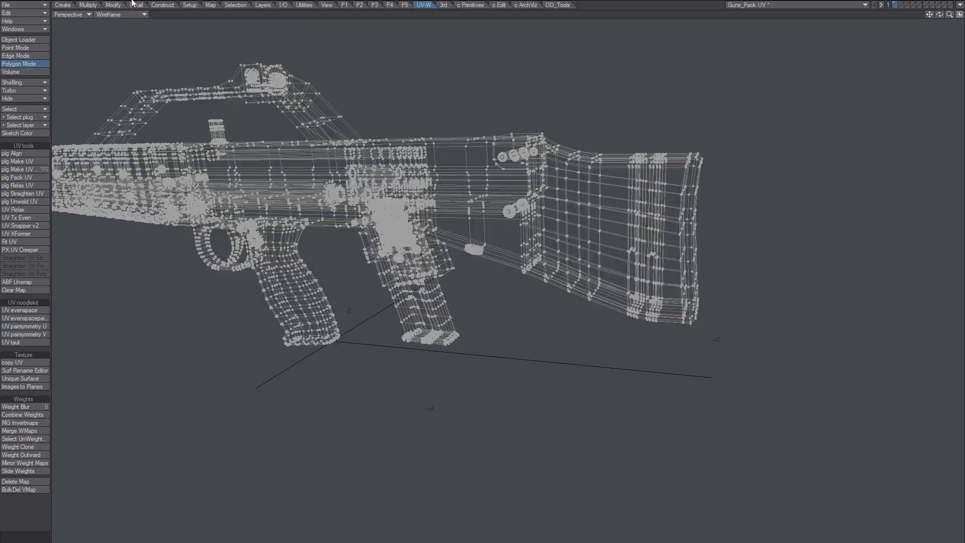
pyautogui.moveTo(734, 118)
pyautogui.mouseDown(button='right')
pyautogui.moveTo(566, 411)
pyautogui.moveTo(809, 352)
pyautogui.mouseUp(button='right')
pyautogui.keyDown('alt'); pyautogui.moveTo(651, 221); pyautogui.dragTo(587, 252); pyautogui.keyUp('alt')
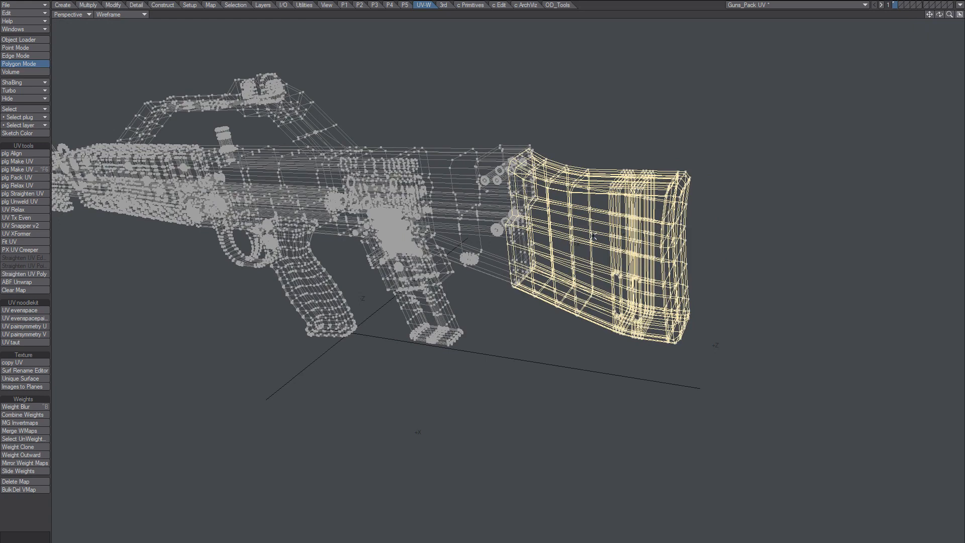
pyautogui.press('/')
pyautogui.press('=')
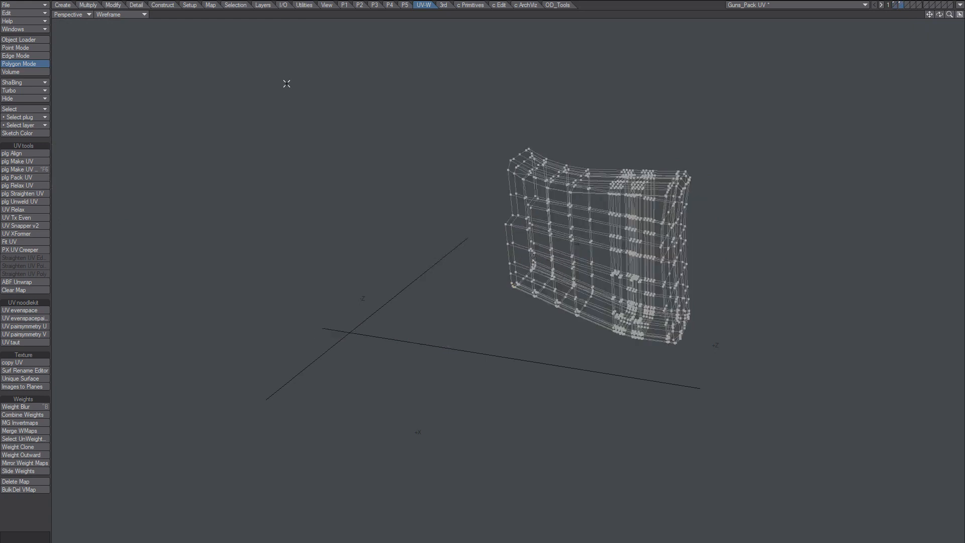
pyautogui.click(121, 14)
pyautogui.click(137, 50)
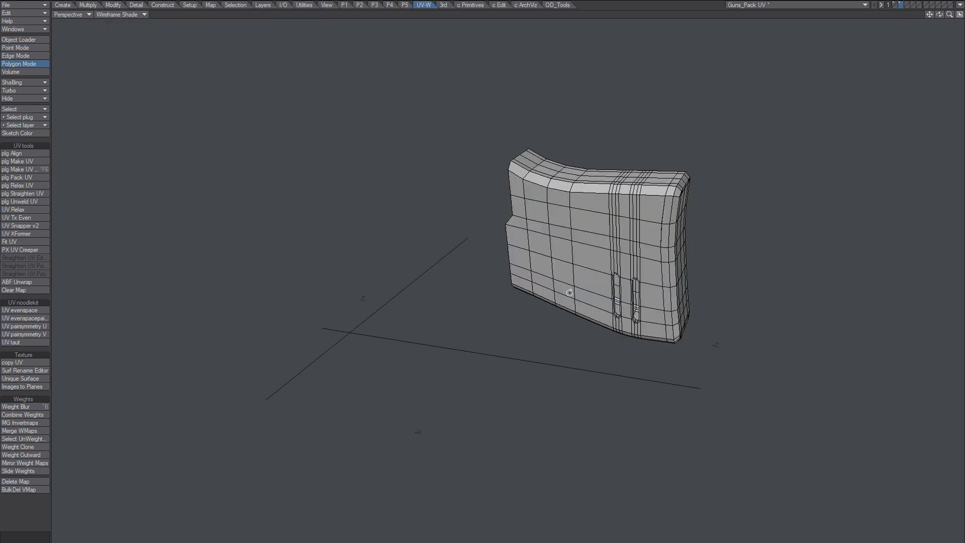
# Check which faces of the stock's sides are connected and merge its points using the Fixed range.
pyautogui.keyDown('alt'); pyautogui.moveTo(569, 292); pyautogui.dragTo(643, 200); pyautogui.keyUp('alt')
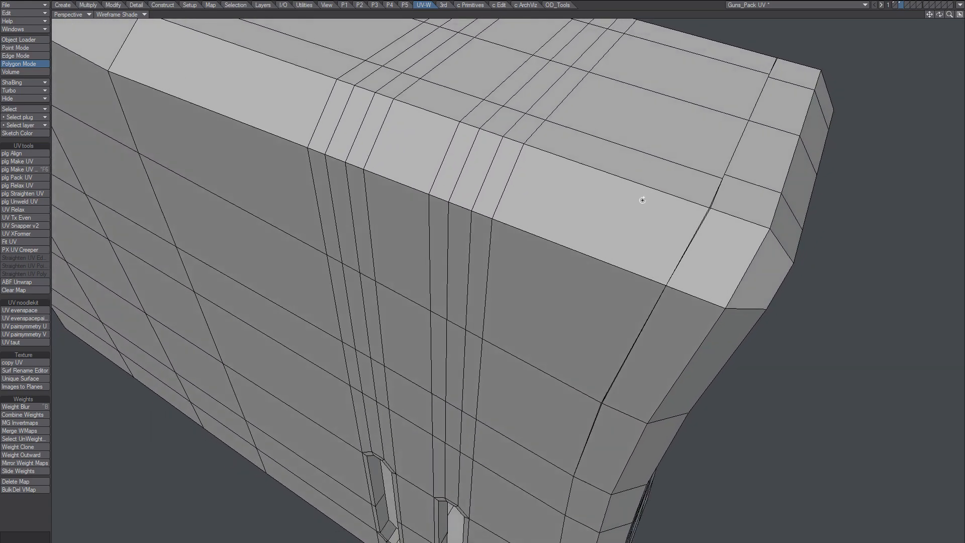
pyautogui.moveTo(704, 226)
pyautogui.mouseDown()
pyautogui.moveTo(657, 302)
pyautogui.moveTo(626, 288)
pyautogui.mouseUp()
pyautogui.moveTo(625, 288)
pyautogui.keyDown('alt'); pyautogui.mouseDown()
pyautogui.moveTo(679, 372)
pyautogui.moveTo(627, 273)
pyautogui.mouseUp(); pyautogui.keyUp('alt')
pyautogui.press('/')
pyautogui.click(653, 289)
pyautogui.press(']')
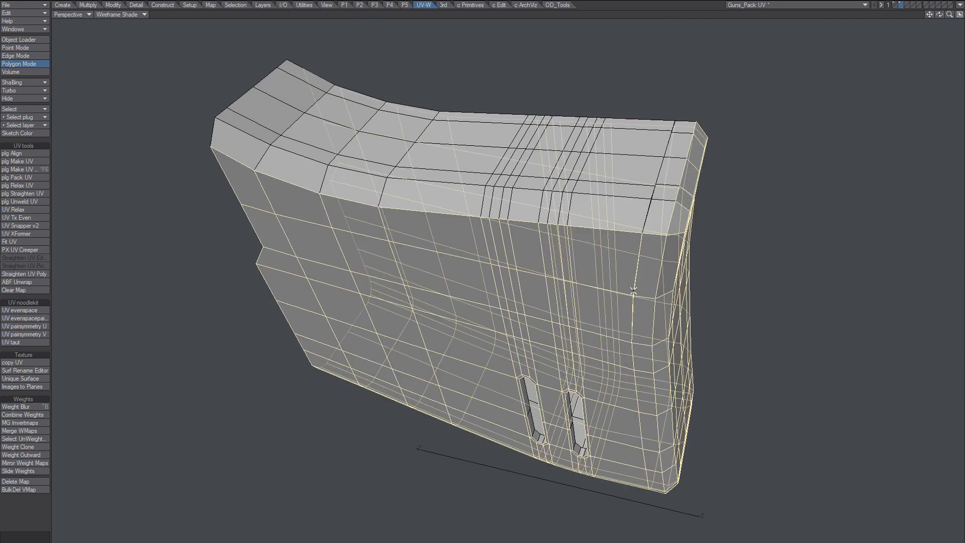
pyautogui.press('m')
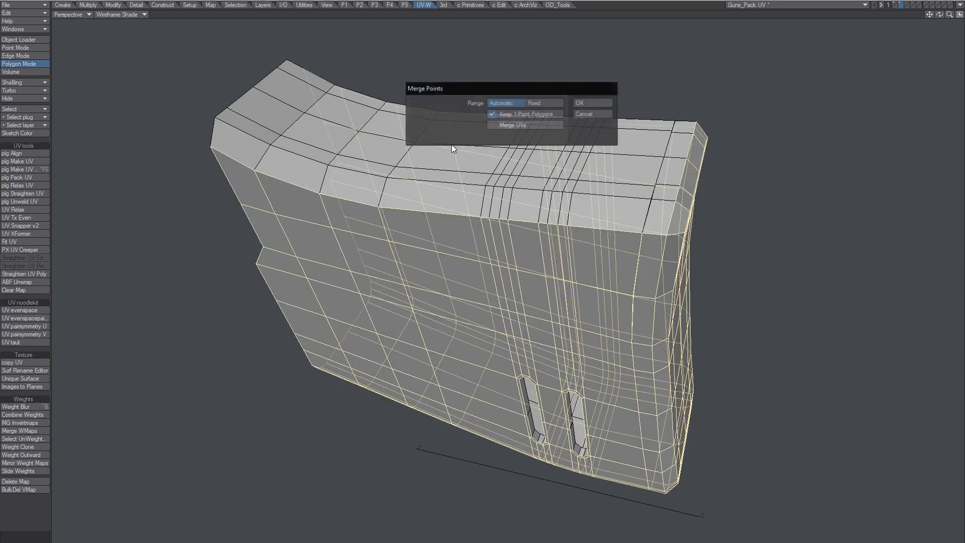
pyautogui.click(547, 104)
pyautogui.click(590, 103)
pyautogui.press('/')
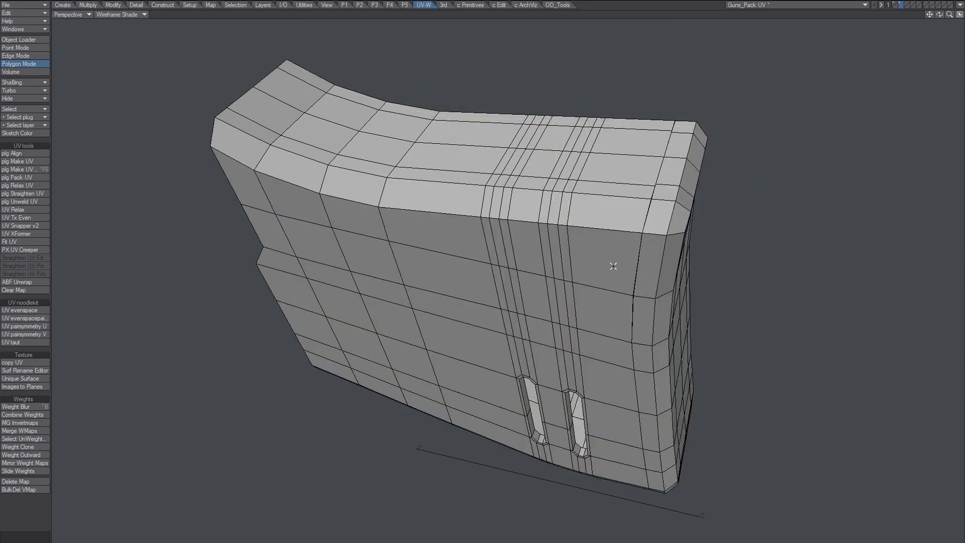
# Check the connection between the stock's sides and top, and merge the points again with a fixed distance.
pyautogui.keyDown('alt'); pyautogui.moveTo(681, 265); pyautogui.dragTo(677, 308); pyautogui.keyUp('alt')
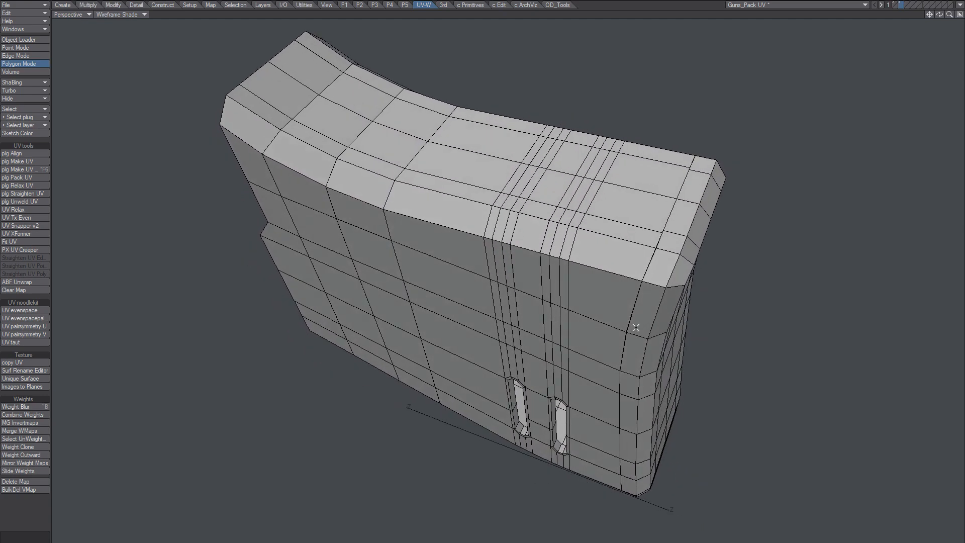
pyautogui.doubleClick(613, 300)
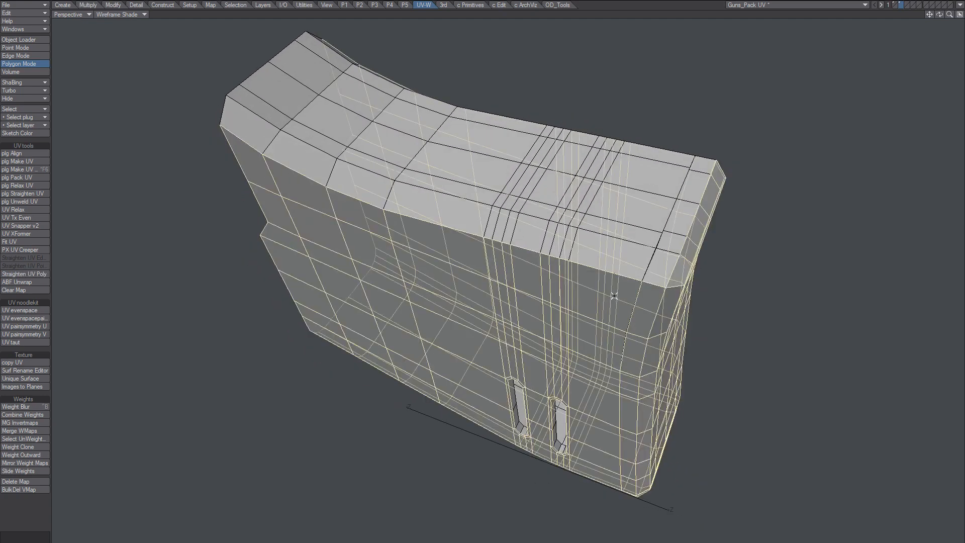
pyautogui.press('/')
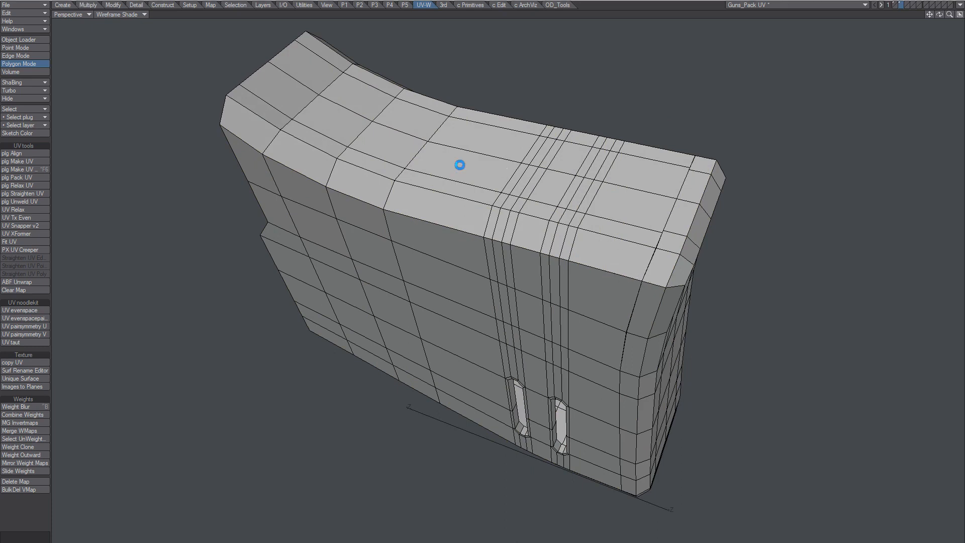
pyautogui.press('m')
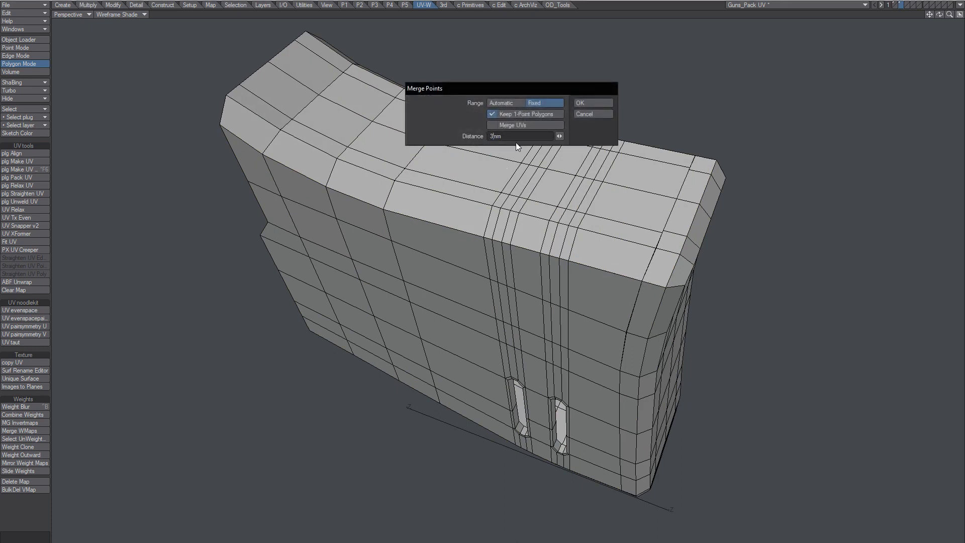
pyautogui.press('Return')
# Preview the stock as a subdivided surface and inspect its rear corners in smoothed and faceted form.
pyautogui.keyDown('alt'); pyautogui.moveTo(644, 275); pyautogui.dragTo(592, 235); pyautogui.keyUp('alt')
pyautogui.press('Tab')
pyautogui.keyDown('alt'); pyautogui.moveTo(595, 282); pyautogui.dragTo(554, 320); pyautogui.keyUp('alt')
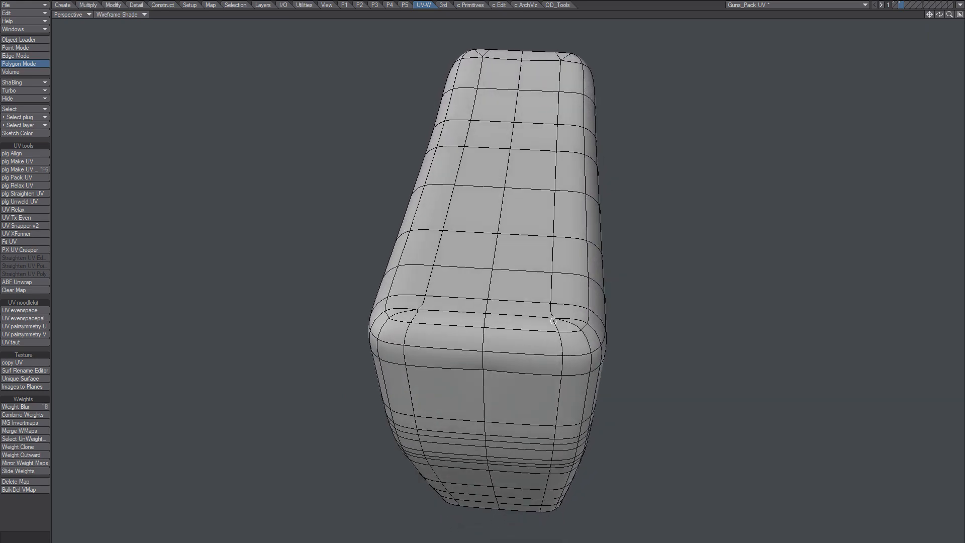
pyautogui.press('Tab')
pyautogui.keyDown('alt'); pyautogui.moveTo(507, 345); pyautogui.dragTo(529, 368); pyautogui.keyUp('alt')
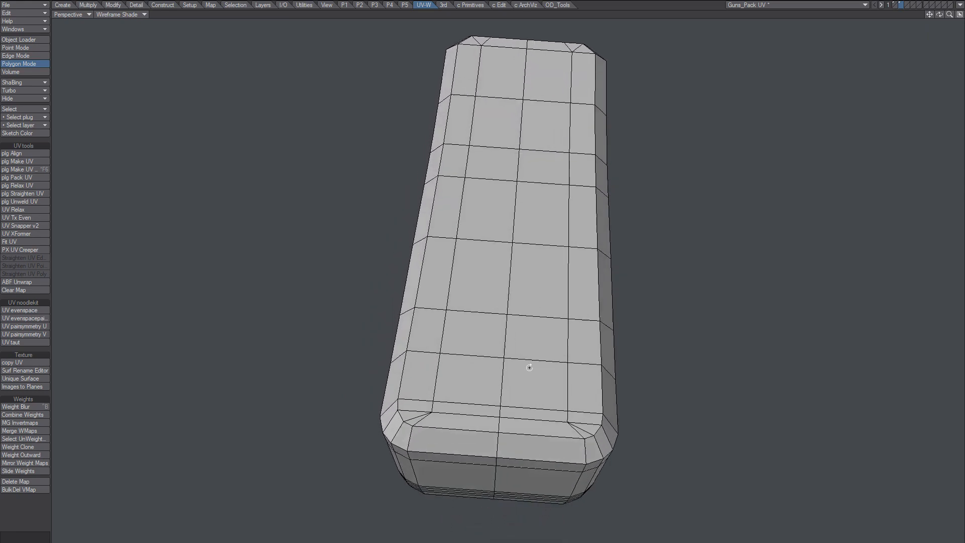
# Weld the two split point pairs on the edge loop across the stock's top near the butt end.
pyautogui.keyDown('alt'); pyautogui.moveTo(547, 163); pyautogui.dragTo(573, 427); pyautogui.keyUp('alt')
pyautogui.keyDown('alt'); pyautogui.moveTo(647, 219); pyautogui.dragTo(480, 257); pyautogui.keyUp('alt')
pyautogui.press('space')
pyautogui.click(486, 348)
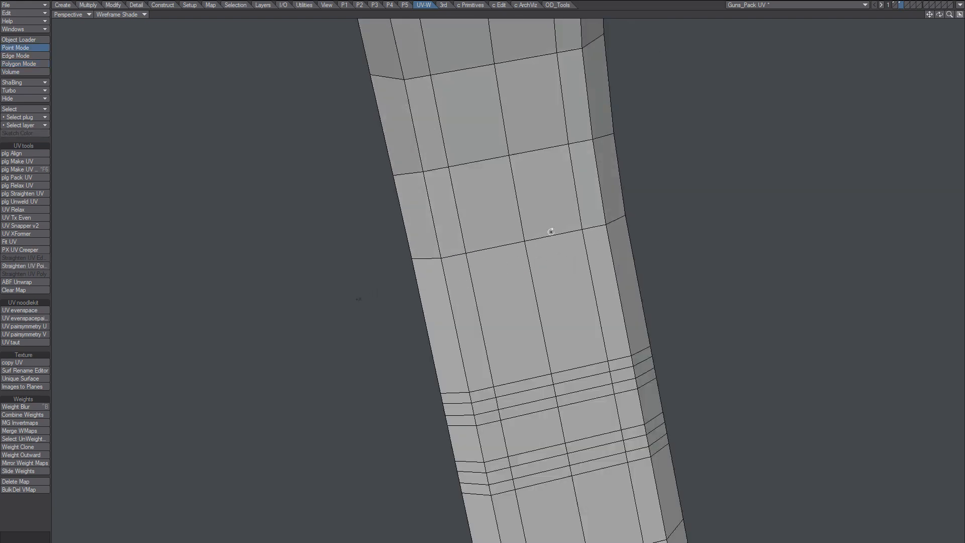
pyautogui.press('a')
pyautogui.keyDown('alt'); pyautogui.moveTo(493, 338); pyautogui.dragTo(467, 238); pyautogui.keyUp('alt')
pyautogui.hotkey('shift', 'a')
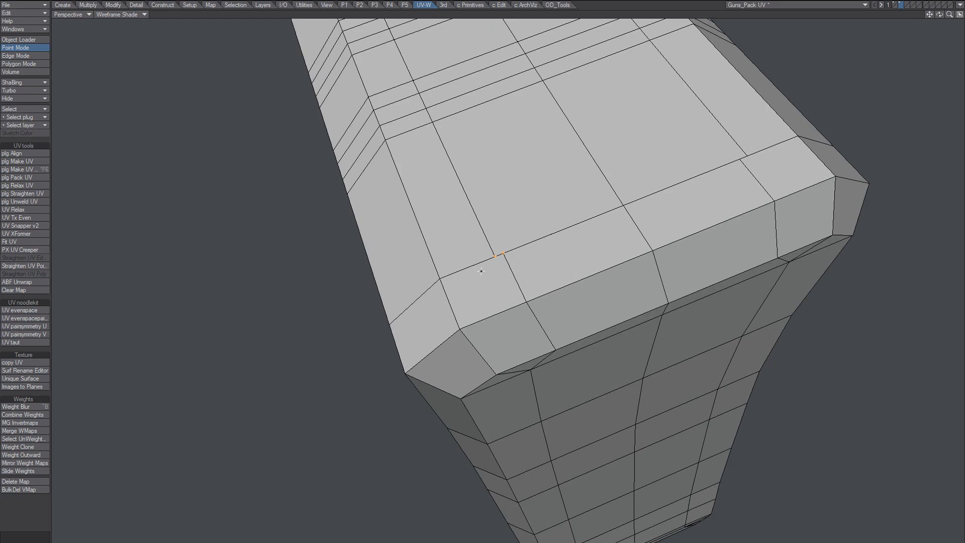
pyautogui.hotkey('ctrl', 'w')
pyautogui.moveTo(749, 151)
pyautogui.keyDown('alt'); pyautogui.mouseDown()
pyautogui.moveTo(743, 241)
pyautogui.moveTo(811, 271)
pyautogui.mouseUp(); pyautogui.keyUp('alt')
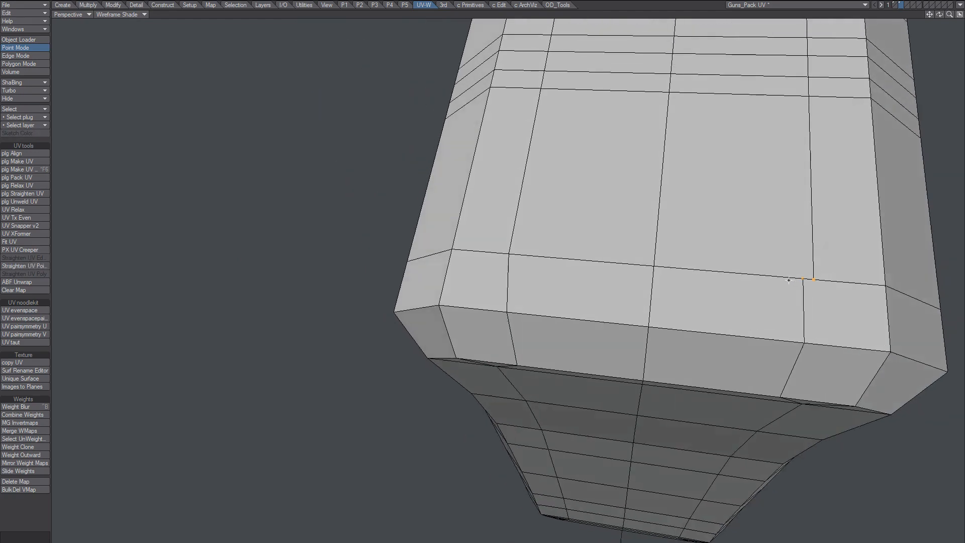
pyautogui.hotkey('ctrl', 'w')
# Display the welded stock as a subdivided surface facing its butt end.
pyautogui.moveTo(717, 322)
pyautogui.keyDown('alt'); pyautogui.mouseDown()
pyautogui.moveTo(639, 254)
pyautogui.moveTo(530, 271)
pyautogui.moveTo(600, 165)
pyautogui.moveTo(607, 282)
pyautogui.moveTo(506, 369)
pyautogui.moveTo(543, 216)
pyautogui.moveTo(641, 275)
pyautogui.mouseUp(); pyautogui.keyUp('alt')
pyautogui.scroll(3, 535, 306)
pyautogui.keyDown('alt'); pyautogui.moveTo(517, 317); pyautogui.dragTo(306, 177); pyautogui.keyUp('alt')
pyautogui.press('space')
pyautogui.moveTo(505, 251)
pyautogui.keyDown('alt'); pyautogui.mouseDown()
pyautogui.moveTo(667, 373)
pyautogui.moveTo(644, 399)
pyautogui.moveTo(282, 358)
pyautogui.moveTo(356, 173)
pyautogui.moveTo(561, 337)
pyautogui.moveTo(596, 299)
pyautogui.moveTo(539, 288)
pyautogui.moveTo(509, 256)
pyautogui.mouseUp(); pyautogui.keyUp('alt')
pyautogui.hotkey('ctrl', 'g')
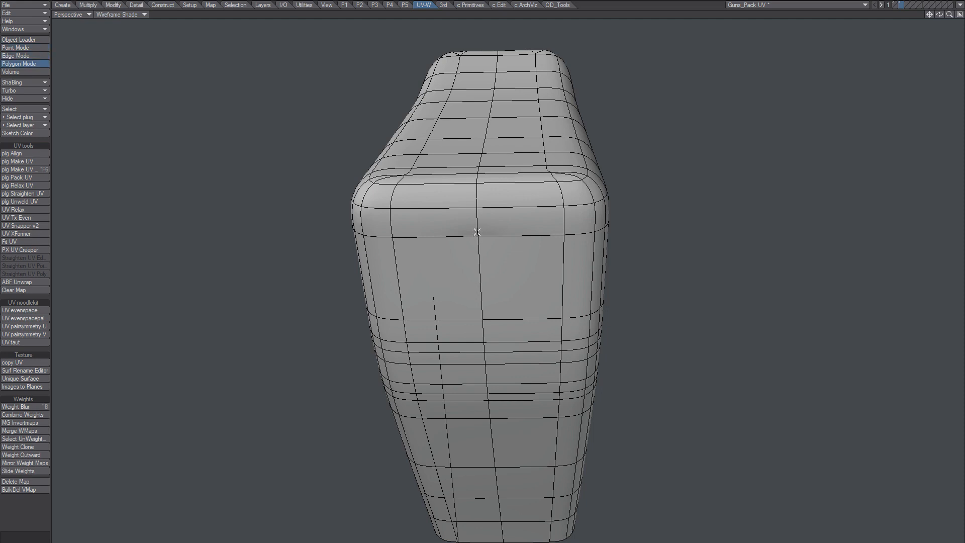
# Inspect the upper centre of the butt end by selecting the surrounding faces and the centre-line points.
pyautogui.moveTo(477, 231)
pyautogui.mouseDown()
pyautogui.moveTo(443, 224)
pyautogui.moveTo(465, 237)
pyautogui.mouseUp()
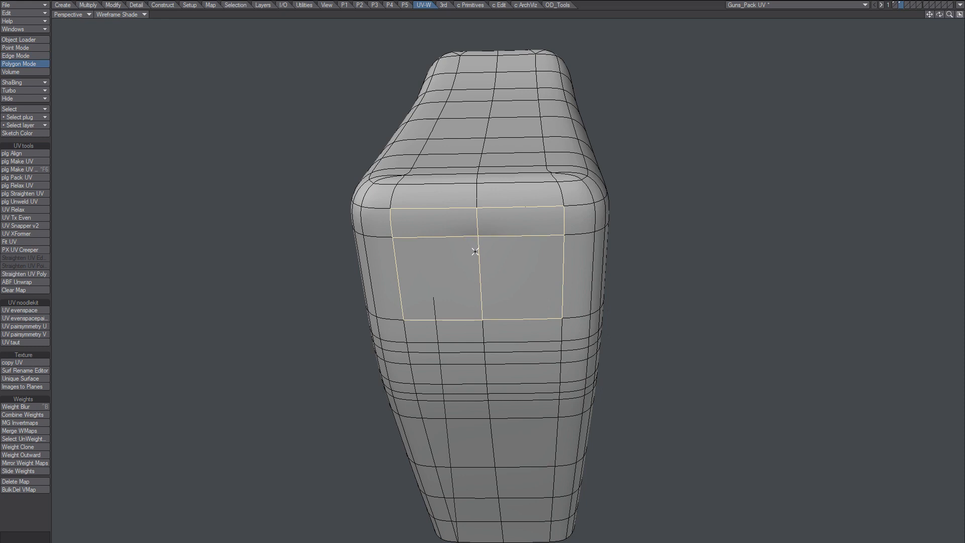
pyautogui.hotkey('ctrl', 'g')
pyautogui.moveTo(432, 397); pyautogui.dragTo(441, 125, button='right')
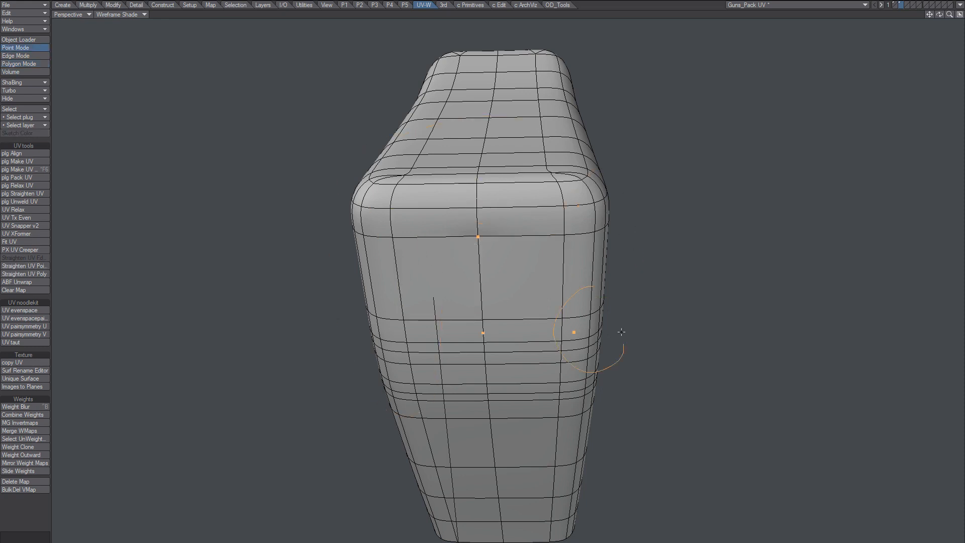
pyautogui.keyDown('alt'); pyautogui.moveTo(503, 320); pyautogui.dragTo(540, 317); pyautogui.keyUp('alt')
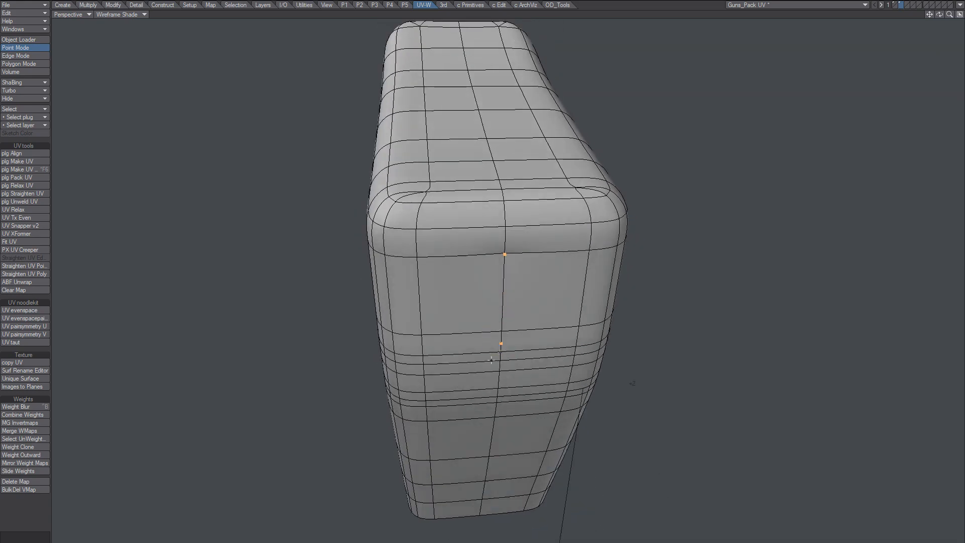
pyautogui.keyDown('alt'); pyautogui.moveTo(522, 370); pyautogui.dragTo(498, 265); pyautogui.keyUp('alt')
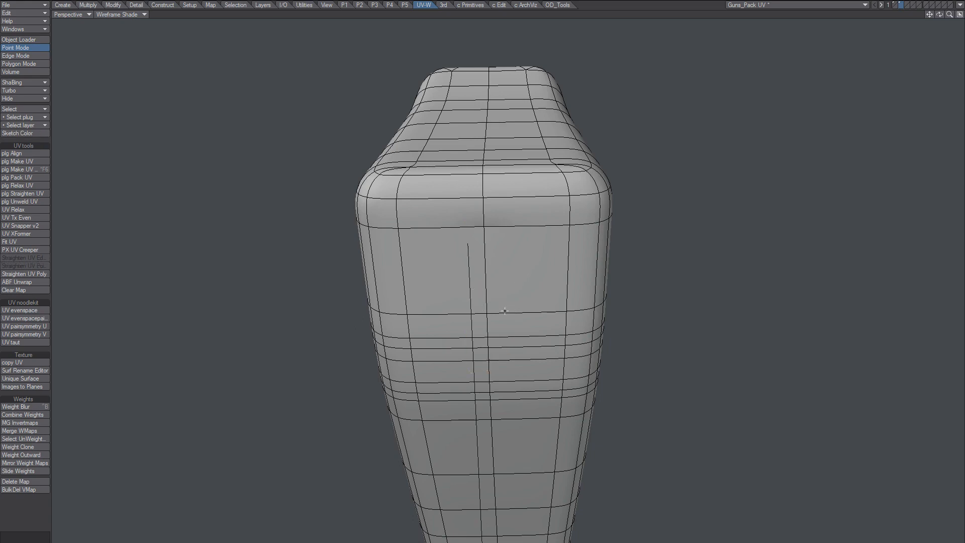
pyautogui.keyDown('alt'); pyautogui.moveTo(503, 305); pyautogui.dragTo(516, 403); pyautogui.keyUp('alt')
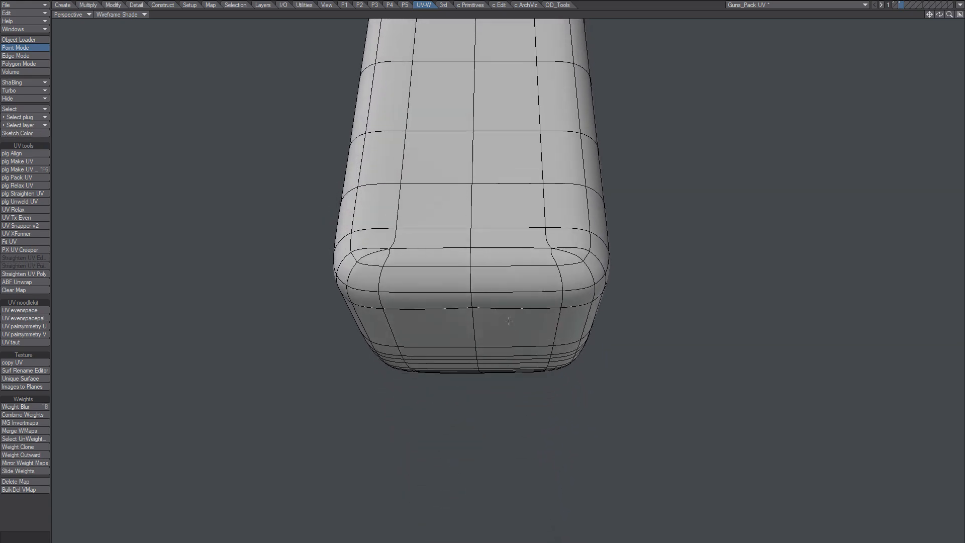
# Select the points along the centre line of the stock's top and butt end and merge them.
pyautogui.press('Tab')
pyautogui.keyDown('alt'); pyautogui.moveTo(516, 289); pyautogui.dragTo(514, 287); pyautogui.keyUp('alt')
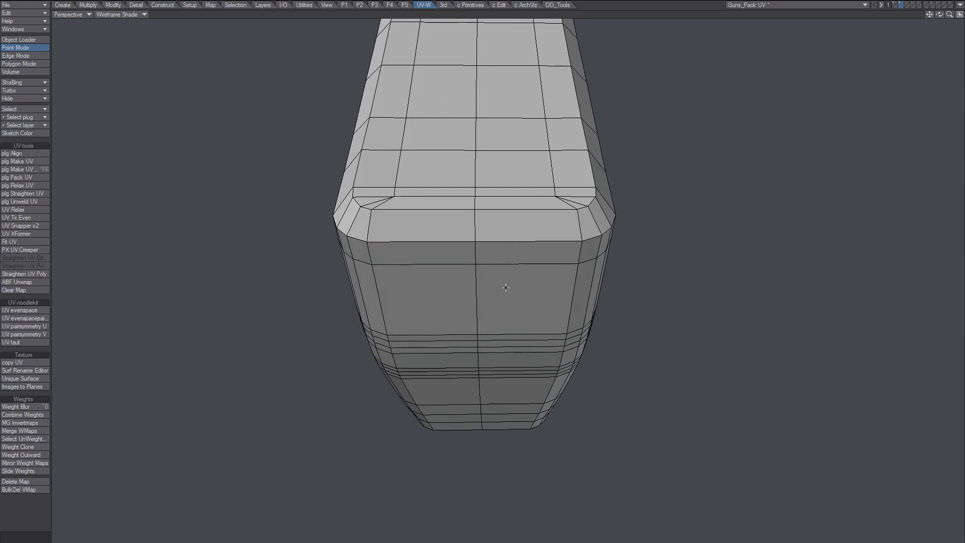
pyautogui.click(475, 210)
pyautogui.moveTo(473, 218)
pyautogui.keyDown('alt'); pyautogui.mouseDown()
pyautogui.moveTo(508, 261)
pyautogui.moveTo(511, 175)
pyautogui.moveTo(469, 202)
pyautogui.mouseUp(); pyautogui.keyUp('alt')
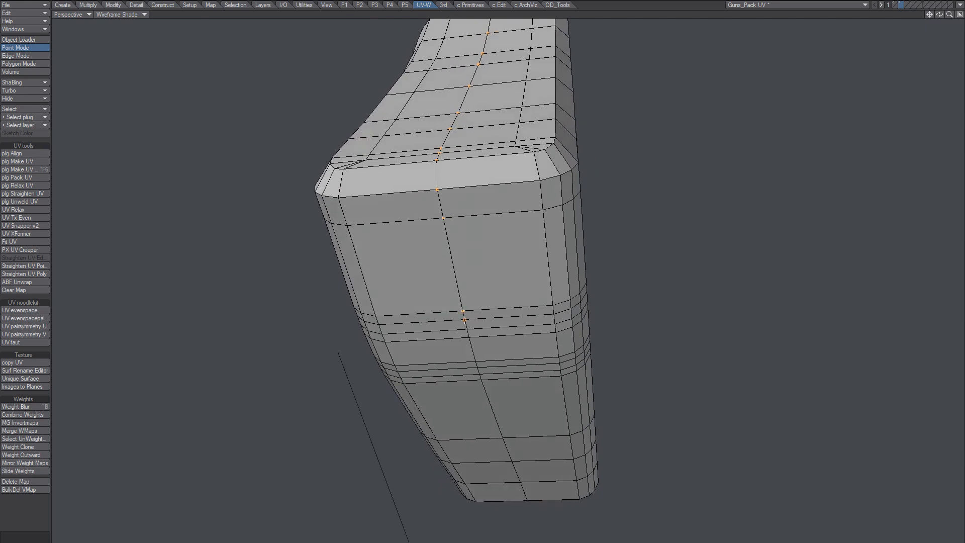
pyautogui.keyDown('alt'); pyautogui.moveTo(515, 328); pyautogui.dragTo(498, 281); pyautogui.keyUp('alt')
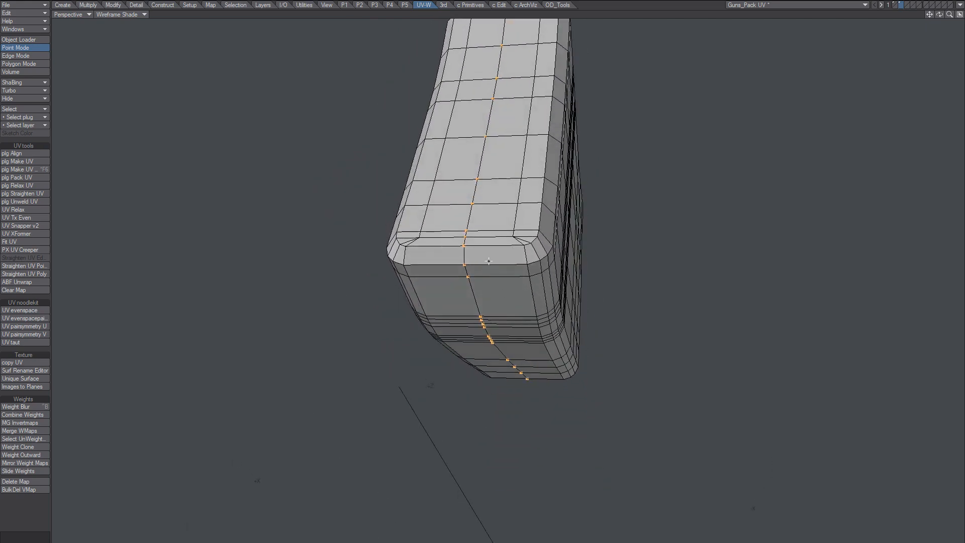
pyautogui.press('m')
pyautogui.click(593, 102)
# Try to merge three columns of points across the stock's top and butt end with fixed distances of 7 mm and 22 mm.
pyautogui.keyDown('alt'); pyautogui.moveTo(474, 282); pyautogui.dragTo(532, 233); pyautogui.keyUp('alt')
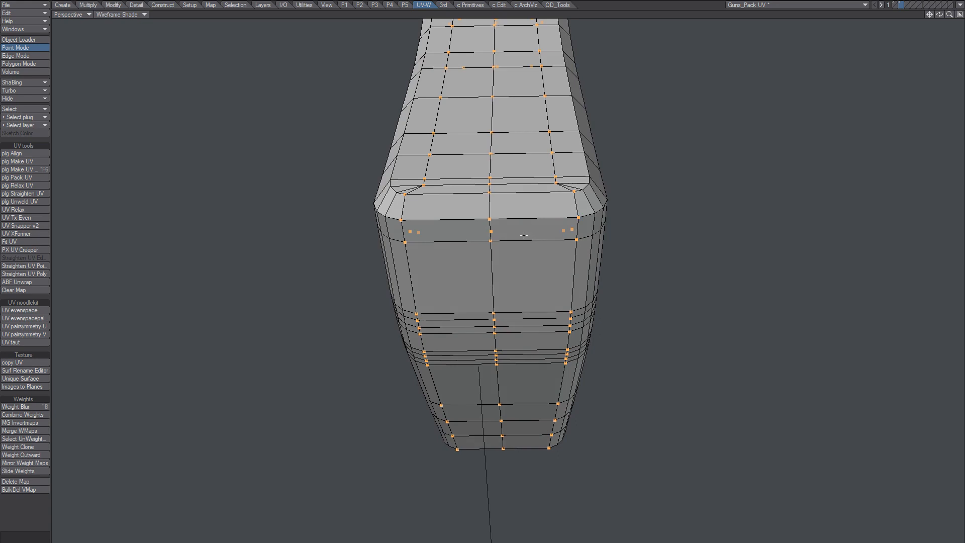
pyautogui.press('m')
pyautogui.press('Return')
pyautogui.press('m')
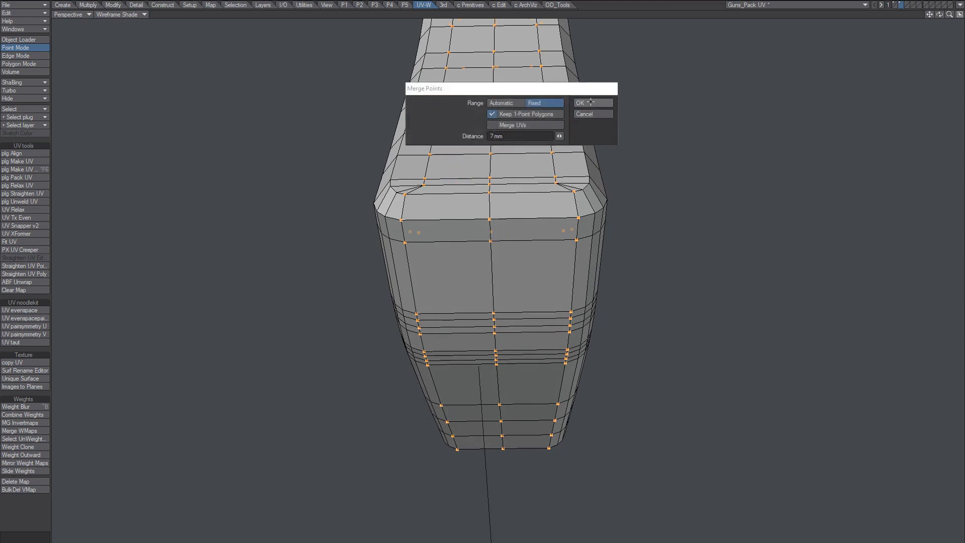
pyautogui.press('Return')
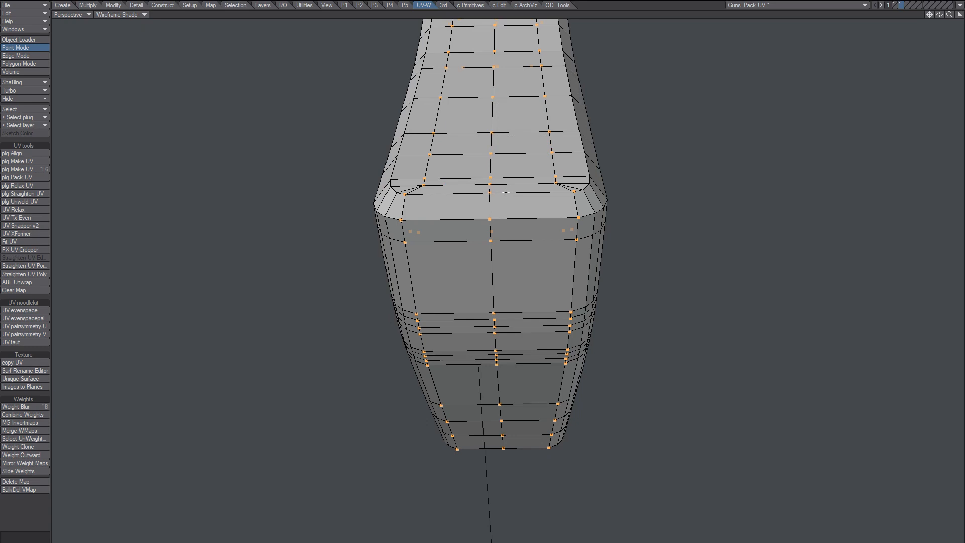
pyautogui.press('m')
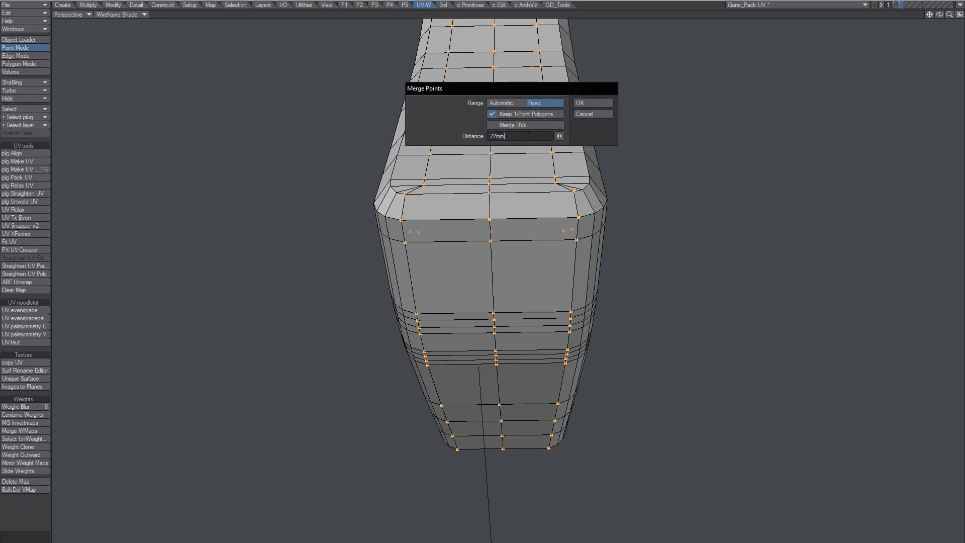
pyautogui.click(593, 103)
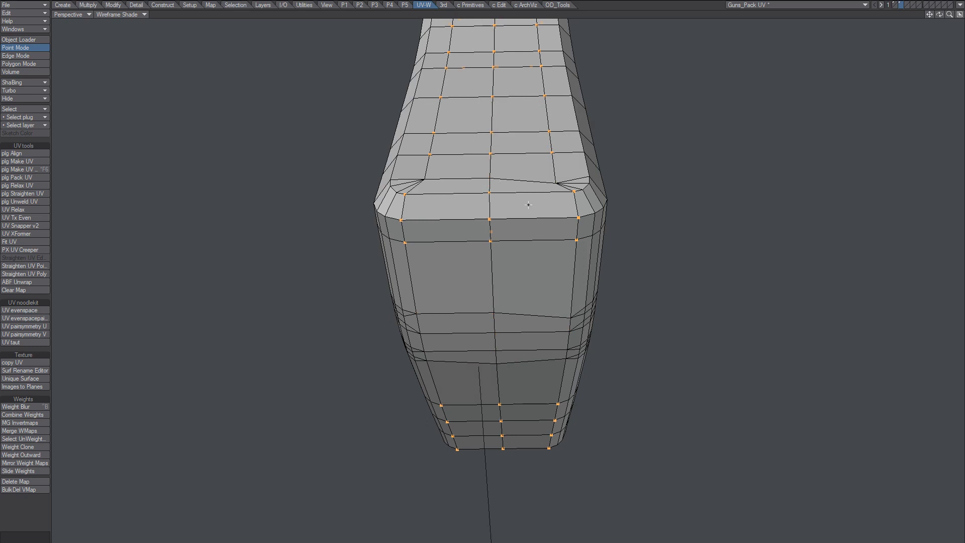
pyautogui.hotkey('ctrl', 'z')
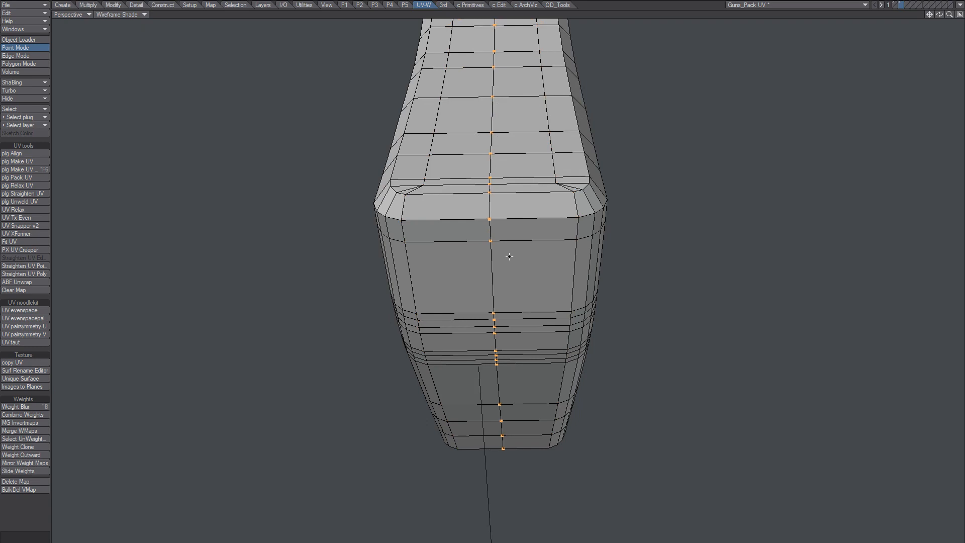
# Try to merge only the stock's centre-line points within a fixed distance of 22 mm.
pyautogui.press('m')
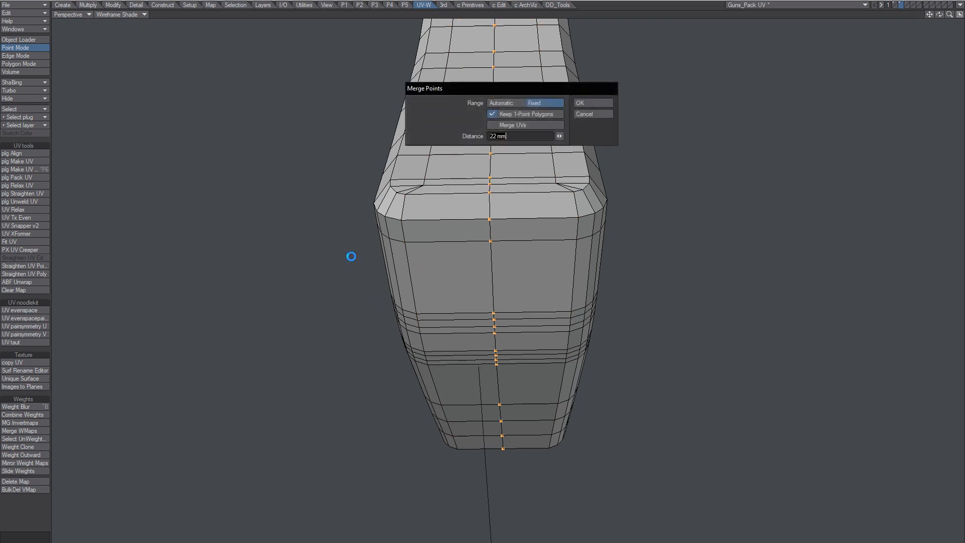
pyautogui.click(592, 103)
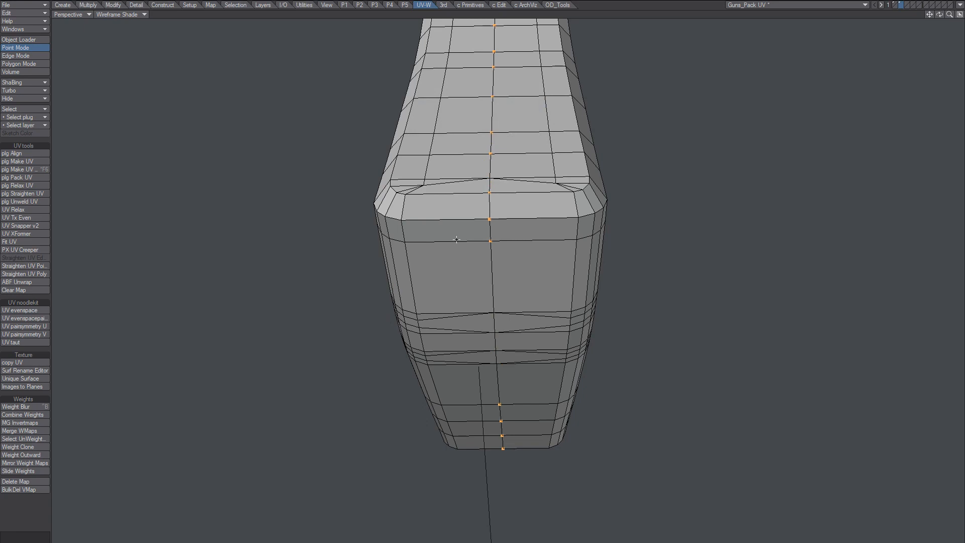
pyautogui.hotkey('ctrl', 'z')
# Limit the selection to the centre-line points near the butt end's upper edge, merge them and clear the selection.
pyautogui.scroll(-3, 519, 286)
pyautogui.keyDown('alt'); pyautogui.moveTo(519, 287); pyautogui.dragTo(505, 238); pyautogui.keyUp('alt')
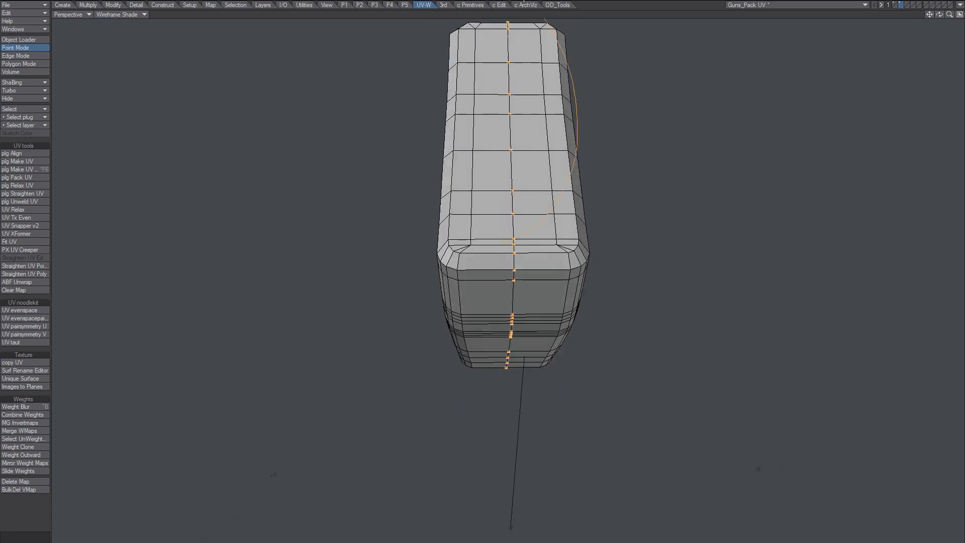
pyautogui.moveTo(541, 306); pyautogui.dragTo(523, 294, button='right')
pyautogui.keyDown('alt'); pyautogui.moveTo(535, 263); pyautogui.dragTo(570, 517); pyautogui.keyUp('alt')
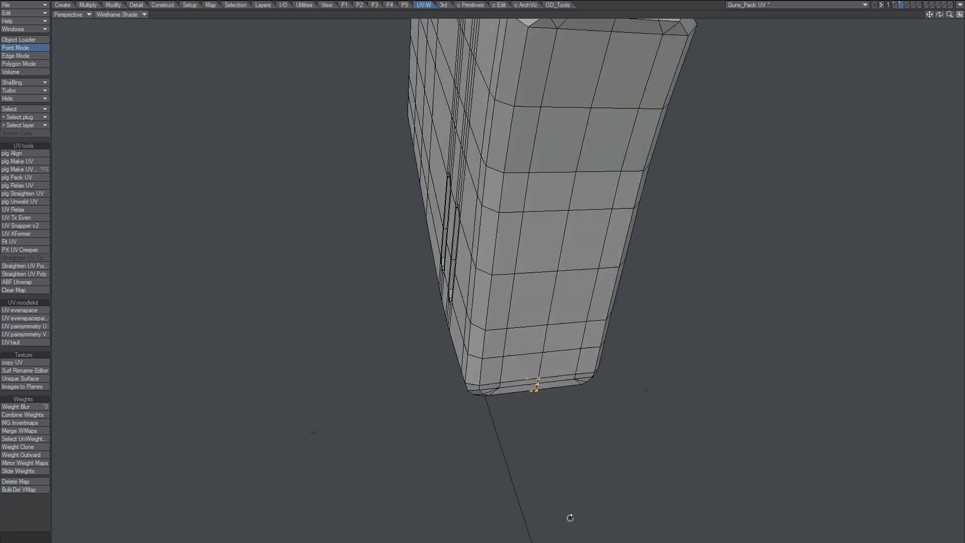
pyautogui.moveTo(535, 210)
pyautogui.keyDown('alt'); pyautogui.mouseDown()
pyautogui.moveTo(480, 310)
pyautogui.moveTo(555, 264)
pyautogui.moveTo(472, 81)
pyautogui.moveTo(578, 242)
pyautogui.moveTo(515, 253)
pyautogui.mouseUp(); pyautogui.keyUp('alt')
pyautogui.scroll(-4, 555, 263)
pyautogui.scroll(2, 578, 241)
pyautogui.scroll(3, 515, 252)
pyautogui.keyDown('alt'); pyautogui.moveTo(515, 252); pyautogui.dragTo(538, 209); pyautogui.keyUp('alt')
pyautogui.keyDown('alt'); pyautogui.moveTo(488, 266); pyautogui.dragTo(449, 293); pyautogui.keyUp('alt')
pyautogui.scroll(-1, 473, 261)
pyautogui.moveTo(448, 232)
pyautogui.keyDown('alt'); pyautogui.mouseDown()
pyautogui.moveTo(489, 278)
pyautogui.moveTo(440, 324)
pyautogui.moveTo(423, 289)
pyautogui.mouseUp(); pyautogui.keyUp('alt')
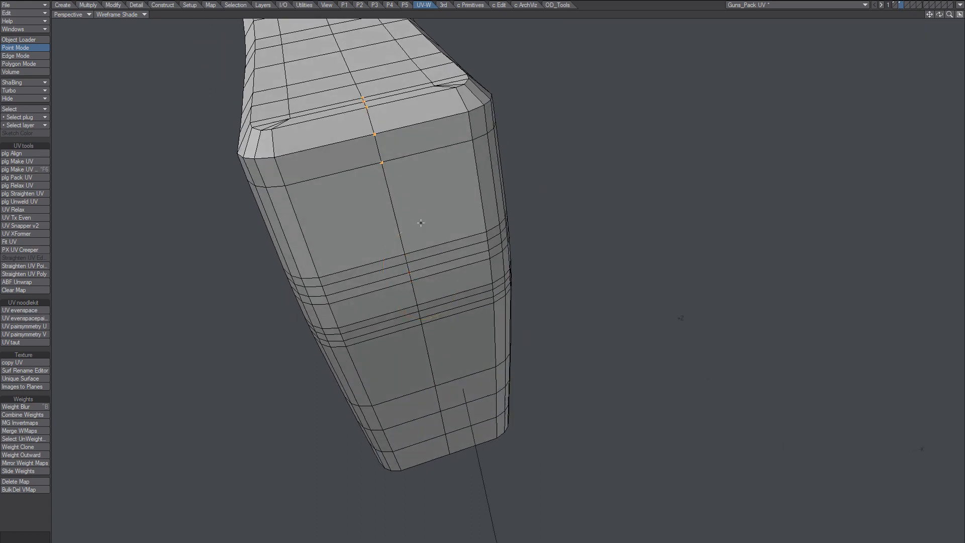
pyautogui.press('m')
pyautogui.click(588, 103)
pyautogui.keyDown('alt'); pyautogui.moveTo(587, 160); pyautogui.dragTo(613, 200); pyautogui.keyUp('alt')
pyautogui.press('/')
# Inspect the merged upper centre of the butt end in subdivided and faceted form.
pyautogui.press('Tab')
pyautogui.keyDown('alt'); pyautogui.moveTo(478, 262); pyautogui.dragTo(476, 246); pyautogui.keyUp('alt')
pyautogui.press('Tab')
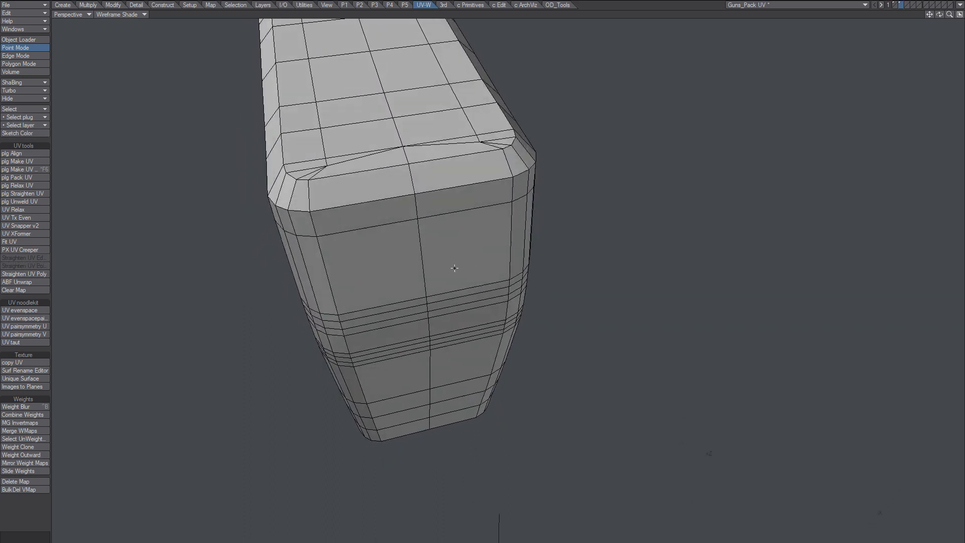
pyautogui.press('F2')
pyautogui.click(540, 117)
pyautogui.press('Tab')
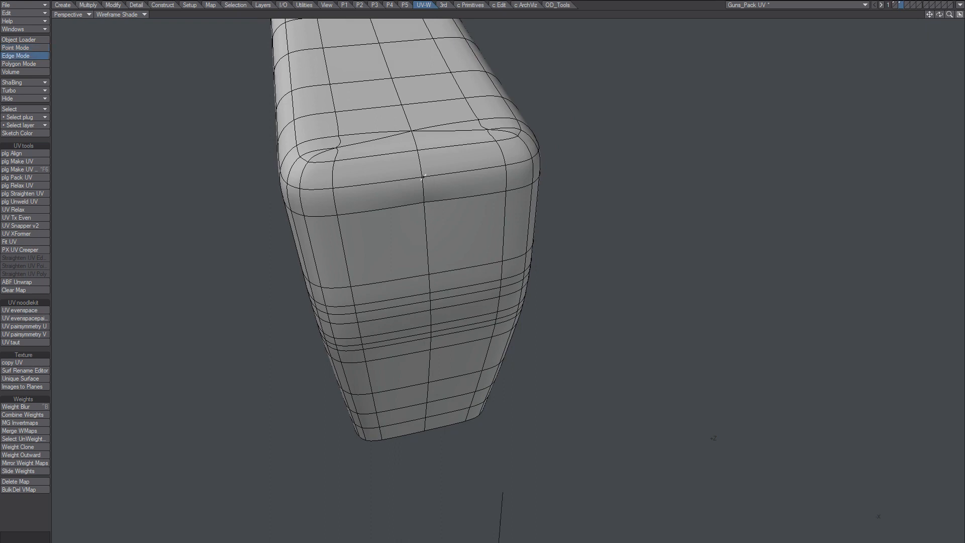
pyautogui.hotkey('ctrl', 'j')
pyautogui.press('Tab')
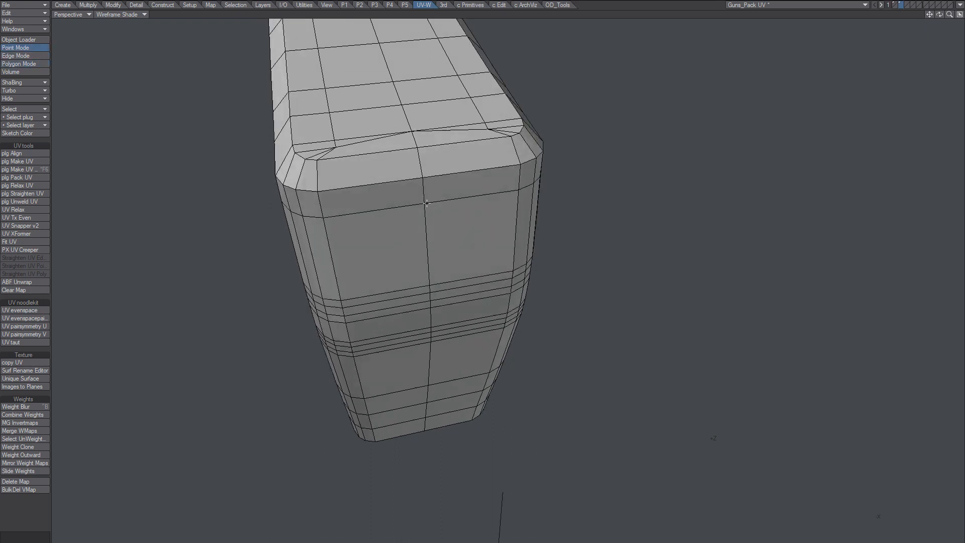
# Examine the stock's points in Wireframe and shaded display styles, then restore the Wireframe Shade view.
pyautogui.click(425, 203)
pyautogui.click(460, 208)
pyautogui.click(120, 14)
pyautogui.click(123, 19)
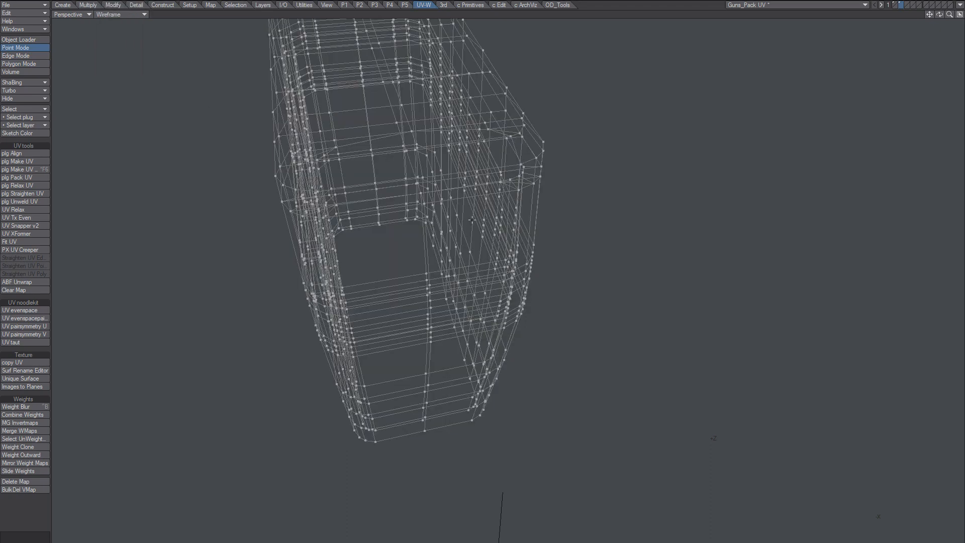
pyautogui.keyDown('alt'); pyautogui.moveTo(472, 219); pyautogui.dragTo(467, 254); pyautogui.keyUp('alt')
pyautogui.click(407, 267)
pyautogui.click(125, 15)
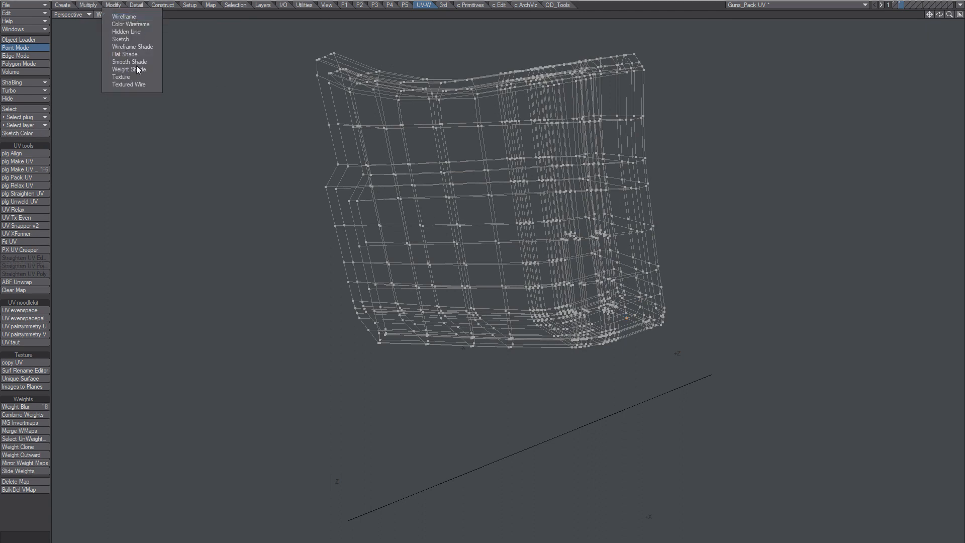
pyautogui.click(128, 70)
pyautogui.moveTo(594, 301)
pyautogui.keyDown('alt'); pyautogui.mouseDown()
pyautogui.moveTo(568, 272)
pyautogui.moveTo(421, 197)
pyautogui.mouseUp(); pyautogui.keyUp('alt')
pyautogui.click(127, 15)
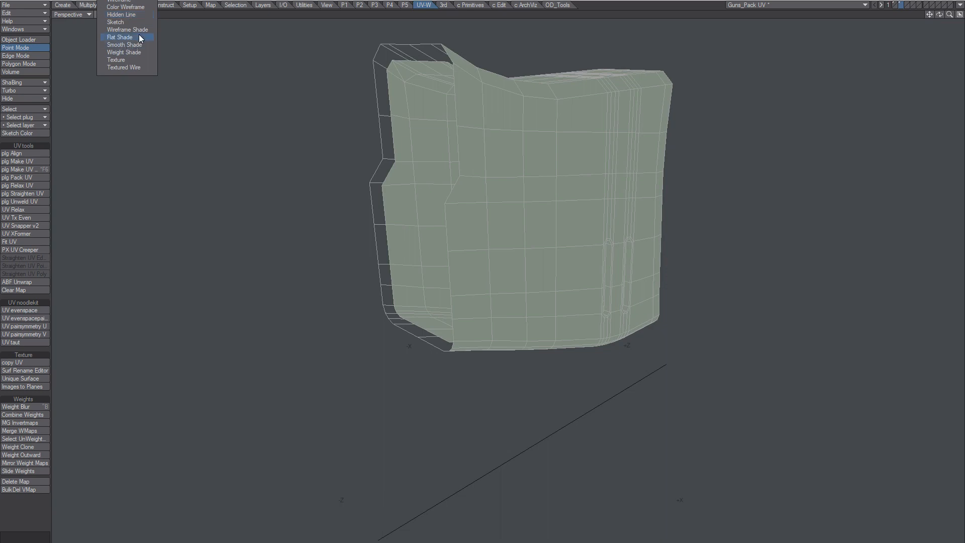
pyautogui.click(126, 30)
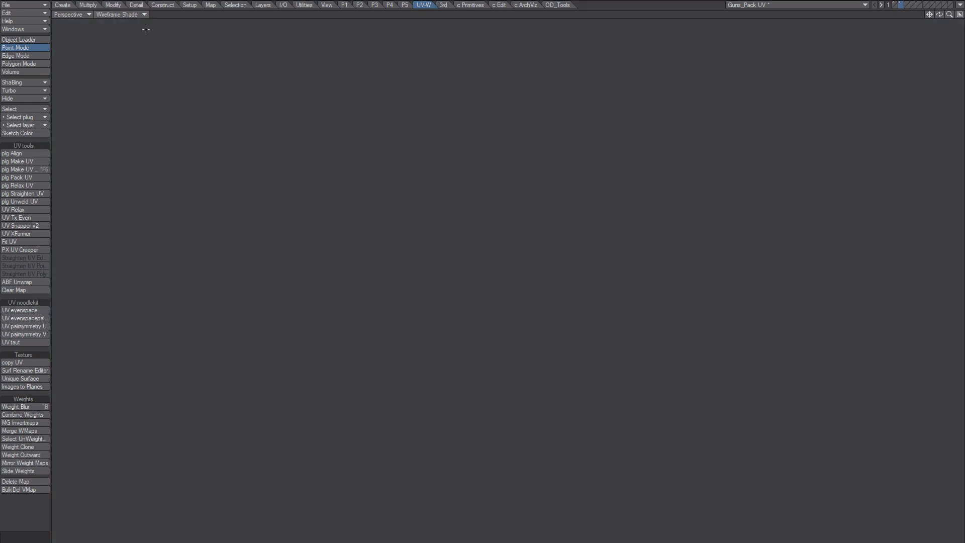
# Select the connected faces of the two slot recesses in the stock's side and examine them from several angles.
pyautogui.moveTo(593, 266)
pyautogui.keyDown('alt'); pyautogui.mouseDown()
pyautogui.moveTo(519, 263)
pyautogui.moveTo(530, 330)
pyautogui.moveTo(601, 230)
pyautogui.moveTo(553, 127)
pyautogui.mouseUp(); pyautogui.keyUp('alt')
pyautogui.scroll(5, 602, 231)
pyautogui.press('space')
pyautogui.press('space')
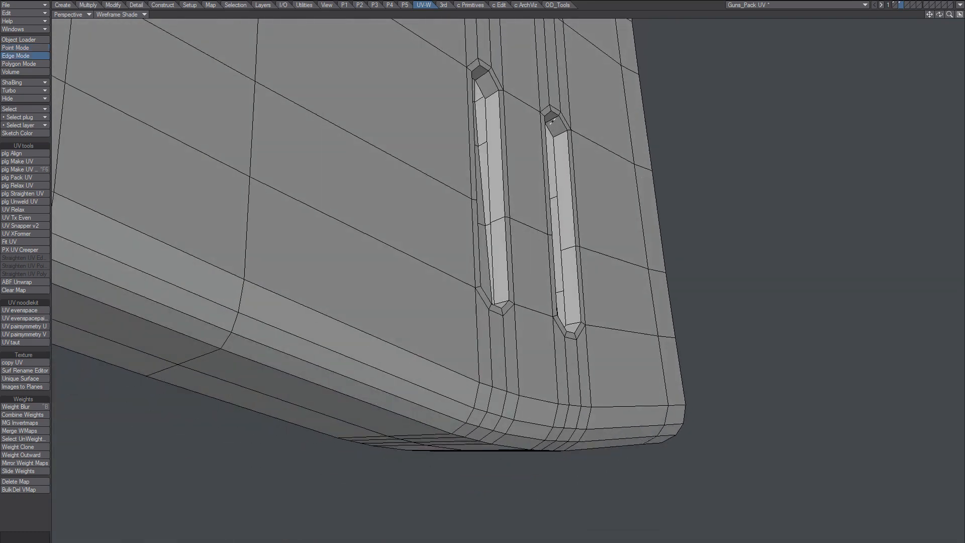
pyautogui.click(570, 202)
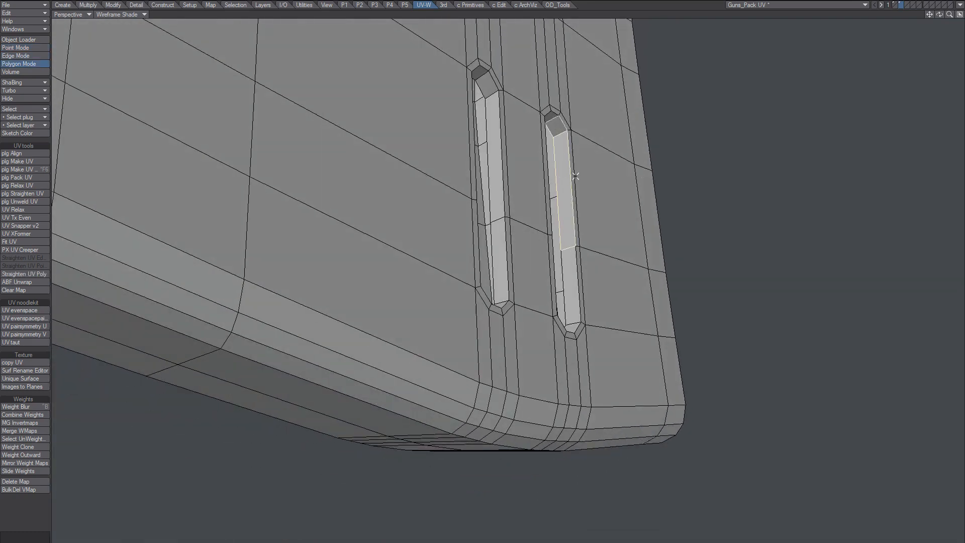
pyautogui.press(']')
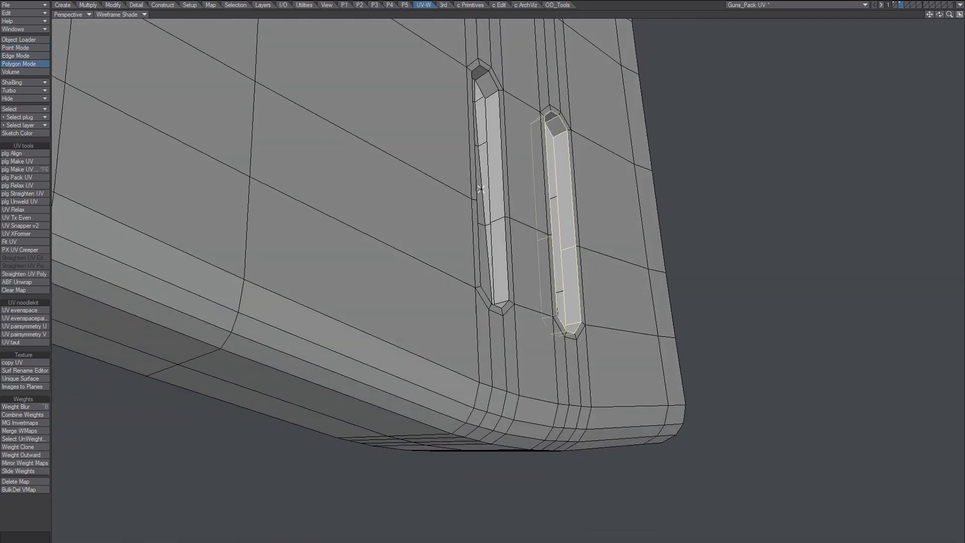
pyautogui.click(488, 90)
pyautogui.press(']')
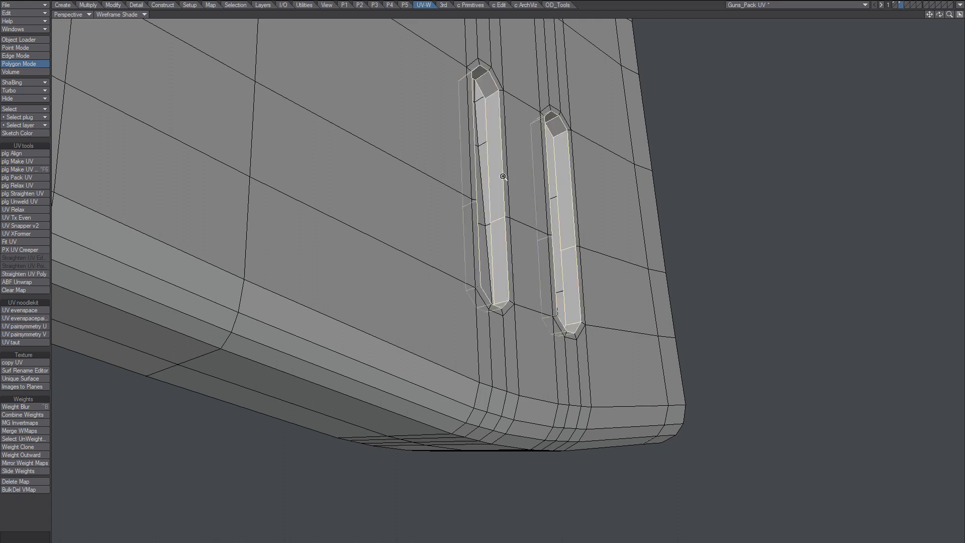
pyautogui.keyDown('alt'); pyautogui.moveTo(520, 162); pyautogui.dragTo(509, 231); pyautogui.keyUp('alt')
pyautogui.scroll(-3, 570, 269)
pyautogui.keyDown('alt'); pyautogui.moveTo(573, 273); pyautogui.dragTo(370, 324); pyautogui.keyUp('alt')
pyautogui.keyDown('alt'); pyautogui.moveTo(522, 249); pyautogui.dragTo(473, 290); pyautogui.keyUp('alt')
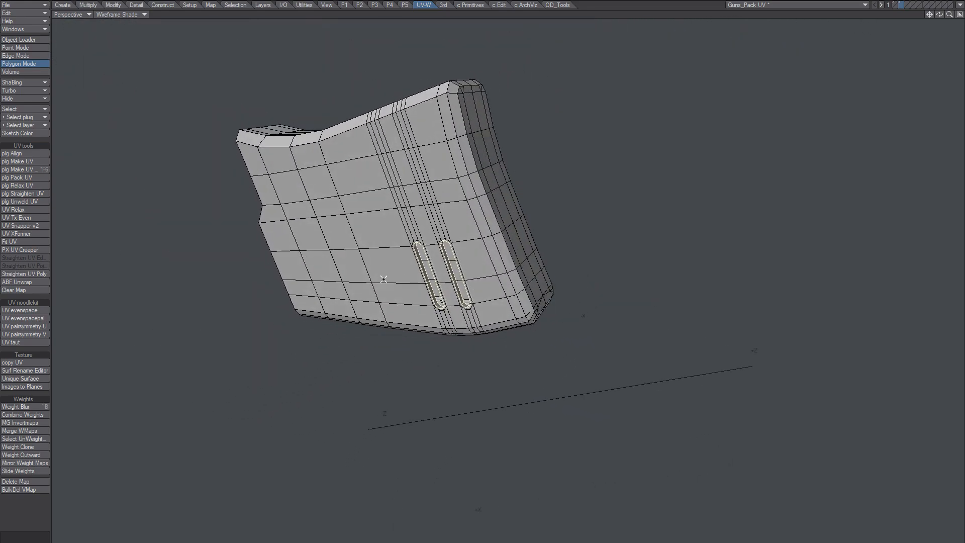
pyautogui.keyDown('alt'); pyautogui.moveTo(397, 289); pyautogui.dragTo(491, 270); pyautogui.keyUp('alt')
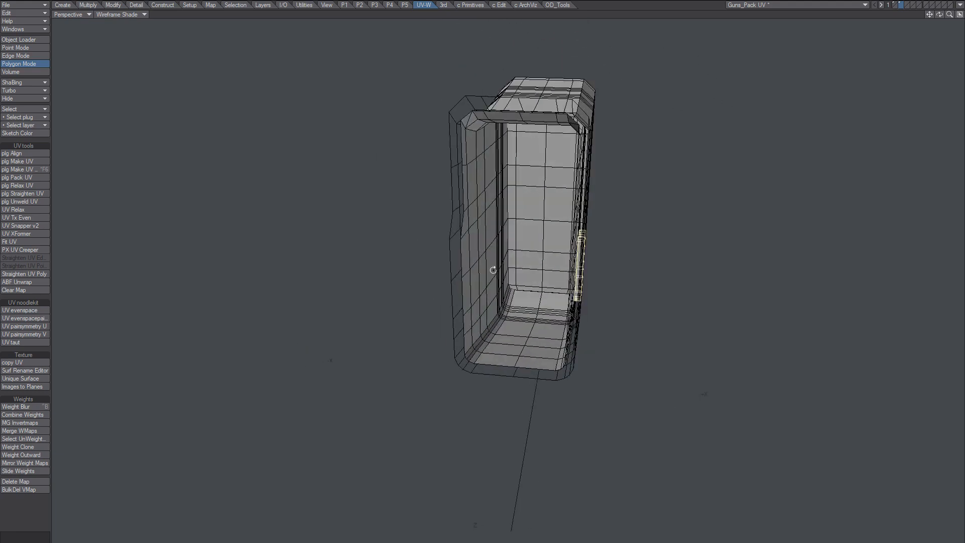
# Select the stock's inner floor and side walls and remove them, keeping the inner end wall.
pyautogui.scroll(3, 572, 279)
pyautogui.keyDown('alt'); pyautogui.moveTo(572, 278); pyautogui.dragTo(519, 346); pyautogui.keyUp('alt')
pyautogui.moveTo(499, 404); pyautogui.dragTo(530, 414)
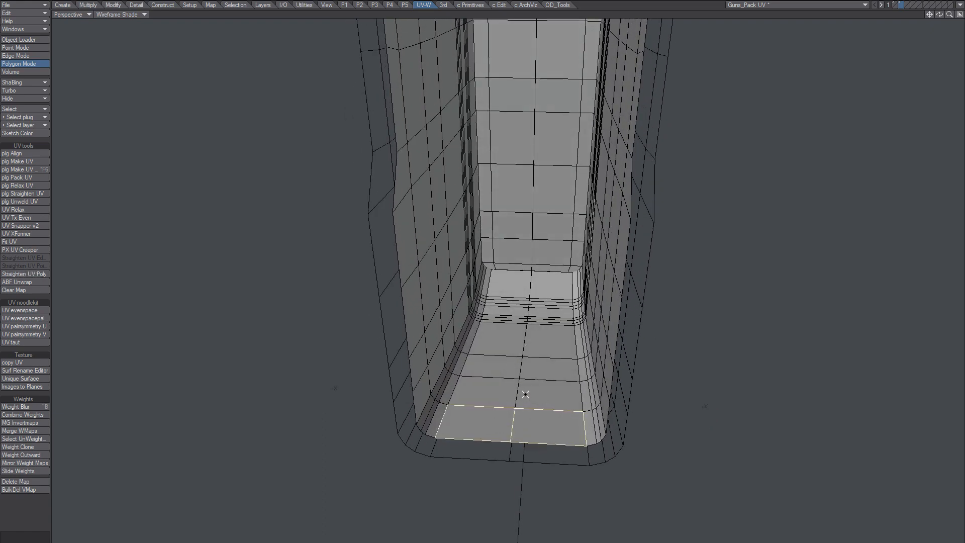
pyautogui.press('l')
pyautogui.hotkey('shift', ']')
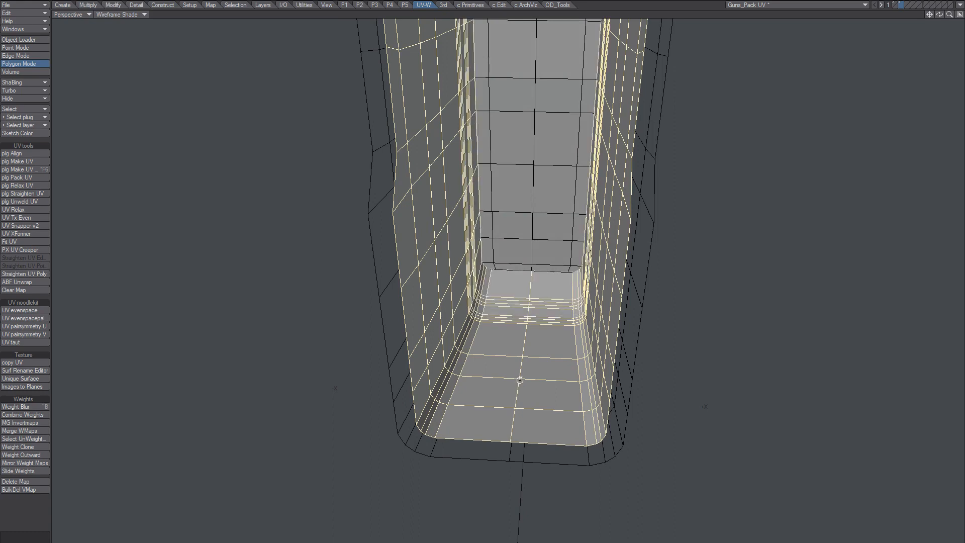
pyautogui.keyDown('alt'); pyautogui.moveTo(520, 380); pyautogui.dragTo(568, 236); pyautogui.keyUp('alt')
pyautogui.press('/')
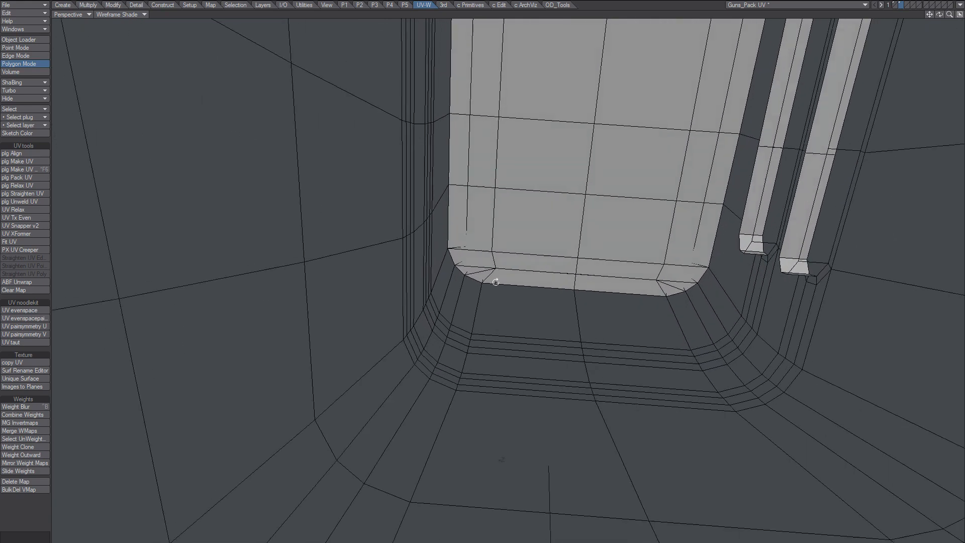
# Examine the lower corner faces of the inner end wall up close and check which geometry is connected to them.
pyautogui.click(484, 276)
pyautogui.keyDown('ctrl'); pyautogui.keyDown('alt'); pyautogui.moveTo(484, 276); pyautogui.dragTo(500, 278); pyautogui.keyUp('alt'); pyautogui.keyUp('ctrl')
pyautogui.keyDown('alt'); pyautogui.moveTo(397, 338); pyautogui.dragTo(264, 390); pyautogui.keyUp('alt')
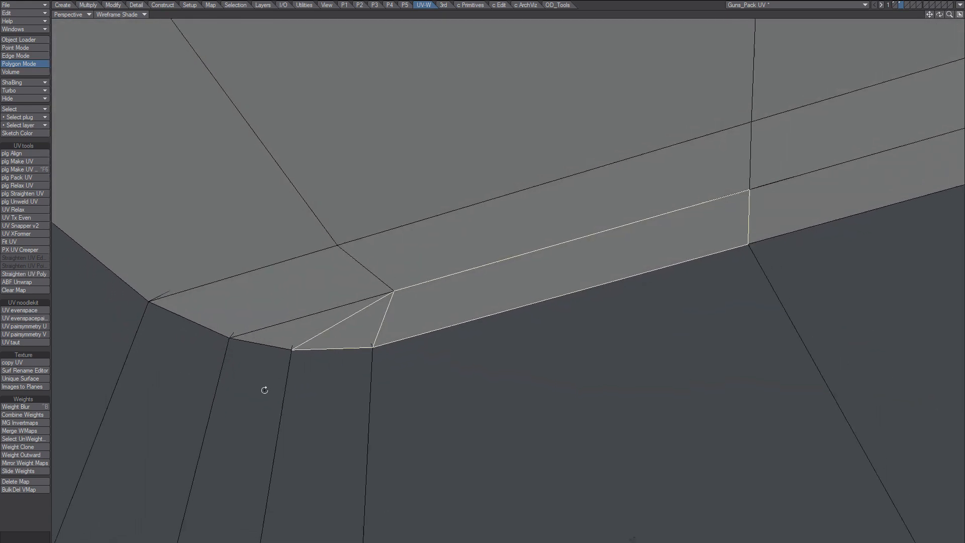
pyautogui.keyDown('alt'); pyautogui.moveTo(413, 297); pyautogui.dragTo(503, 335); pyautogui.keyUp('alt')
pyautogui.press('/')
pyautogui.click(542, 290)
pyautogui.press(']')
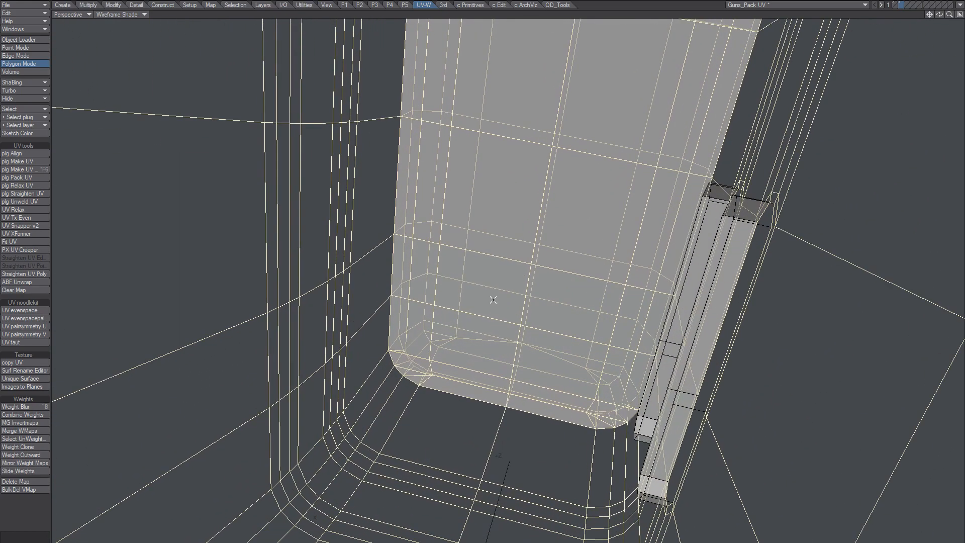
# Delete the row of faces along the lower edge and corners of the inner end wall.
pyautogui.press('/')
pyautogui.moveTo(412, 361); pyautogui.dragTo(422, 376)
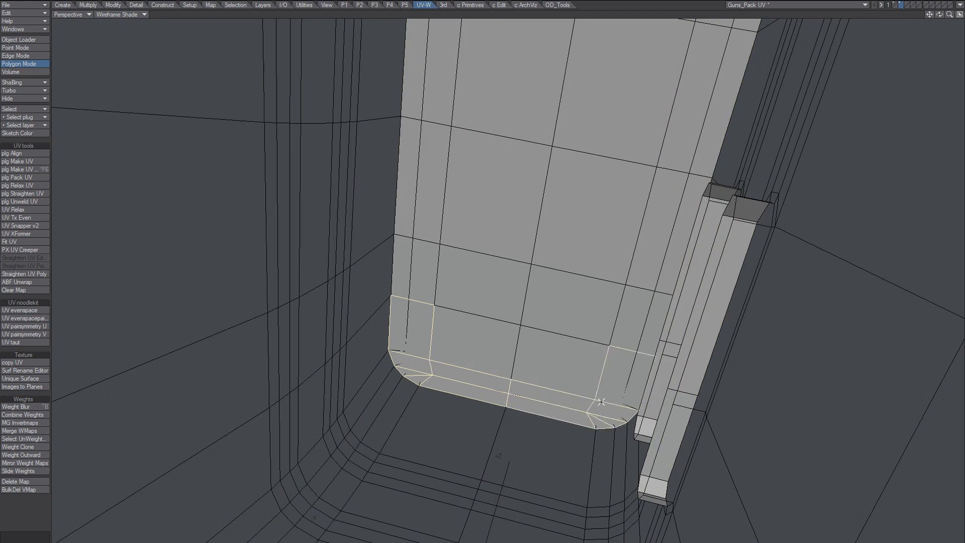
pyautogui.press('Delete')
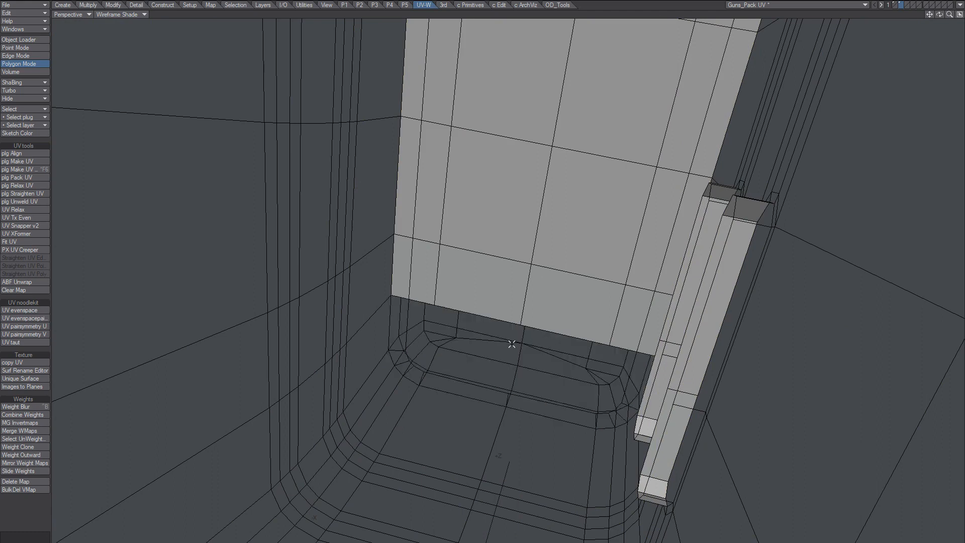
# Check which faces are connected around the gap below the inner end wall and clear the selection.
pyautogui.keyDown('alt'); pyautogui.moveTo(410, 329); pyautogui.dragTo(468, 396); pyautogui.keyUp('alt')
pyautogui.moveTo(579, 407)
pyautogui.mouseDown()
pyautogui.moveTo(634, 382)
pyautogui.moveTo(459, 354)
pyautogui.moveTo(413, 327)
pyautogui.moveTo(543, 344)
pyautogui.moveTo(474, 357)
pyautogui.moveTo(593, 354)
pyautogui.mouseUp()
pyautogui.press('/')
pyautogui.moveTo(504, 394)
pyautogui.mouseDown()
pyautogui.moveTo(525, 400)
pyautogui.moveTo(516, 388)
pyautogui.mouseUp()
pyautogui.press(']')
pyautogui.press('/')
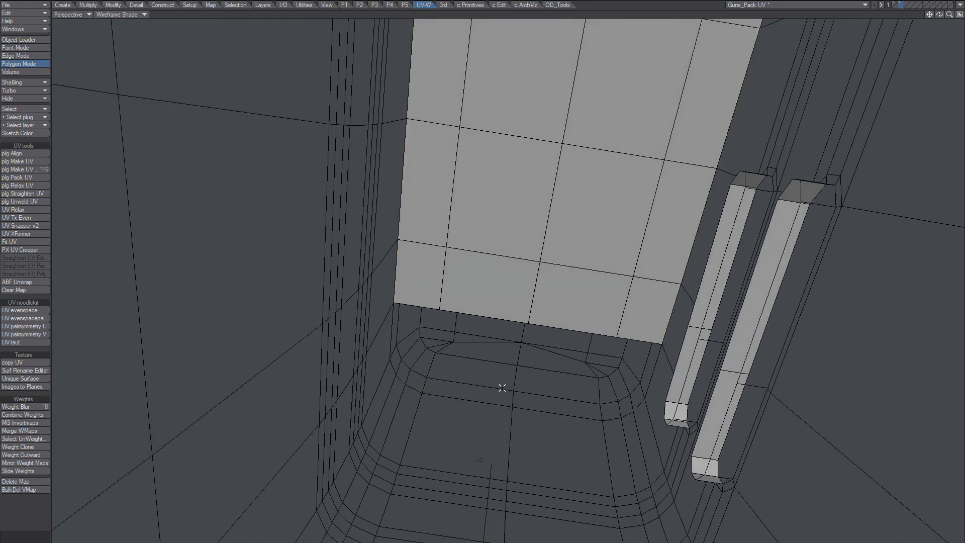
# Select all connected faces of the stock's inner end wall and remove them.
pyautogui.keyDown('alt'); pyautogui.keyDown('shift'); pyautogui.moveTo(494, 316); pyautogui.dragTo(487, 348); pyautogui.keyUp('shift'); pyautogui.keyUp('alt')
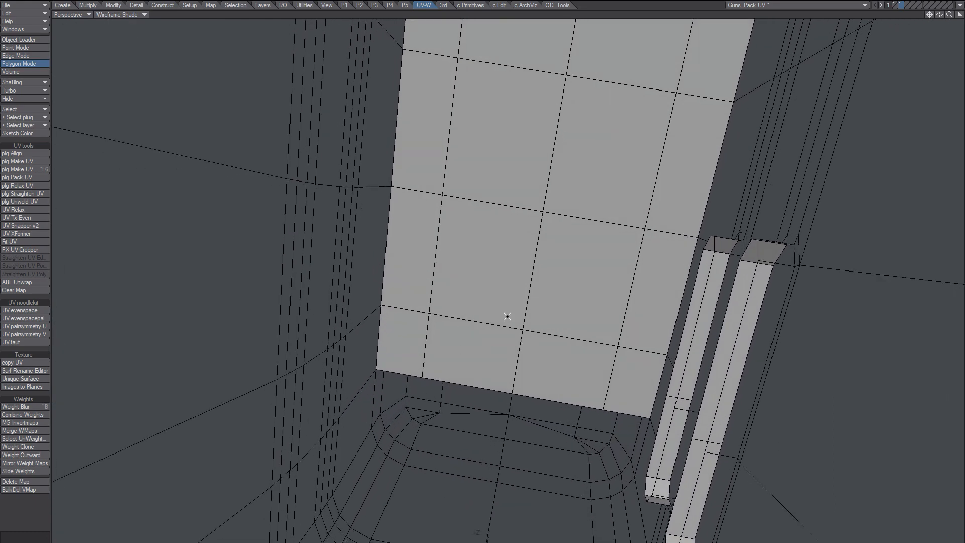
pyautogui.keyDown('alt'); pyautogui.keyDown('shift'); pyautogui.moveTo(526, 227); pyautogui.dragTo(506, 274); pyautogui.keyUp('shift'); pyautogui.keyUp('alt')
pyautogui.scroll(-6, 507, 301)
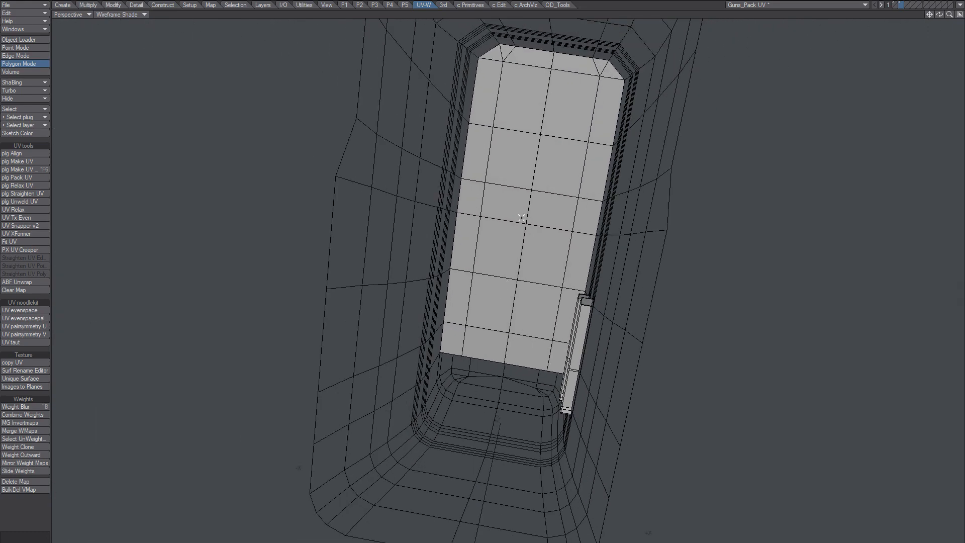
pyautogui.moveTo(521, 101)
pyautogui.mouseDown()
pyautogui.moveTo(483, 277)
pyautogui.moveTo(528, 351)
pyautogui.moveTo(535, 145)
pyautogui.mouseUp()
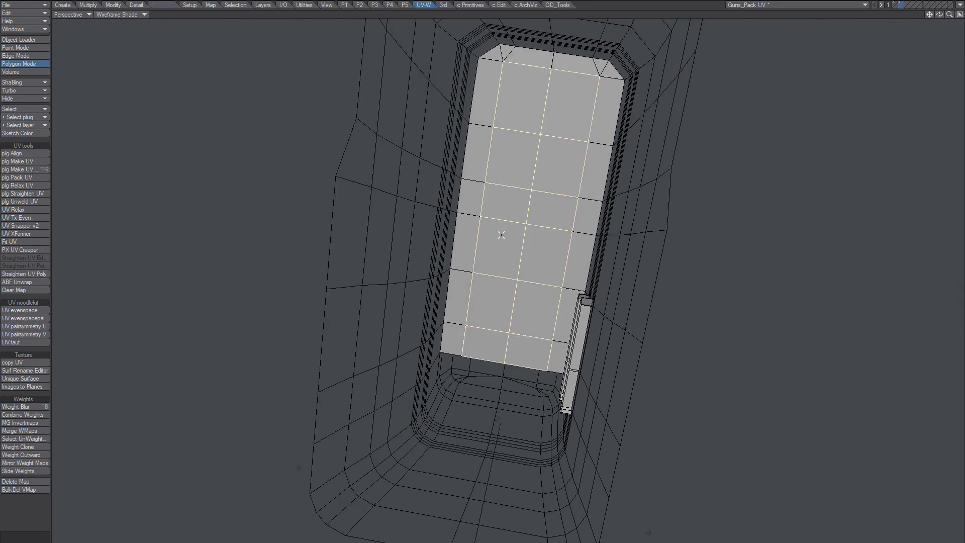
pyautogui.press(']')
pyautogui.press('-')
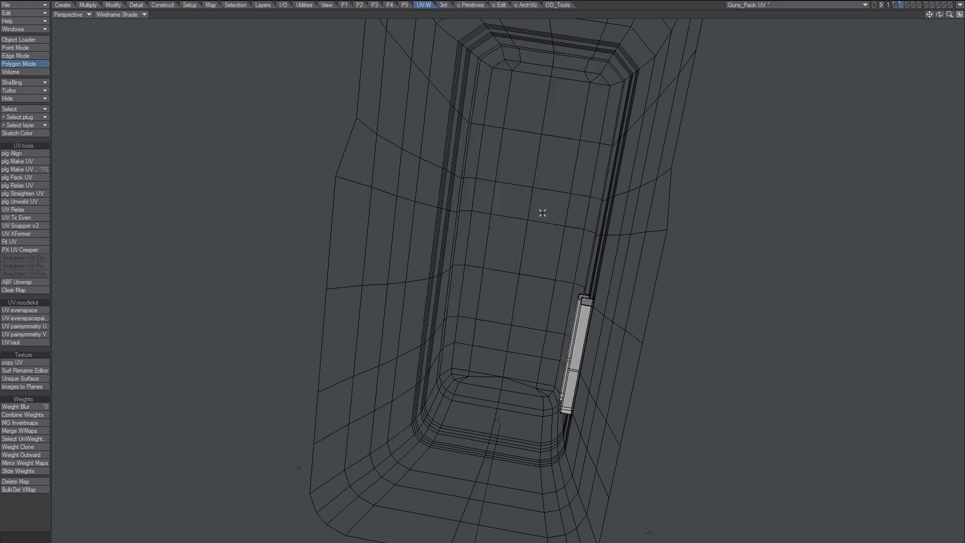
# Add a point on the short centre edge at the butt's lower end and split the faces from it to both corner points.
pyautogui.keyDown('alt'); pyautogui.moveTo(550, 198); pyautogui.dragTo(512, 211); pyautogui.keyUp('alt')
pyautogui.keyDown('alt'); pyautogui.moveTo(558, 287); pyautogui.dragTo(509, 334); pyautogui.keyUp('alt')
pyautogui.keyDown('alt'); pyautogui.moveTo(497, 373); pyautogui.dragTo(232, 324); pyautogui.keyUp('alt')
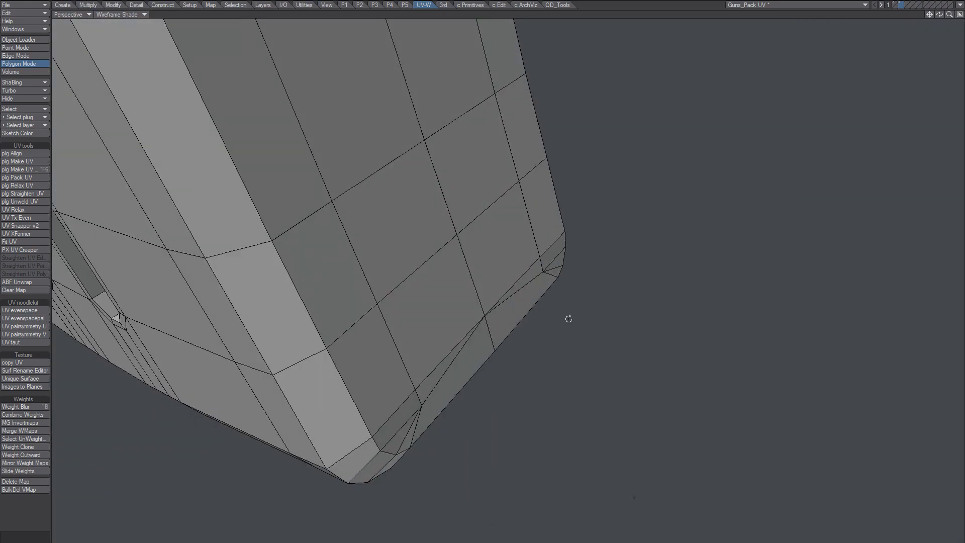
pyautogui.keyDown('alt'); pyautogui.moveTo(569, 319); pyautogui.dragTo(506, 273); pyautogui.keyUp('alt')
pyautogui.keyDown('alt'); pyautogui.keyDown('shift'); pyautogui.moveTo(472, 330); pyautogui.dragTo(477, 303); pyautogui.keyUp('shift'); pyautogui.keyUp('alt')
pyautogui.keyDown('alt'); pyautogui.moveTo(477, 304); pyautogui.dragTo(468, 237); pyautogui.keyUp('alt')
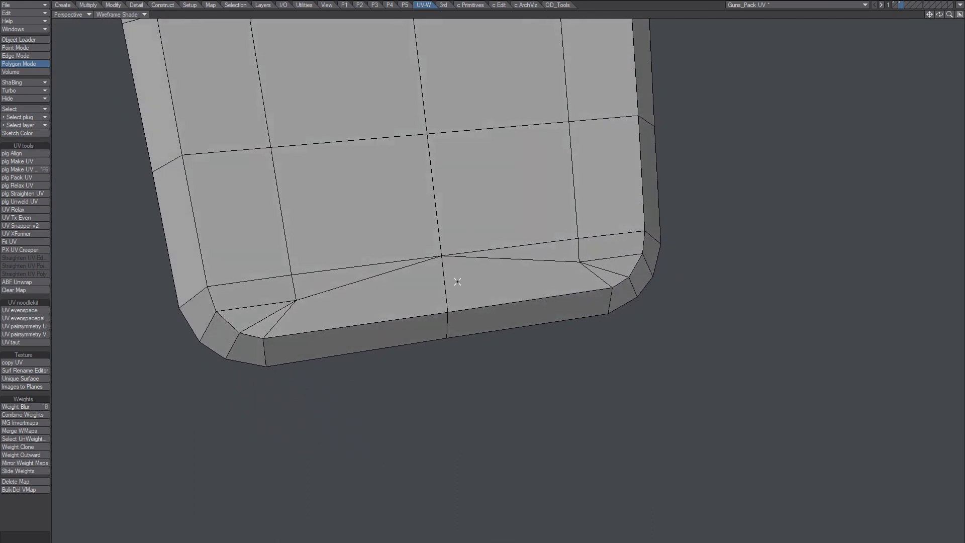
pyautogui.press('space')
pyautogui.press('space')
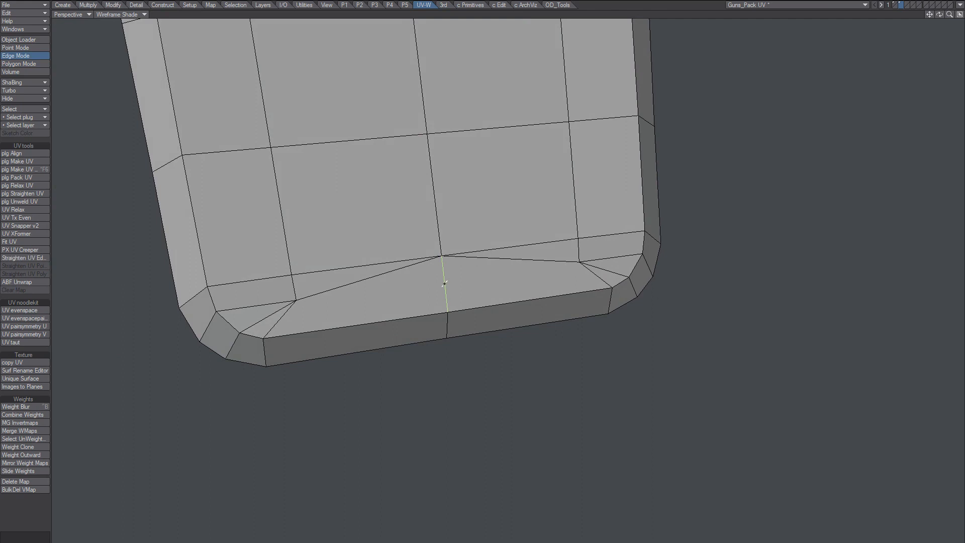
pyautogui.press('space')
pyautogui.press('space')
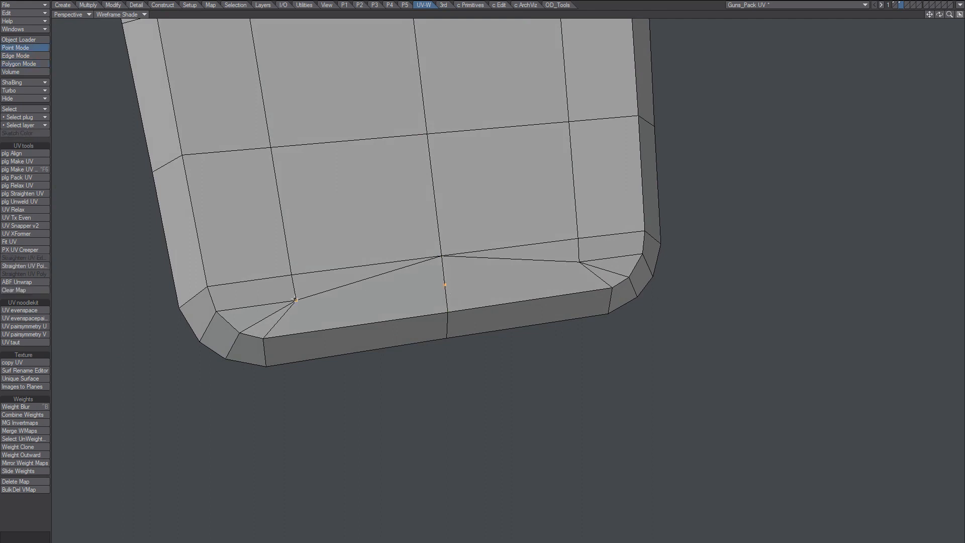
pyautogui.hotkey('ctrl', 'l')
pyautogui.press('/')
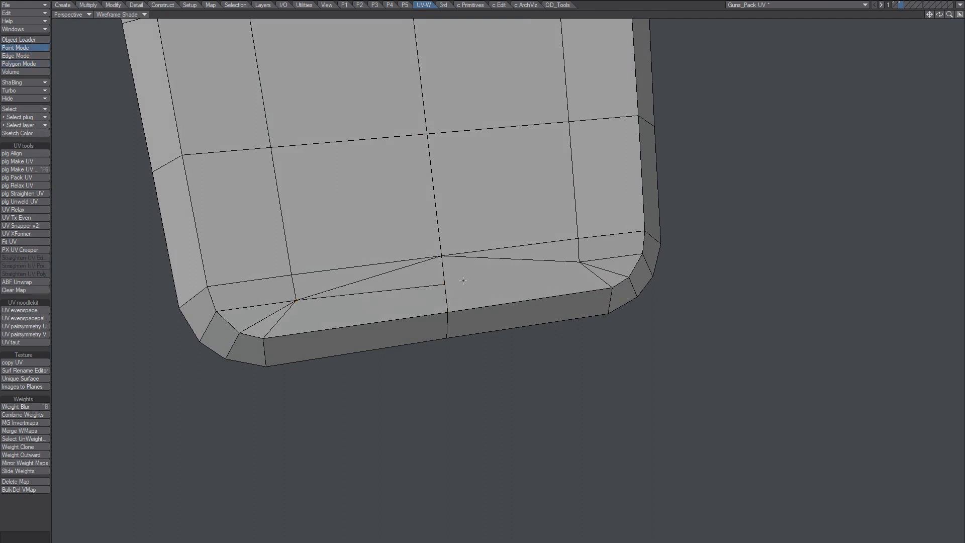
pyautogui.click(439, 284)
pyautogui.hotkey('ctrl', 'l')
pyautogui.press('/')
# Merge the narrow faces on each side of the butt's lower centre edge into single polygons.
pyautogui.press('space')
pyautogui.press('space')
pyautogui.moveTo(371, 272); pyautogui.dragTo(402, 281)
pyautogui.hotkey('shift', 'z')
pyautogui.moveTo(514, 251)
pyautogui.mouseDown()
pyautogui.moveTo(479, 276)
pyautogui.moveTo(510, 261)
pyautogui.moveTo(385, 286)
pyautogui.mouseUp()
pyautogui.hotkey('shift', 'z')
pyautogui.press('Tab')
pyautogui.press('Tab')
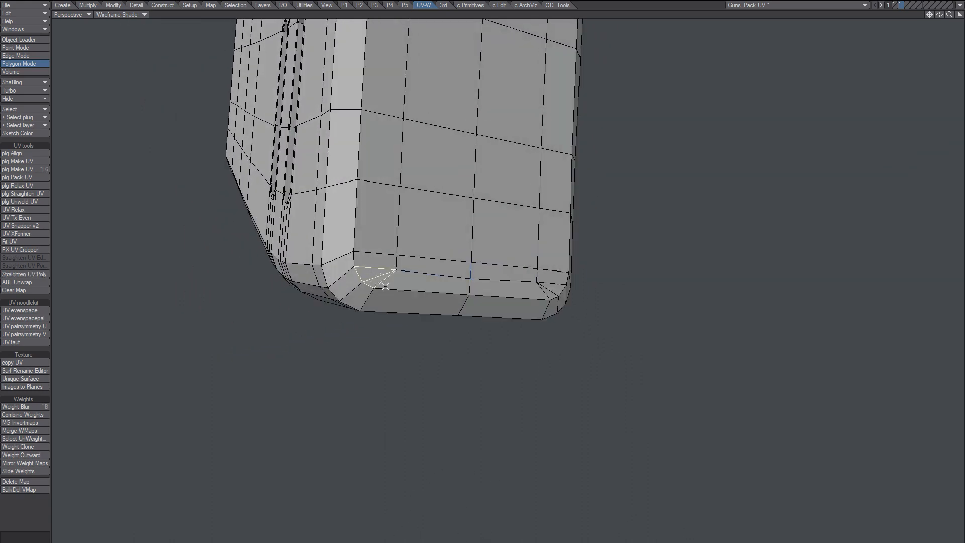
# Merge the small triangles in both lower corners of the butt end into single polygons.
pyautogui.hotkey('shift', 'z')
pyautogui.moveTo(557, 292); pyautogui.dragTo(545, 297)
pyautogui.hotkey('shift', 'z')
pyautogui.press('Tab')
# Merge the small faces at the remaining pair of butt corners and check the stock's subdivided shape.
pyautogui.keyDown('alt'); pyautogui.moveTo(428, 309); pyautogui.dragTo(402, 349); pyautogui.keyUp('alt')
pyautogui.scroll(3, 483, 207)
pyautogui.moveTo(515, 186); pyautogui.dragTo(535, 186)
pyautogui.hotkey('shift', 'z')
pyautogui.moveTo(413, 201); pyautogui.dragTo(400, 208)
pyautogui.hotkey('shift', 'z')
pyautogui.keyDown('alt'); pyautogui.moveTo(427, 275); pyautogui.dragTo(549, 281); pyautogui.keyUp('alt')
pyautogui.keyDown('ctrl'); pyautogui.keyDown('alt'); pyautogui.moveTo(549, 280); pyautogui.dragTo(422, 269); pyautogui.keyUp('alt'); pyautogui.keyUp('ctrl')
pyautogui.keyDown('alt'); pyautogui.moveTo(422, 269); pyautogui.dragTo(496, 256); pyautogui.keyUp('alt')
pyautogui.press('Tab')
pyautogui.press('Tab')
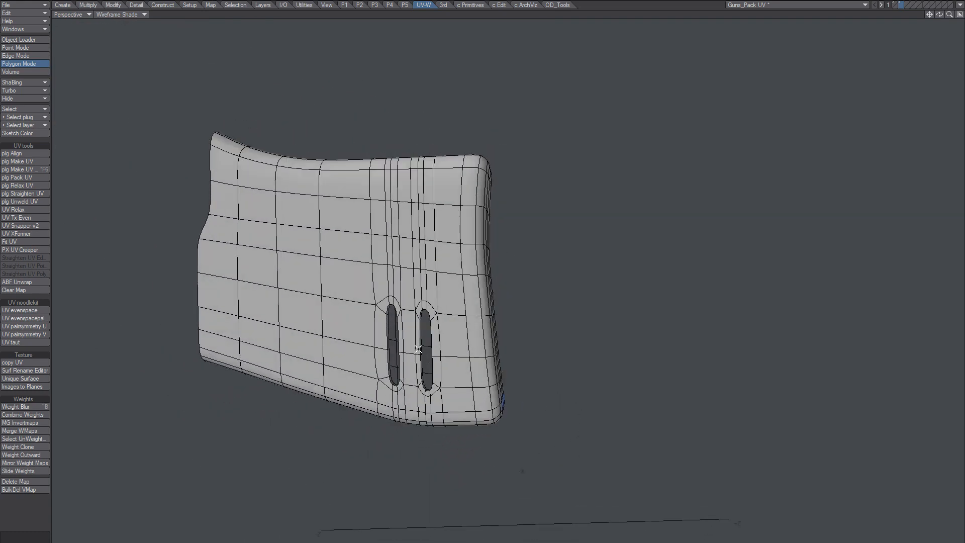
# Turn off subdivision, merge the stock's overlapping points with a fixed range, and restore subdivision.
pyautogui.keyDown('ctrl'); pyautogui.keyDown('alt'); pyautogui.moveTo(418, 347); pyautogui.dragTo(402, 222); pyautogui.keyUp('alt'); pyautogui.keyUp('ctrl')
pyautogui.keyDown('alt'); pyautogui.moveTo(459, 252); pyautogui.dragTo(448, 201); pyautogui.keyUp('alt')
pyautogui.press('/')
pyautogui.press('Tab')
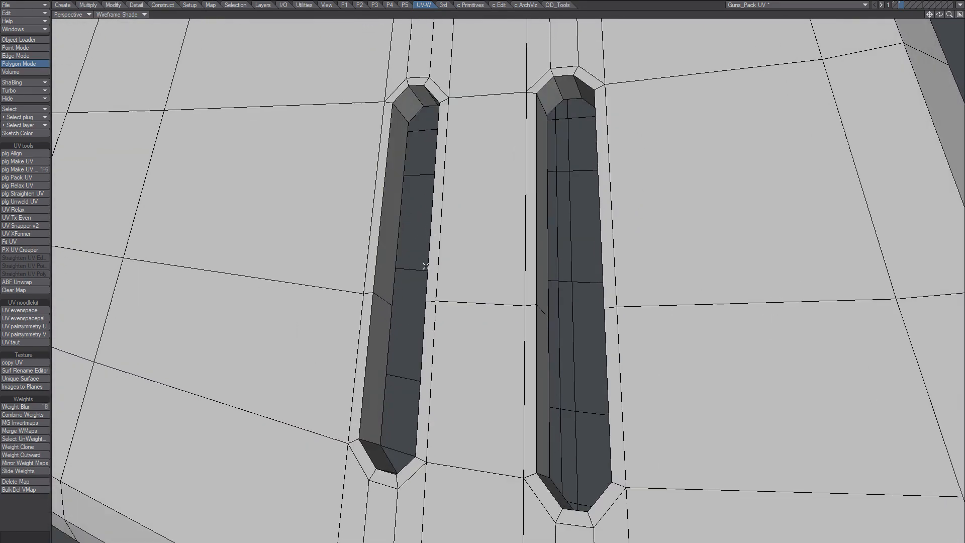
pyautogui.press('m')
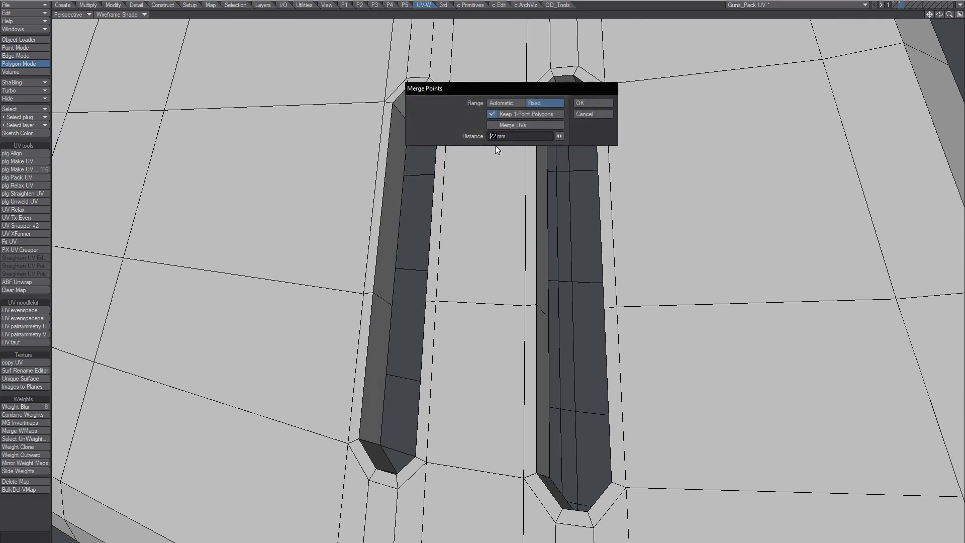
pyautogui.click(580, 103)
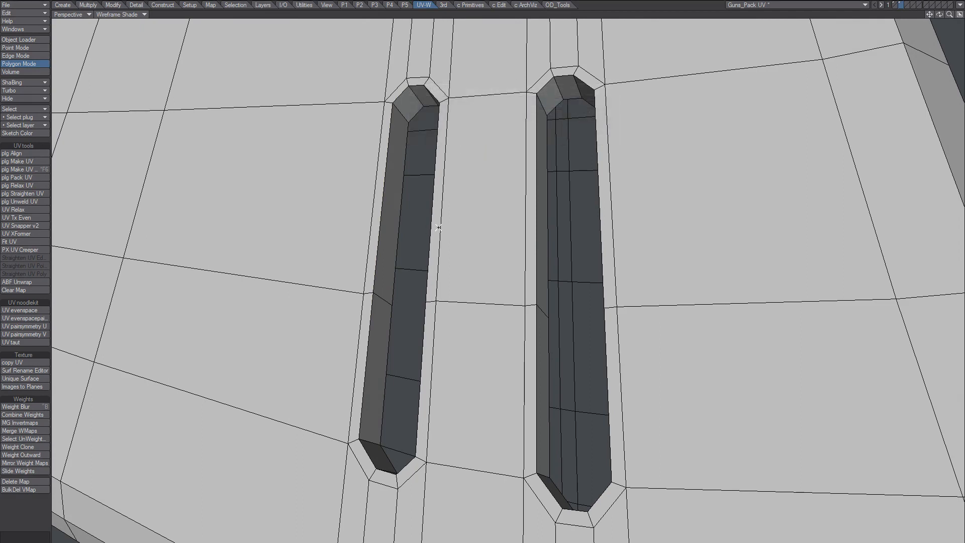
pyautogui.press('Tab')
# Return to the multi-view layout, select the whole connected stock and clear its UV map.
pyautogui.moveTo(438, 227)
pyautogui.keyDown('ctrl'); pyautogui.keyDown('alt'); pyautogui.mouseDown()
pyautogui.moveTo(493, 352)
pyautogui.moveTo(532, 329)
pyautogui.moveTo(633, 351)
pyautogui.moveTo(575, 224)
pyautogui.moveTo(623, 280)
pyautogui.moveTo(612, 318)
pyautogui.moveTo(492, 297)
pyautogui.moveTo(510, 252)
pyautogui.moveTo(476, 233)
pyautogui.moveTo(480, 208)
pyautogui.mouseUp(); pyautogui.keyUp('alt'); pyautogui.keyUp('ctrl')
pyautogui.moveTo(481, 209)
pyautogui.keyDown('alt'); pyautogui.keyDown('shift'); pyautogui.mouseDown()
pyautogui.moveTo(504, 238)
pyautogui.moveTo(506, 295)
pyautogui.moveTo(507, 265)
pyautogui.mouseUp(); pyautogui.keyUp('shift'); pyautogui.keyUp('alt')
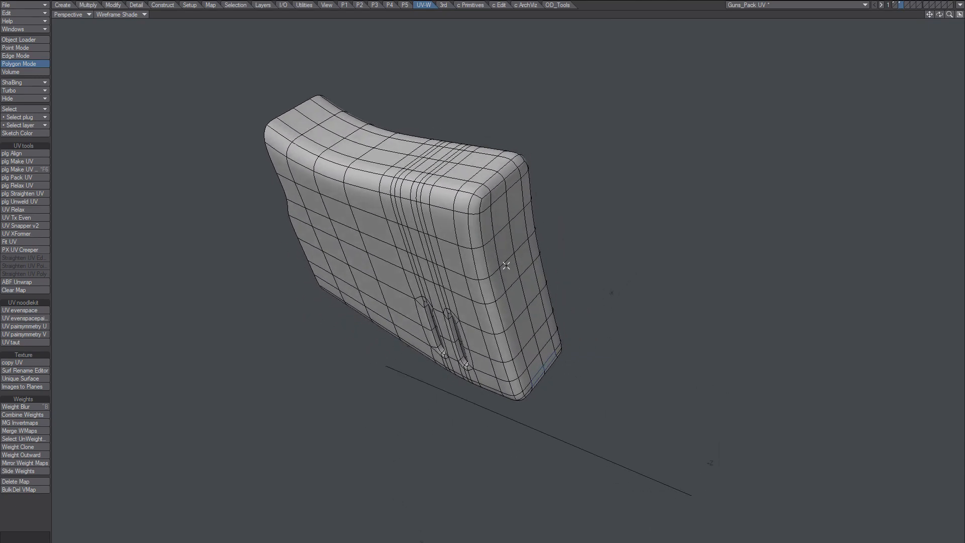
pyautogui.keyDown('alt'); pyautogui.moveTo(394, 346); pyautogui.dragTo(541, 259); pyautogui.keyUp('alt')
pyautogui.keyDown('alt'); pyautogui.moveTo(503, 228); pyautogui.dragTo(517, 272); pyautogui.keyUp('alt')
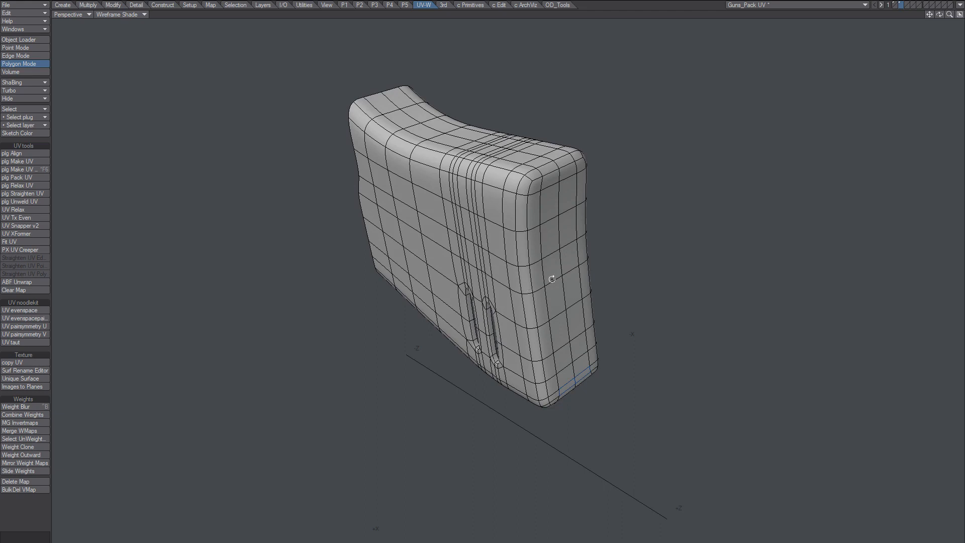
pyautogui.keyDown('alt'); pyautogui.moveTo(552, 279); pyautogui.dragTo(536, 310); pyautogui.keyUp('alt')
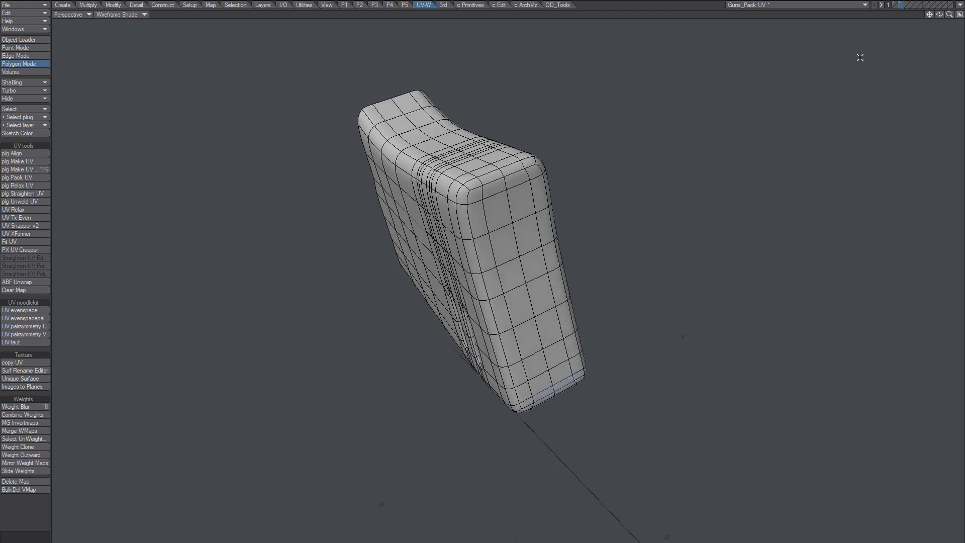
pyautogui.keyDown('alt'); pyautogui.moveTo(531, 233); pyautogui.dragTo(541, 267); pyautogui.keyUp('alt')
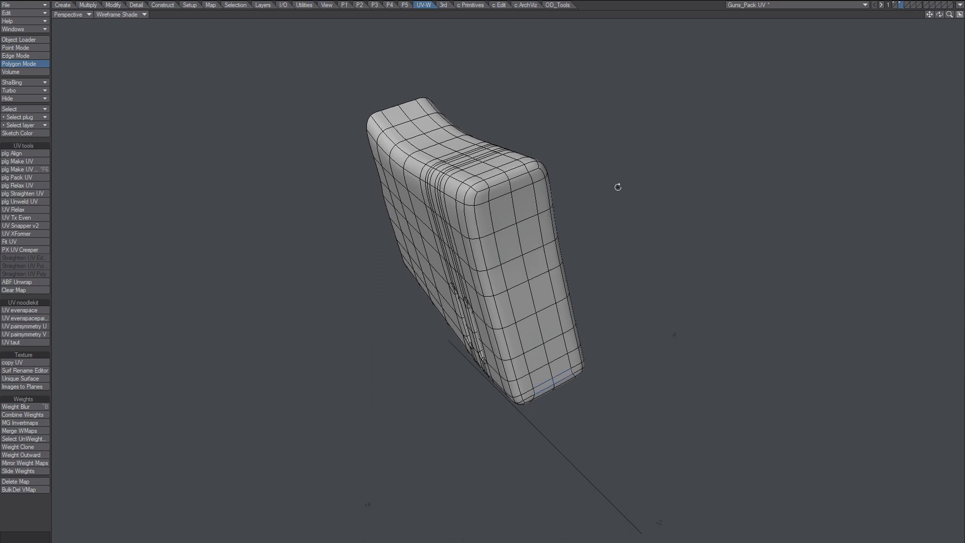
pyautogui.click(958, 14)
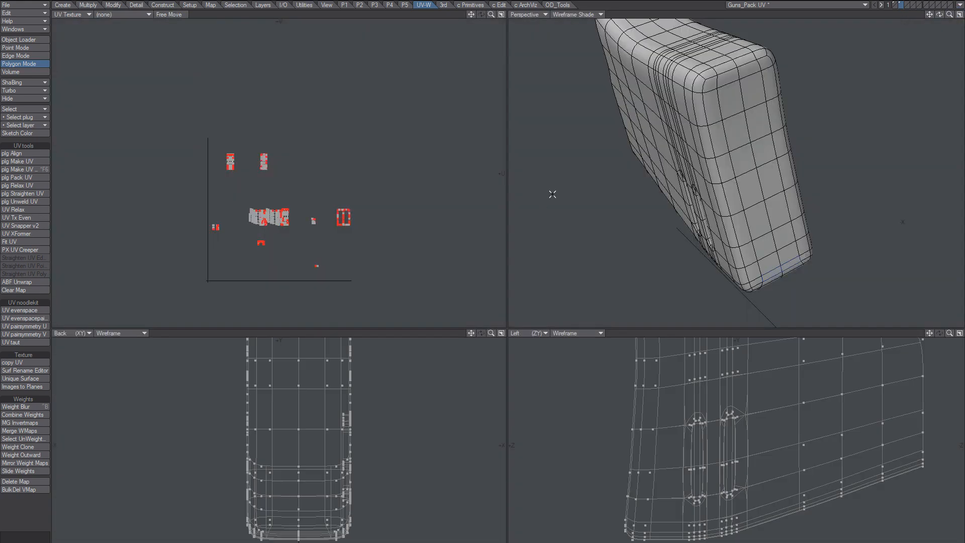
pyautogui.keyDown('alt'); pyautogui.keyDown('shift'); pyautogui.moveTo(734, 150); pyautogui.dragTo(745, 172); pyautogui.keyUp('shift'); pyautogui.keyUp('alt')
pyautogui.click(746, 173)
pyautogui.press(']')
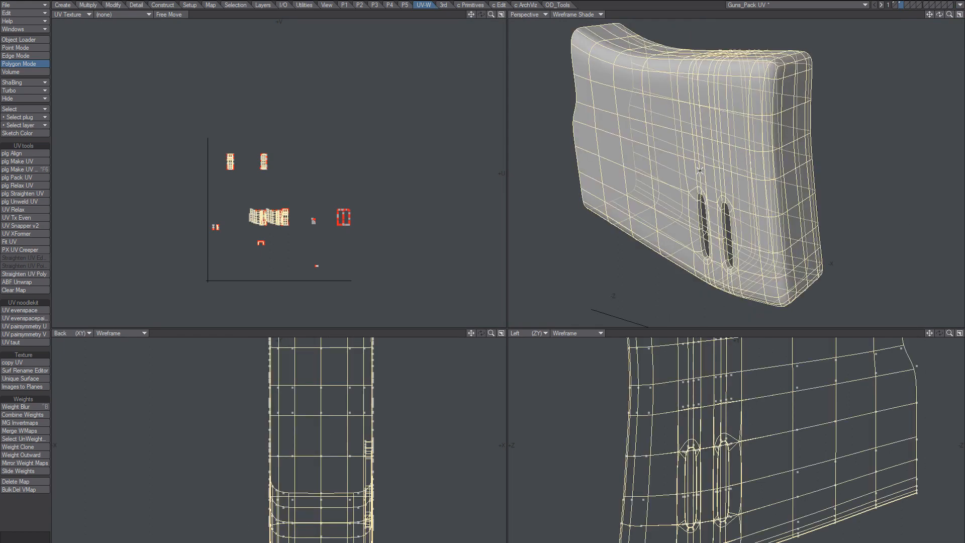
pyautogui.keyDown('alt'); pyautogui.keyDown('shift'); pyautogui.moveTo(671, 164); pyautogui.dragTo(635, 161); pyautogui.keyUp('shift'); pyautogui.keyUp('alt')
pyautogui.click(29, 290)
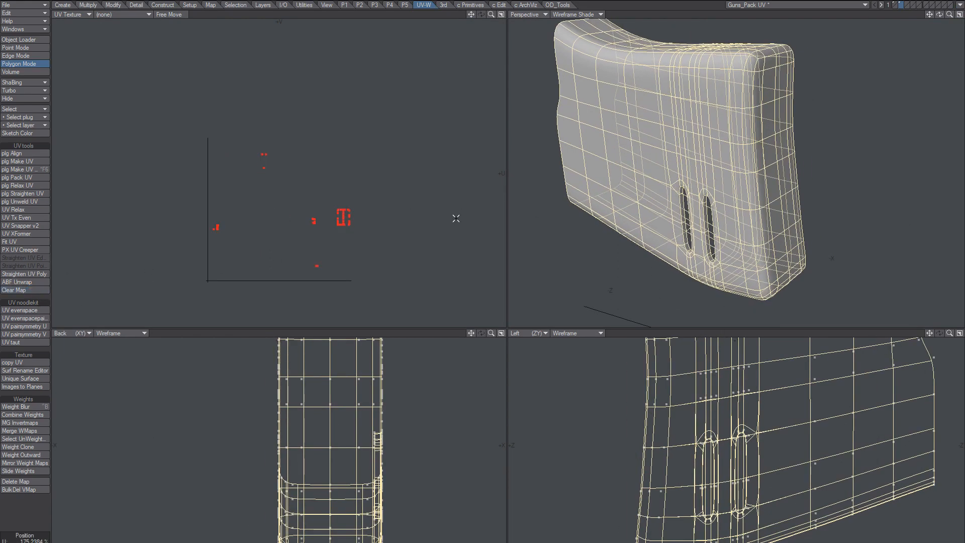
pyautogui.click(521, 209)
# Select the edge loop running around the stock just in front of the butt end as a seam.
pyautogui.keyDown('alt'); pyautogui.moveTo(718, 164); pyautogui.dragTo(703, 204); pyautogui.keyUp('alt')
pyautogui.keyDown('alt'); pyautogui.keyDown('shift'); pyautogui.moveTo(704, 204); pyautogui.dragTo(723, 159); pyautogui.keyUp('shift'); pyautogui.keyUp('alt')
pyautogui.press('space')
pyautogui.press('space')
pyautogui.click(737, 148)
pyautogui.press('l')
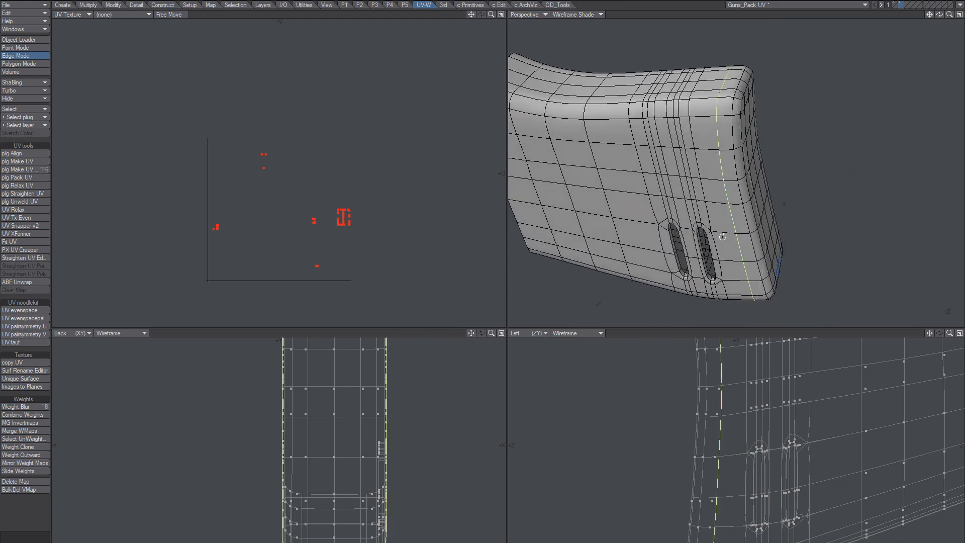
# Add the lengthwise edge loop along the stock's underside to the seam and try unwrapping with ABF Unwrap.
pyautogui.keyDown('alt'); pyautogui.moveTo(691, 276); pyautogui.dragTo(766, 127); pyautogui.keyUp('alt')
pyautogui.keyDown('alt'); pyautogui.keyDown('shift'); pyautogui.moveTo(766, 127); pyautogui.dragTo(752, 223); pyautogui.keyUp('shift'); pyautogui.keyUp('alt')
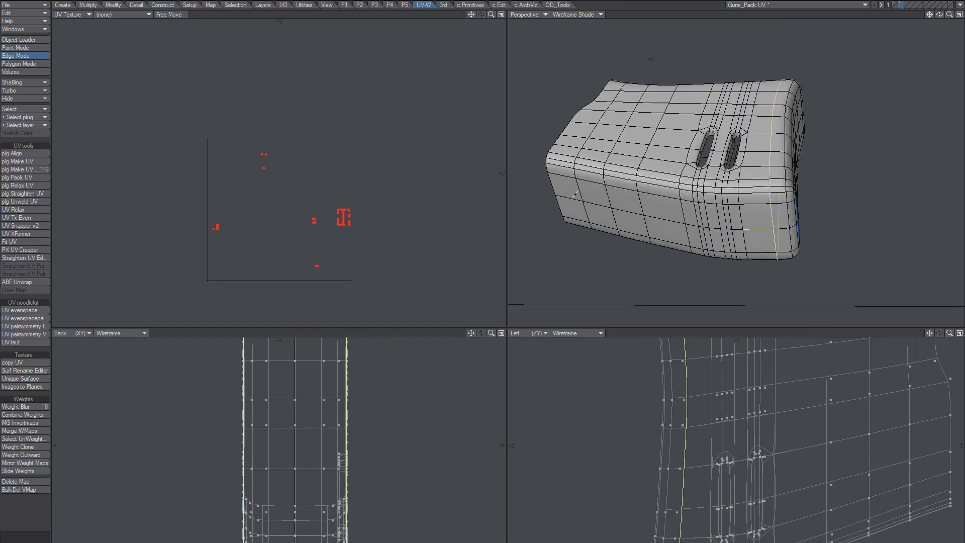
pyautogui.keyDown('shift'); pyautogui.click(573, 199); pyautogui.keyUp('shift')
pyautogui.press('l')
pyautogui.keyDown('alt'); pyautogui.moveTo(550, 202); pyautogui.dragTo(582, 145); pyautogui.keyUp('alt')
pyautogui.click(32, 281)
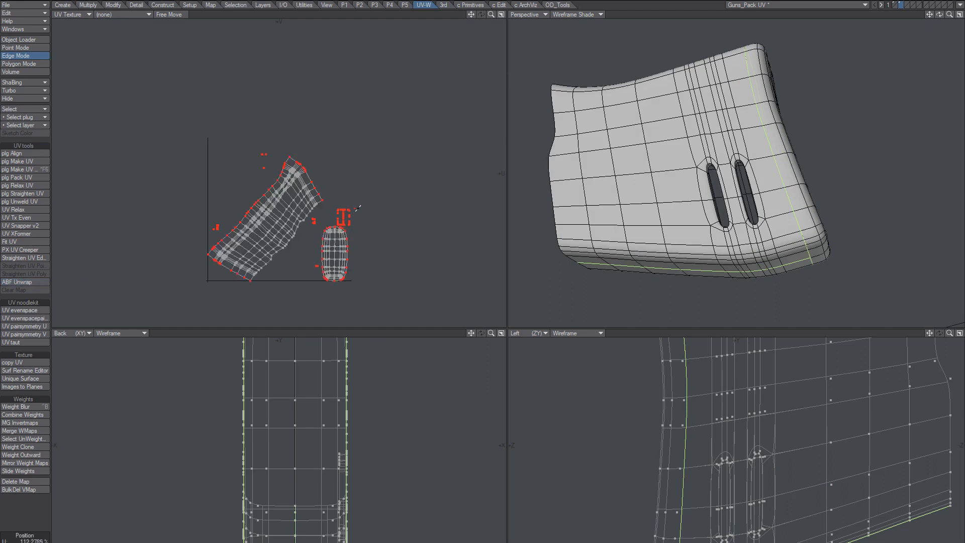
# Examine the stock's two UV islands, looking closely at the area around the slots.
pyautogui.keyDown('ctrl'); pyautogui.keyDown('alt'); pyautogui.moveTo(322, 241); pyautogui.dragTo(386, 209); pyautogui.keyUp('alt'); pyautogui.keyUp('ctrl')
pyautogui.keyDown('alt'); pyautogui.keyDown('shift'); pyautogui.moveTo(367, 240); pyautogui.dragTo(391, 194); pyautogui.keyUp('shift'); pyautogui.keyUp('alt')
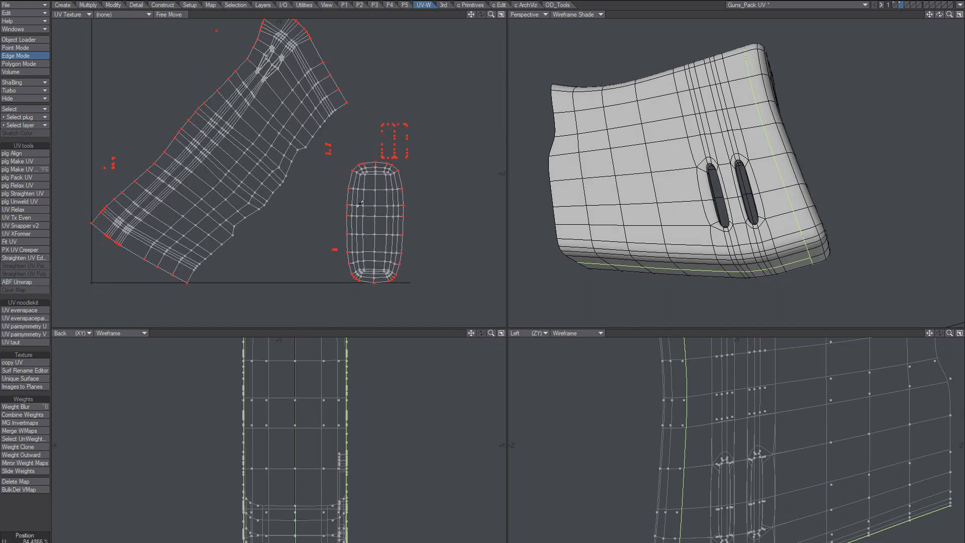
pyautogui.keyDown('alt'); pyautogui.moveTo(696, 152); pyautogui.dragTo(765, 203); pyautogui.keyUp('alt')
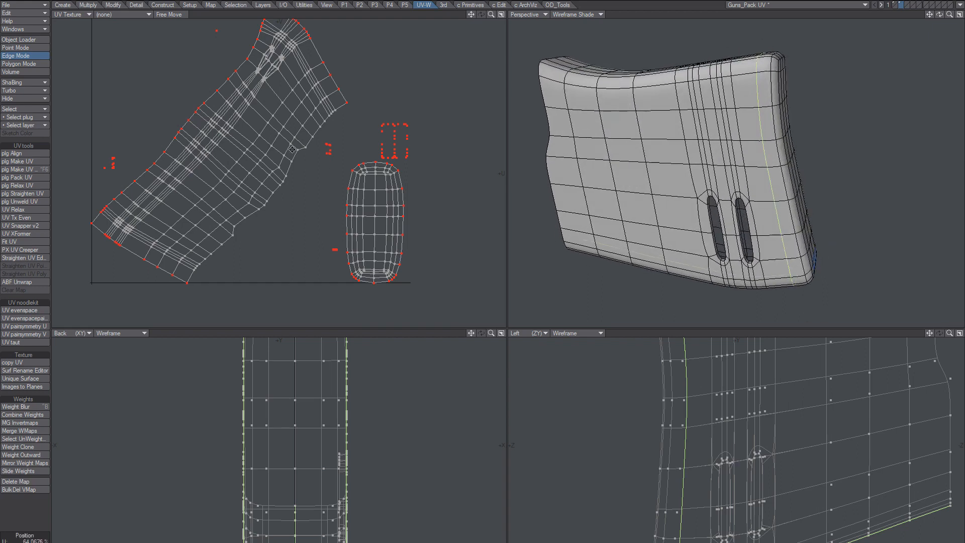
pyautogui.keyDown('alt'); pyautogui.moveTo(296, 96); pyautogui.dragTo(323, 184); pyautogui.keyUp('alt')
pyautogui.keyDown('ctrl'); pyautogui.keyDown('alt'); pyautogui.moveTo(324, 184); pyautogui.dragTo(376, 45); pyautogui.keyUp('alt'); pyautogui.keyUp('ctrl')
pyautogui.keyDown('alt'); pyautogui.moveTo(377, 45); pyautogui.dragTo(380, 84); pyautogui.keyUp('alt')
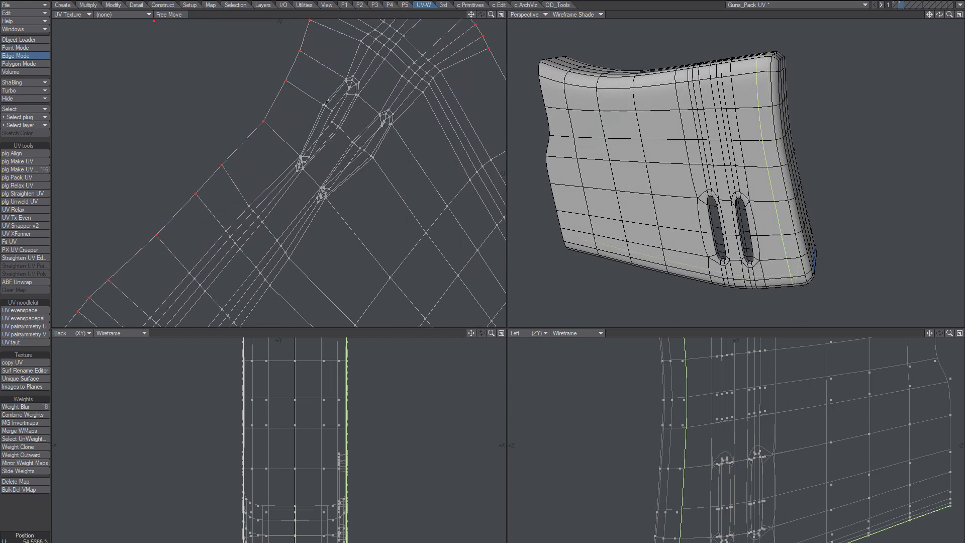
pyautogui.keyDown('ctrl'); pyautogui.keyDown('alt'); pyautogui.moveTo(371, 159); pyautogui.dragTo(434, 158); pyautogui.keyUp('alt'); pyautogui.keyUp('ctrl')
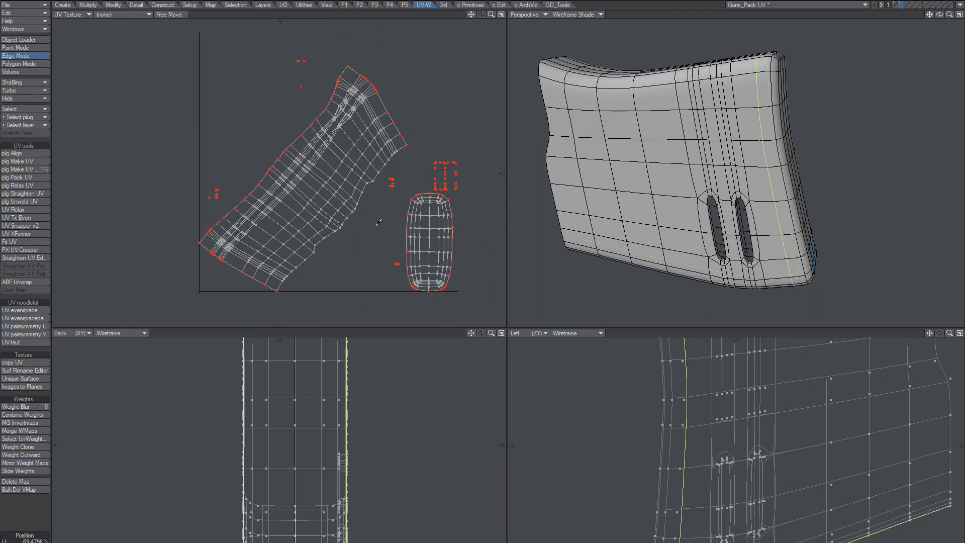
pyautogui.keyDown('alt'); pyautogui.keyDown('shift'); pyautogui.moveTo(743, 173); pyautogui.dragTo(727, 151); pyautogui.keyUp('shift'); pyautogui.keyUp('alt')
# Start the plg Make UV tool on the stock's polygons with its numeric settings open and Unwrap as the UV map.
pyautogui.press('space')
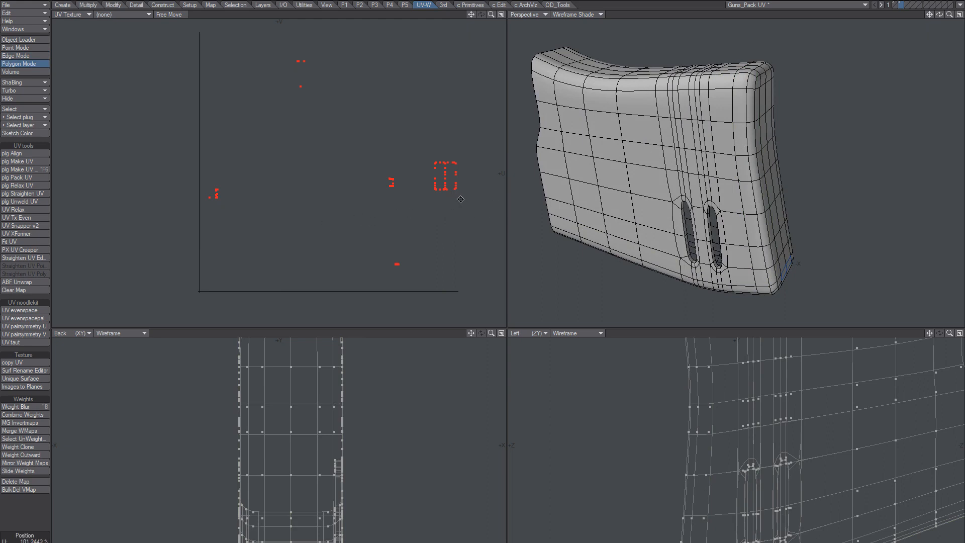
pyautogui.press('F6')
pyautogui.press('n')
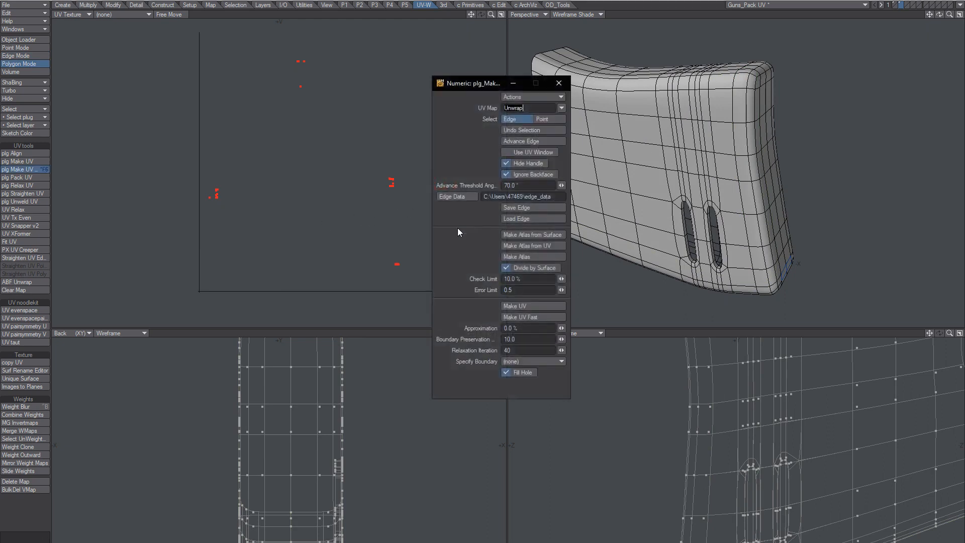
pyautogui.moveTo(513, 87); pyautogui.dragTo(368, 90)
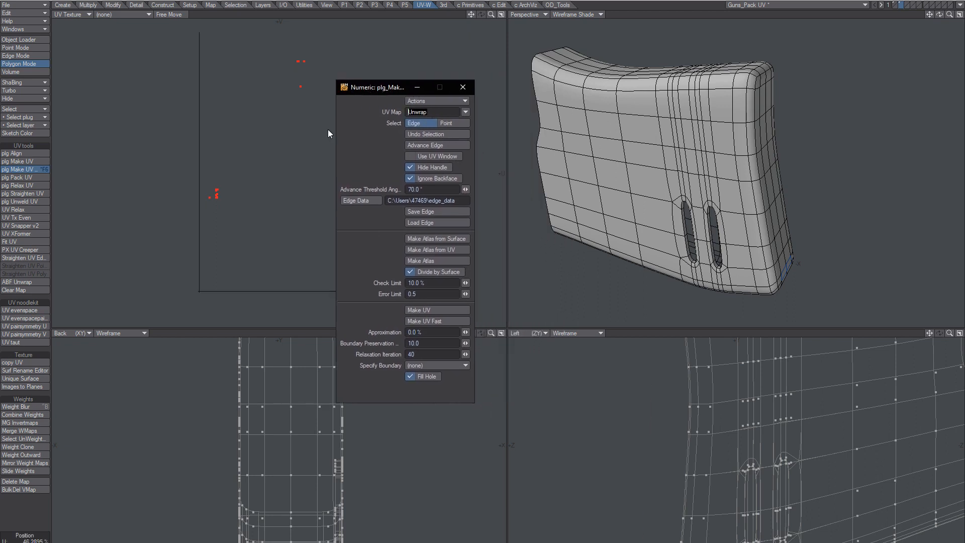
pyautogui.click(464, 112)
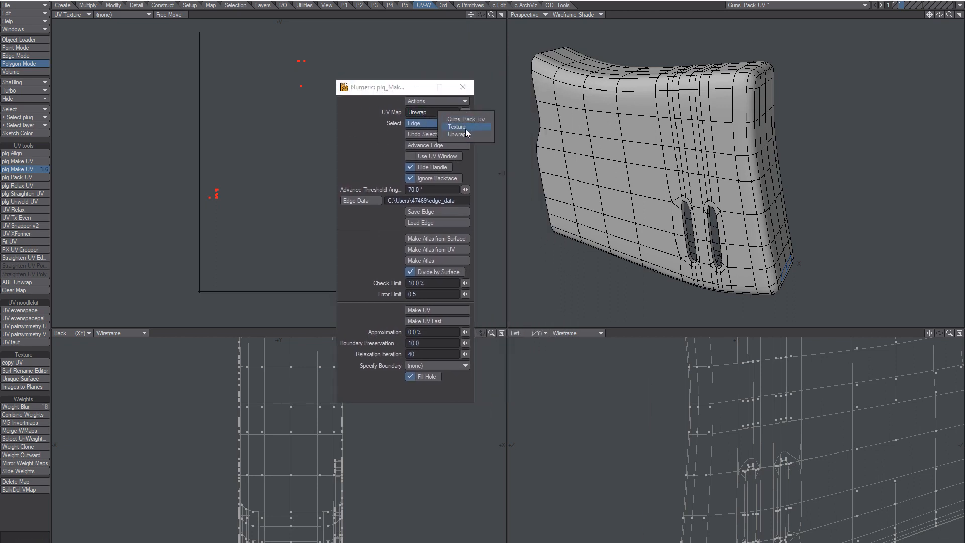
pyautogui.click(467, 132)
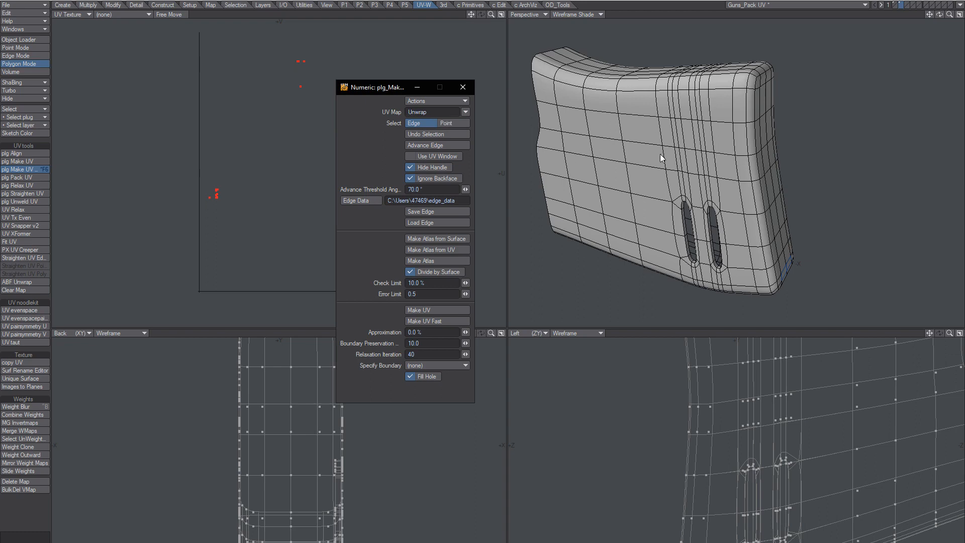
# Look at the rifle in layer 1 and return to the stock in layer 2.
pyautogui.keyDown('alt'); pyautogui.moveTo(677, 174); pyautogui.dragTo(655, 181); pyautogui.keyUp('alt')
pyautogui.press('1')
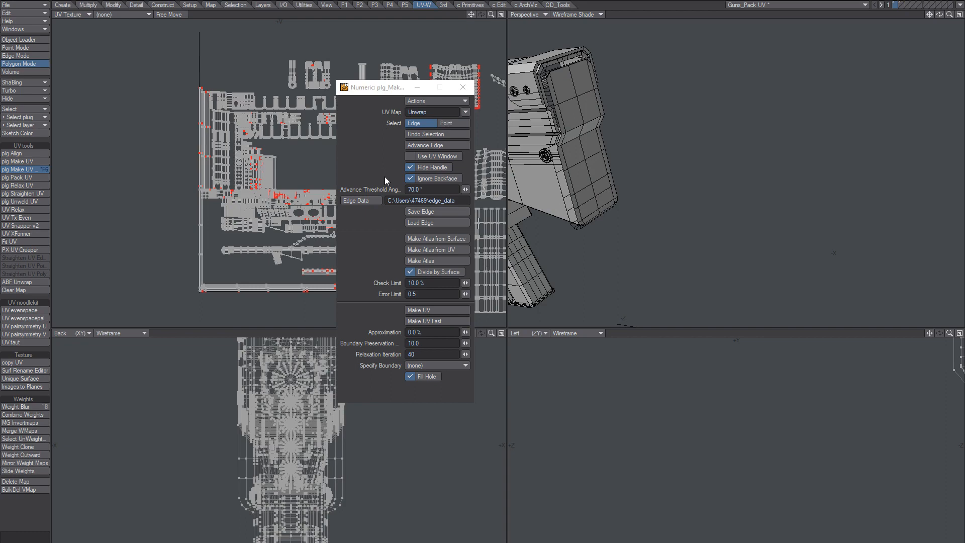
pyautogui.press('2')
pyautogui.keyDown('alt'); pyautogui.moveTo(758, 181); pyautogui.dragTo(774, 161); pyautogui.keyUp('alt')
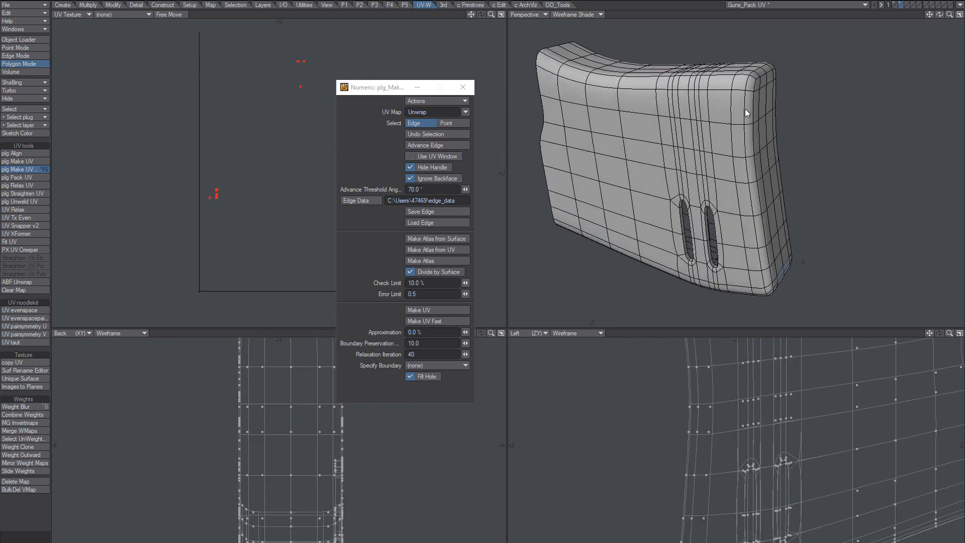
# Turn off the stock's subdivision and mark the edge loop around its butt end as a seam with Advance Edge.
pyautogui.click(744, 109)
pyautogui.press('Tab')
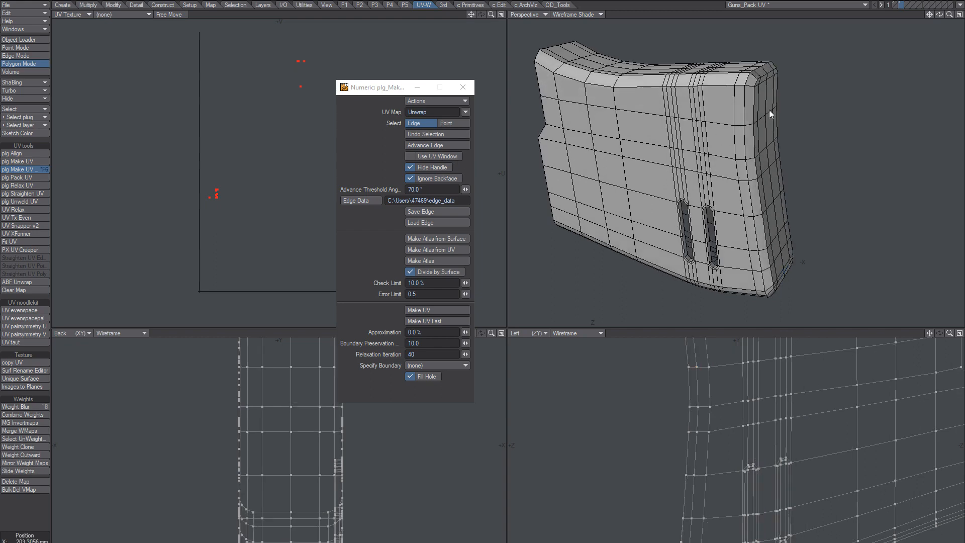
pyautogui.click(426, 146)
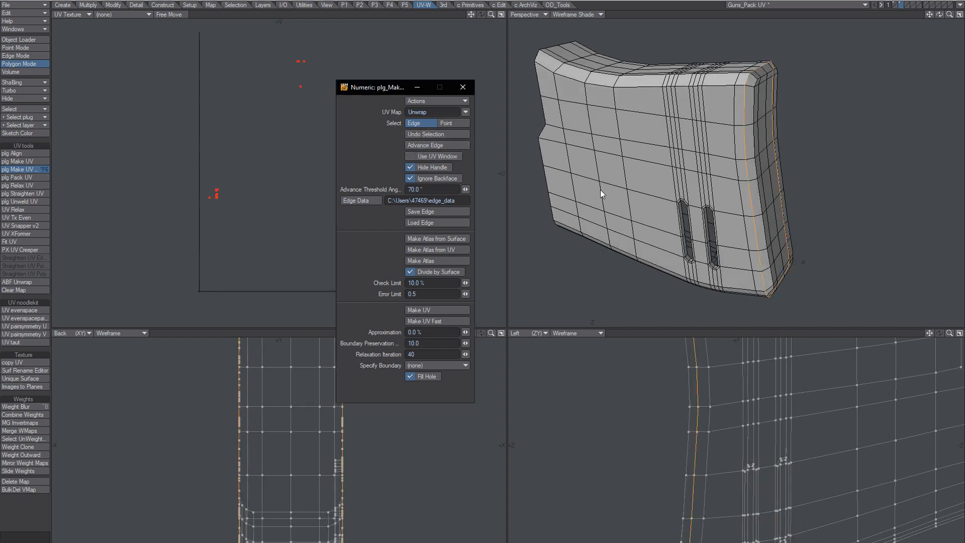
# Add the lengthwise centre edges on the stock's underside to the seam, from the butt end to the front.
pyautogui.keyDown('alt'); pyautogui.moveTo(709, 206); pyautogui.dragTo(820, 255); pyautogui.keyUp('alt')
pyautogui.keyDown('alt'); pyautogui.keyDown('shift'); pyautogui.moveTo(767, 230); pyautogui.dragTo(737, 211); pyautogui.keyUp('shift'); pyautogui.keyUp('alt')
pyautogui.click(752, 222)
pyautogui.click(530, 155)
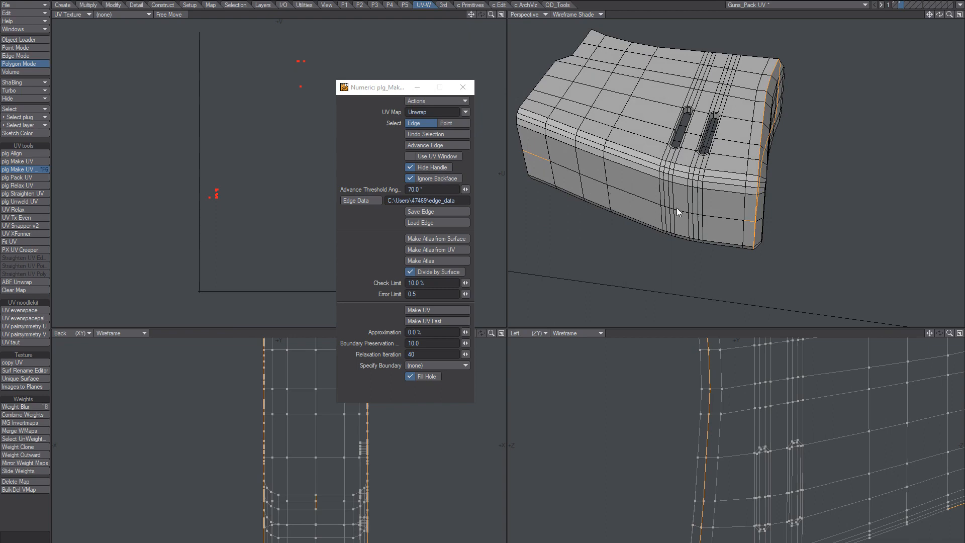
pyautogui.click(536, 156)
pyautogui.keyDown('alt'); pyautogui.moveTo(539, 159); pyautogui.dragTo(809, 234); pyautogui.keyUp('alt')
pyautogui.scroll(3, 719, 215)
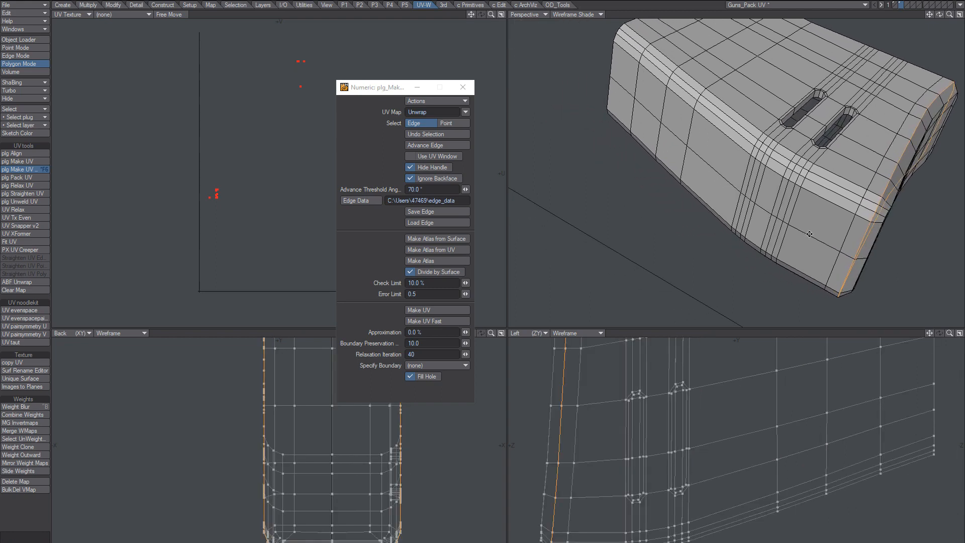
pyautogui.click(621, 87)
pyautogui.keyDown('alt'); pyautogui.moveTo(621, 87); pyautogui.dragTo(692, 154); pyautogui.keyUp('alt')
pyautogui.scroll(-4, 680, 194)
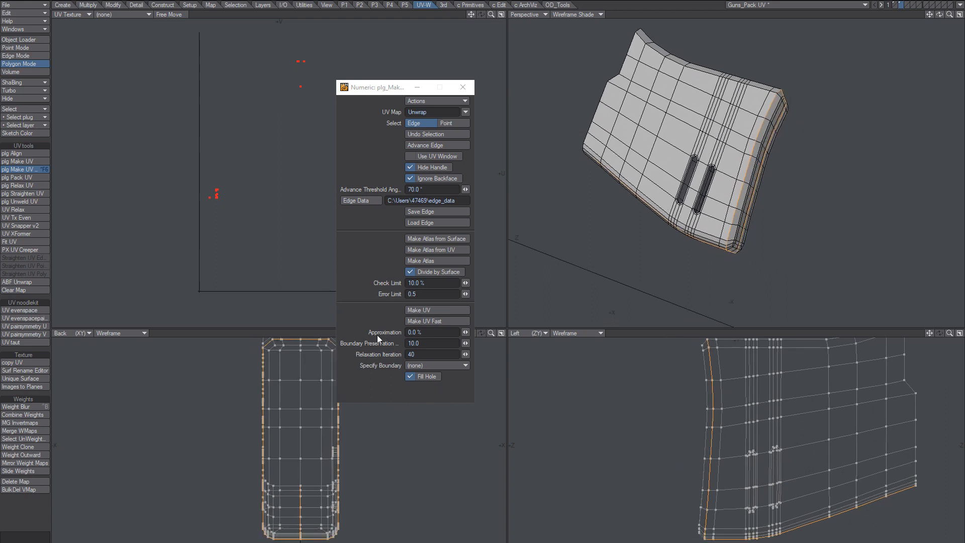
# Generate the stock's UVs with Make UV, check the island around the slots, and exit the tool.
pyautogui.click(428, 310)
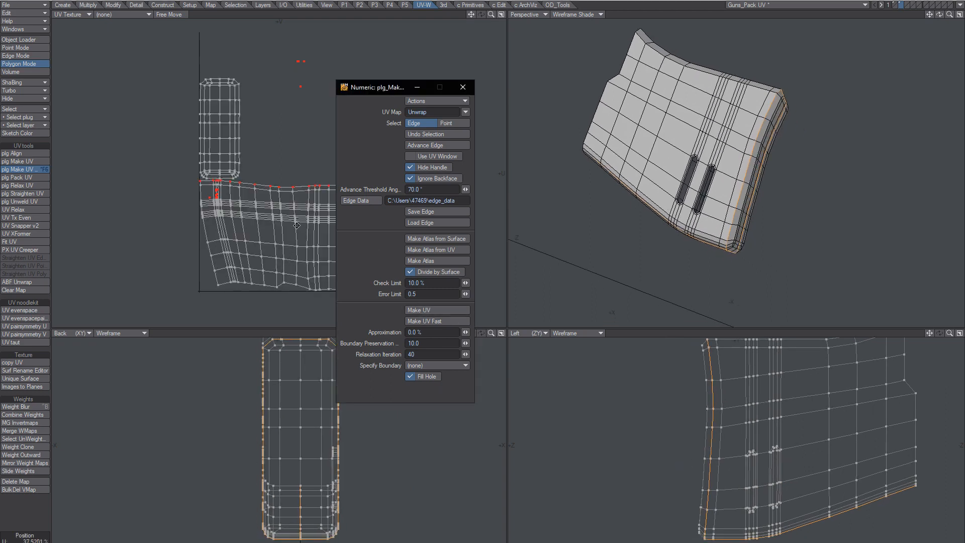
pyautogui.keyDown('alt'); pyautogui.moveTo(296, 225); pyautogui.dragTo(226, 223); pyautogui.keyUp('alt')
pyautogui.scroll(-2, 241, 226)
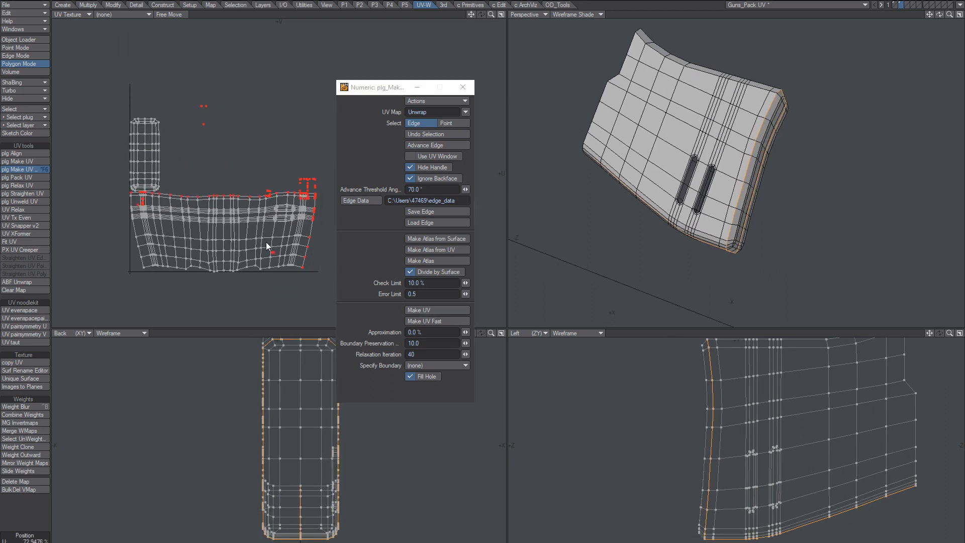
pyautogui.click(463, 87)
pyautogui.keyDown('ctrl'); pyautogui.keyDown('alt'); pyautogui.moveTo(256, 230); pyautogui.dragTo(383, 138); pyautogui.keyUp('alt'); pyautogui.keyUp('ctrl')
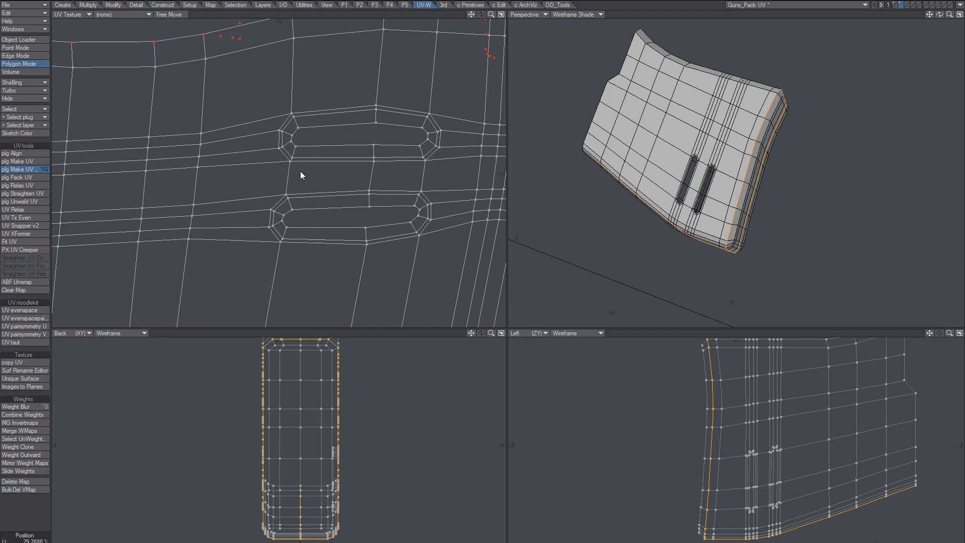
pyautogui.keyDown('ctrl'); pyautogui.keyDown('alt'); pyautogui.moveTo(416, 201); pyautogui.dragTo(311, 213); pyautogui.keyUp('alt'); pyautogui.keyUp('ctrl')
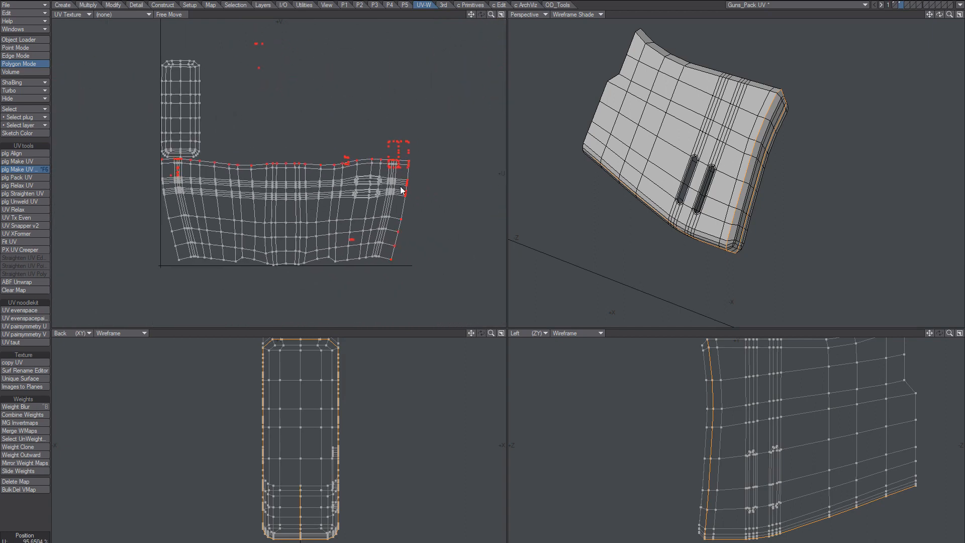
pyautogui.press('space')
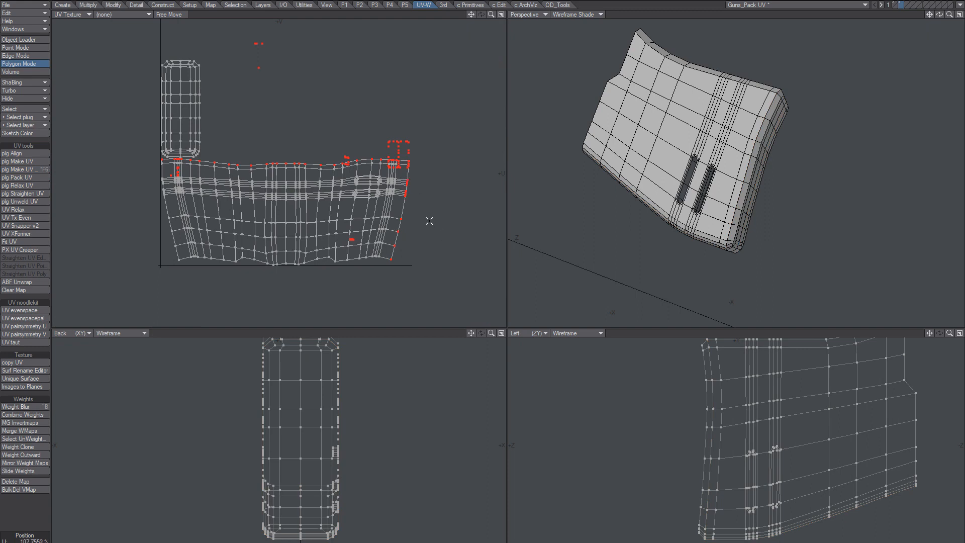
pyautogui.keyDown('alt'); pyautogui.moveTo(431, 185); pyautogui.dragTo(433, 201); pyautogui.keyUp('alt')
pyautogui.moveTo(444, 140); pyautogui.dragTo(442, 204, button='right')
pyautogui.press('/')
pyautogui.press('space')
pyautogui.moveTo(416, 139)
pyautogui.mouseDown(button='right')
pyautogui.moveTo(370, 134)
pyautogui.moveTo(430, 181)
pyautogui.mouseUp(button='right')
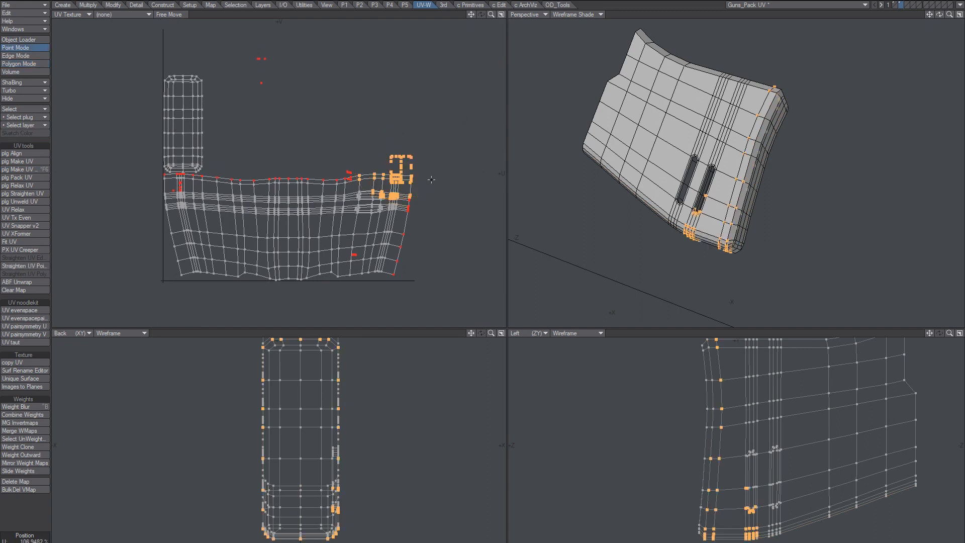
pyautogui.press('/')
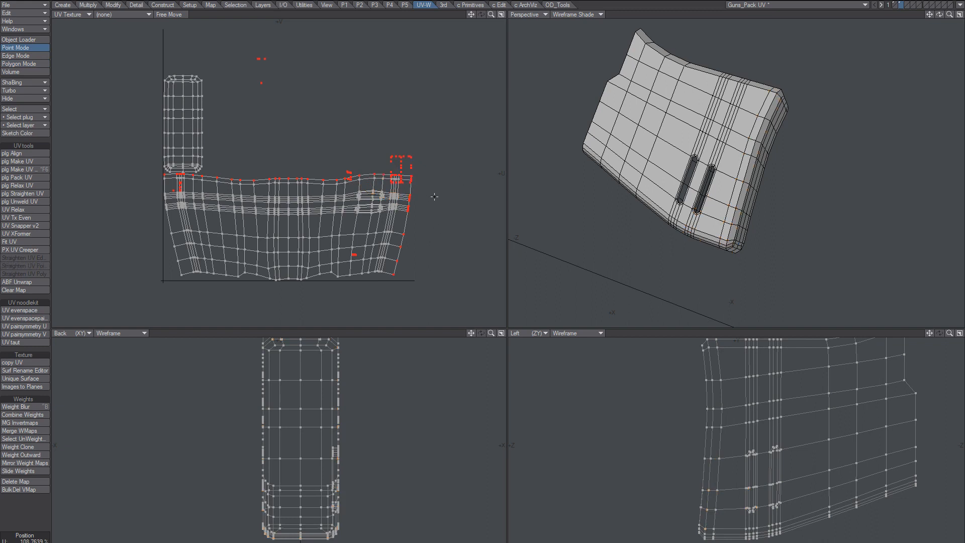
# Unweld the stock's points and merge them again with the Automatic range to clear the stray UV breaks.
pyautogui.press('m')
pyautogui.hotkey('ctrl', 'u')
pyautogui.press('m')
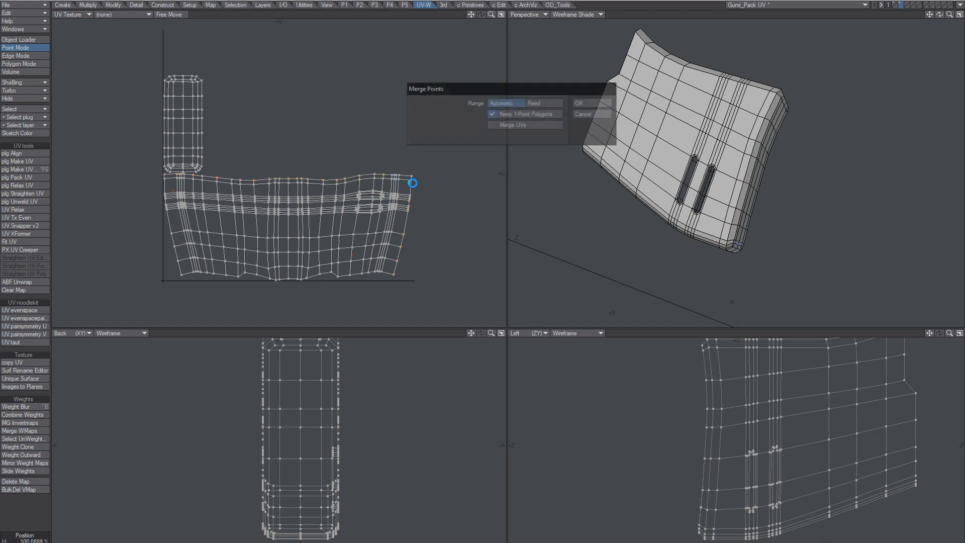
pyautogui.press('Return')
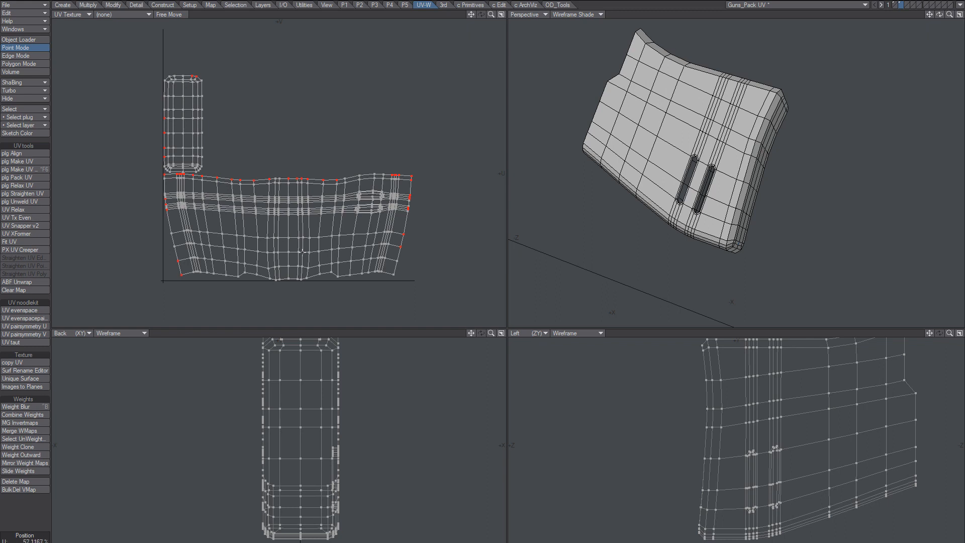
pyautogui.keyDown('ctrl'); pyautogui.keyDown('alt'); pyautogui.moveTo(320, 247); pyautogui.dragTo(319, 226); pyautogui.keyUp('alt'); pyautogui.keyUp('ctrl')
pyautogui.keyDown('alt'); pyautogui.moveTo(320, 226); pyautogui.dragTo(367, 223); pyautogui.keyUp('alt')
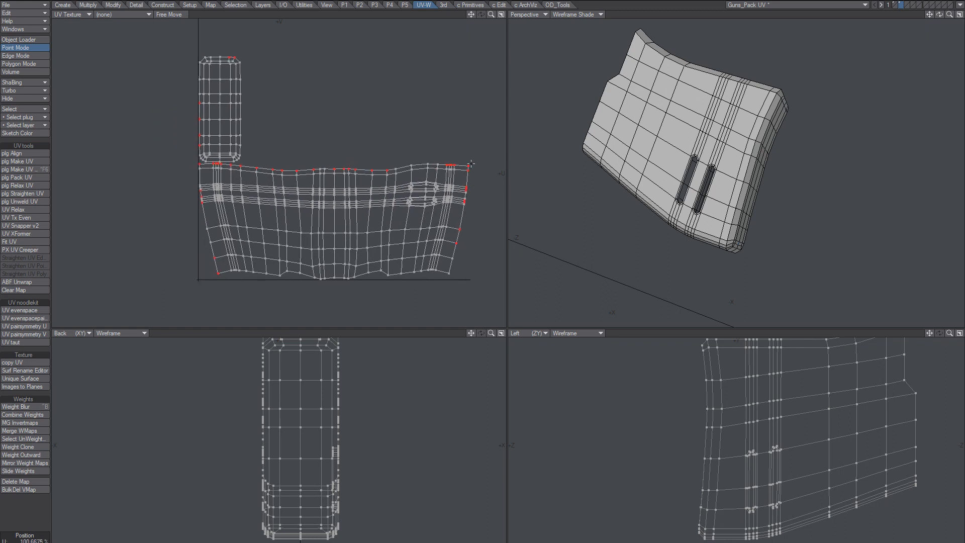
pyautogui.moveTo(471, 163); pyautogui.dragTo(442, 316, button='right')
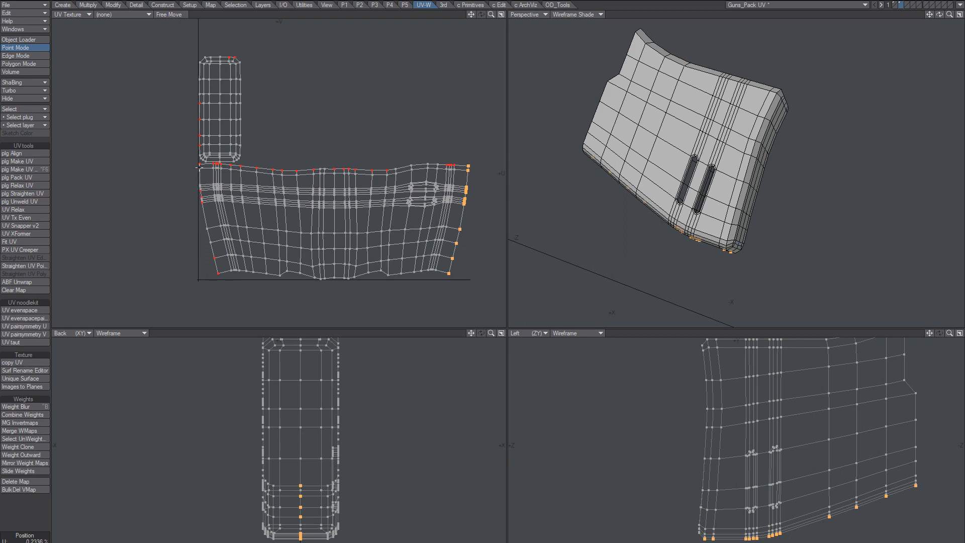
pyautogui.keyDown('shift'); pyautogui.moveTo(197, 163); pyautogui.dragTo(196, 193); pyautogui.keyUp('shift')
pyautogui.keyDown('shift'); pyautogui.moveTo(203, 177); pyautogui.dragTo(194, 187, button='right'); pyautogui.keyUp('shift')
pyautogui.keyDown('ctrl'); pyautogui.keyDown('alt'); pyautogui.moveTo(345, 214); pyautogui.dragTo(379, 213); pyautogui.keyUp('alt'); pyautogui.keyUp('ctrl')
pyautogui.keyDown('alt'); pyautogui.moveTo(378, 213); pyautogui.dragTo(311, 189); pyautogui.keyUp('alt')
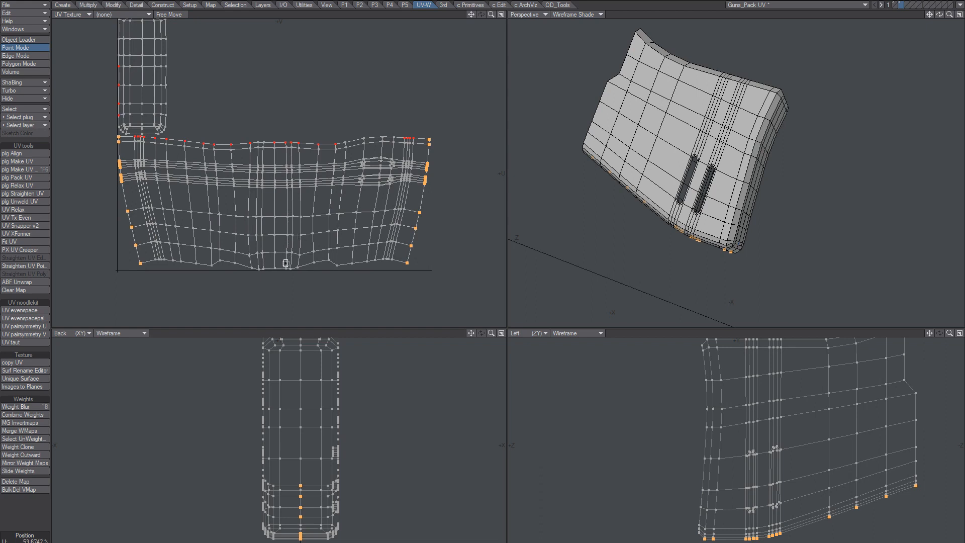
pyautogui.press('/')
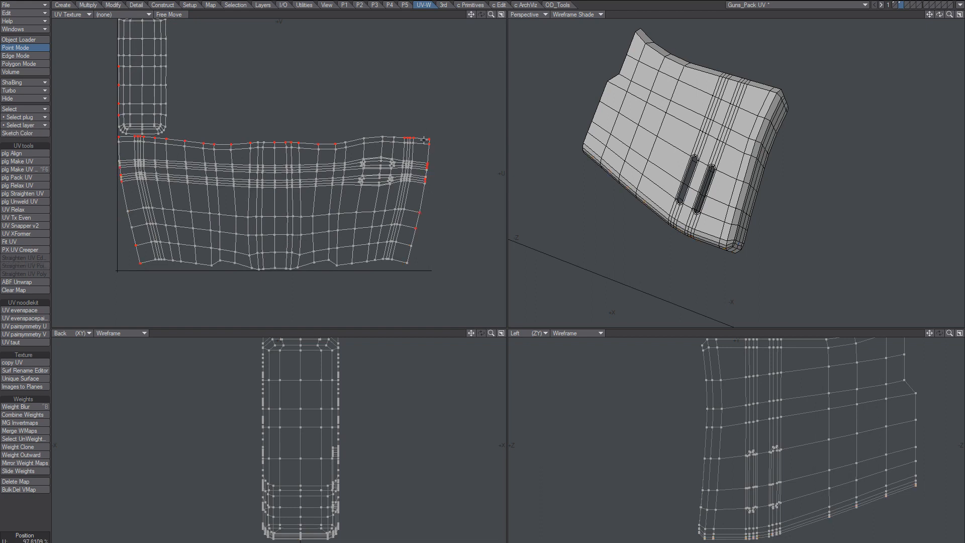
# Straighten both end columns of the stock's wide UV island into vertical lines and stretch them slightly apart.
pyautogui.moveTo(425, 115); pyautogui.dragTo(392, 317, button='right')
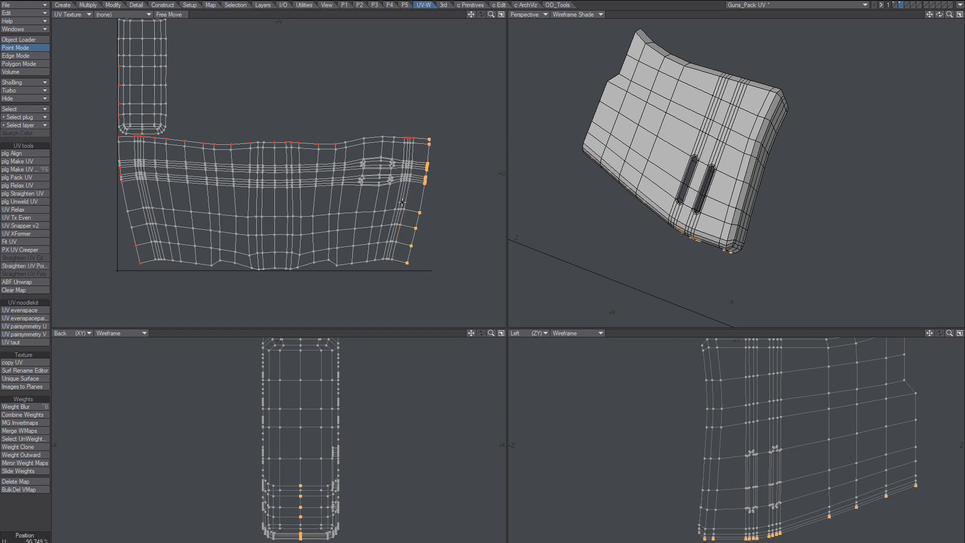
pyautogui.click(24, 266)
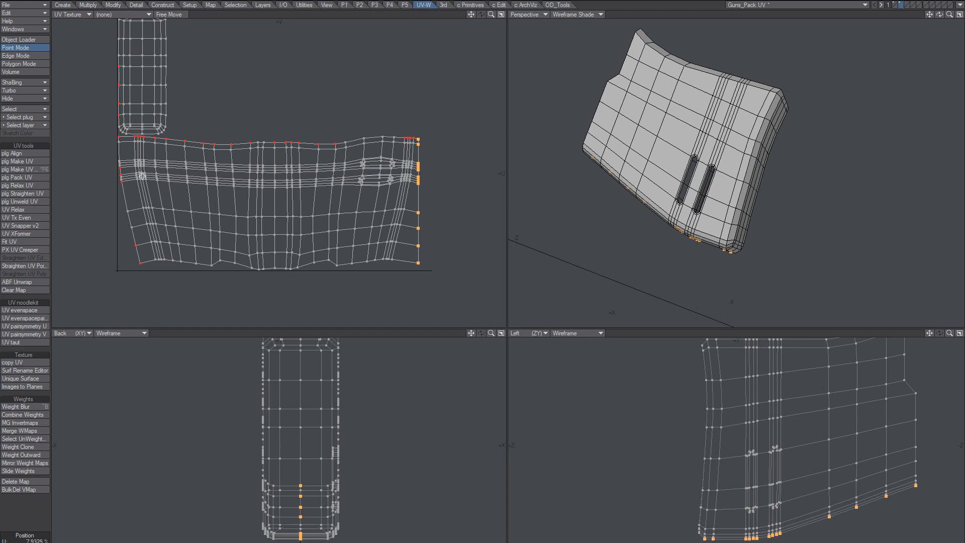
pyautogui.press('/')
pyautogui.click(119, 138)
pyautogui.moveTo(119, 138); pyautogui.dragTo(119, 162)
pyautogui.press('h')
pyautogui.keyDown('ctrl'); pyautogui.moveTo(211, 205); pyautogui.dragTo(7, 201); pyautogui.keyUp('ctrl')
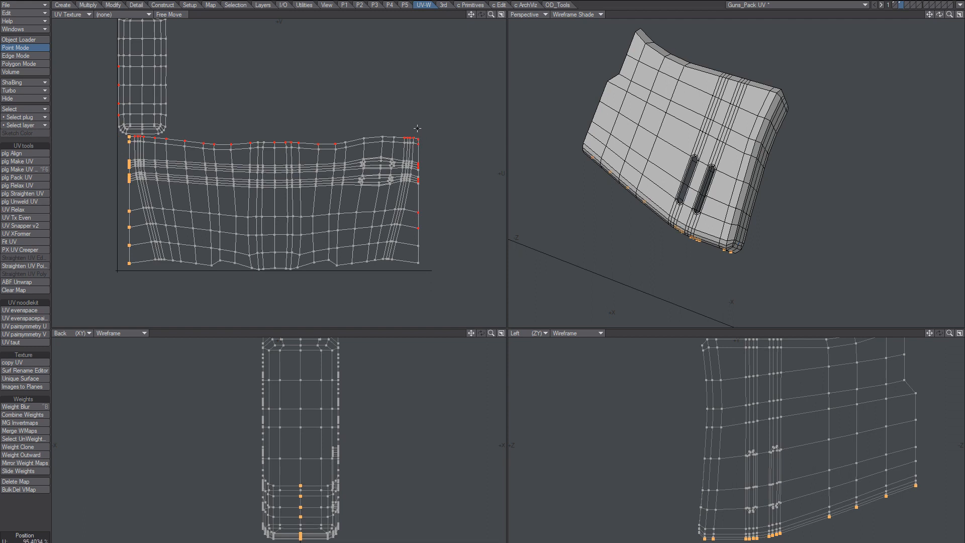
pyautogui.moveTo(417, 128)
pyautogui.mouseDown(button='right')
pyautogui.moveTo(415, 321)
pyautogui.moveTo(421, 227)
pyautogui.mouseUp(button='right')
pyautogui.moveTo(268, 205); pyautogui.dragTo(325, 203)
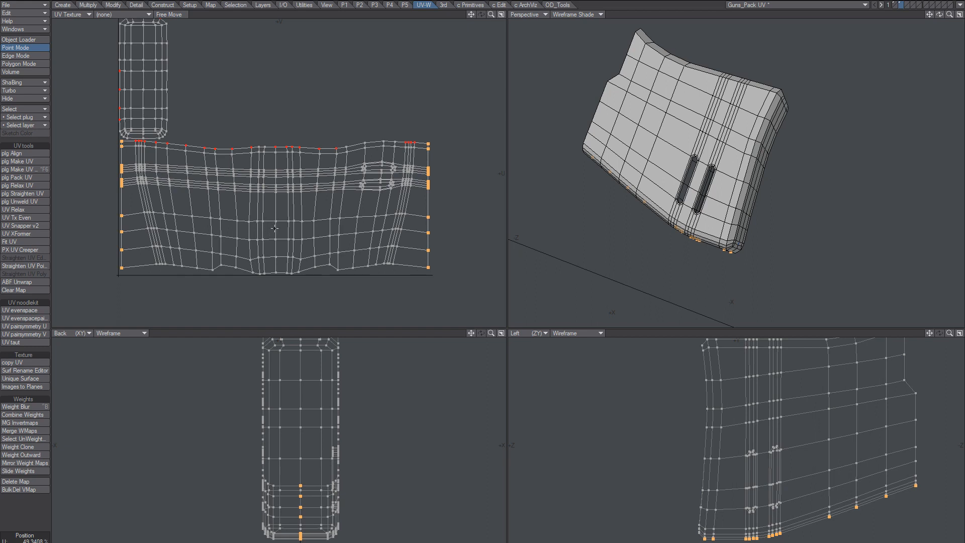
# Select the boundary points of the wide UV island along its lower and upper edges, leaving the centre column out.
pyautogui.moveTo(157, 263); pyautogui.dragTo(166, 264)
pyautogui.press('l')
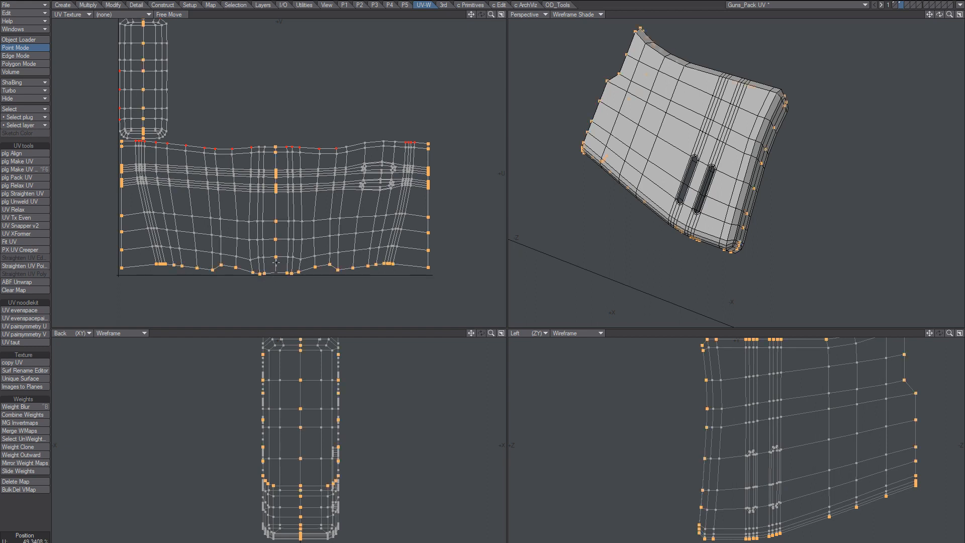
pyautogui.moveTo(276, 244)
pyautogui.mouseDown(button='right')
pyautogui.moveTo(296, 120)
pyautogui.moveTo(265, 236)
pyautogui.mouseUp(button='right')
pyautogui.keyDown('shift'); pyautogui.moveTo(273, 147); pyautogui.dragTo(290, 146); pyautogui.keyUp('shift')
pyautogui.press('l')
pyautogui.moveTo(274, 156)
pyautogui.mouseDown(button='right')
pyautogui.moveTo(287, 266)
pyautogui.moveTo(262, 185)
pyautogui.mouseUp(button='right')
pyautogui.keyDown('alt'); pyautogui.moveTo(273, 198); pyautogui.dragTo(322, 257); pyautogui.keyUp('alt')
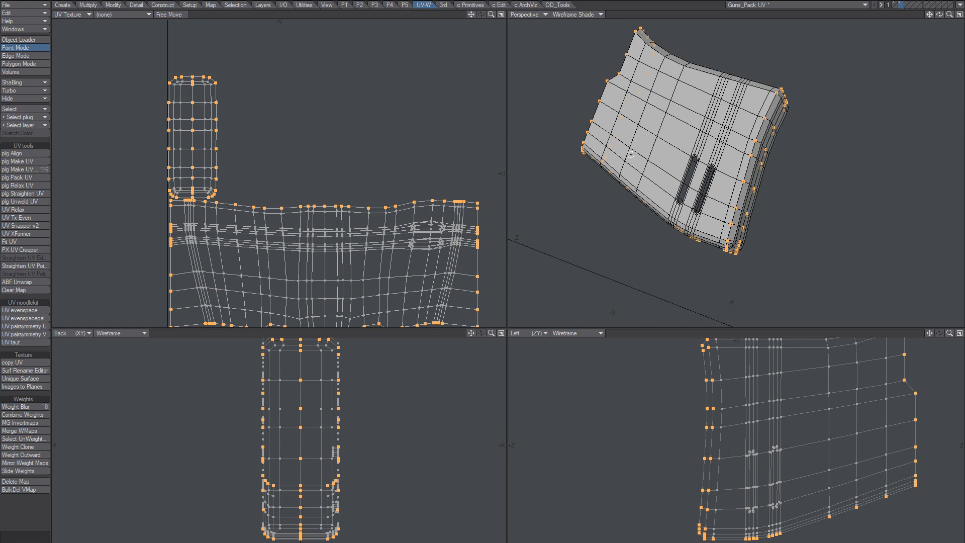
# Add all points of the narrow butt island to the selection, keeping the wide island's boundary points selected.
pyautogui.moveTo(231, 58)
pyautogui.mouseDown(button='right')
pyautogui.moveTo(200, 47)
pyautogui.moveTo(261, 168)
pyautogui.mouseUp(button='right')
pyautogui.keyDown('ctrl'); pyautogui.keyDown('alt'); pyautogui.moveTo(197, 172); pyautogui.dragTo(302, 128); pyautogui.keyUp('alt'); pyautogui.keyUp('ctrl')
pyautogui.moveTo(79, 184)
pyautogui.mouseDown(button='right')
pyautogui.moveTo(125, 253)
pyautogui.moveTo(366, 181)
pyautogui.mouseUp(button='right')
pyautogui.keyDown('alt'); pyautogui.moveTo(122, 281); pyautogui.dragTo(175, 227); pyautogui.keyUp('alt')
pyautogui.moveTo(97, 226)
pyautogui.mouseDown(button='right')
pyautogui.moveTo(397, 212)
pyautogui.moveTo(292, 234)
pyautogui.moveTo(149, 236)
pyautogui.moveTo(97, 193)
pyautogui.mouseUp(button='right')
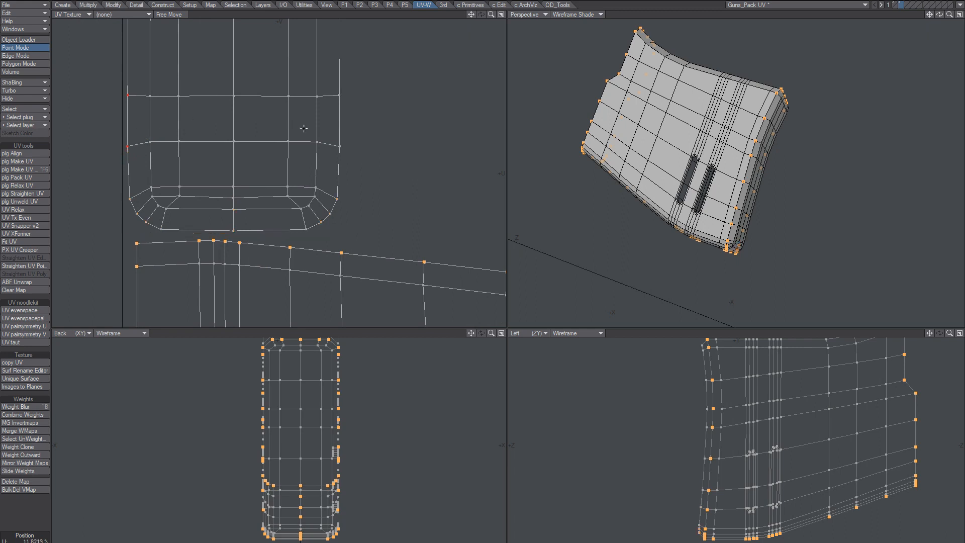
pyautogui.scroll(-6, 382, 154)
pyautogui.moveTo(392, 164)
pyautogui.keyDown('alt'); pyautogui.mouseDown()
pyautogui.moveTo(273, 118)
pyautogui.moveTo(288, 206)
pyautogui.mouseUp(); pyautogui.keyUp('alt')
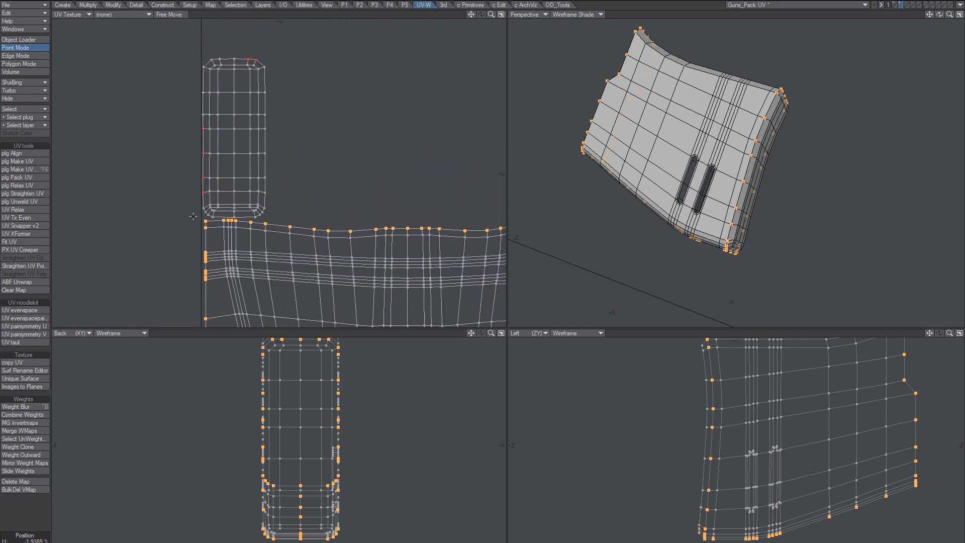
pyautogui.moveTo(242, 221)
pyautogui.mouseDown(button='right')
pyautogui.moveTo(258, 27)
pyautogui.moveTo(353, 175)
pyautogui.mouseUp(button='right')
pyautogui.moveTo(201, 223)
pyautogui.keyDown('shift'); pyautogui.mouseDown(button='right')
pyautogui.moveTo(289, 220)
pyautogui.moveTo(73, 185)
pyautogui.mouseUp(button='right'); pyautogui.keyUp('shift')
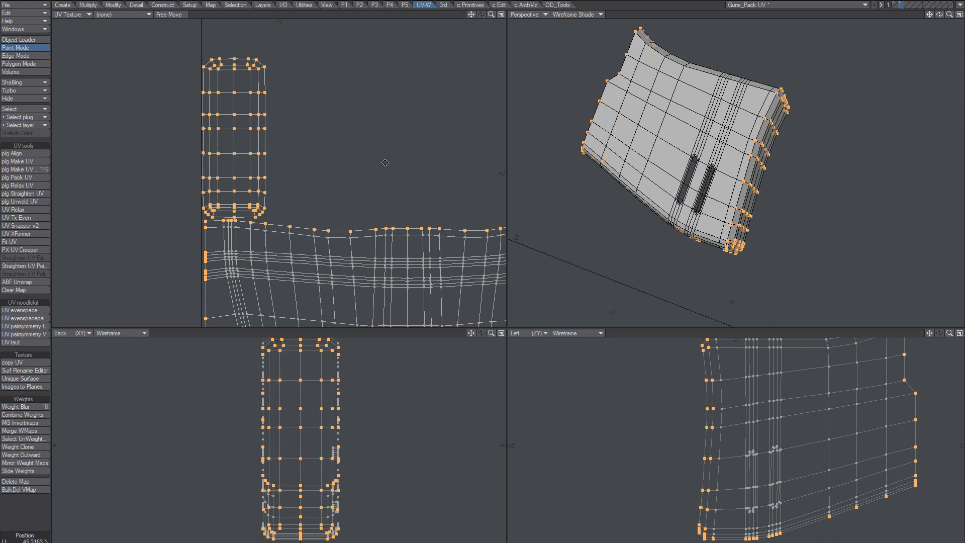
# Relax the stock's UVs with plg Relax UV, using 2222 max iterations, area weight 3 and Fill Hole.
pyautogui.keyDown('alt'); pyautogui.moveTo(385, 162); pyautogui.dragTo(301, 101); pyautogui.keyUp('alt')
pyautogui.moveTo(301, 102)
pyautogui.keyDown('ctrl'); pyautogui.keyDown('alt'); pyautogui.mouseDown()
pyautogui.moveTo(297, 131)
pyautogui.moveTo(338, 122)
pyautogui.mouseUp(); pyautogui.keyUp('alt'); pyautogui.keyUp('ctrl')
pyautogui.moveTo(364, 164)
pyautogui.keyDown('alt'); pyautogui.mouseDown()
pyautogui.moveTo(339, 134)
pyautogui.moveTo(365, 154)
pyautogui.moveTo(354, 165)
pyautogui.mouseUp(); pyautogui.keyUp('alt')
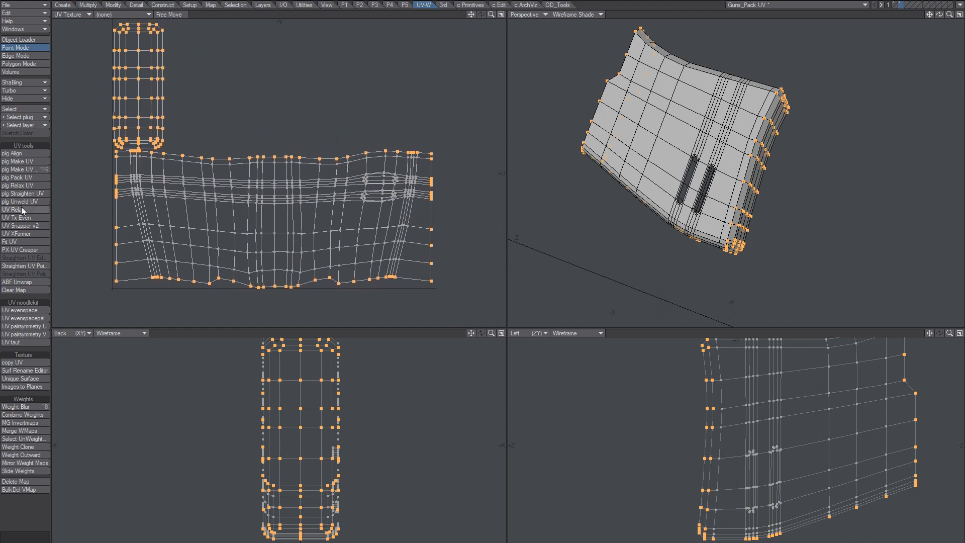
pyautogui.click(29, 185)
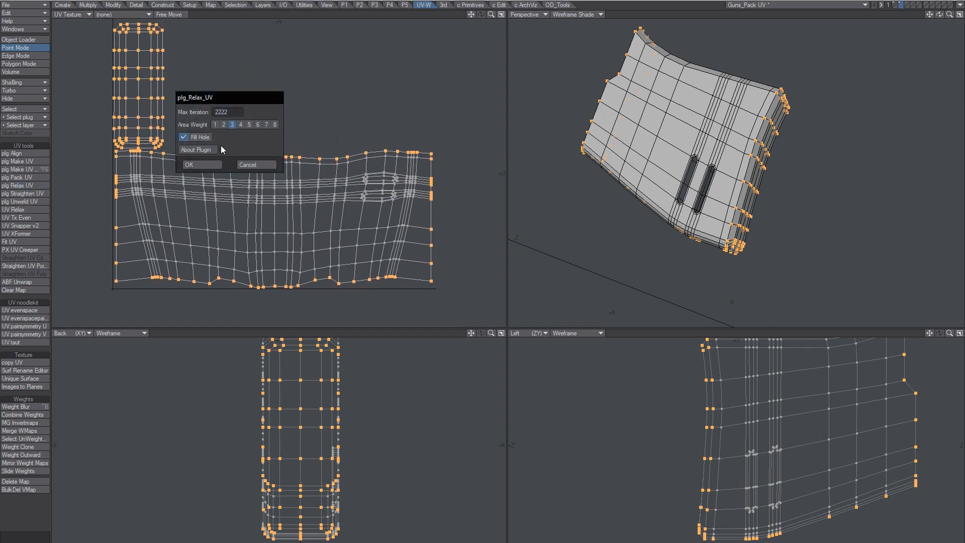
pyautogui.click(201, 165)
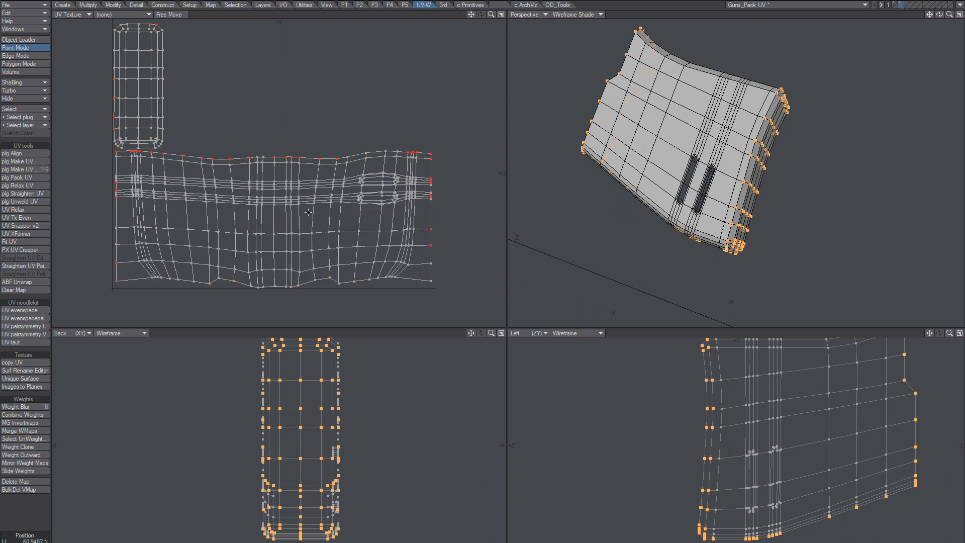
# Cut the stock's polygons from their layer and paste them back into the rifle in layer 1.
pyautogui.press('space')
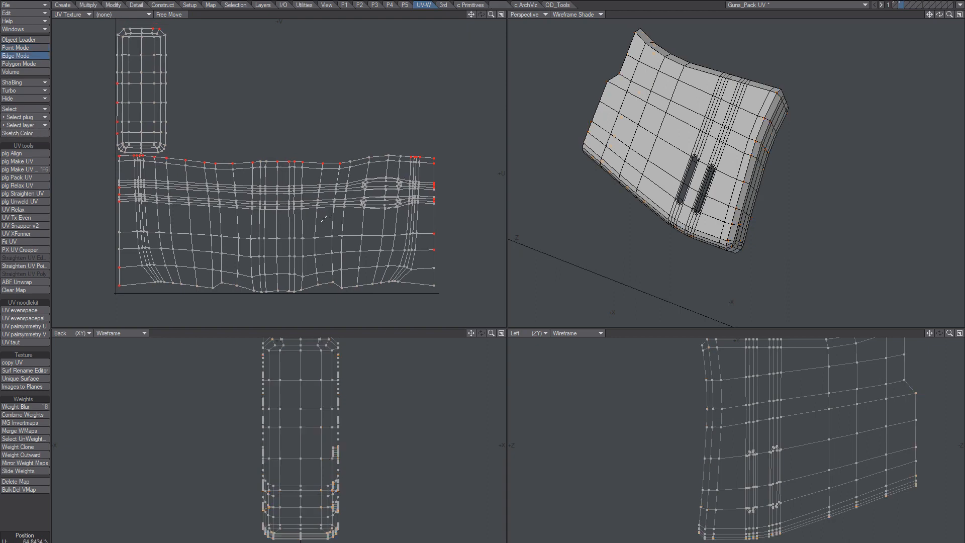
pyautogui.press('space')
pyautogui.scroll(-2, 326, 200)
pyautogui.keyDown('alt'); pyautogui.moveTo(318, 199); pyautogui.dragTo(313, 211); pyautogui.keyUp('alt')
pyautogui.hotkey('ctrl', 'x')
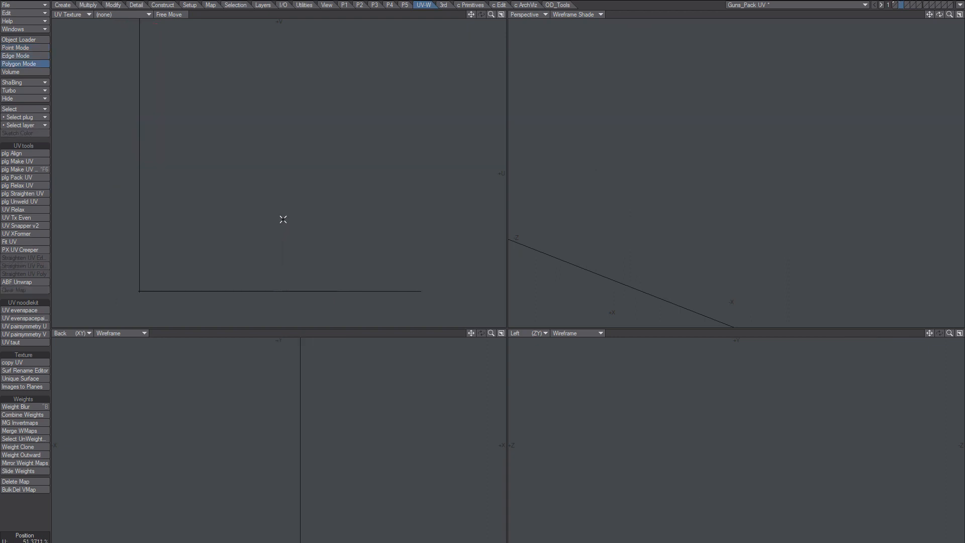
pyautogui.press('1')
pyautogui.hotkey('ctrl', 'v')
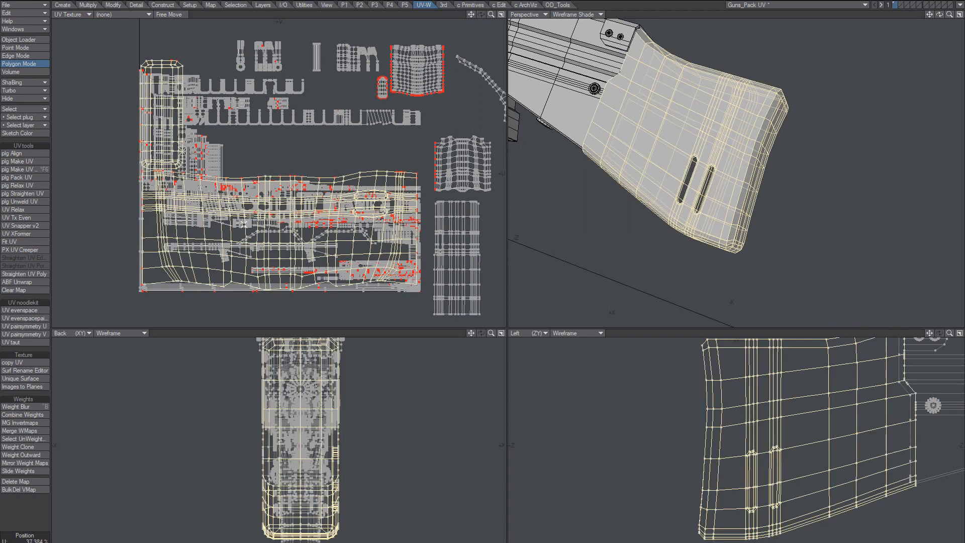
# Scale down the stock's UV islands, place them outside the UV square beside the other unwrapped parts, and deselect them.
pyautogui.hotkey('ctrl', 'F6')
pyautogui.keyDown('alt'); pyautogui.moveTo(293, 182); pyautogui.dragTo(411, 205); pyautogui.keyUp('alt')
pyautogui.keyDown('alt'); pyautogui.moveTo(411, 205); pyautogui.dragTo(338, 248); pyautogui.keyUp('alt')
pyautogui.hotkey('shift', 'h')
pyautogui.press('t')
pyautogui.hotkey('shift', 'h')
pyautogui.press('/')
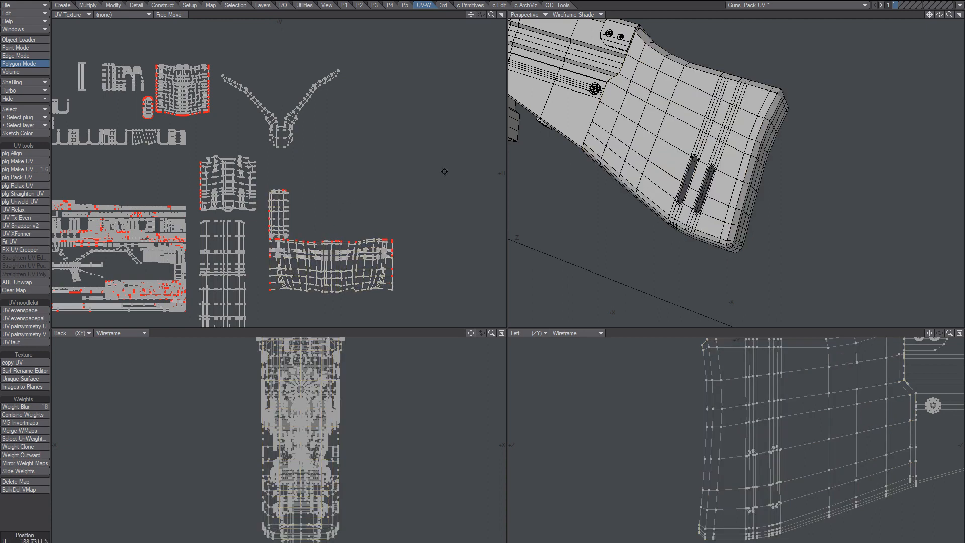
# Set the perspective view's shading to Textured Wire and inspect the checker pattern on the stock and its butt end.
pyautogui.keyDown('alt'); pyautogui.moveTo(697, 139); pyautogui.dragTo(815, 146); pyautogui.keyUp('alt')
pyautogui.keyDown('alt'); pyautogui.keyDown('shift'); pyautogui.moveTo(635, 127); pyautogui.dragTo(727, 153); pyautogui.keyUp('shift'); pyautogui.keyUp('alt')
pyautogui.click(565, 15)
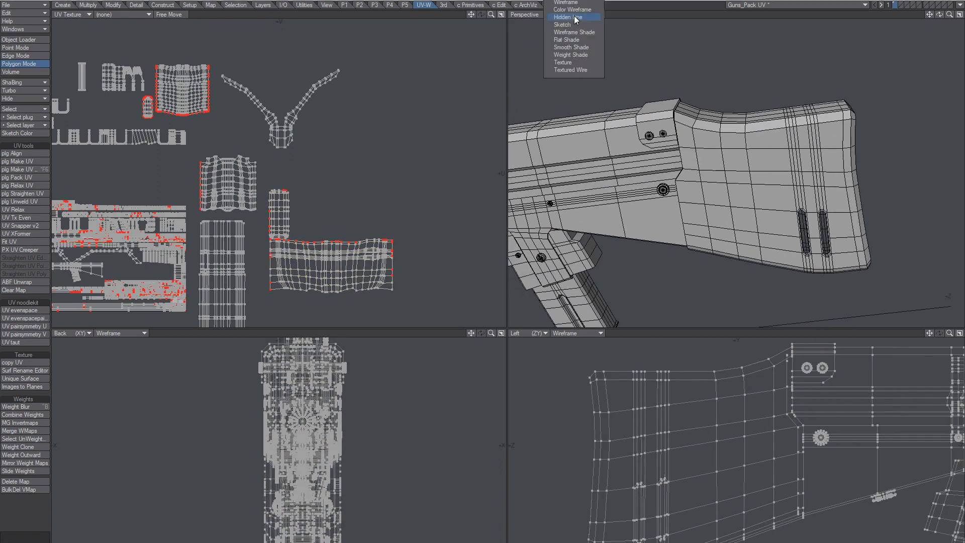
pyautogui.click(583, 69)
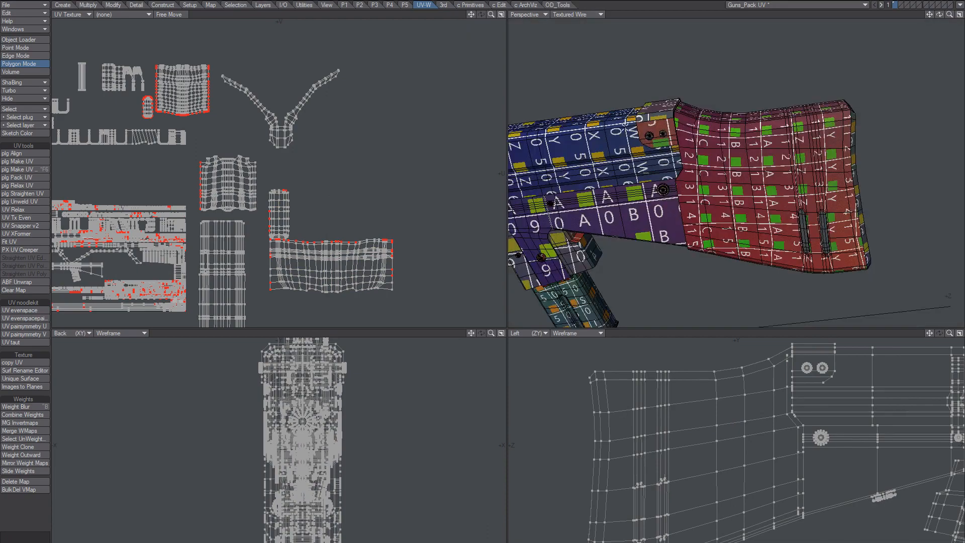
pyautogui.keyDown('alt'); pyautogui.moveTo(662, 99); pyautogui.dragTo(728, 168); pyautogui.keyUp('alt')
pyautogui.keyDown('alt'); pyautogui.moveTo(728, 169); pyautogui.dragTo(741, 189); pyautogui.keyUp('alt')
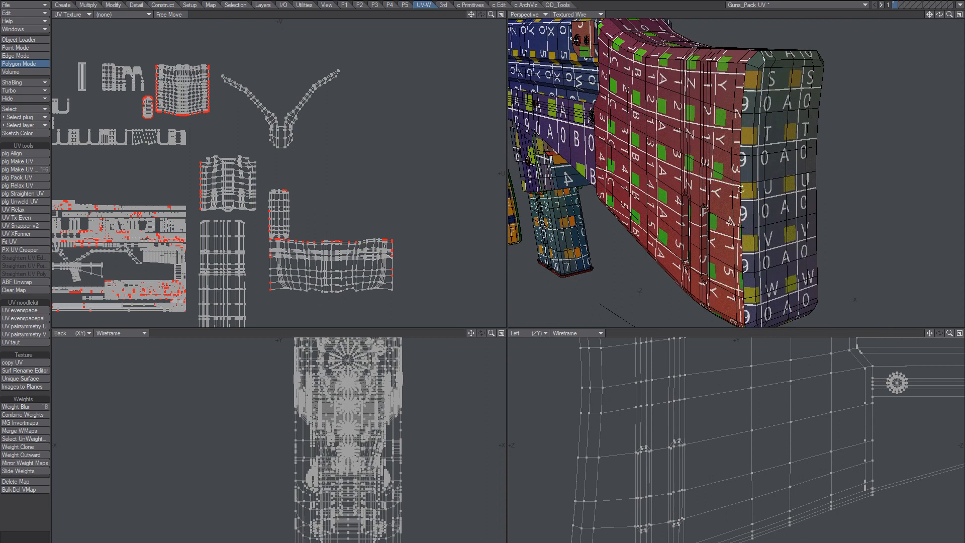
pyautogui.keyDown('alt'); pyautogui.moveTo(741, 189); pyautogui.dragTo(713, 154); pyautogui.keyUp('alt')
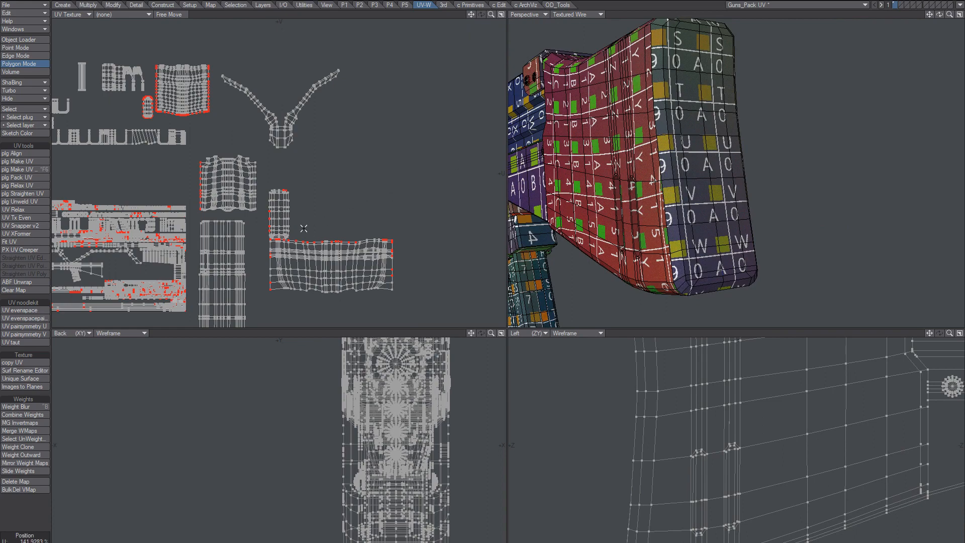
# Select the narrow butt island in the UV view to locate its polygons on the stock, and clear the selection.
pyautogui.moveTo(303, 228); pyautogui.dragTo(344, 149, button='right')
pyautogui.moveTo(708, 146)
pyautogui.keyDown('alt'); pyautogui.mouseDown()
pyautogui.moveTo(704, 158)
pyautogui.moveTo(748, 172)
pyautogui.moveTo(724, 167)
pyautogui.moveTo(727, 148)
pyautogui.moveTo(747, 147)
pyautogui.mouseUp(); pyautogui.keyUp('alt')
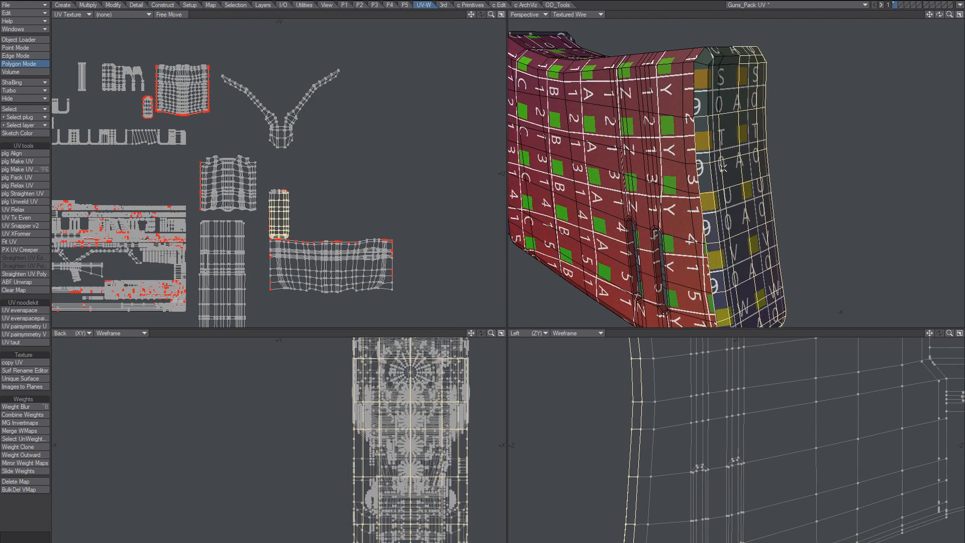
pyautogui.press('/')
# Examine the checker texture around the stock and across the whole rifle for stretching and uneven scale.
pyautogui.keyDown('alt'); pyautogui.moveTo(696, 164); pyautogui.dragTo(696, 209); pyautogui.keyUp('alt')
pyautogui.keyDown('alt'); pyautogui.moveTo(745, 145); pyautogui.dragTo(741, 129); pyautogui.keyUp('alt')
pyautogui.keyDown('ctrl'); pyautogui.keyDown('alt'); pyautogui.moveTo(741, 129); pyautogui.dragTo(719, 130); pyautogui.keyUp('alt'); pyautogui.keyUp('ctrl')
pyautogui.keyDown('alt'); pyautogui.keyDown('shift'); pyautogui.moveTo(728, 179); pyautogui.dragTo(784, 173); pyautogui.keyUp('shift'); pyautogui.keyUp('alt')
pyautogui.moveTo(784, 173)
pyautogui.keyDown('alt'); pyautogui.mouseDown()
pyautogui.moveTo(742, 176)
pyautogui.moveTo(788, 171)
pyautogui.moveTo(785, 157)
pyautogui.mouseUp(); pyautogui.keyUp('alt')
pyautogui.keyDown('alt'); pyautogui.moveTo(785, 158); pyautogui.dragTo(751, 157); pyautogui.keyUp('alt')
pyautogui.keyDown('ctrl'); pyautogui.keyDown('alt'); pyautogui.moveTo(751, 157); pyautogui.dragTo(725, 156); pyautogui.keyUp('alt'); pyautogui.keyUp('ctrl')
pyautogui.keyDown('alt'); pyautogui.keyDown('shift'); pyautogui.moveTo(725, 156); pyautogui.dragTo(722, 182); pyautogui.keyUp('shift'); pyautogui.keyUp('alt')
pyautogui.keyDown('alt'); pyautogui.moveTo(721, 182); pyautogui.dragTo(766, 167); pyautogui.keyUp('alt')
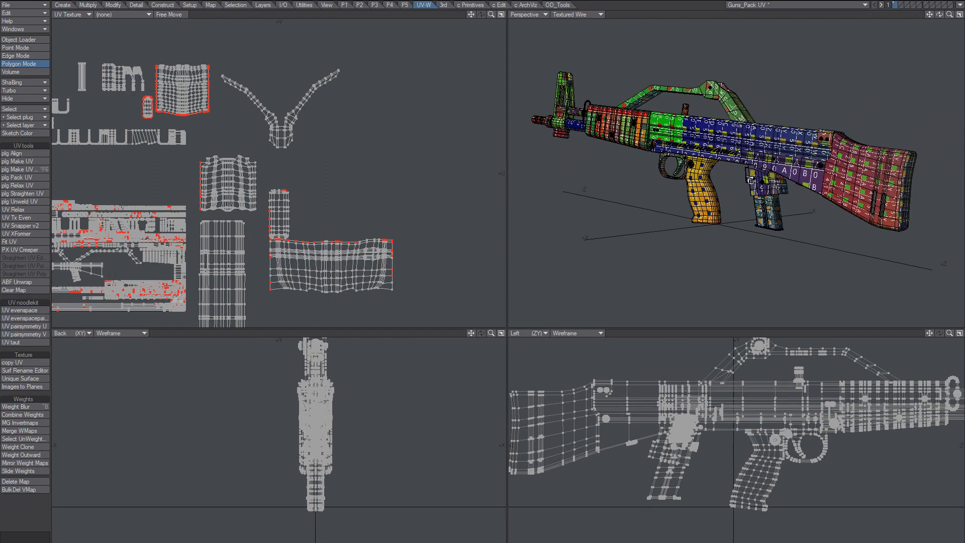
pyautogui.keyDown('alt'); pyautogui.moveTo(634, 239); pyautogui.dragTo(680, 234); pyautogui.keyUp('alt')
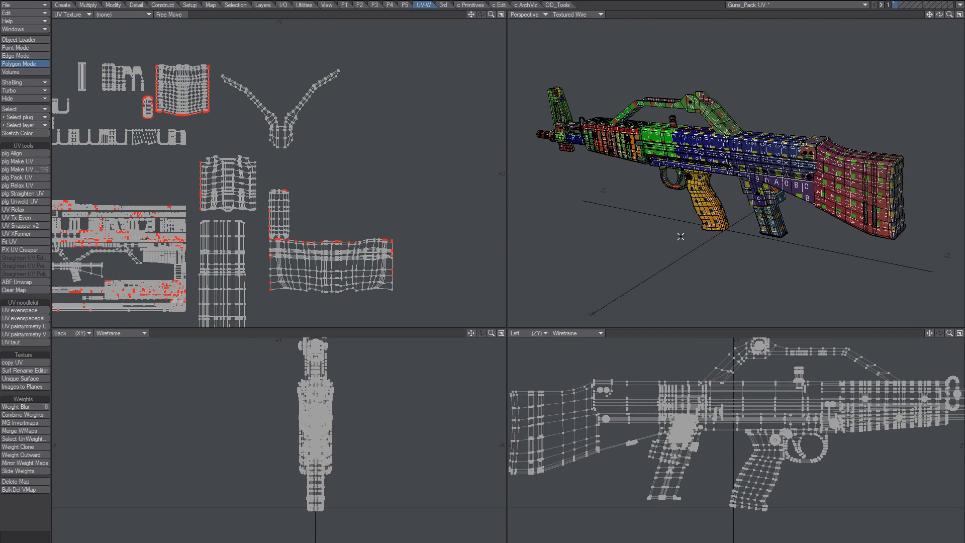